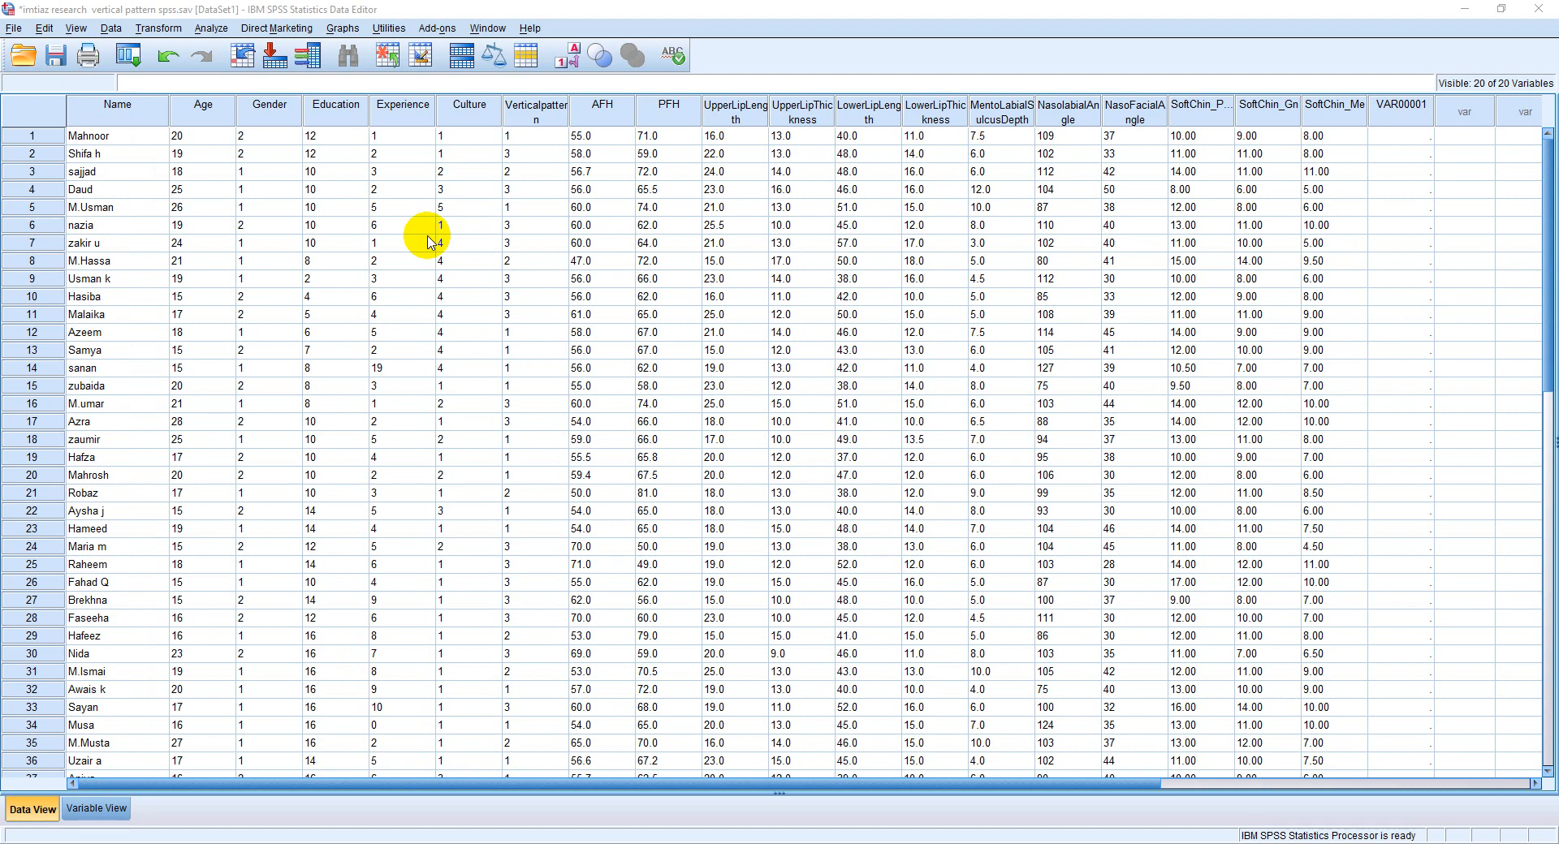
Widen the columns from Verticalpattern through LowerLipThickness so each full variable name fits on one line.
{"action": "scroll", "coordinate": [417, 439], "scroll_direction": "down", "scroll_amount": 3}
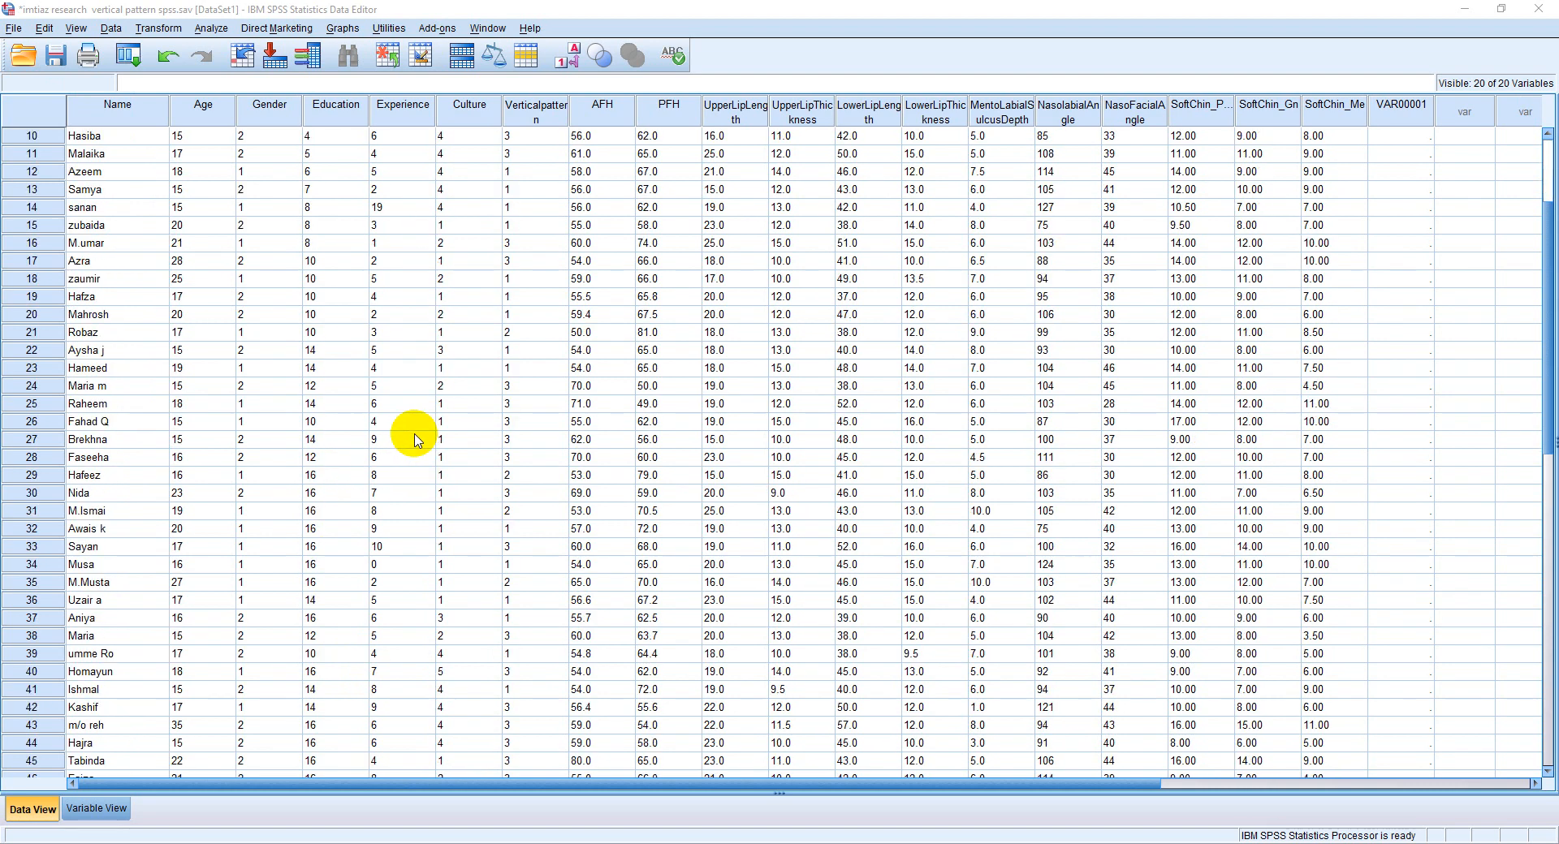
{"action": "scroll", "coordinate": [416, 440], "scroll_direction": "down", "scroll_amount": 4}
{"action": "scroll", "coordinate": [416, 439], "scroll_direction": "up", "scroll_amount": 7}
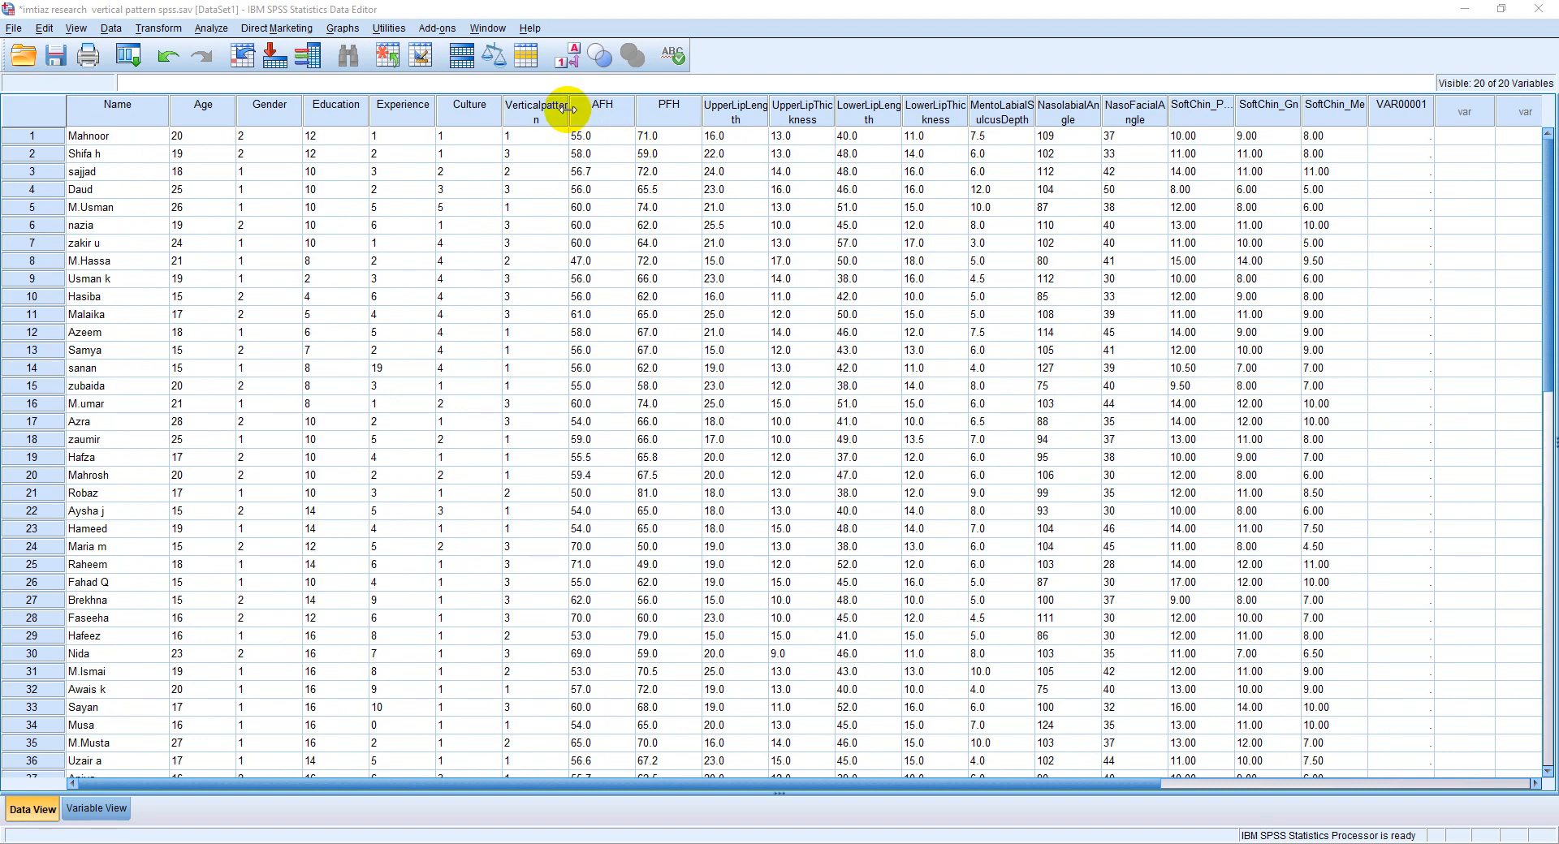
{"action": "left_click_drag", "start_coordinate": [569, 110], "coordinate": [1246, 111]}
{"action": "left_click", "coordinate": [1253, 106]}
{"action": "right_click", "coordinate": [1253, 105]}
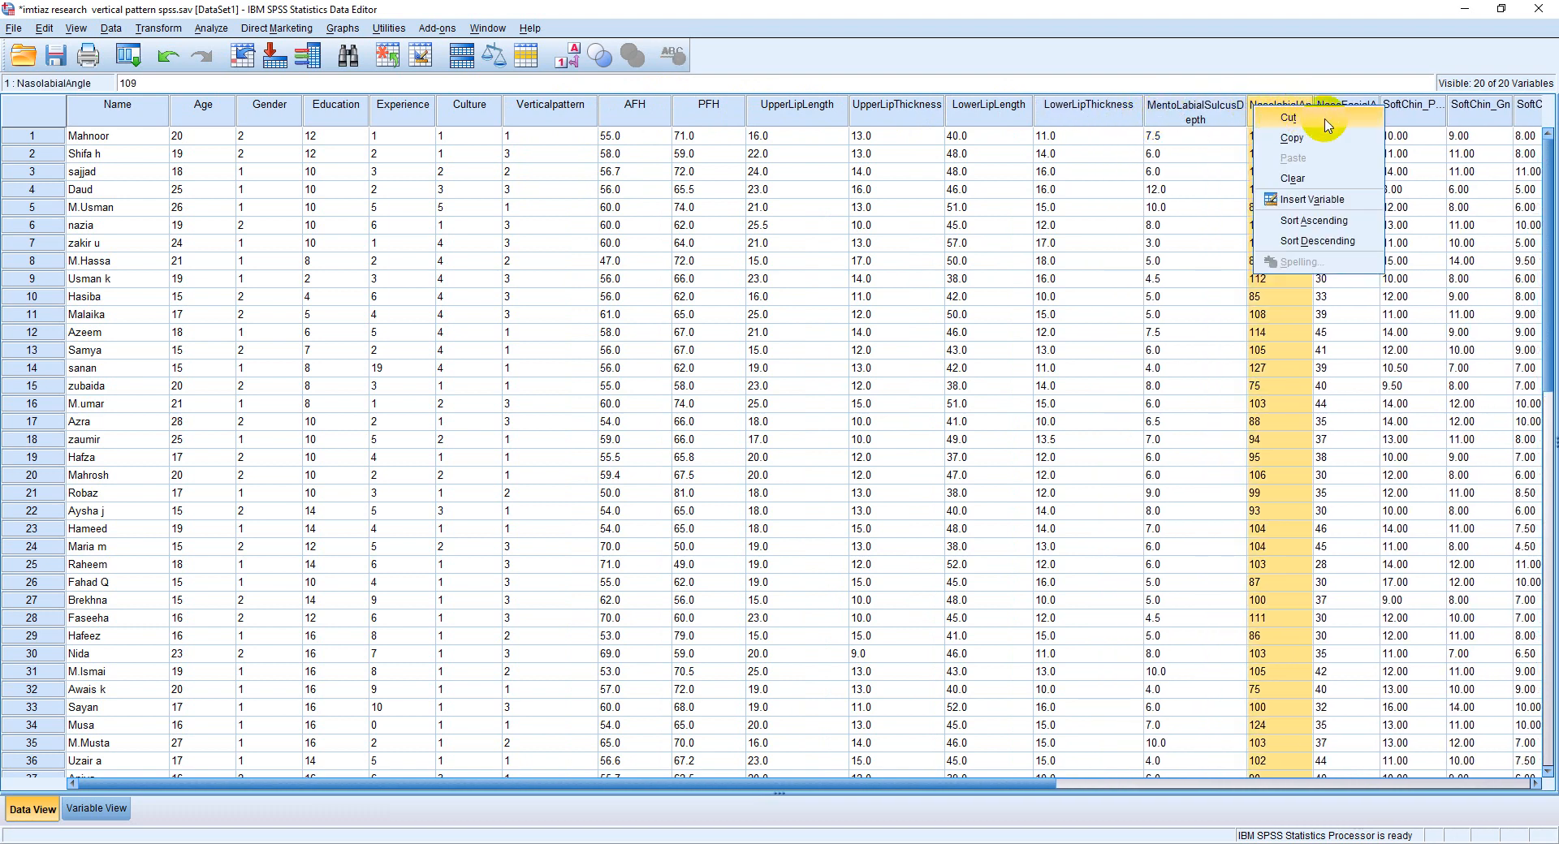
{"action": "left_click", "coordinate": [1102, 191]}
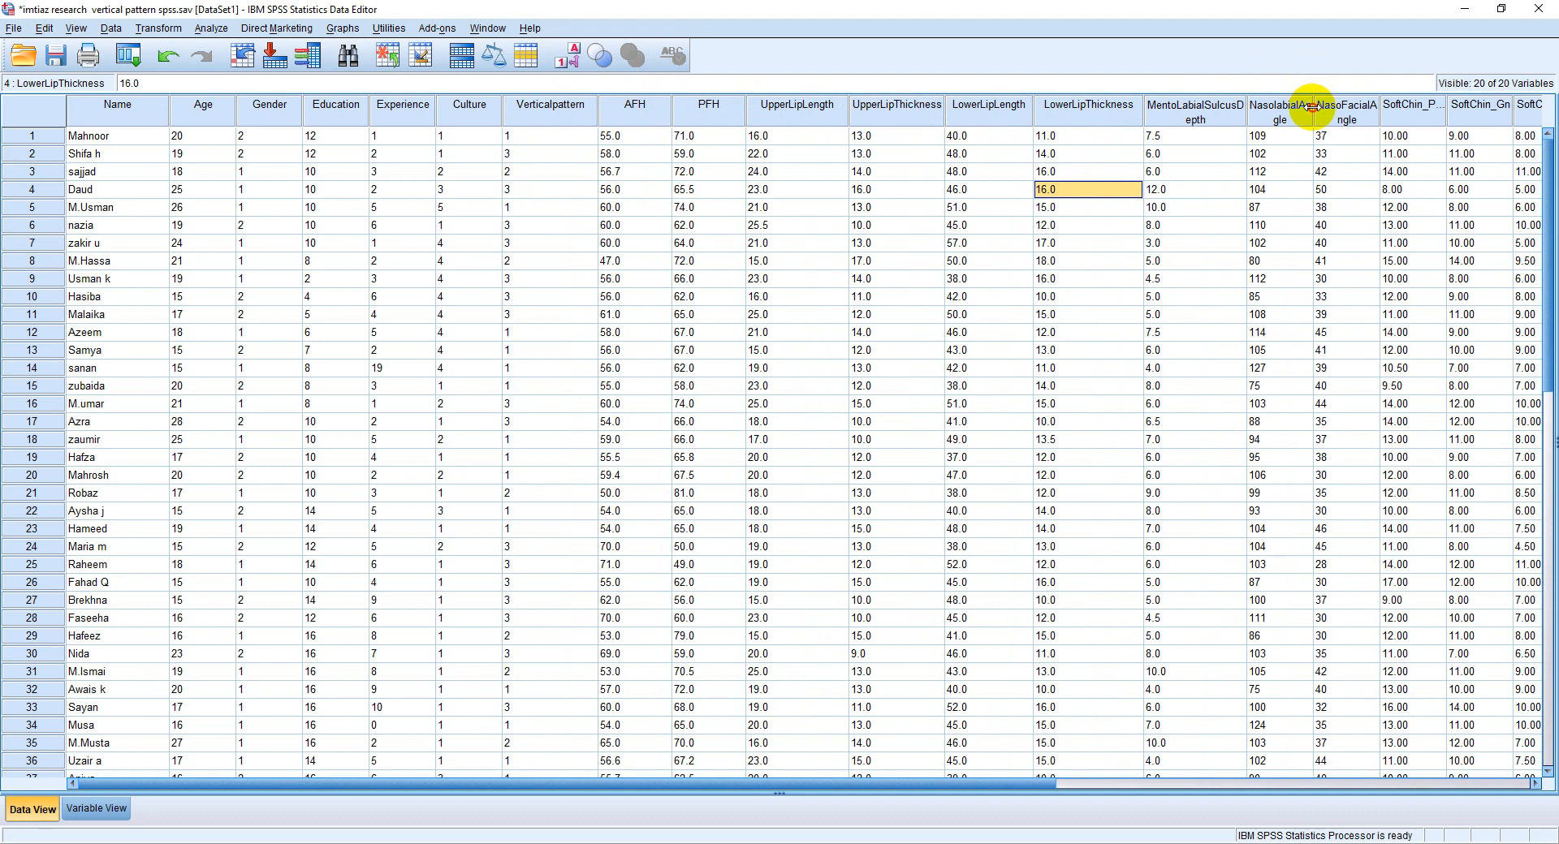
Widen the MentoLabialSulcusDepth, NasolabialAngle, NasoFacialAngle and SoftChin_Pog columns to fit their full names on one line.
{"action": "left_click_drag", "start_coordinate": [1313, 112], "coordinate": [1276, 113]}
{"action": "left_click", "coordinate": [1299, 242]}
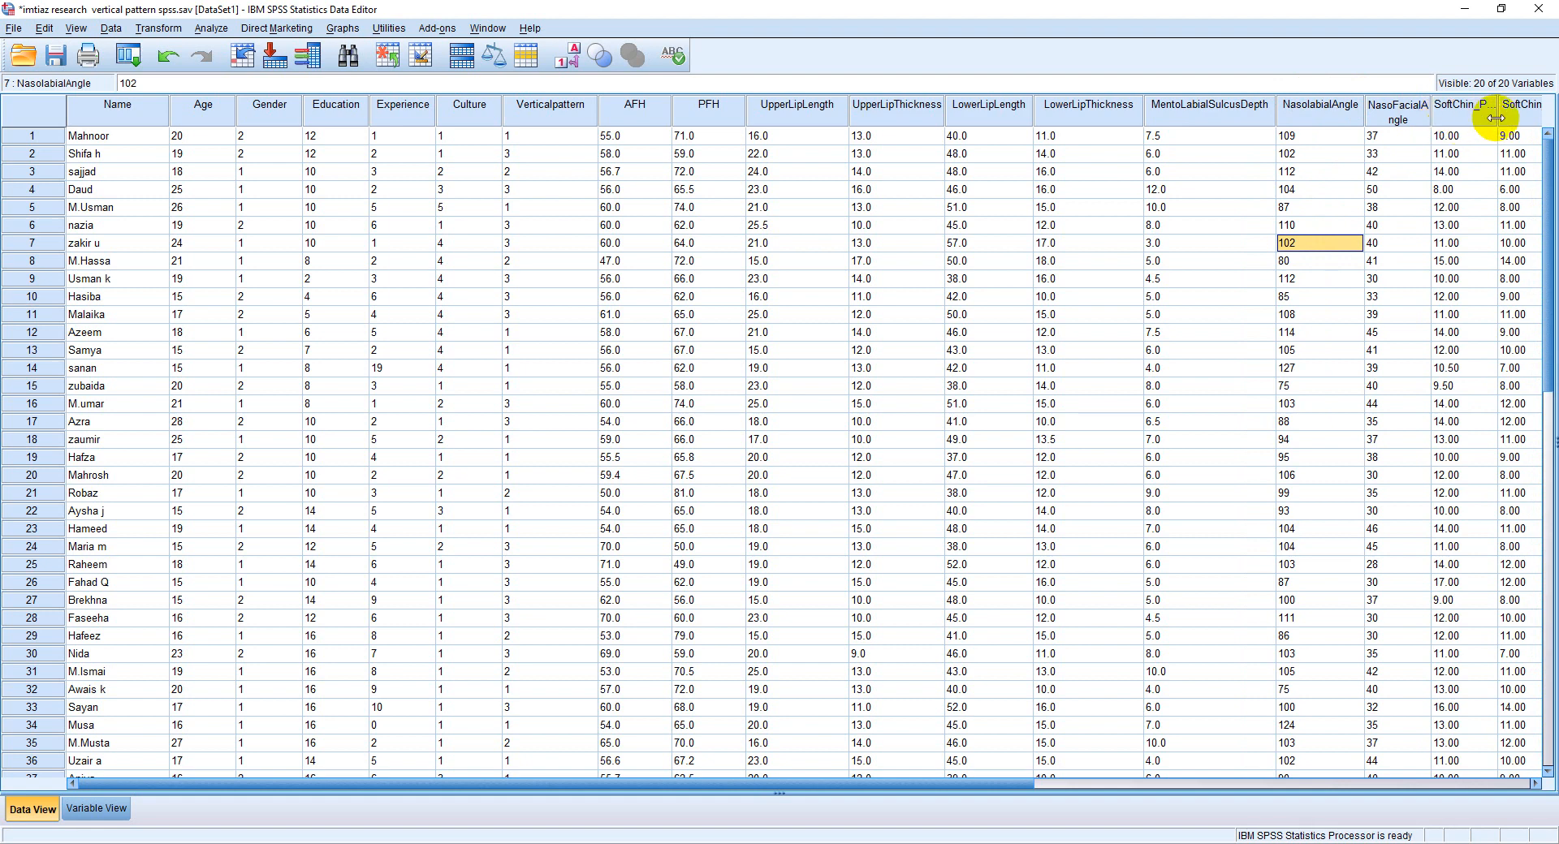
{"action": "left_click_drag", "start_coordinate": [1499, 113], "coordinate": [1453, 114]}
{"action": "left_click", "coordinate": [1149, 211]}
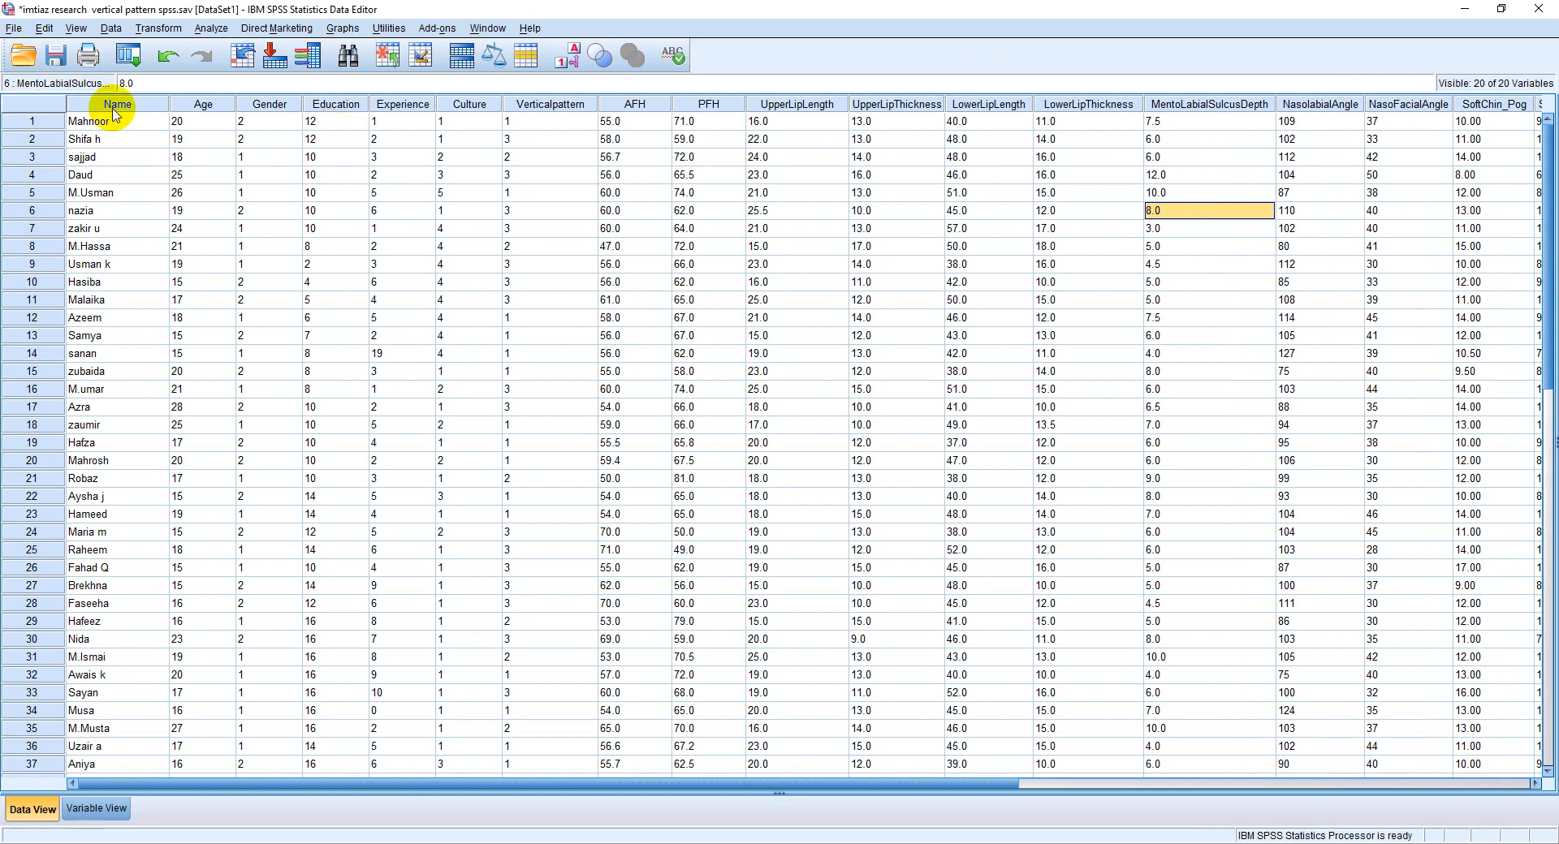
Go through the demographic columns Name, Age, Gender, Education, Experience and Culture one by one.
{"action": "left_click", "coordinate": [115, 107]}
{"action": "left_click", "coordinate": [195, 104]}
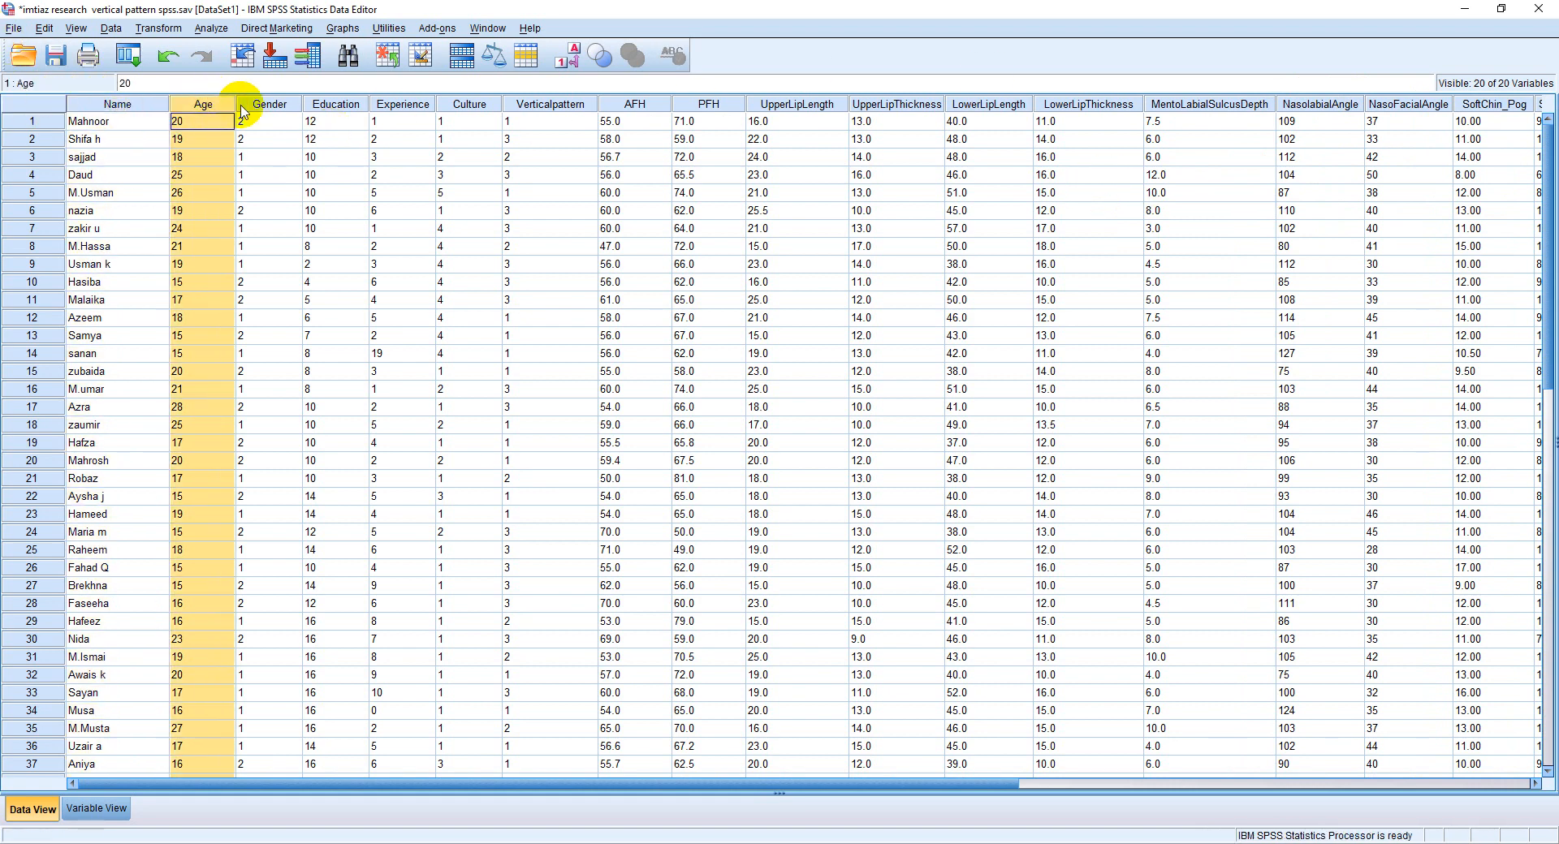
{"action": "left_click", "coordinate": [248, 104]}
{"action": "left_click", "coordinate": [321, 104]}
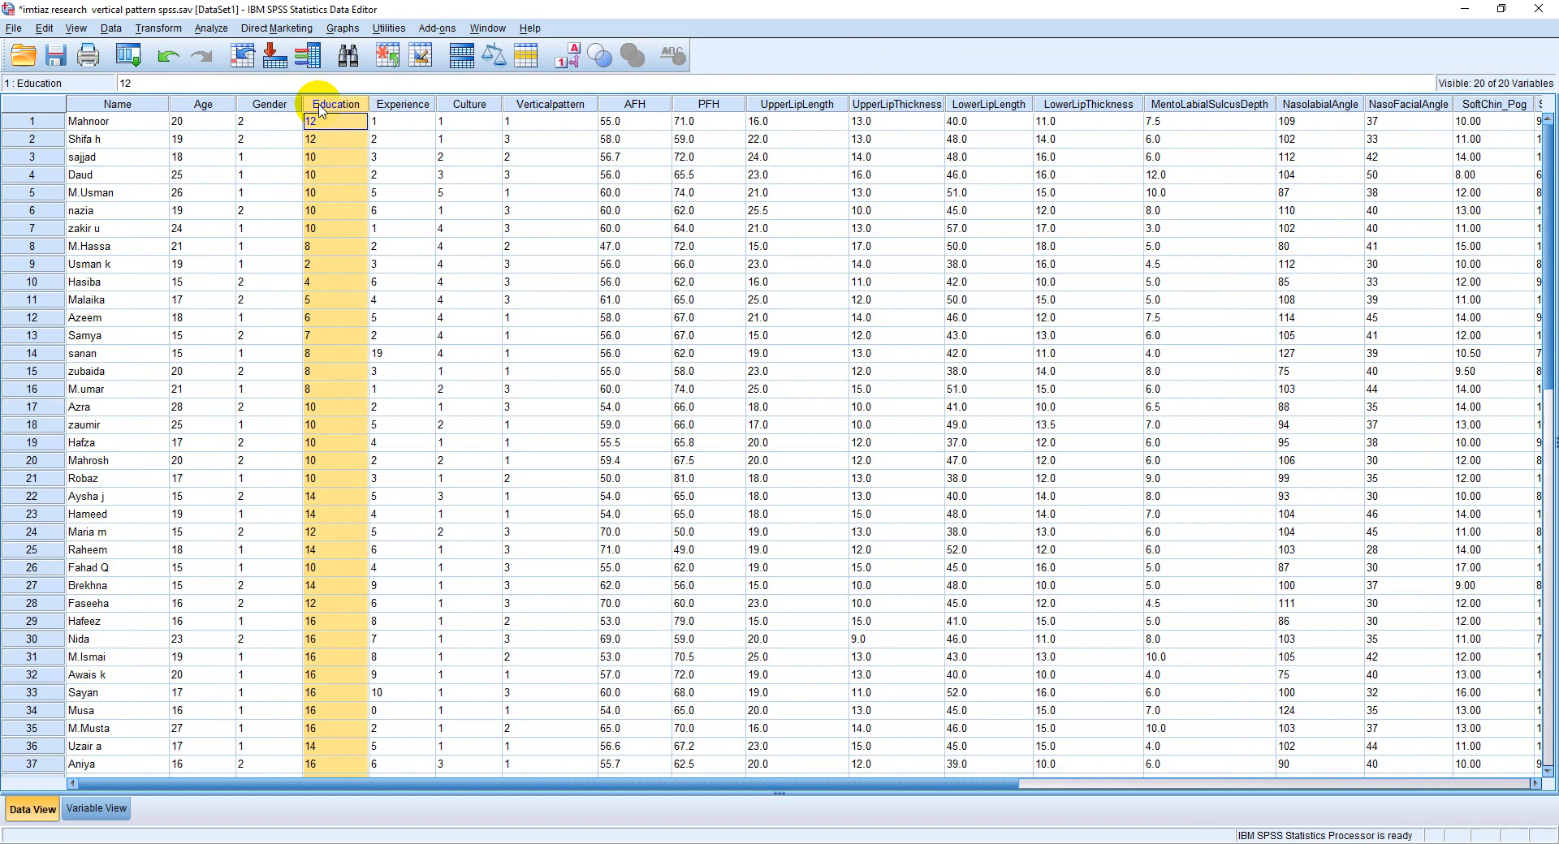
{"action": "left_click", "coordinate": [391, 105]}
{"action": "left_click", "coordinate": [454, 106]}
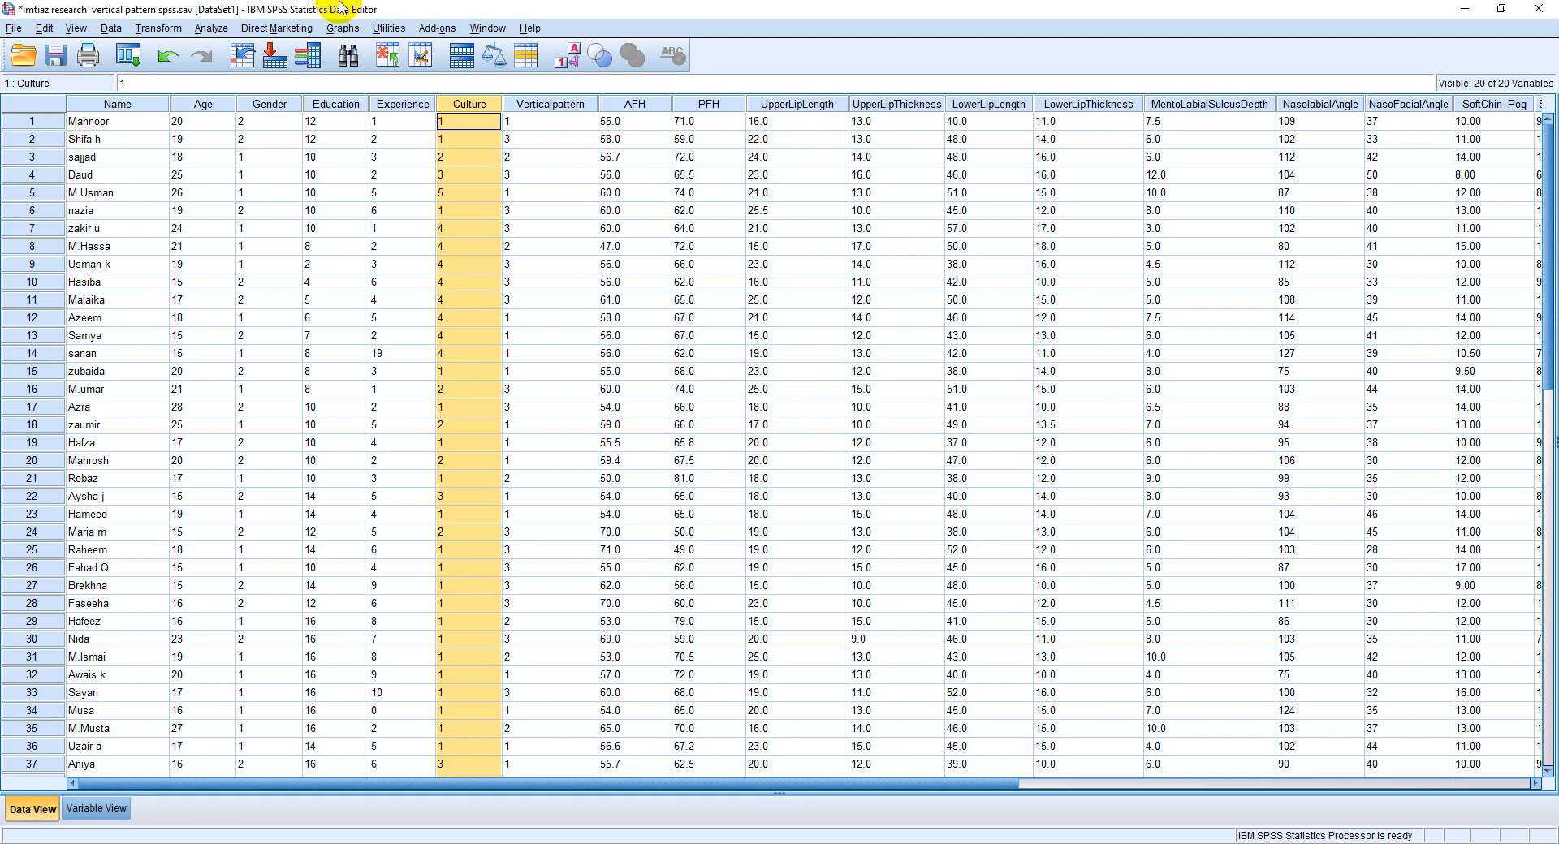
Go through the Verticalpattern, AFH, PFH and upper and lower lip length and thickness columns one by one.
{"action": "left_click", "coordinate": [573, 104]}
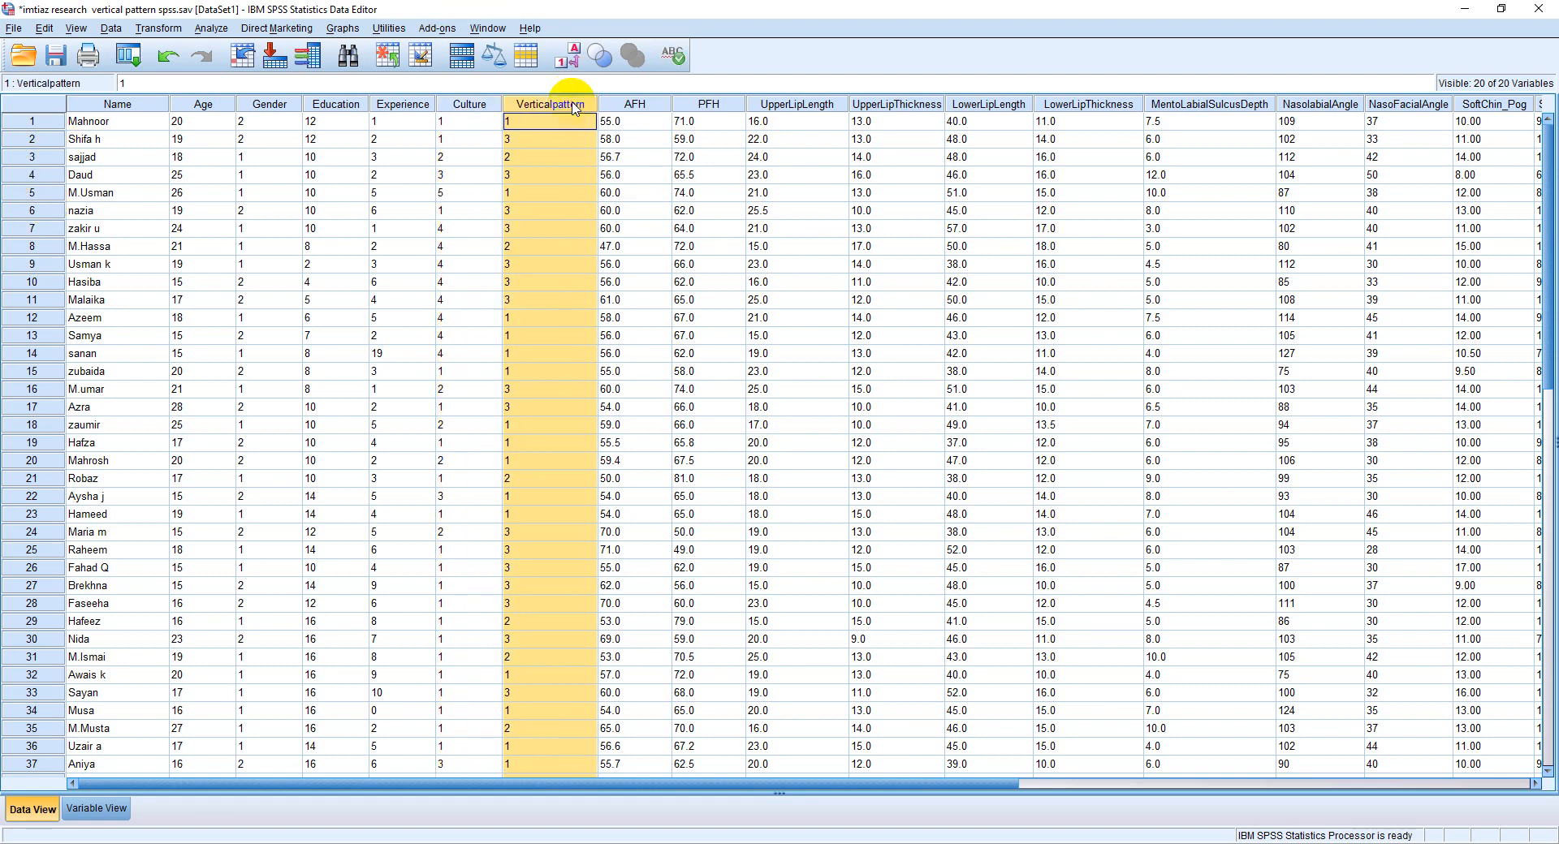
{"action": "left_click", "coordinate": [635, 103]}
{"action": "left_click", "coordinate": [711, 105]}
{"action": "left_click", "coordinate": [798, 104]}
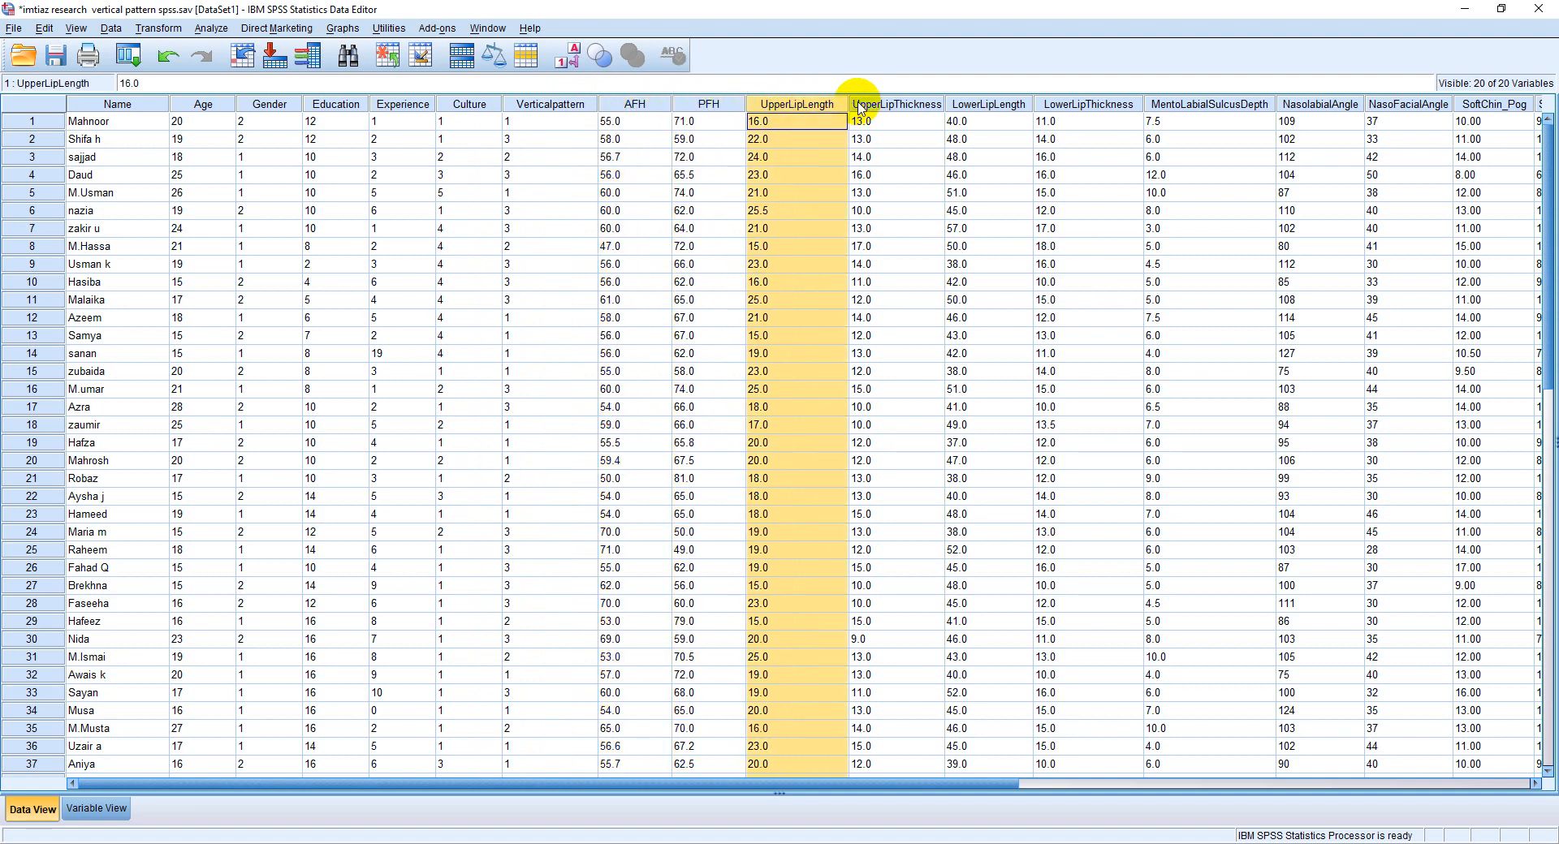
{"action": "left_click", "coordinate": [893, 104]}
{"action": "left_click", "coordinate": [988, 106]}
{"action": "left_click", "coordinate": [1074, 104]}
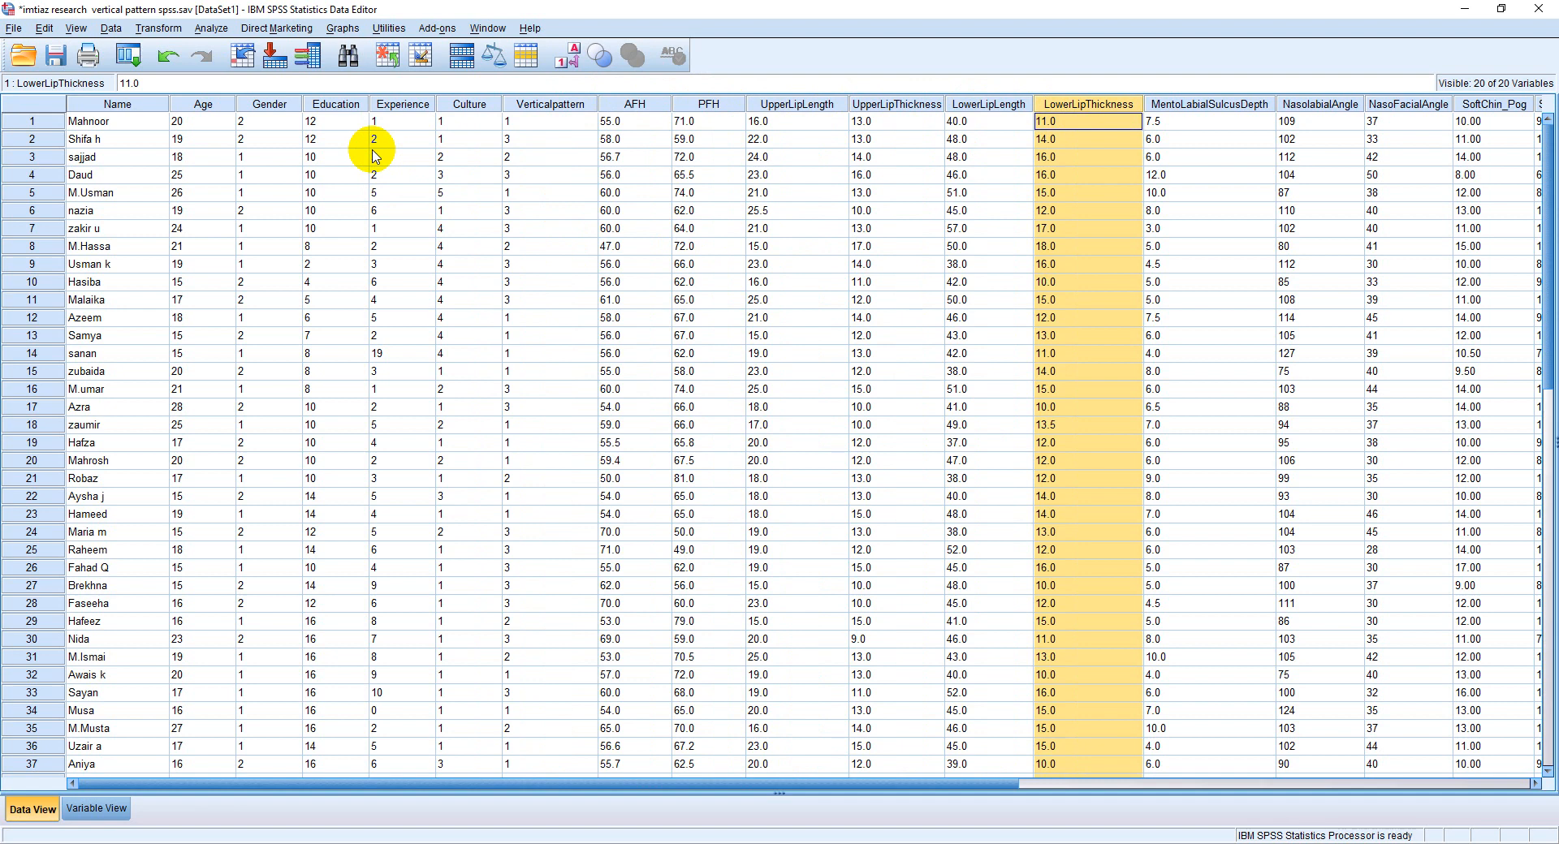
Review the demographic variables again, column by column from Name to Culture.
{"action": "left_click", "coordinate": [122, 107]}
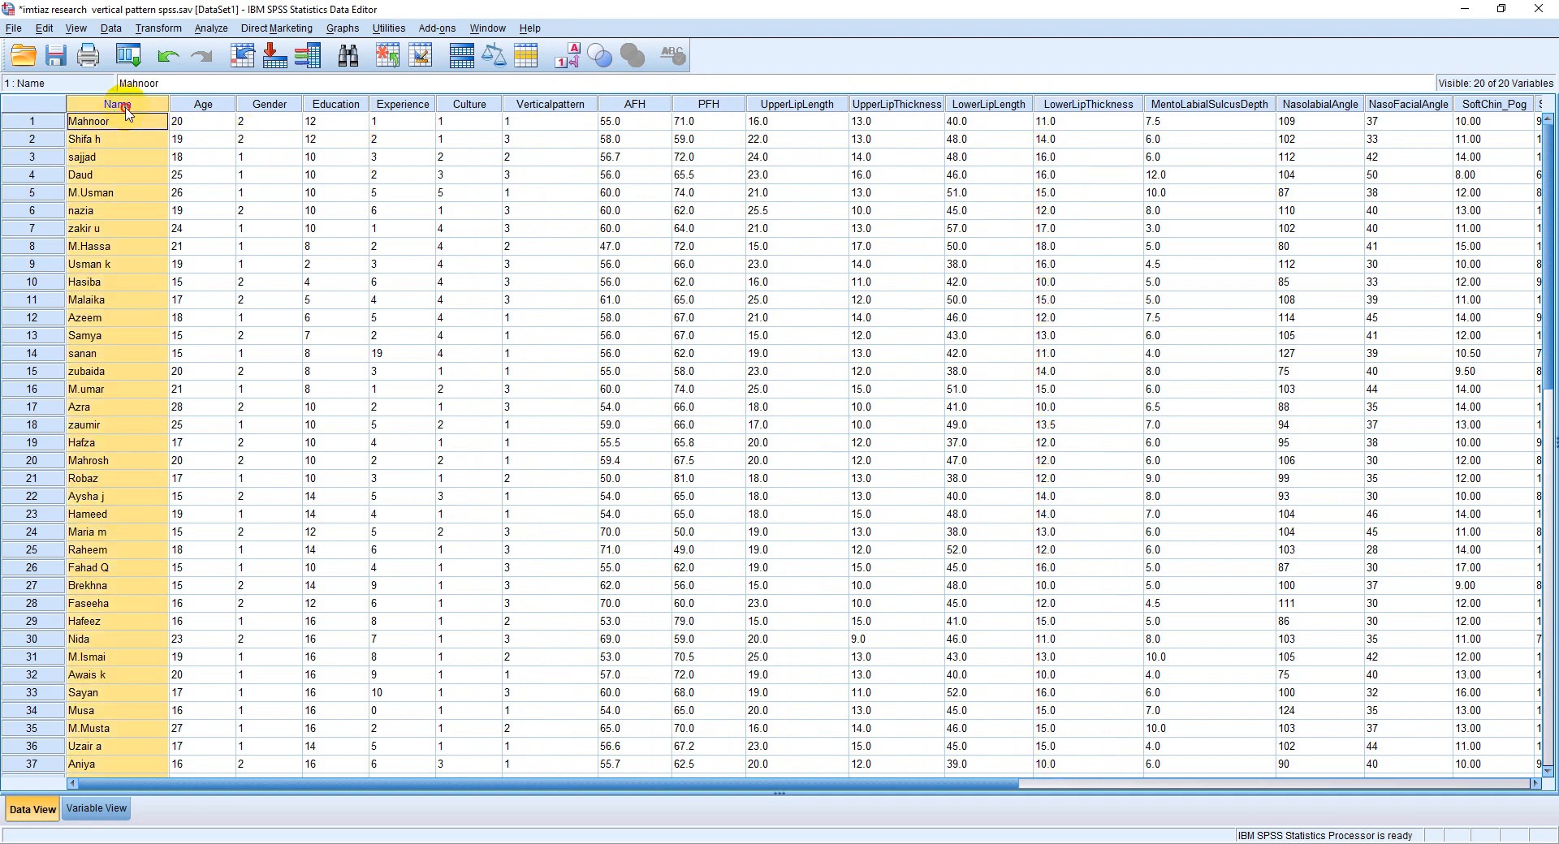
{"action": "left_click", "coordinate": [201, 104]}
{"action": "left_click", "coordinate": [268, 104]}
{"action": "left_click", "coordinate": [333, 104]}
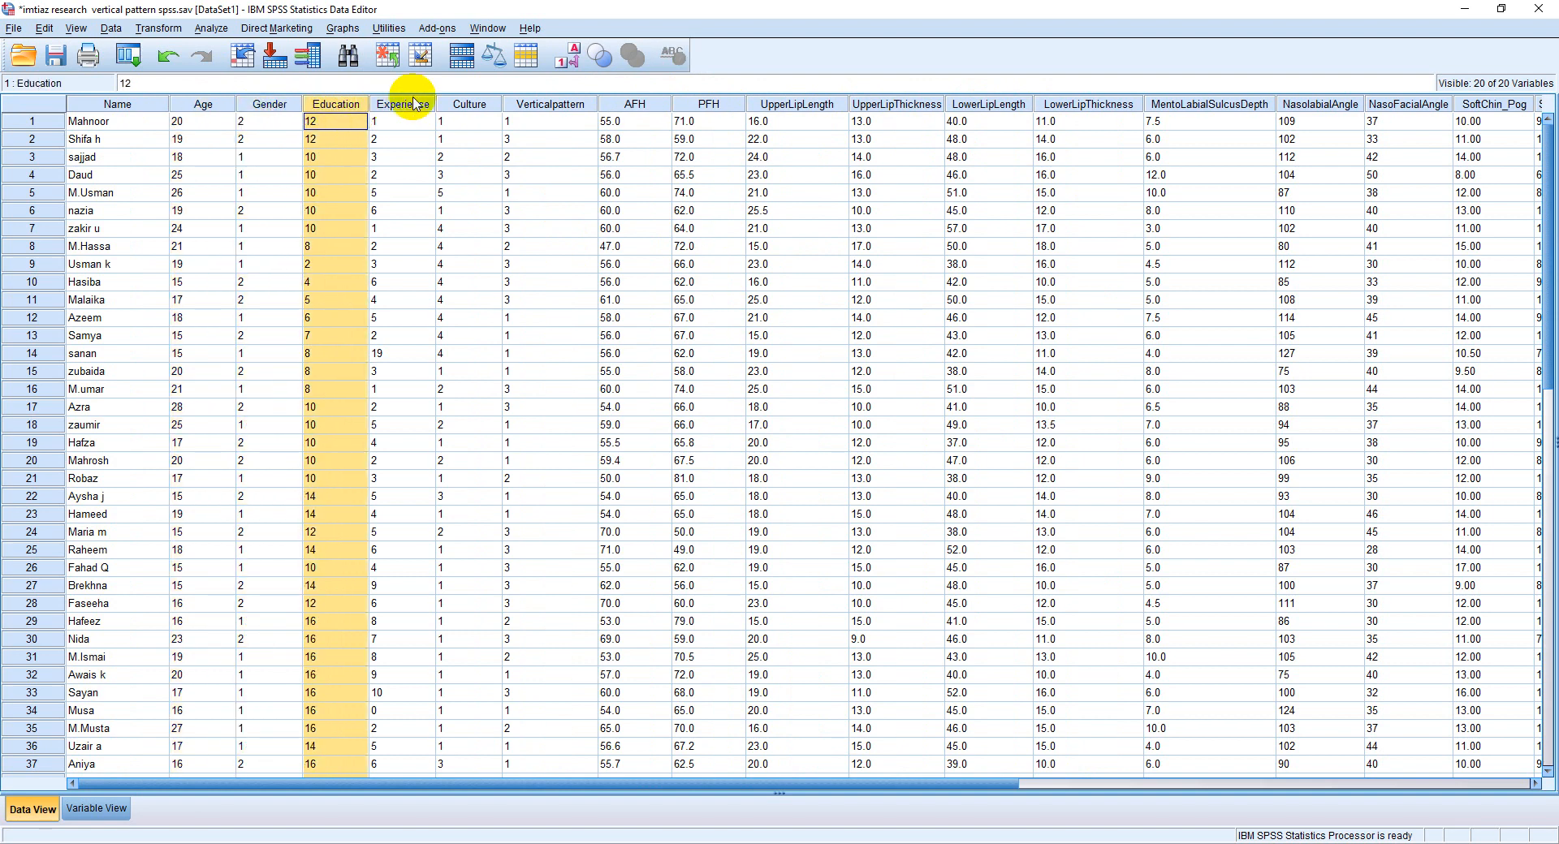
{"action": "left_click", "coordinate": [414, 104]}
{"action": "left_click", "coordinate": [469, 106]}
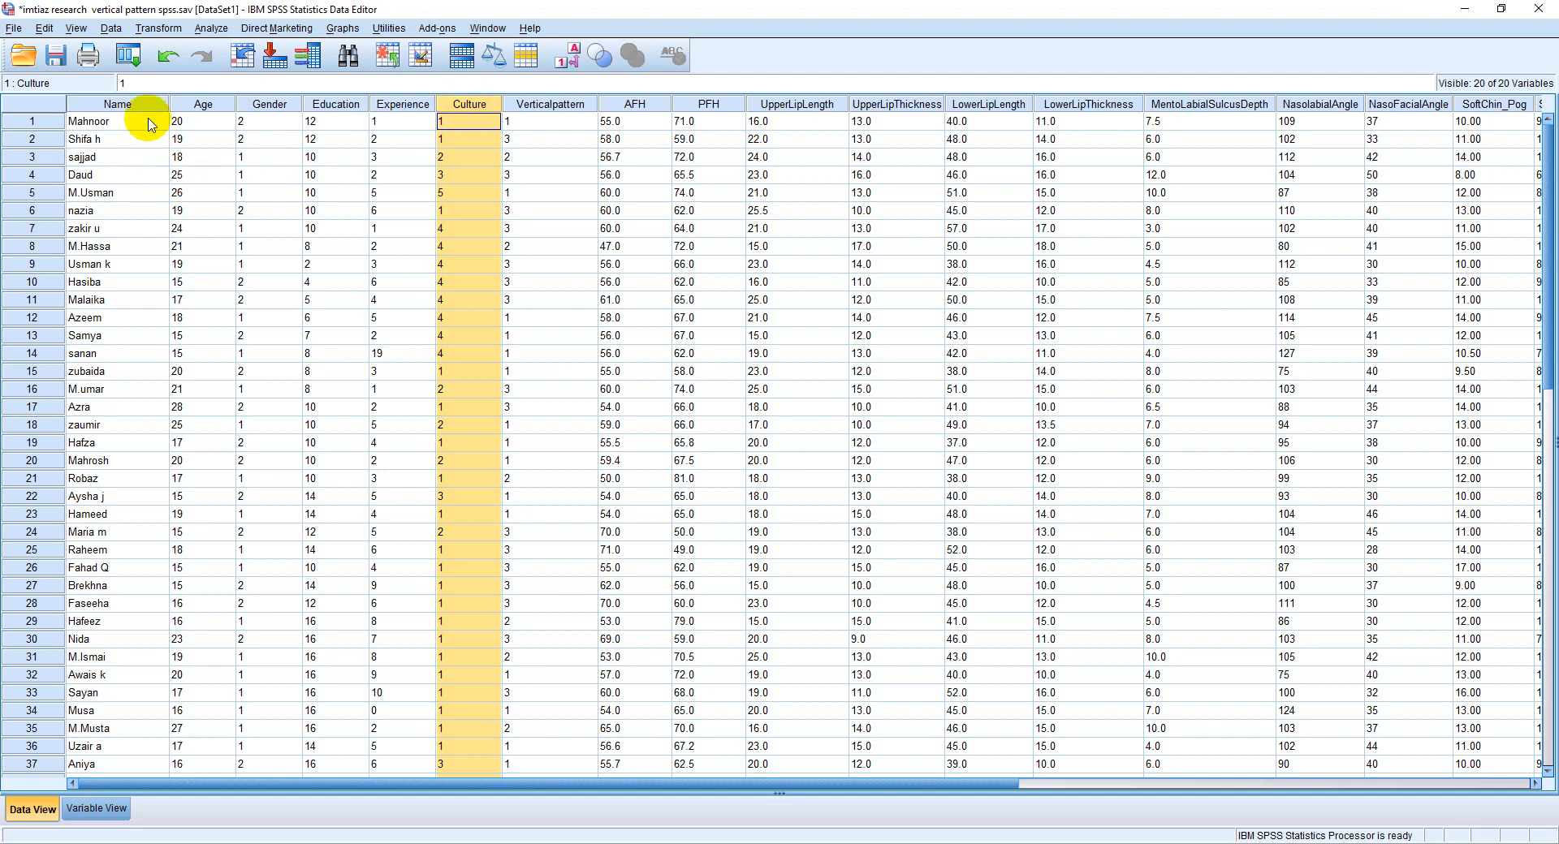
Check the variable definitions, return to the data and examine the case rows and the Name column.
{"action": "left_click", "coordinate": [86, 812]}
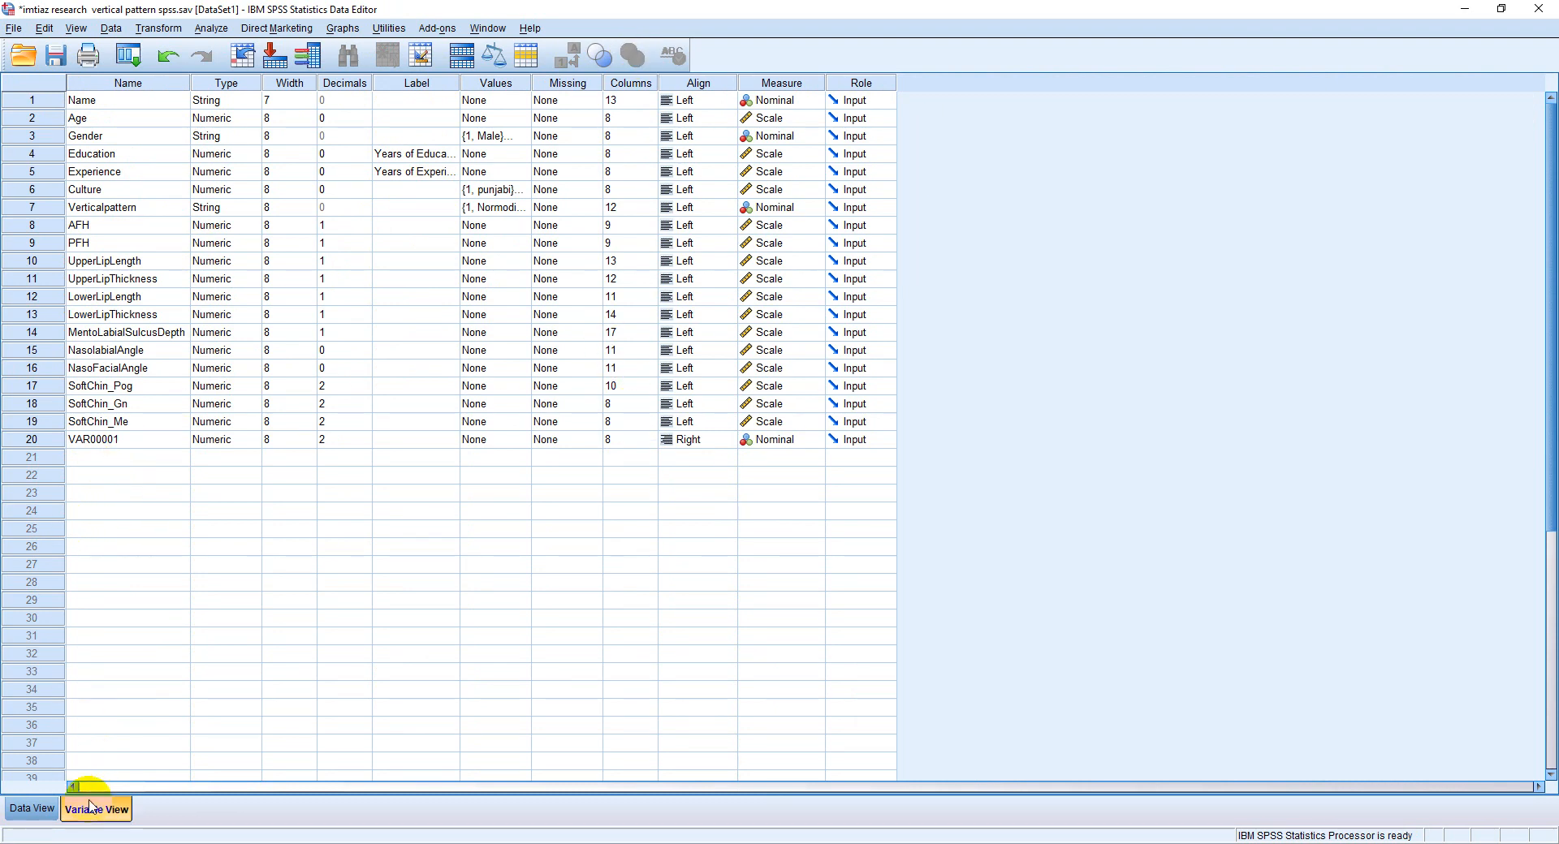
{"action": "left_click", "coordinate": [27, 809]}
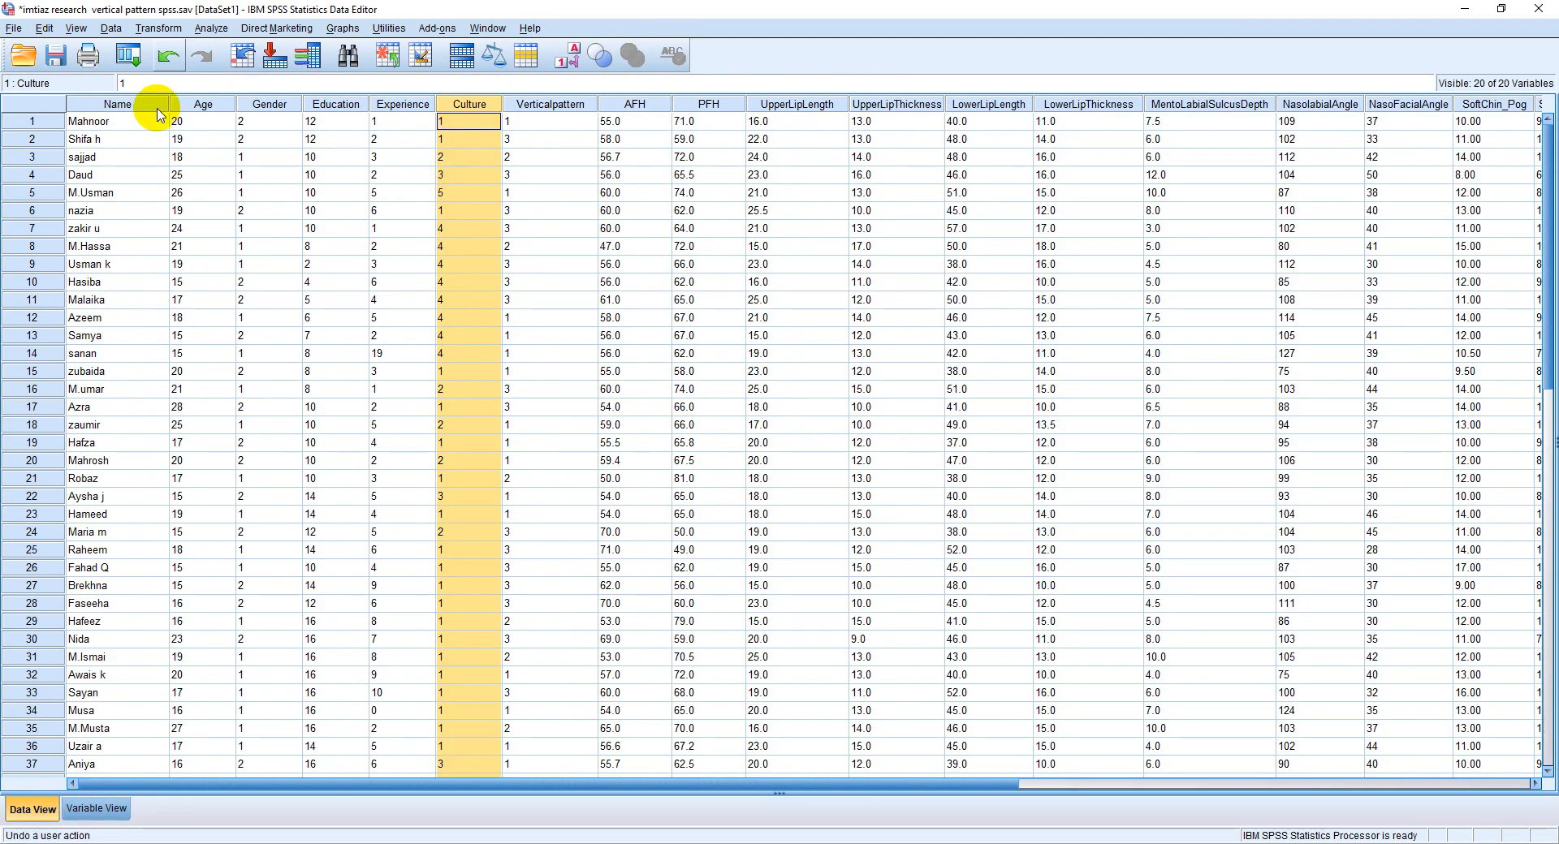
{"action": "left_click", "coordinate": [30, 174]}
{"action": "left_click", "coordinate": [33, 139]}
{"action": "left_click", "coordinate": [95, 112]}
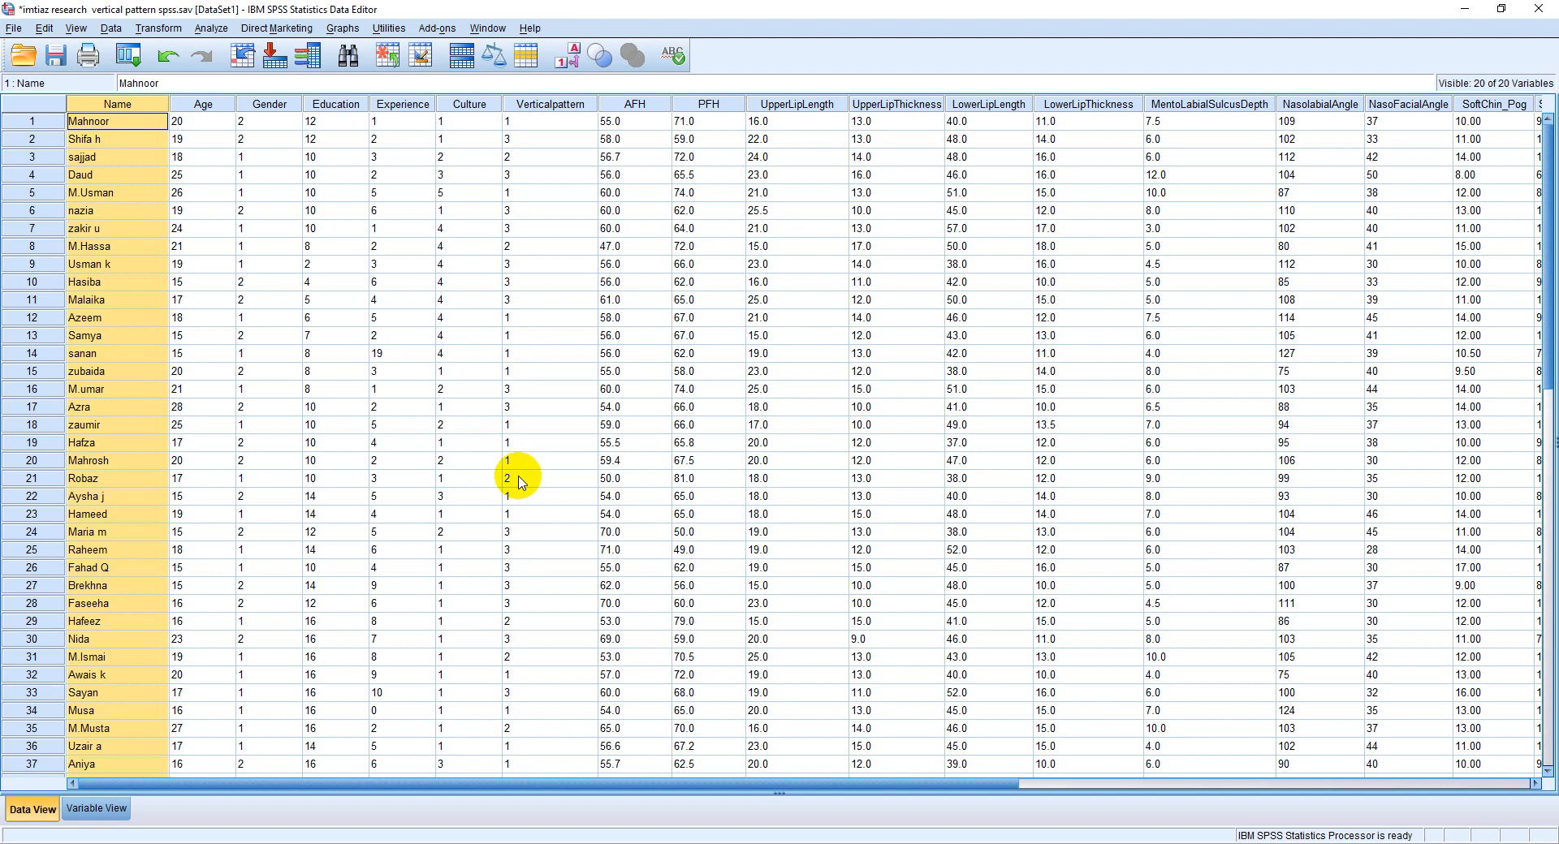
Display value labels instead of numeric codes for Gender, Culture and Verticalpattern.
{"action": "left_click", "coordinate": [490, 59]}
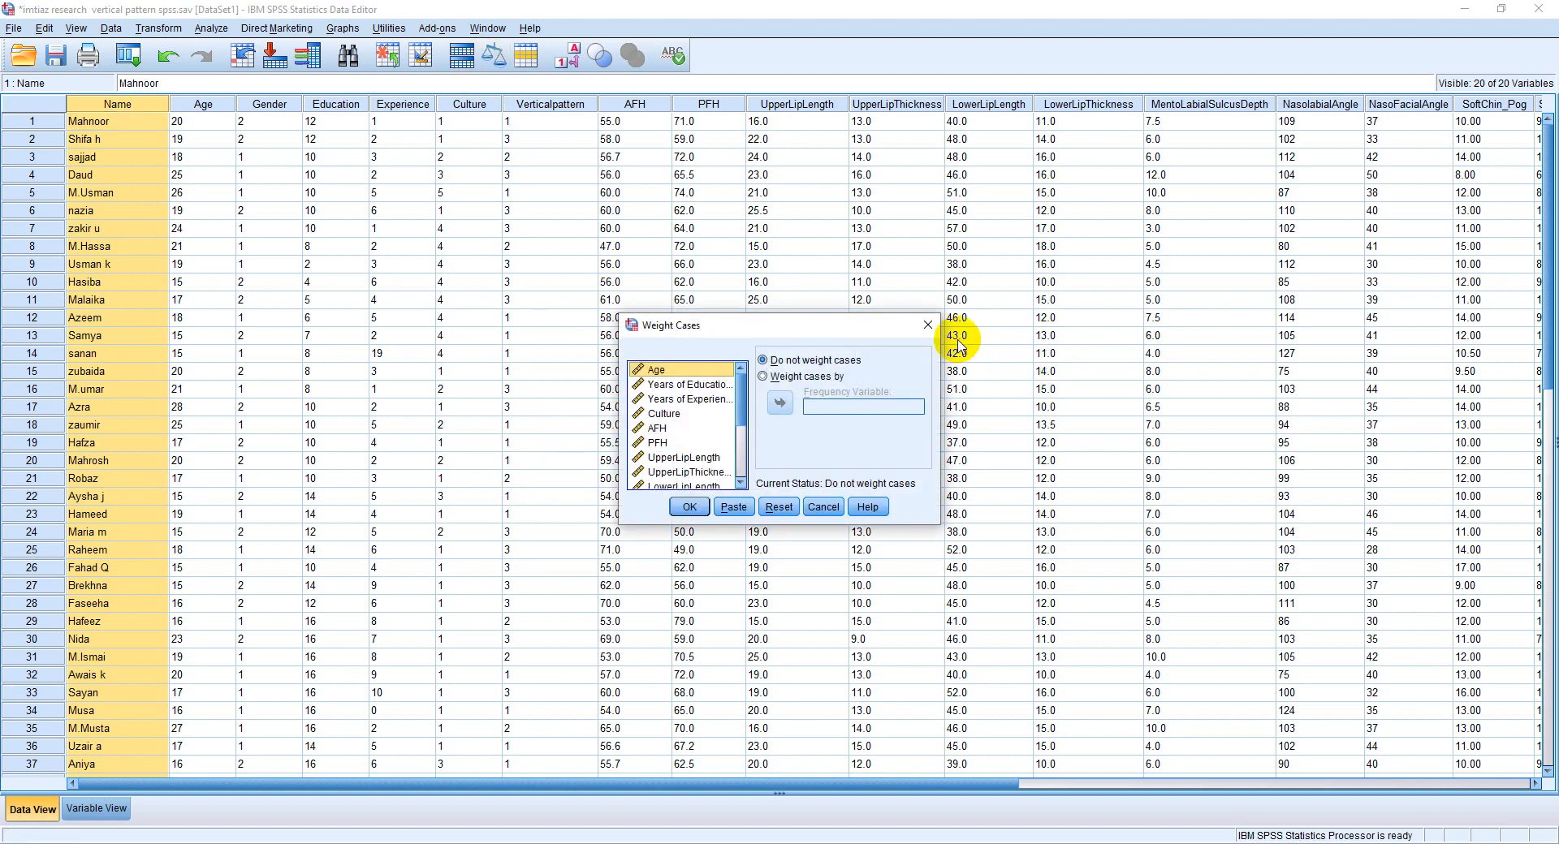
{"action": "left_click", "coordinate": [927, 325]}
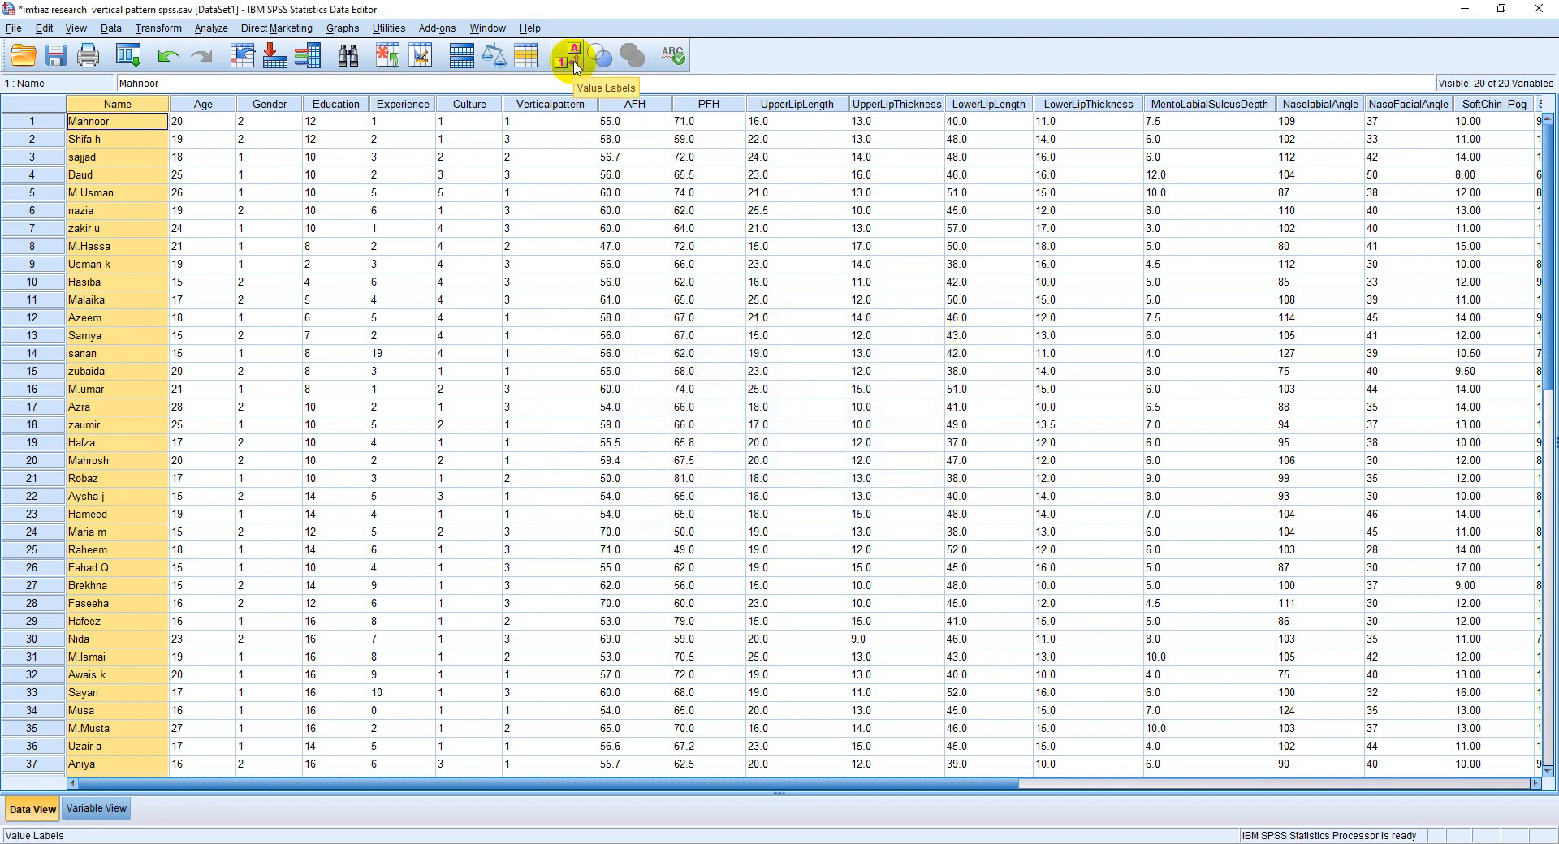
{"action": "left_click", "coordinate": [574, 60]}
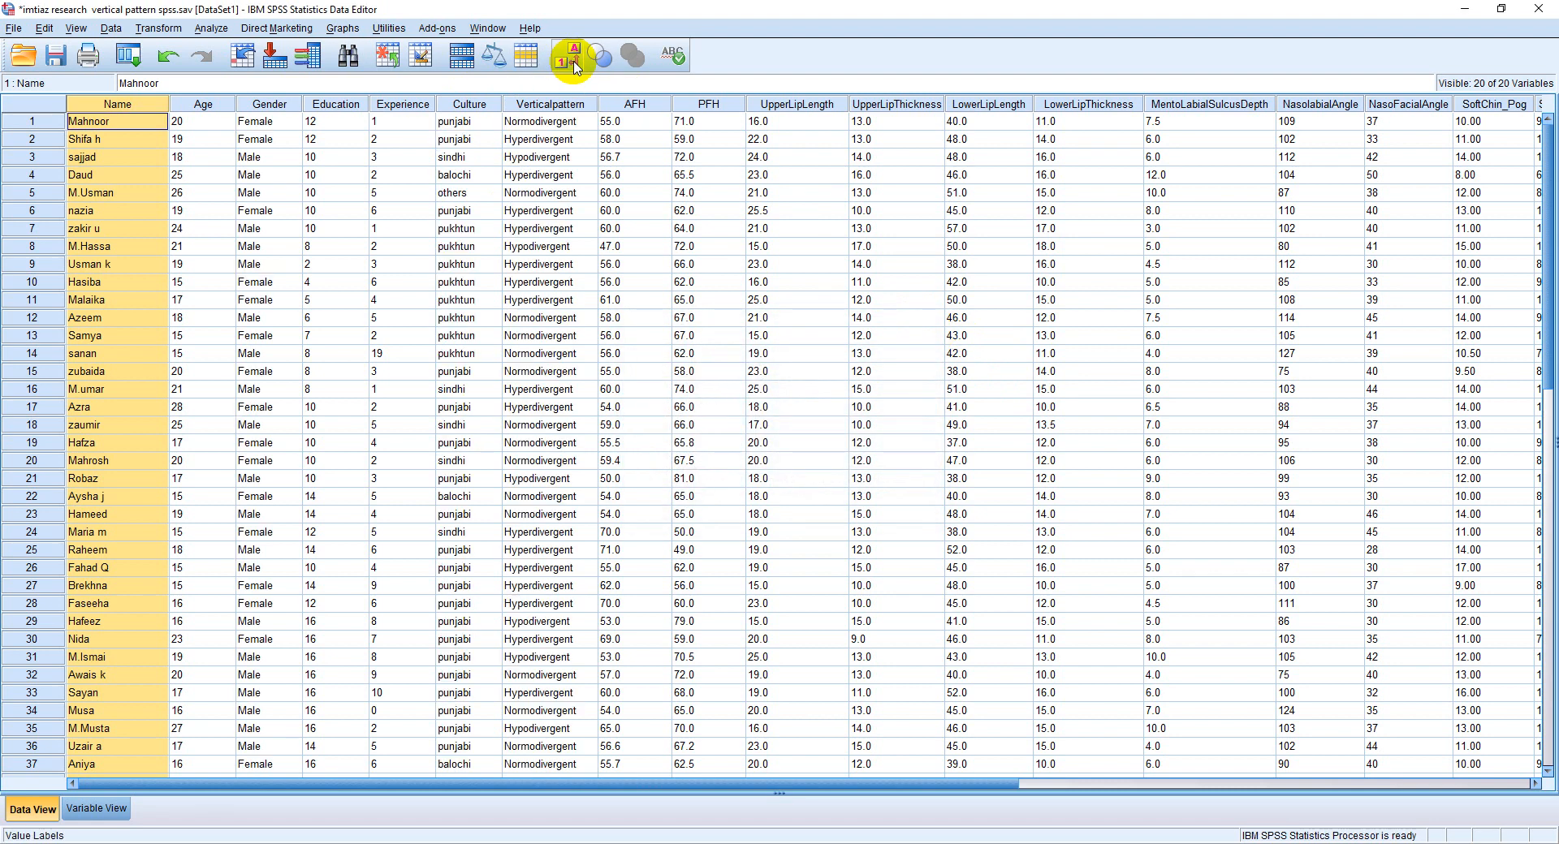
{"action": "left_click", "coordinate": [573, 61]}
{"action": "left_click", "coordinate": [573, 61]}
{"action": "left_click", "coordinate": [574, 61]}
{"action": "left_click", "coordinate": [573, 61]}
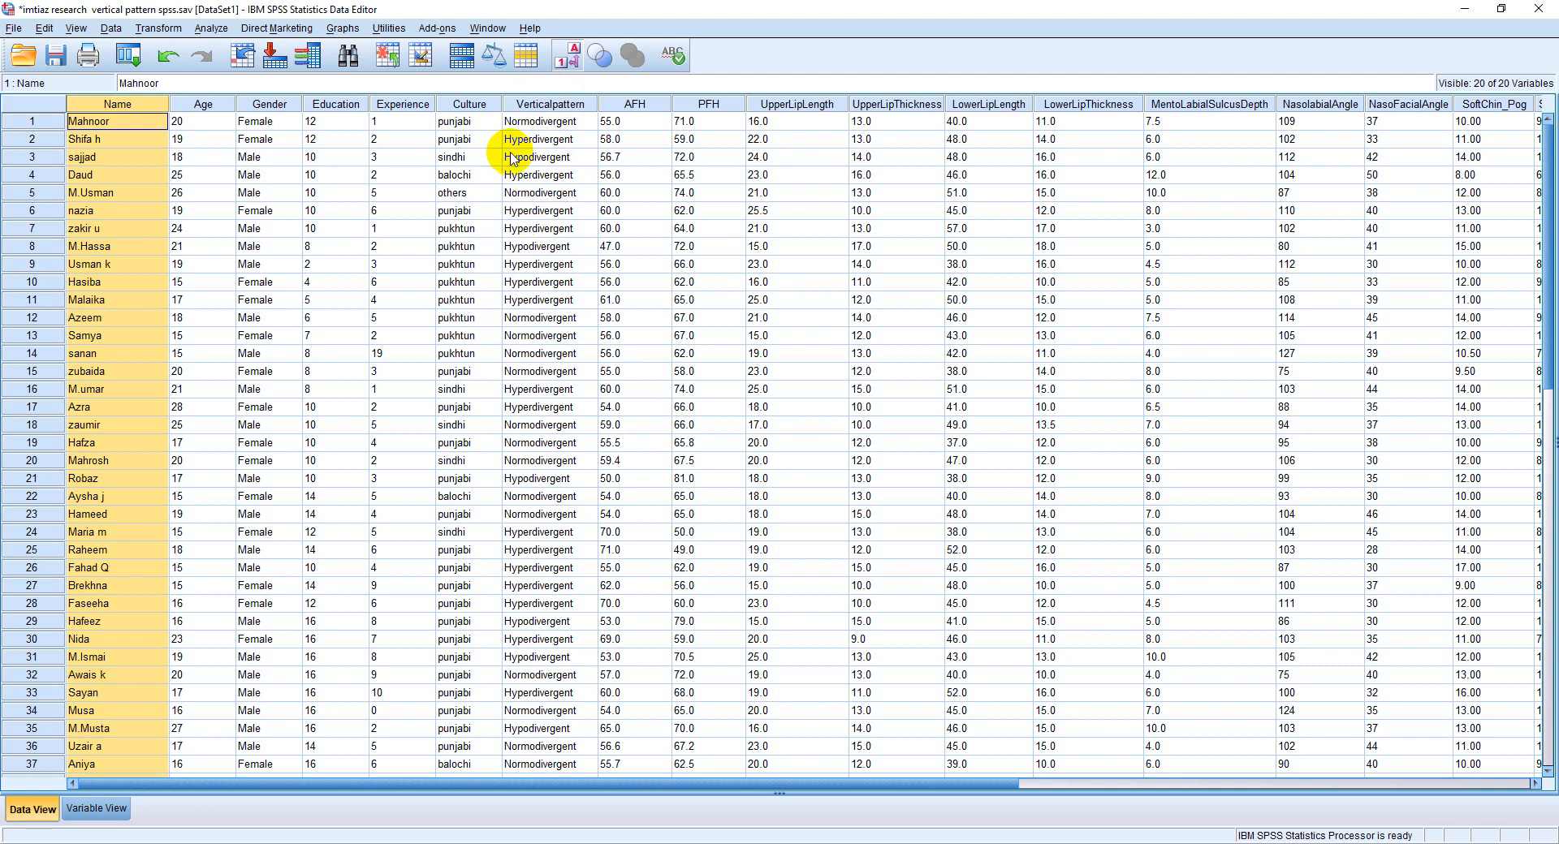
Alternate between numeric codes and value labels to compare them, ending on labels, and look through all the cases.
{"action": "left_click", "coordinate": [565, 58]}
{"action": "left_click", "coordinate": [566, 58]}
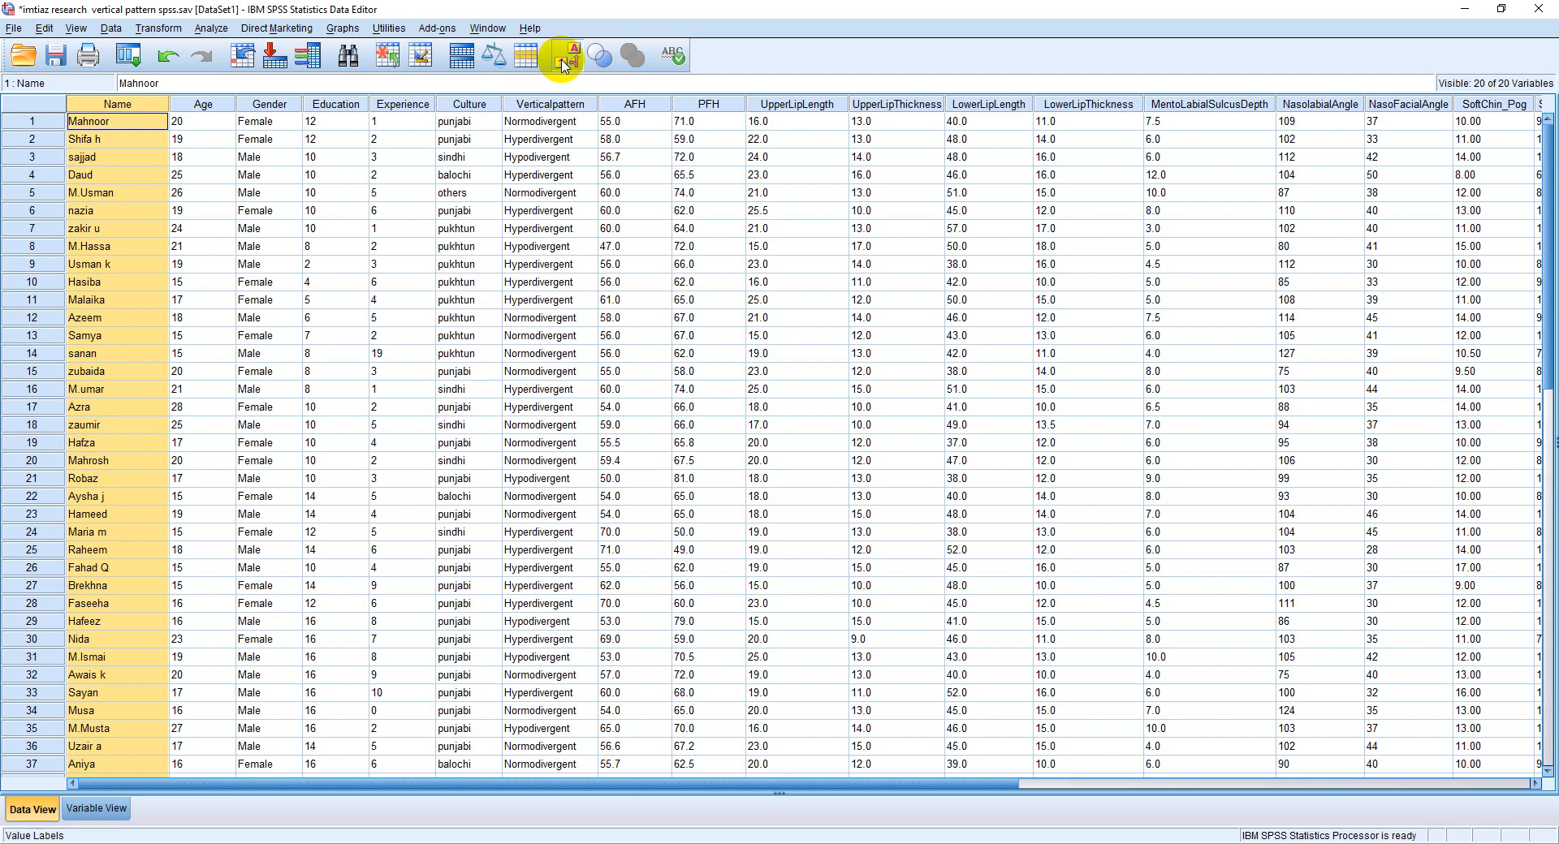
{"action": "left_click", "coordinate": [566, 59]}
{"action": "left_click", "coordinate": [566, 59]}
{"action": "left_click", "coordinate": [566, 59]}
{"action": "left_click", "coordinate": [566, 58]}
{"action": "left_click", "coordinate": [566, 59]}
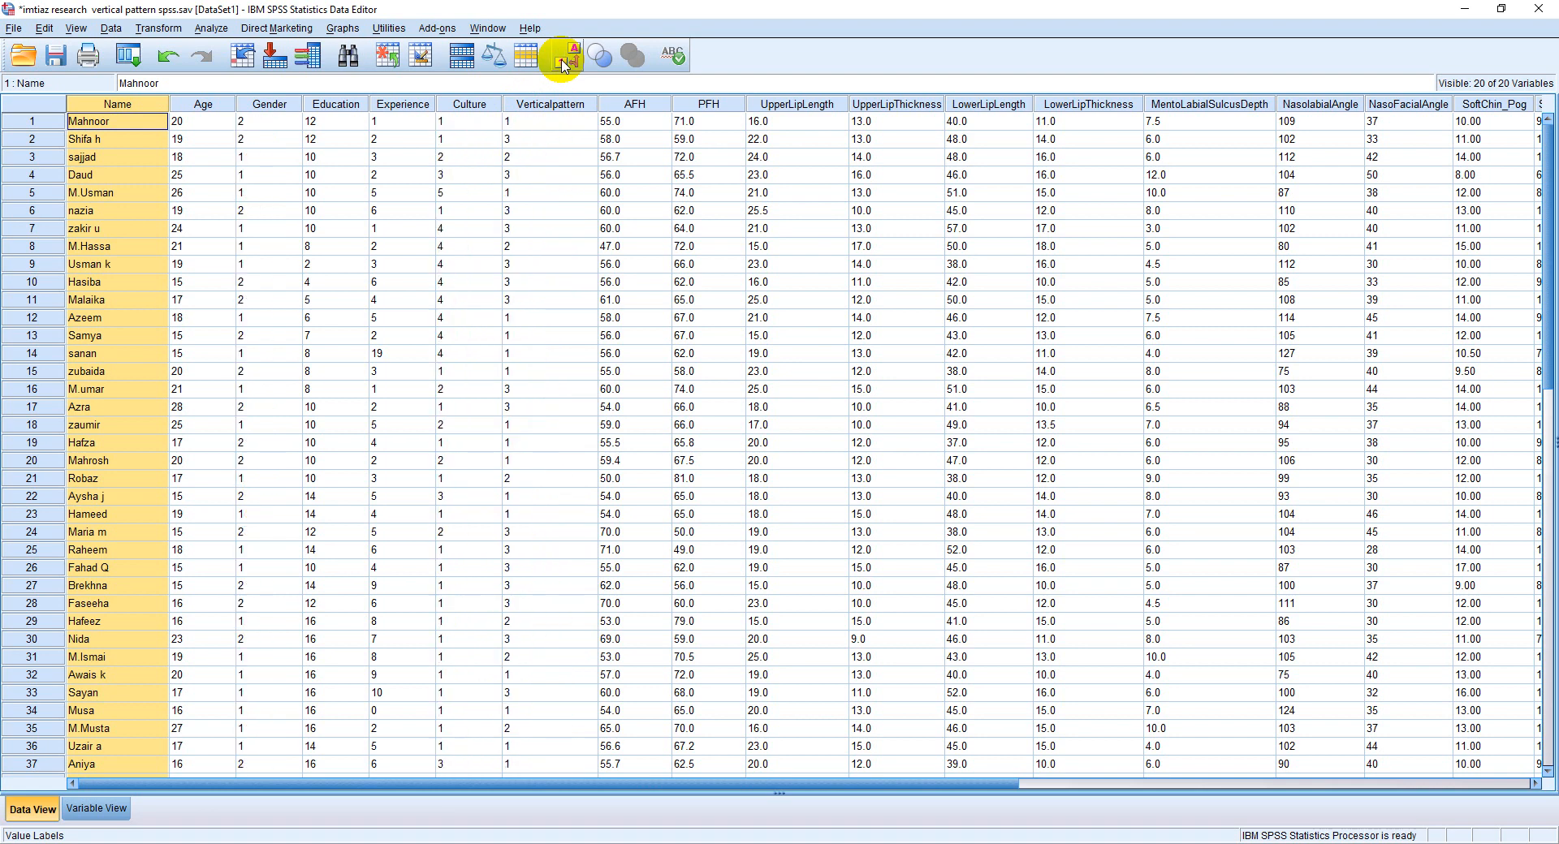
{"action": "left_click", "coordinate": [566, 58]}
{"action": "left_click", "coordinate": [566, 58]}
{"action": "left_click", "coordinate": [566, 58]}
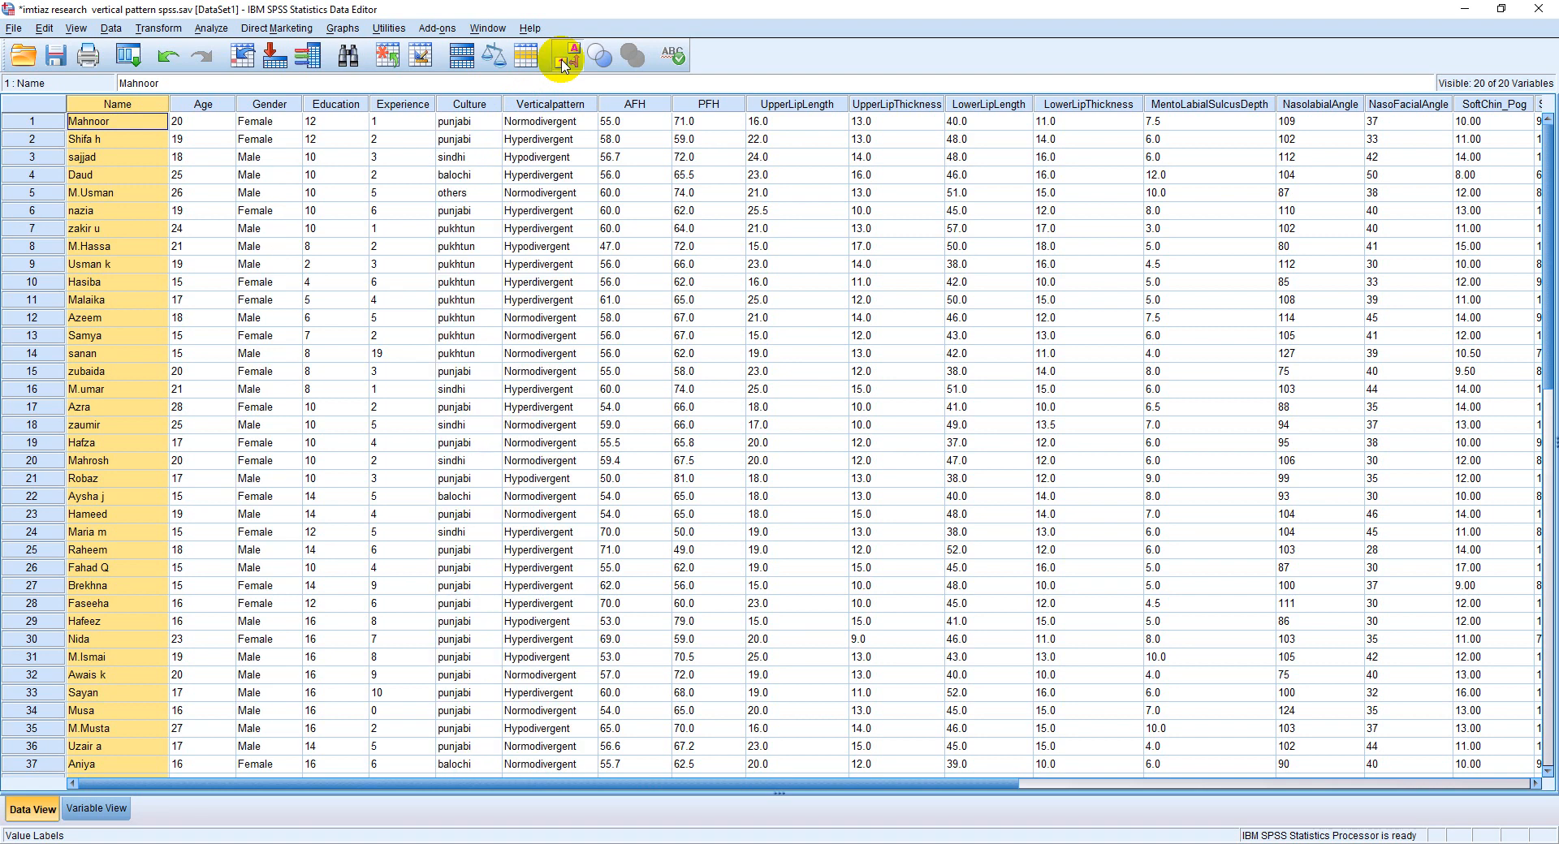
{"action": "scroll", "coordinate": [441, 406], "scroll_direction": "down", "scroll_amount": 5}
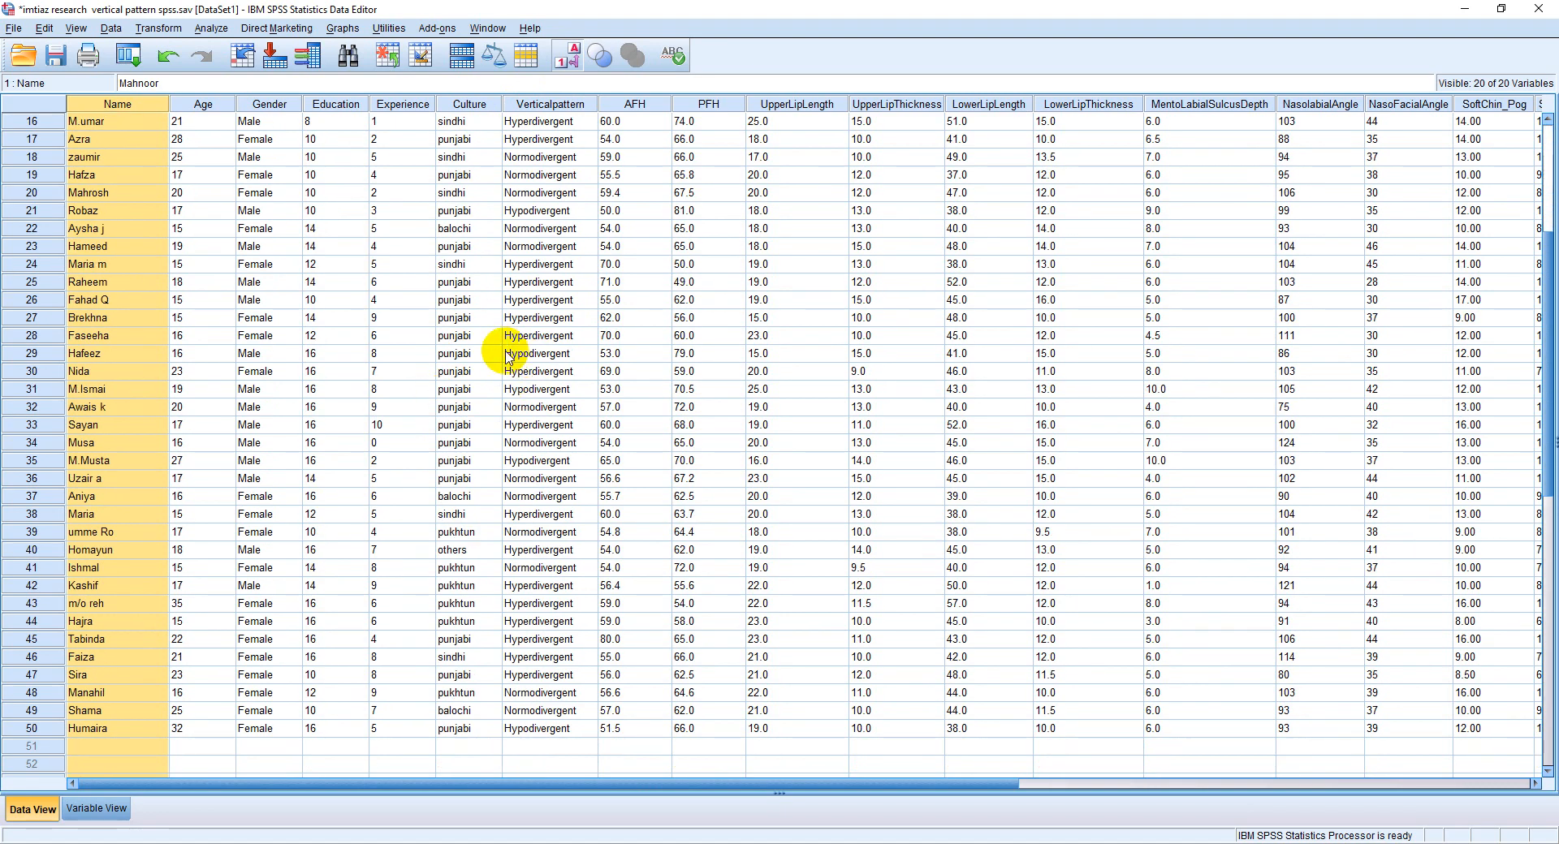
{"action": "scroll", "coordinate": [507, 357], "scroll_direction": "up", "scroll_amount": 5}
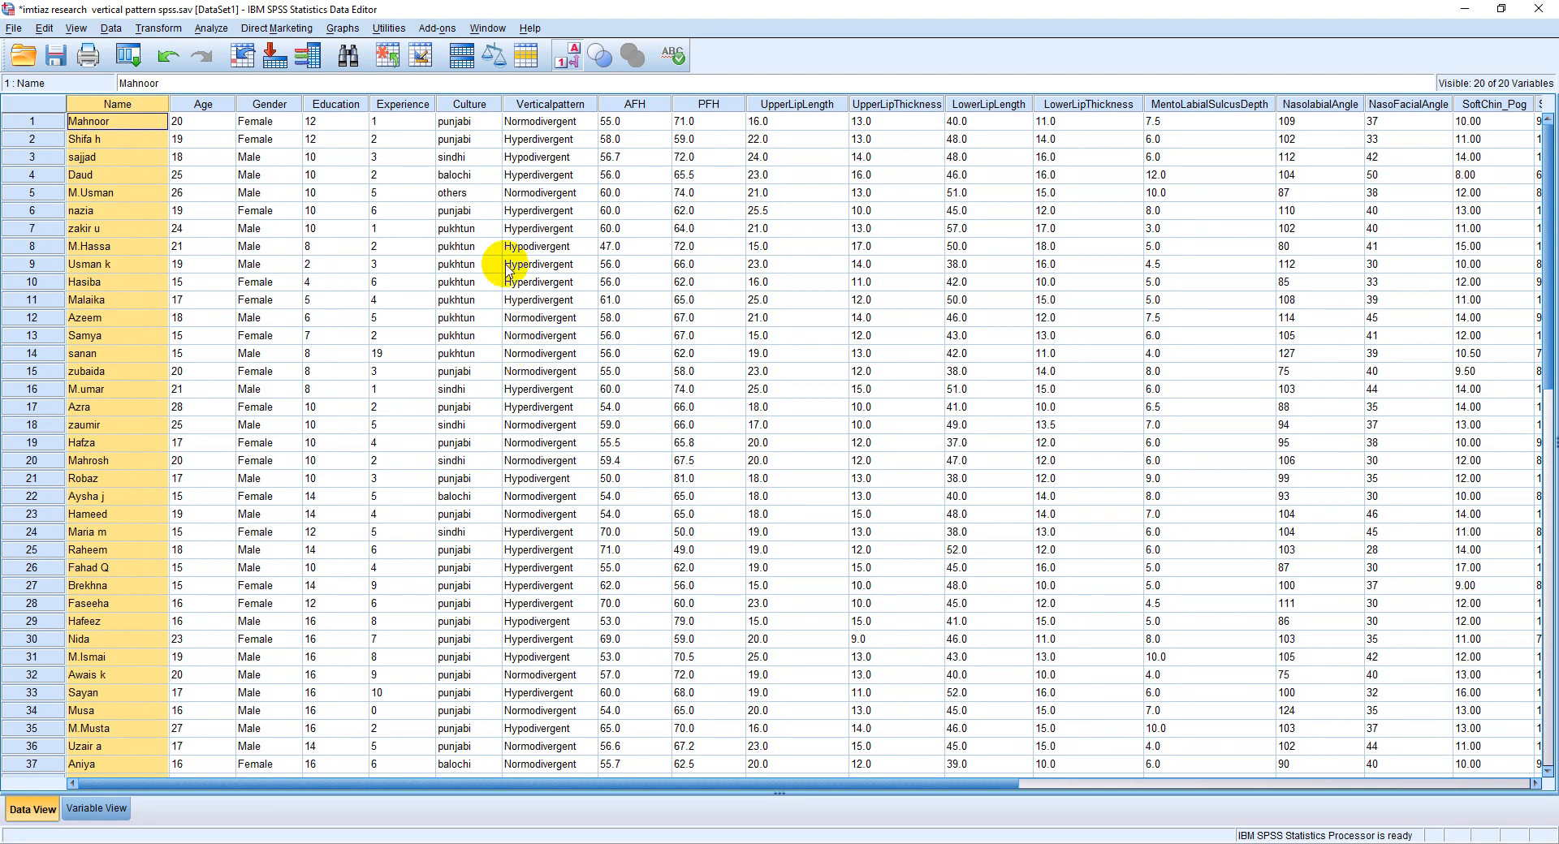
Switch the data display back to numeric codes and look through the cases.
{"action": "left_click", "coordinate": [560, 59]}
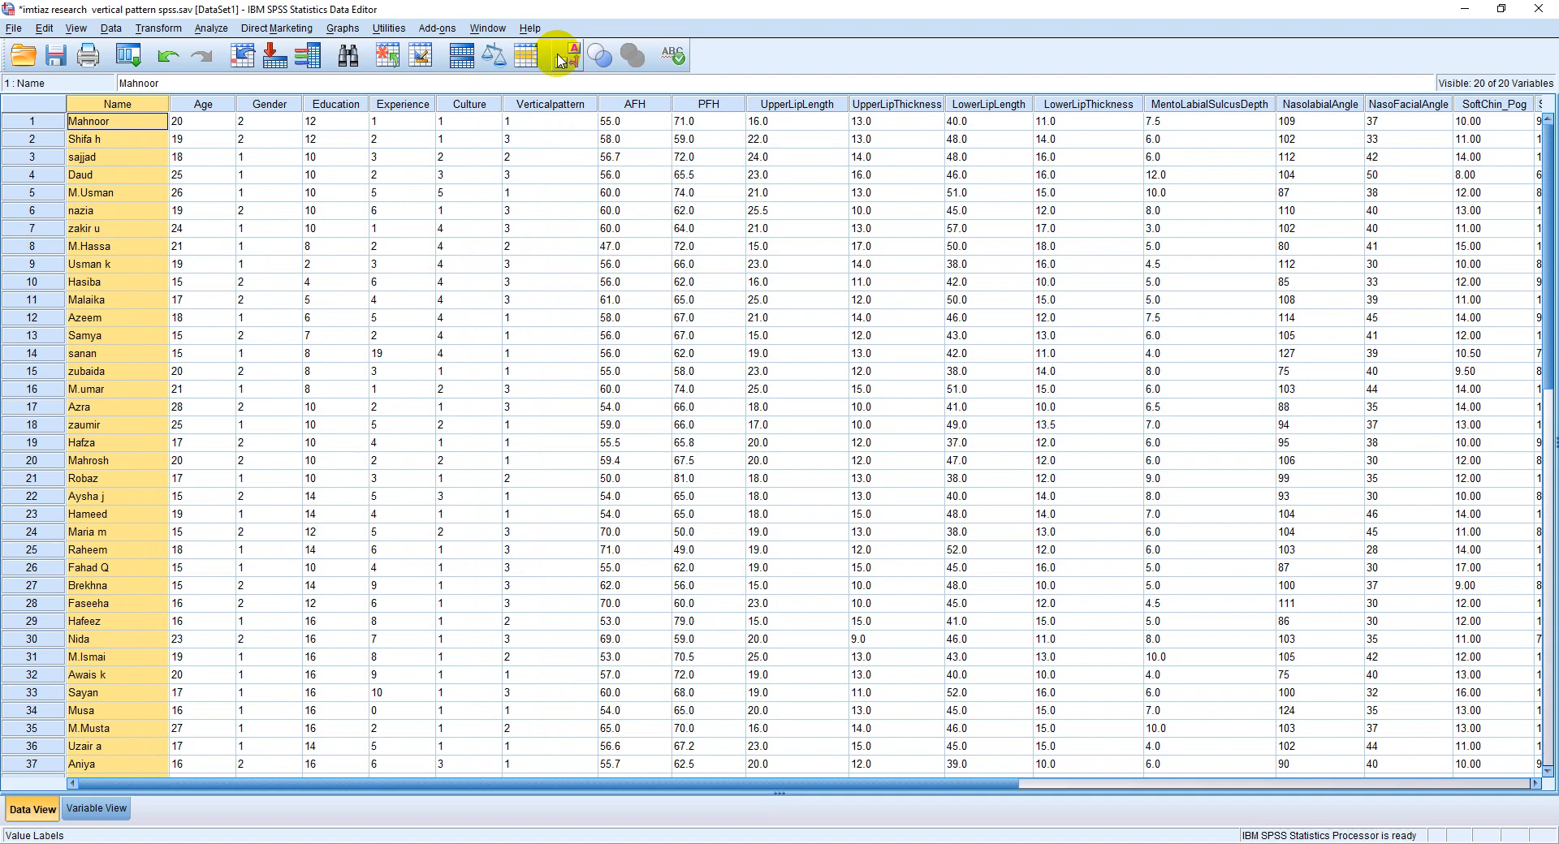
{"action": "scroll", "coordinate": [363, 299], "scroll_direction": "down", "scroll_amount": 6}
{"action": "scroll", "coordinate": [759, 284], "scroll_direction": "up", "scroll_amount": 6}
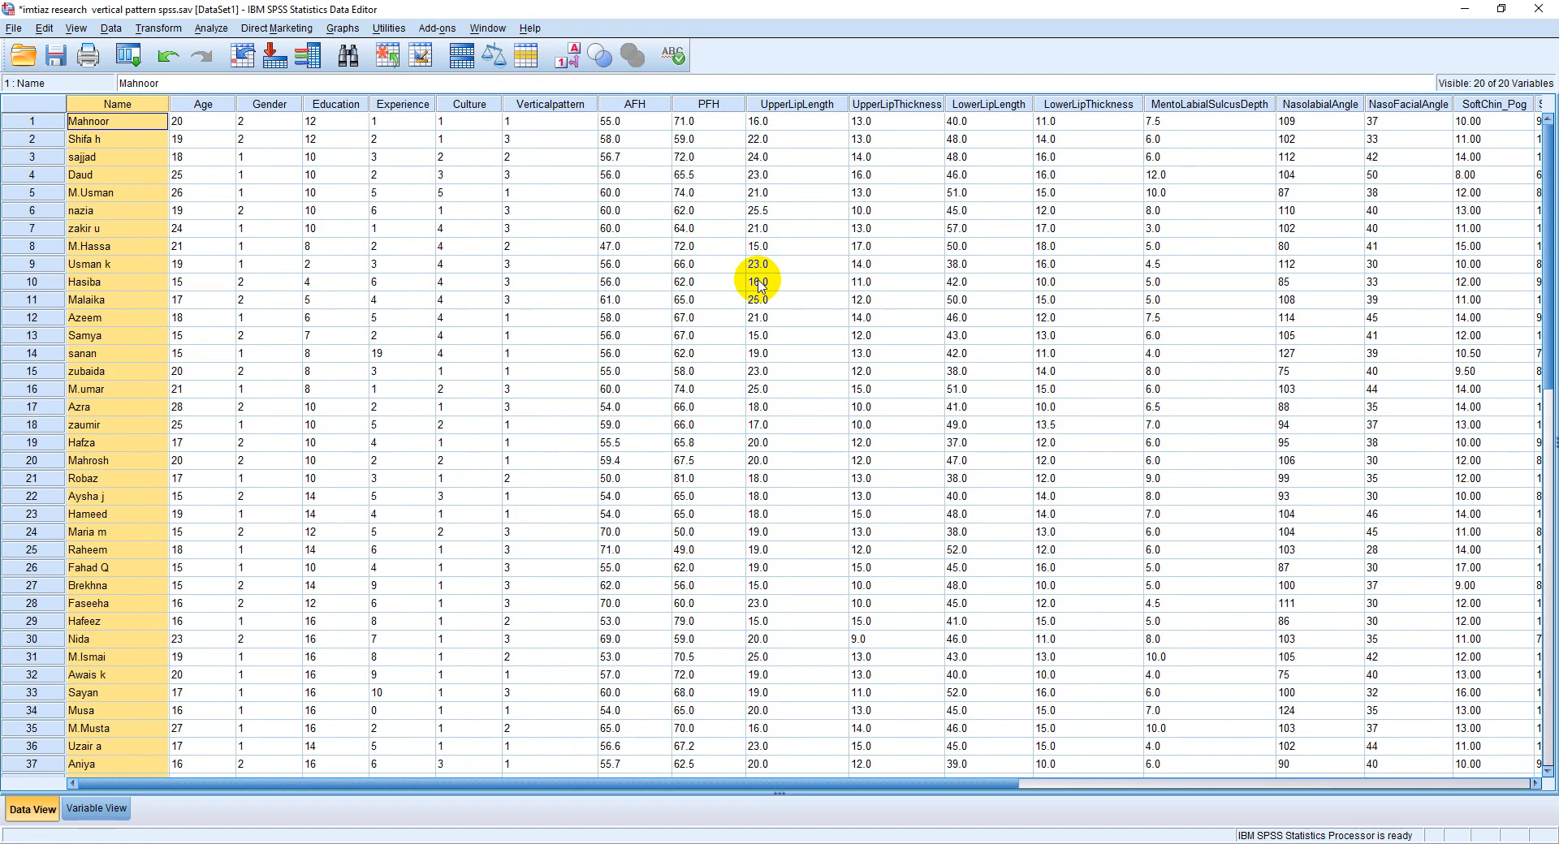
Select the AFH column and examine the measurement values down through the last case.
{"action": "left_click", "coordinate": [632, 106]}
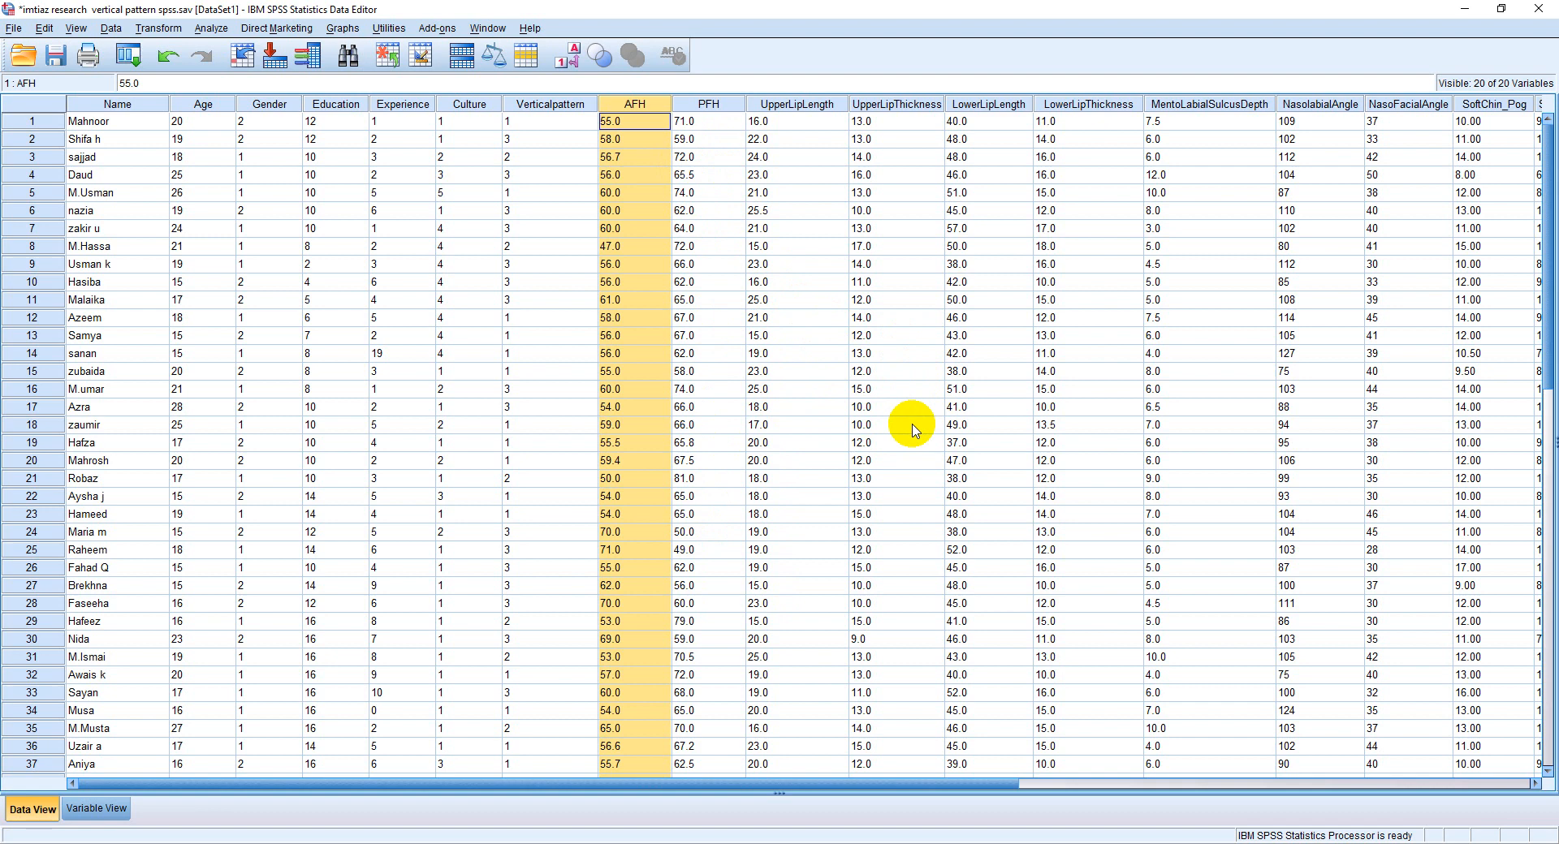
{"action": "scroll", "coordinate": [913, 430], "scroll_direction": "down", "scroll_amount": 4}
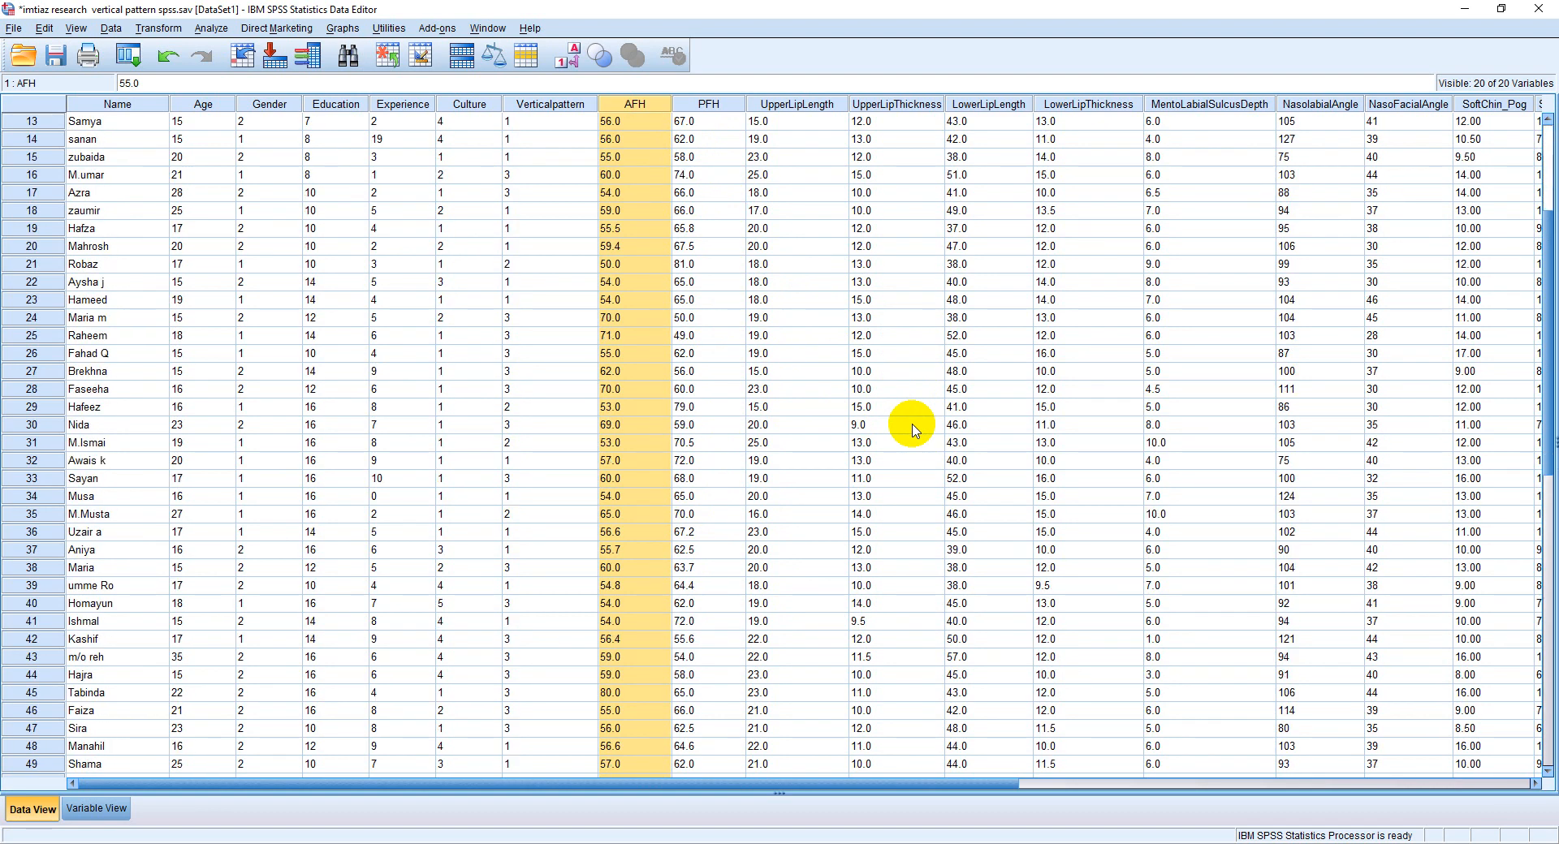
{"action": "scroll", "coordinate": [1116, 460], "scroll_direction": "up", "scroll_amount": 4}
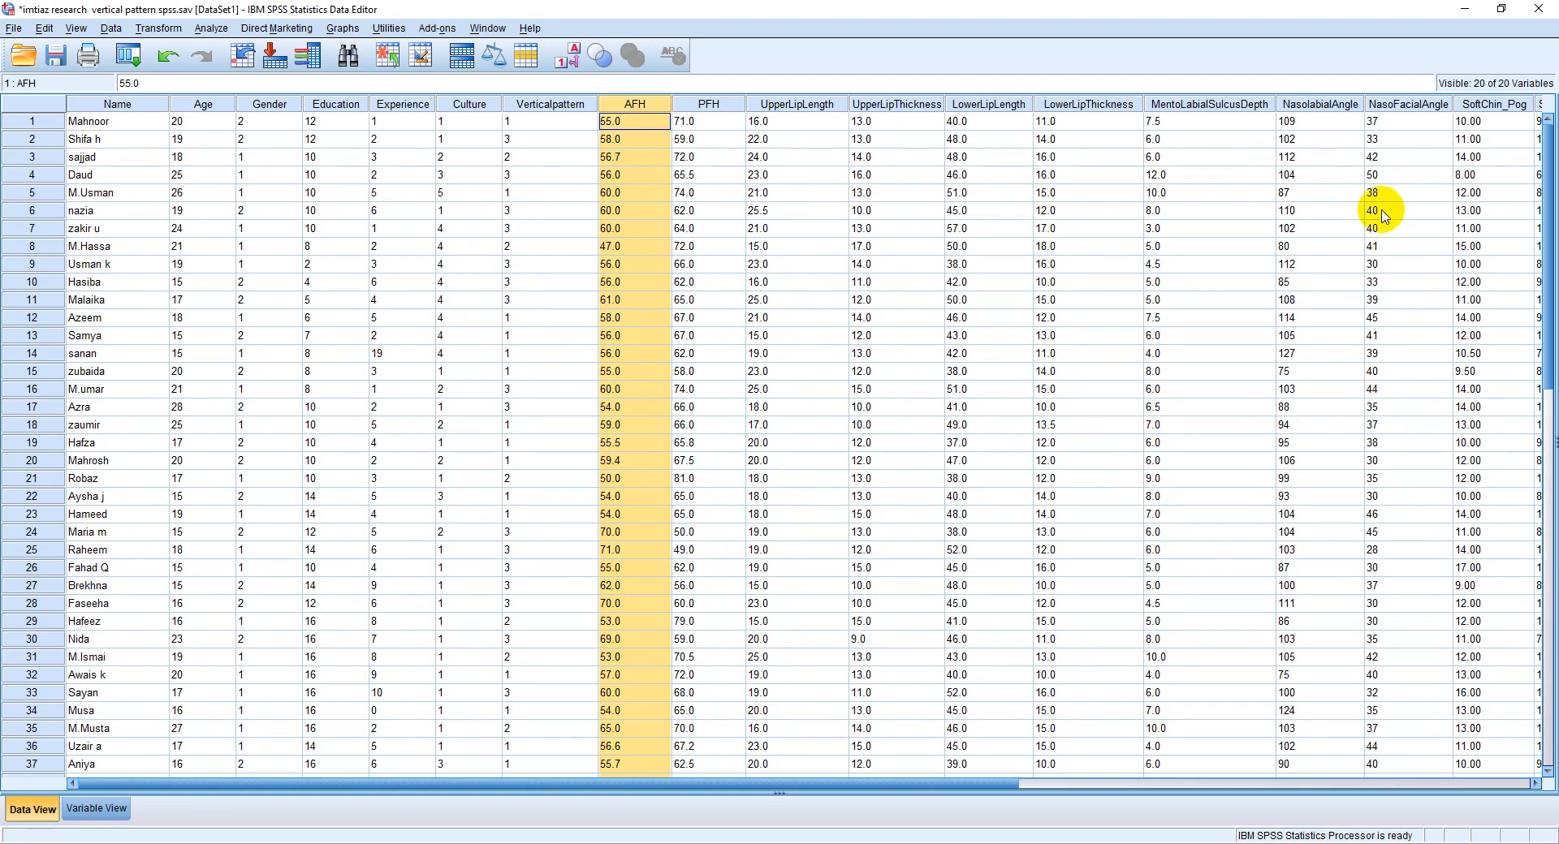
{"action": "scroll", "coordinate": [1478, 551], "scroll_direction": "down", "scroll_amount": 3}
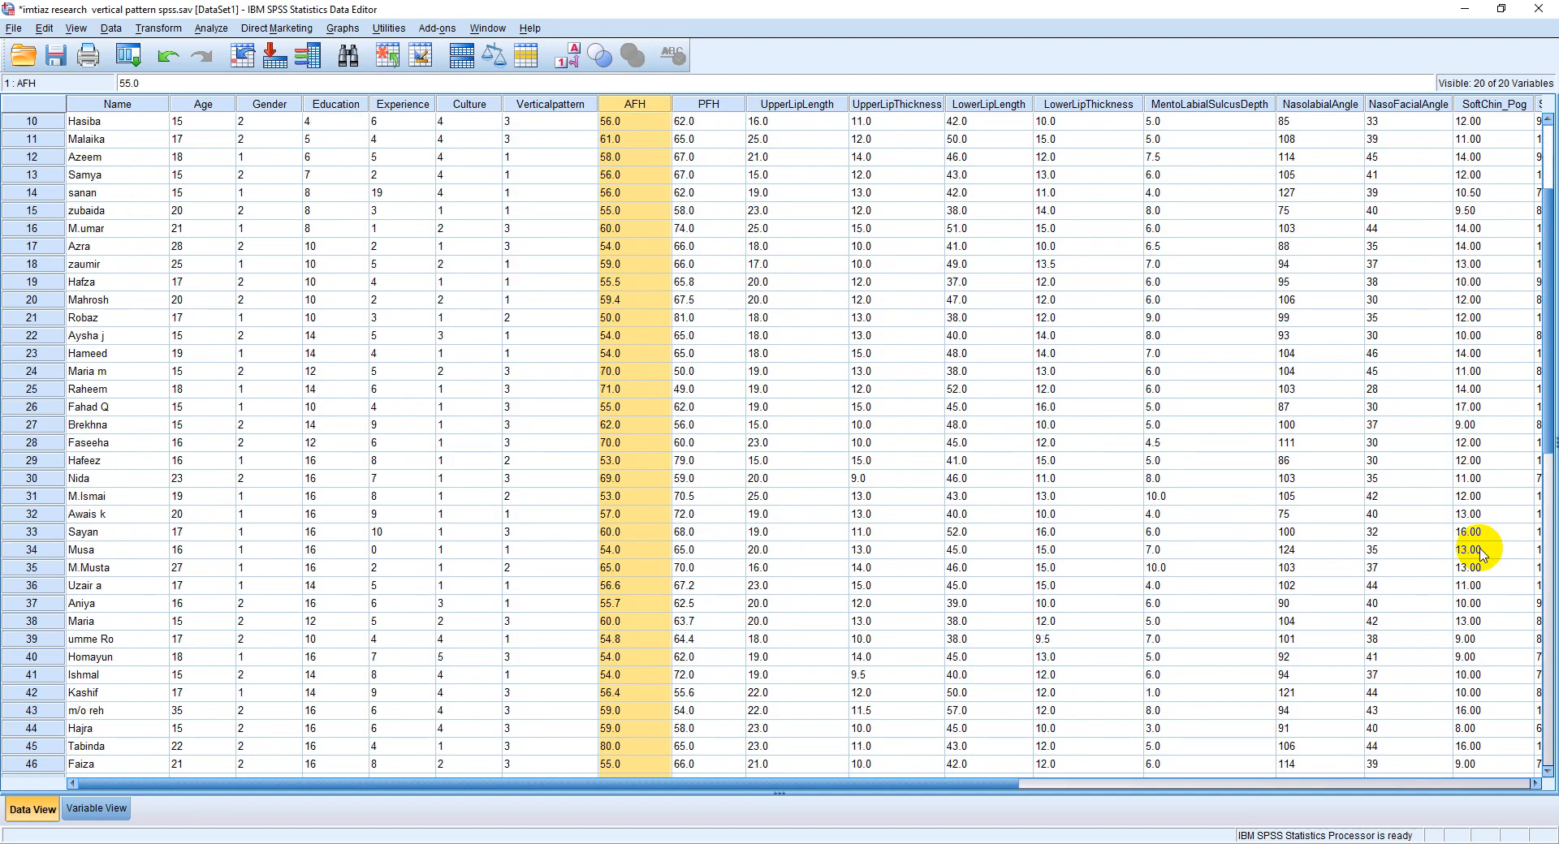
{"action": "scroll", "coordinate": [1482, 554], "scroll_direction": "down", "scroll_amount": 2}
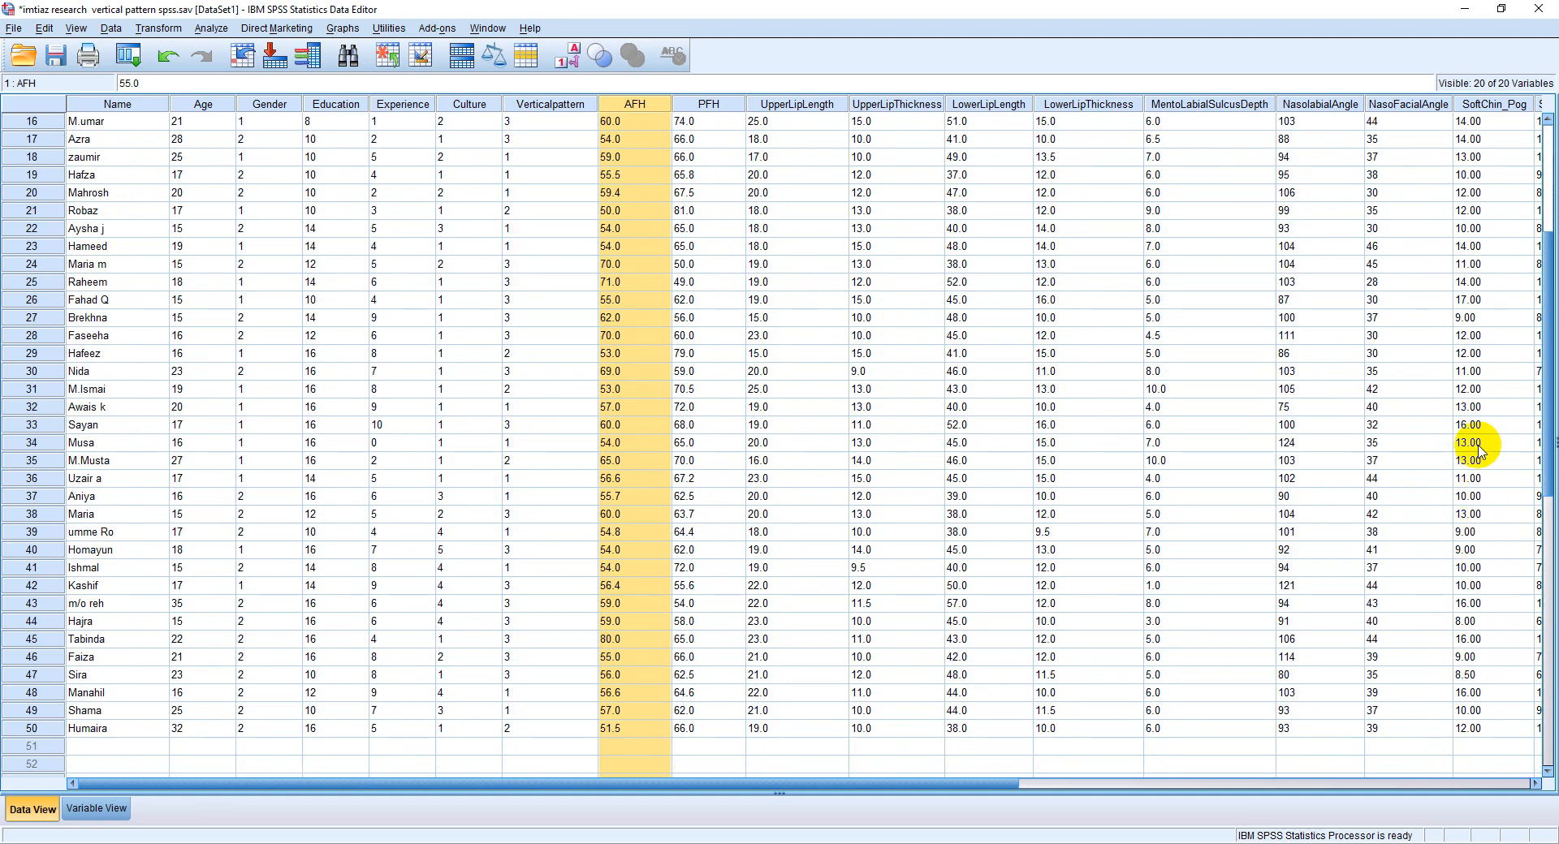
{"action": "scroll", "coordinate": [1476, 378], "scroll_direction": "up", "scroll_amount": 4}
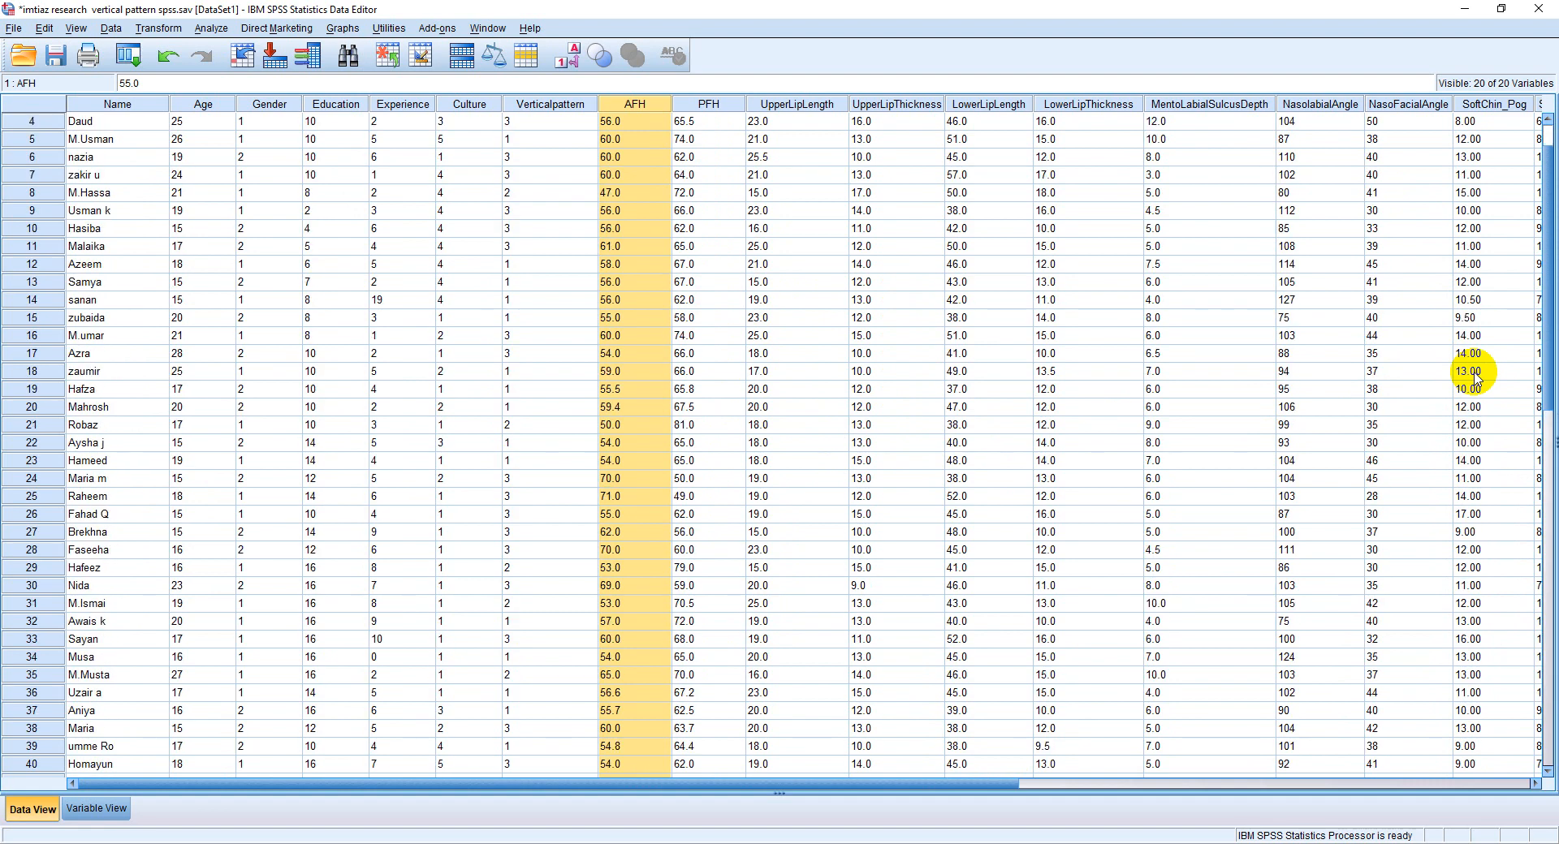
Set the decimals of the SoftChin_Pog variable to 0 and return to the case data.
{"action": "scroll", "coordinate": [1476, 378], "scroll_direction": "up", "scroll_amount": 1}
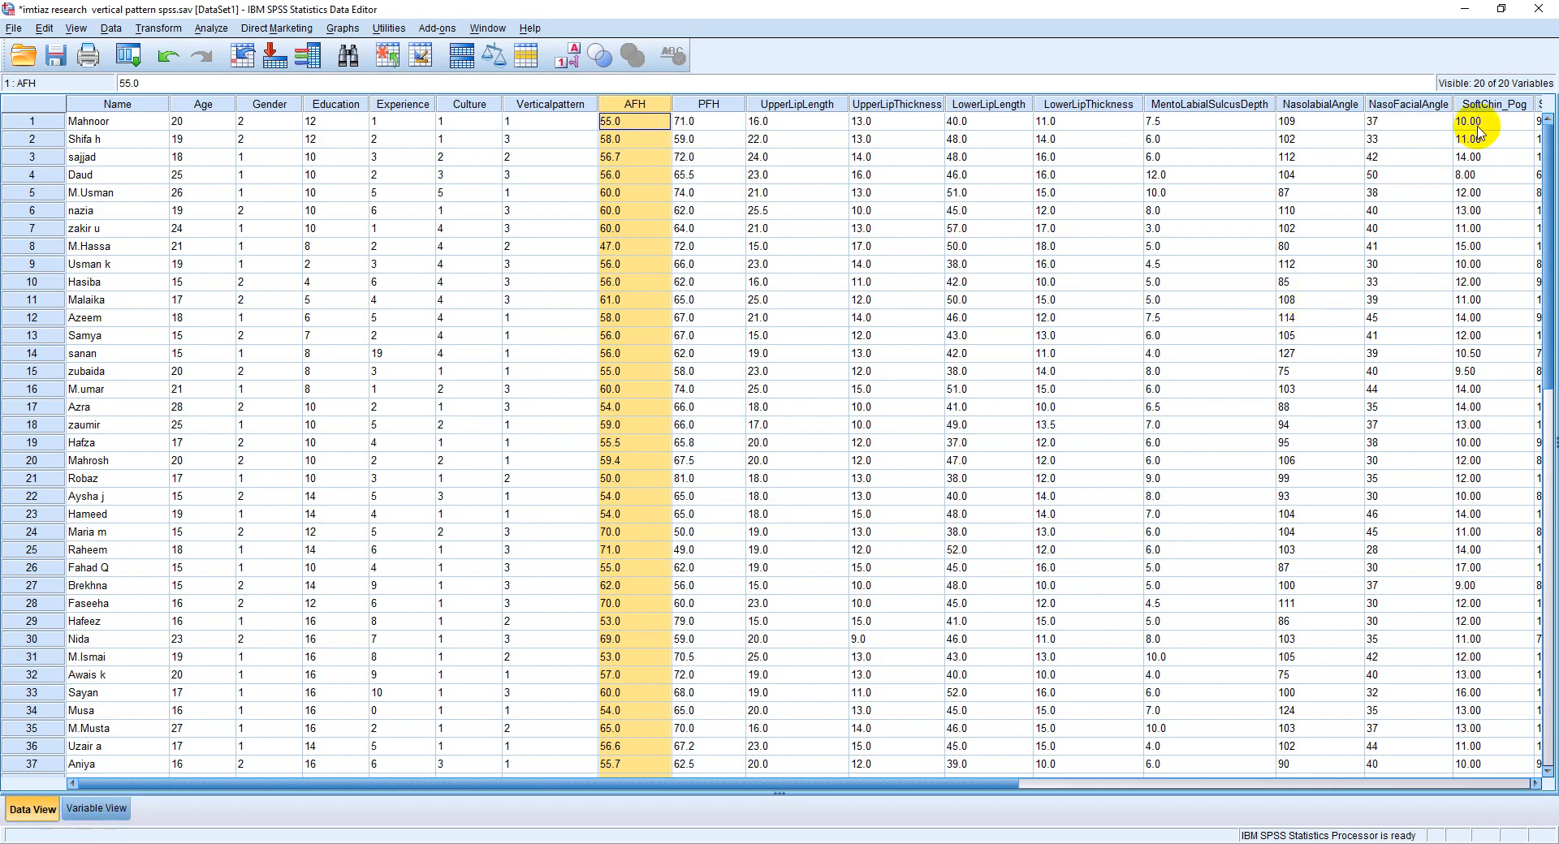
{"action": "left_click", "coordinate": [1494, 107]}
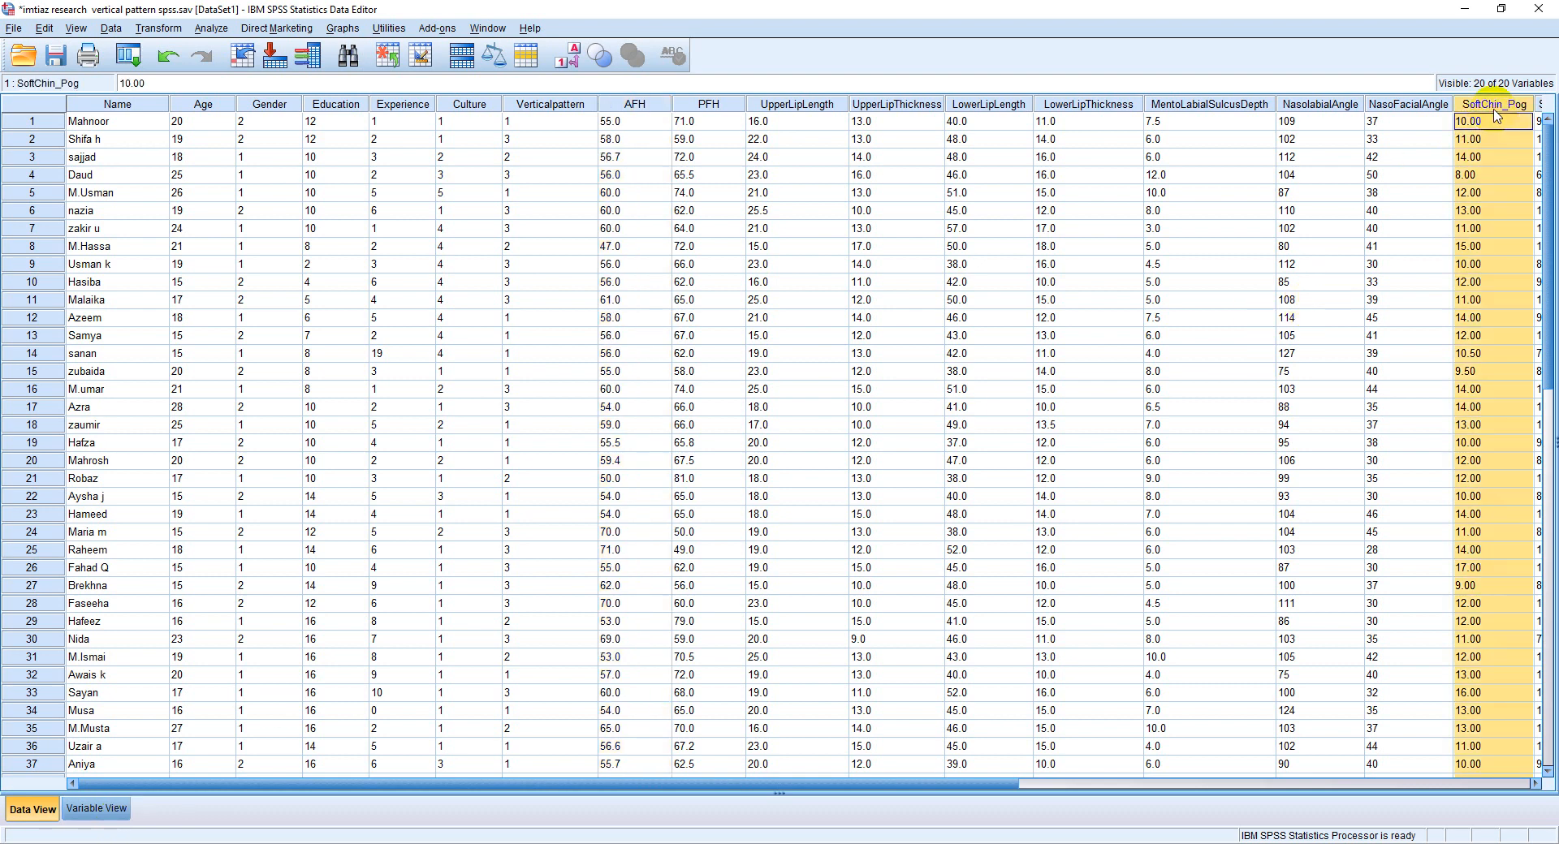
{"action": "left_click", "coordinate": [97, 809]}
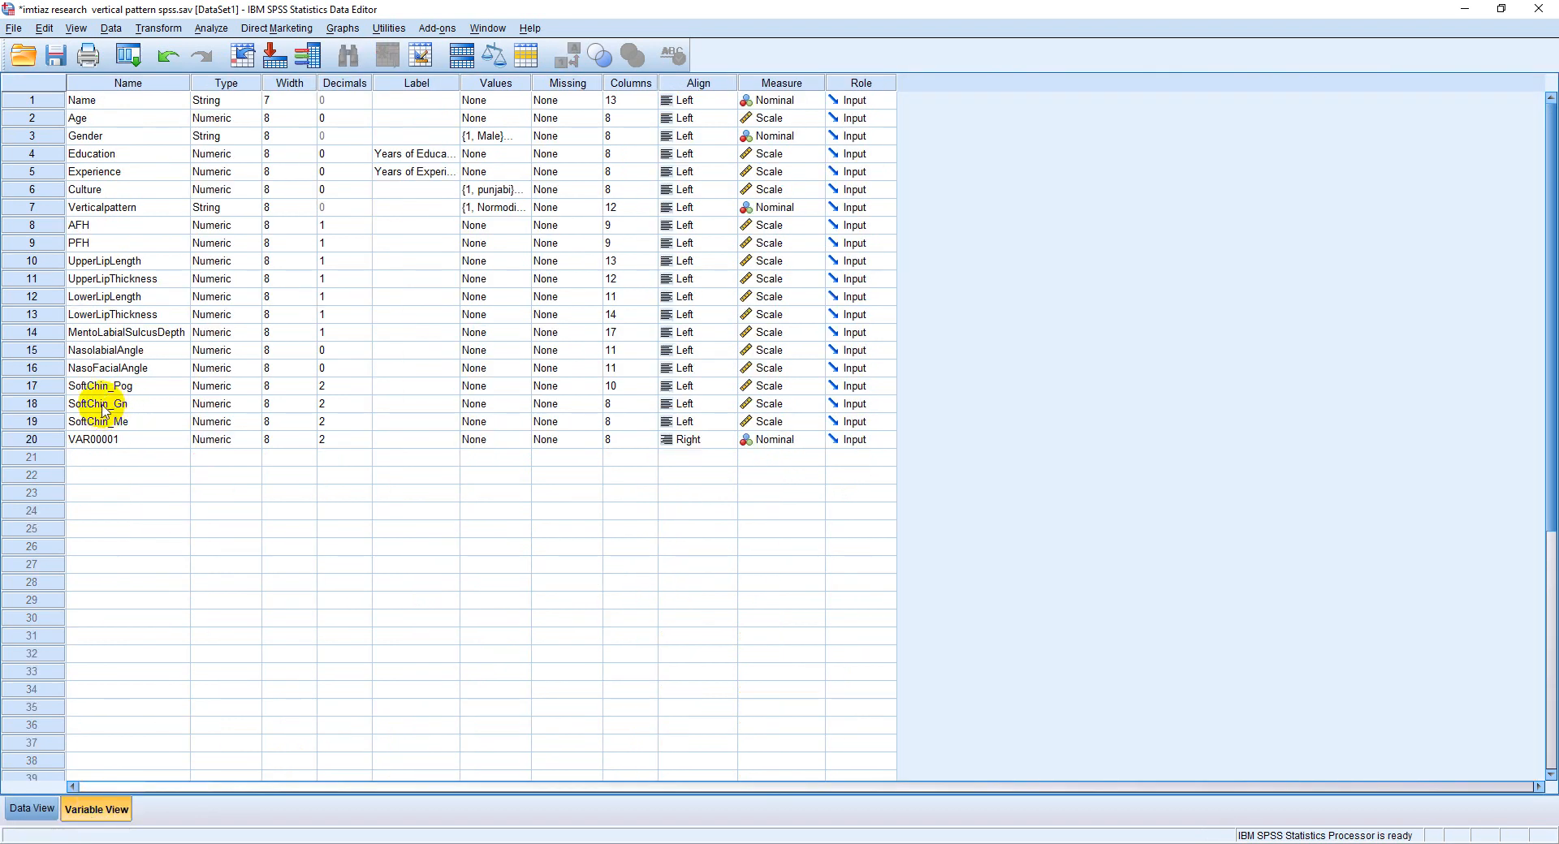
{"action": "left_click", "coordinate": [47, 388]}
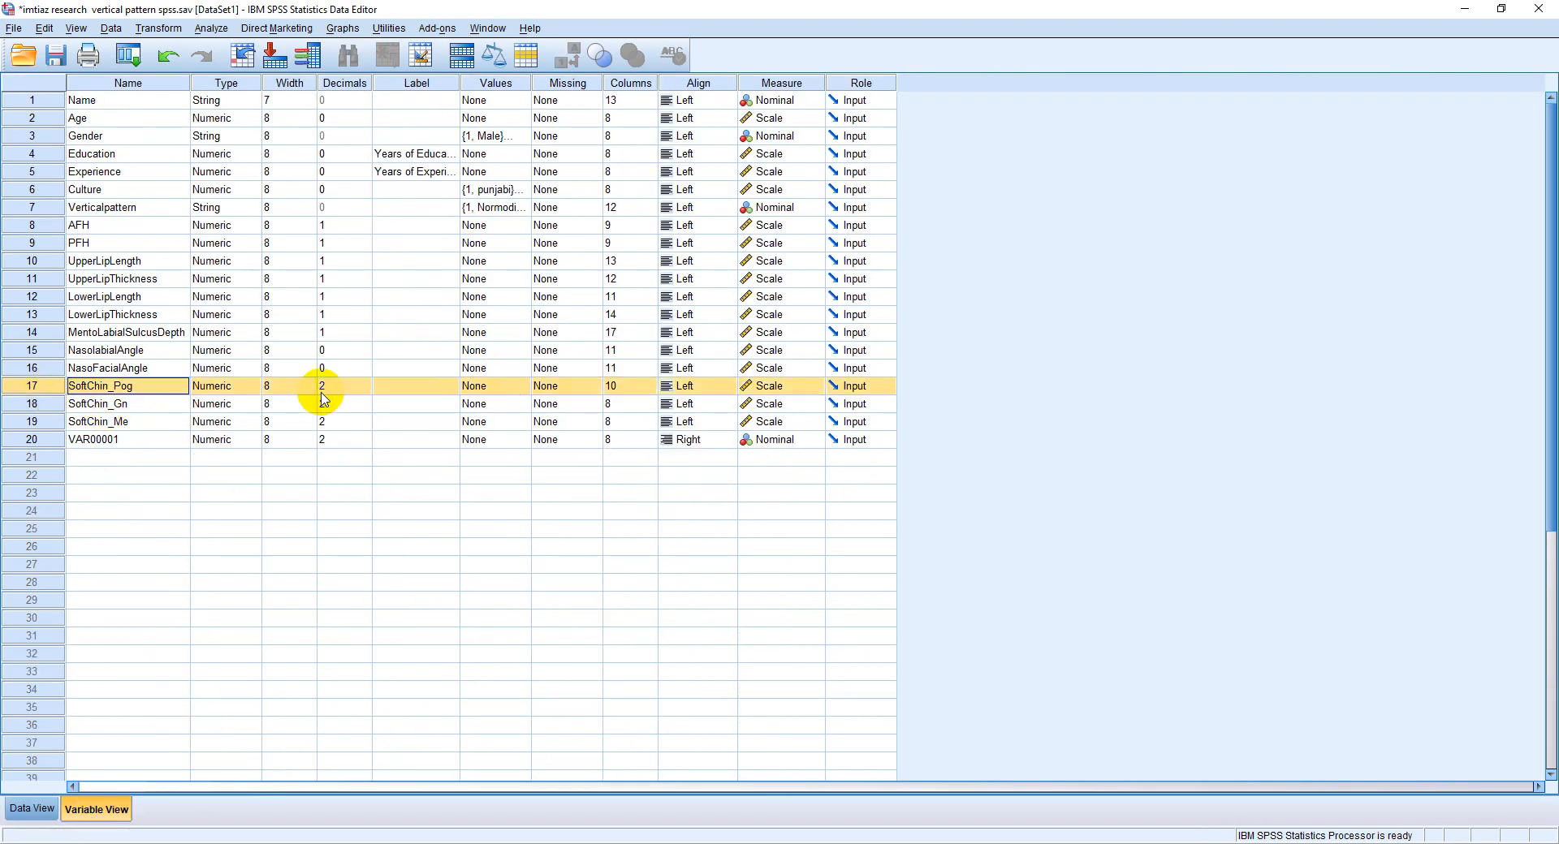
{"action": "left_click", "coordinate": [350, 393]}
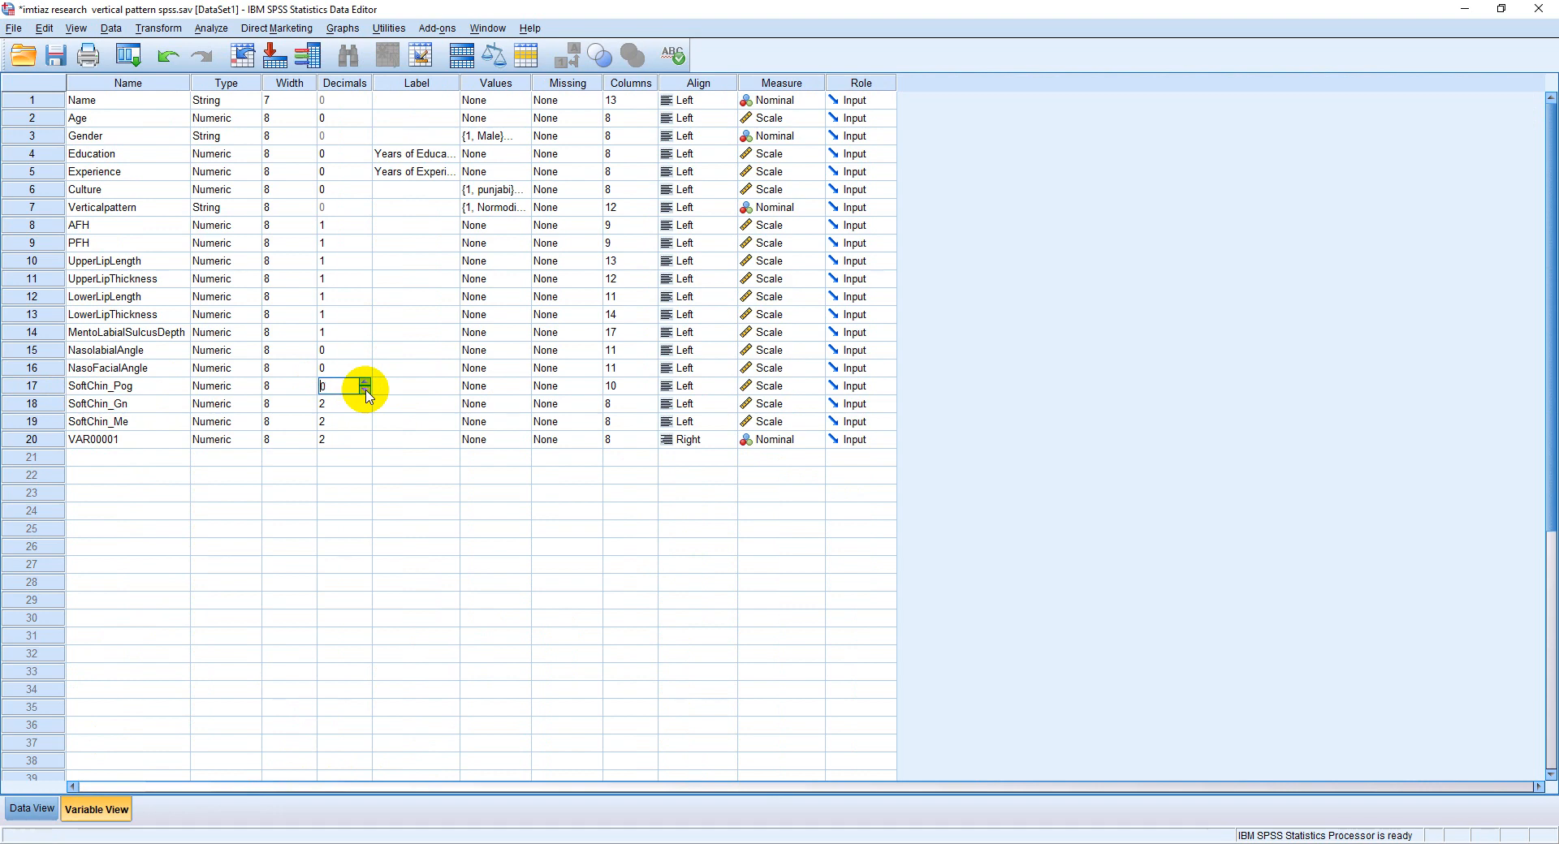
{"action": "left_click", "coordinate": [33, 809]}
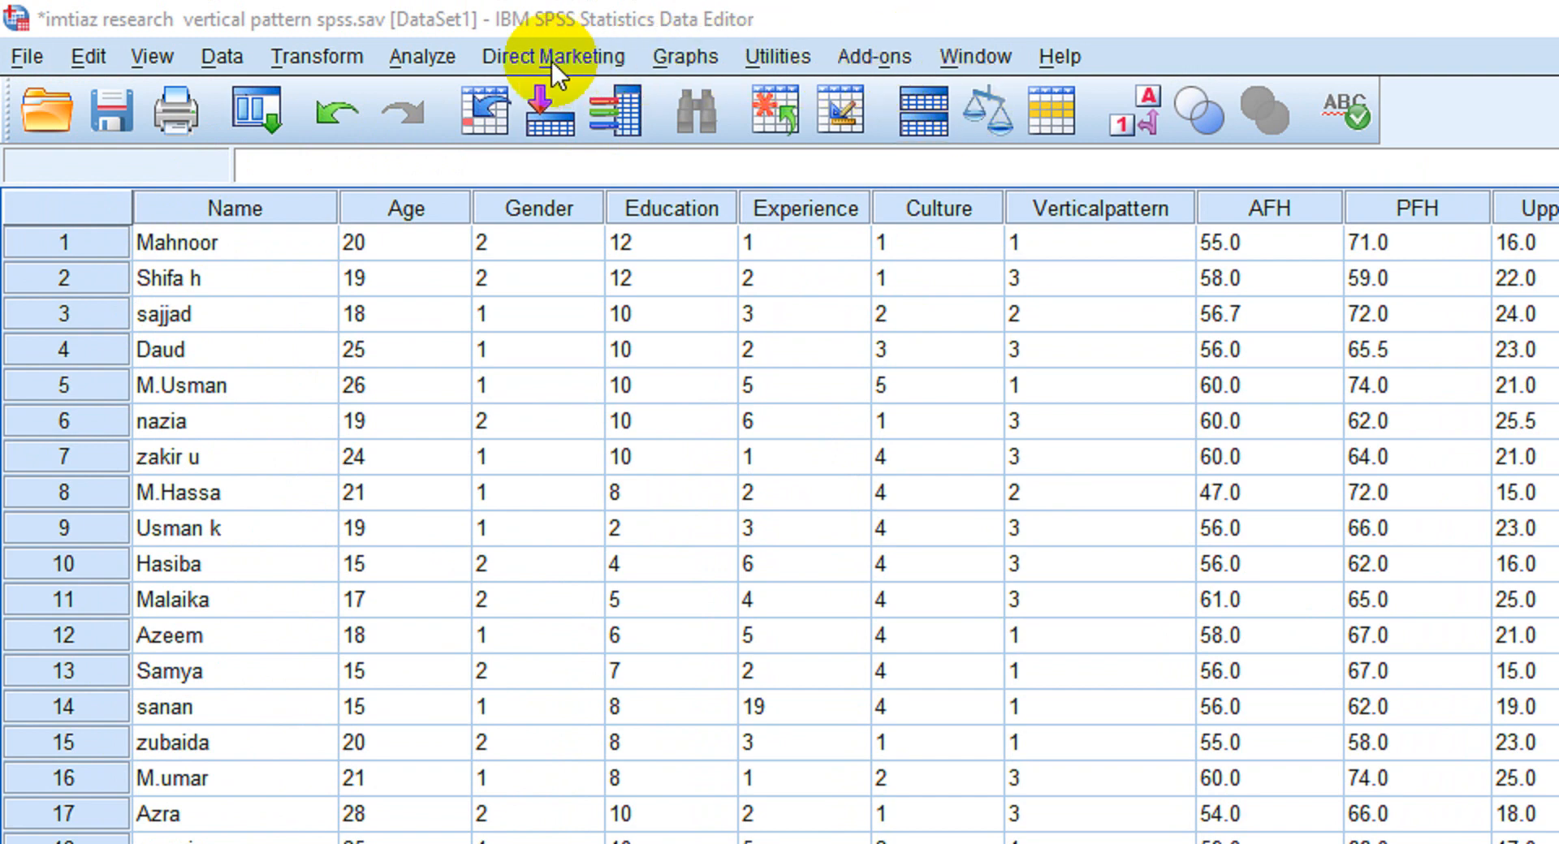
{"action": "left_click", "coordinate": [418, 57]}
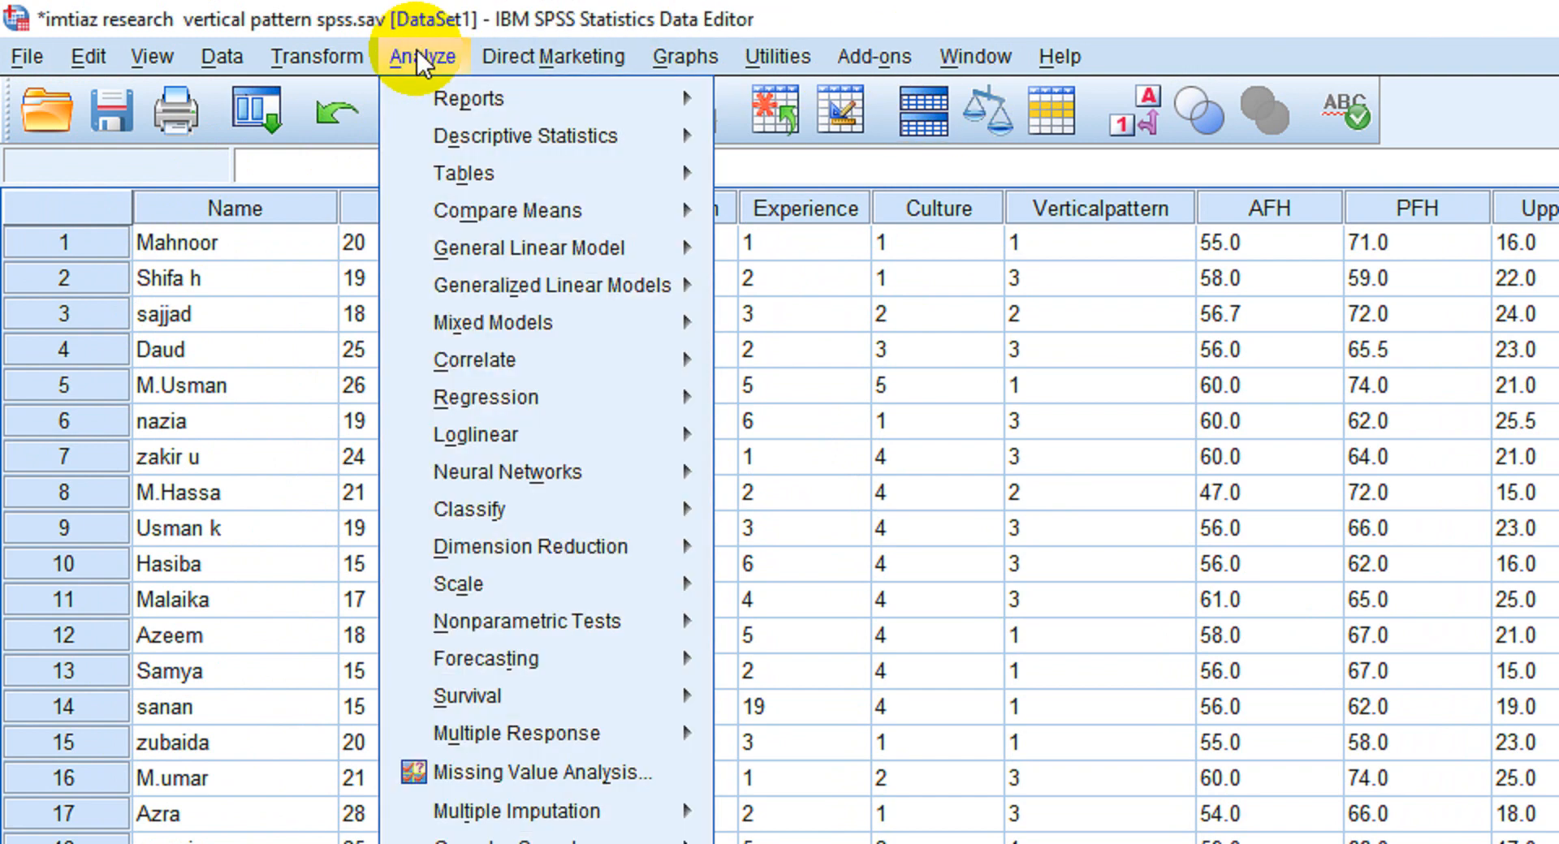
{"action": "left_click", "coordinate": [417, 54]}
{"action": "left_click", "coordinate": [416, 54]}
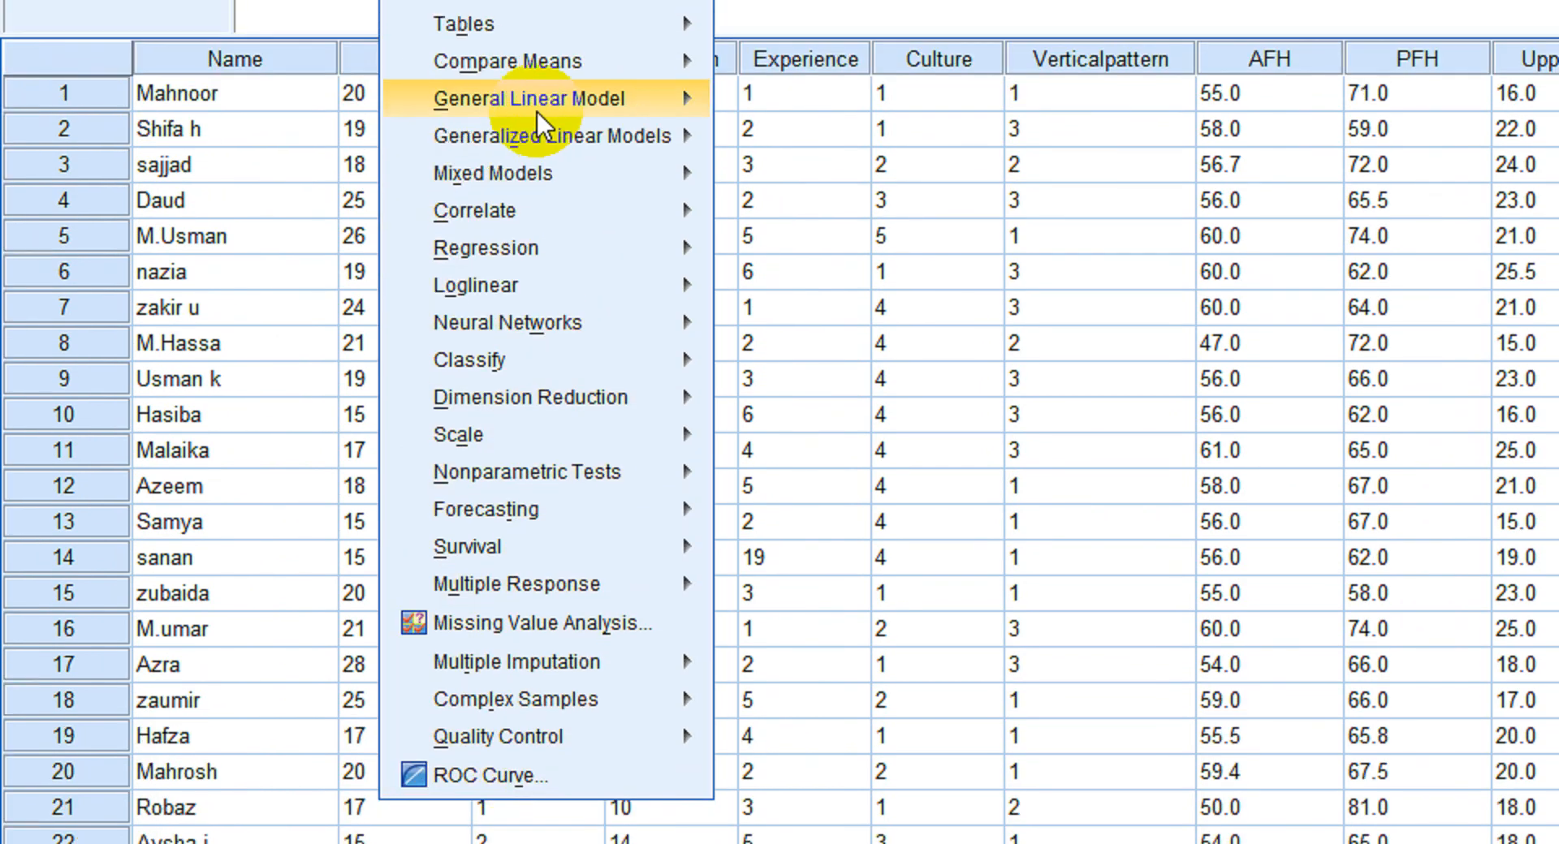
{"action": "mouse_move", "coordinate": [479, 94]}
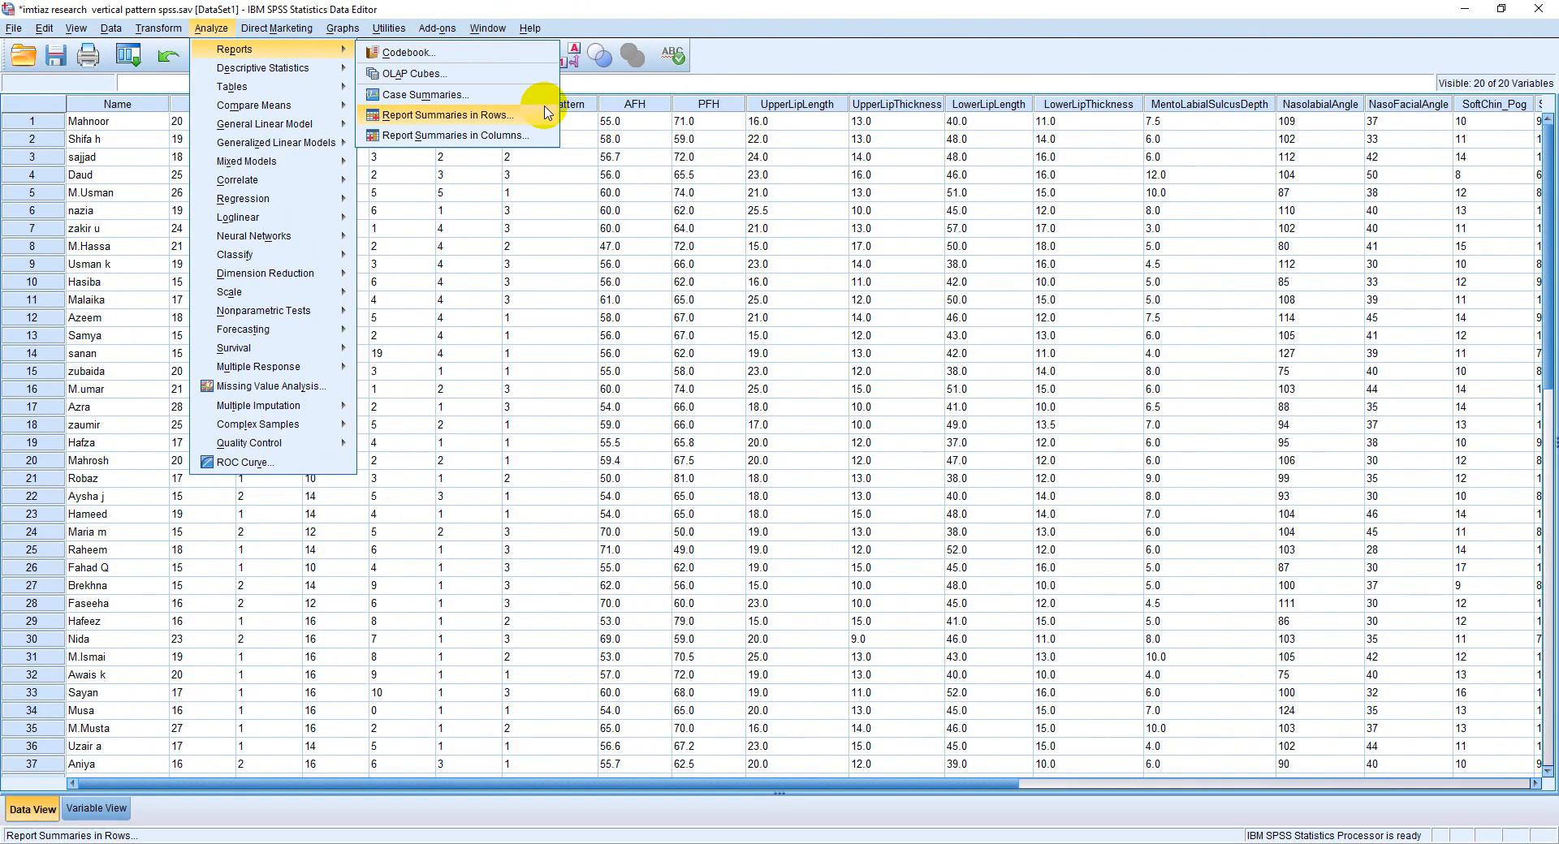
{"action": "left_click", "coordinate": [690, 39]}
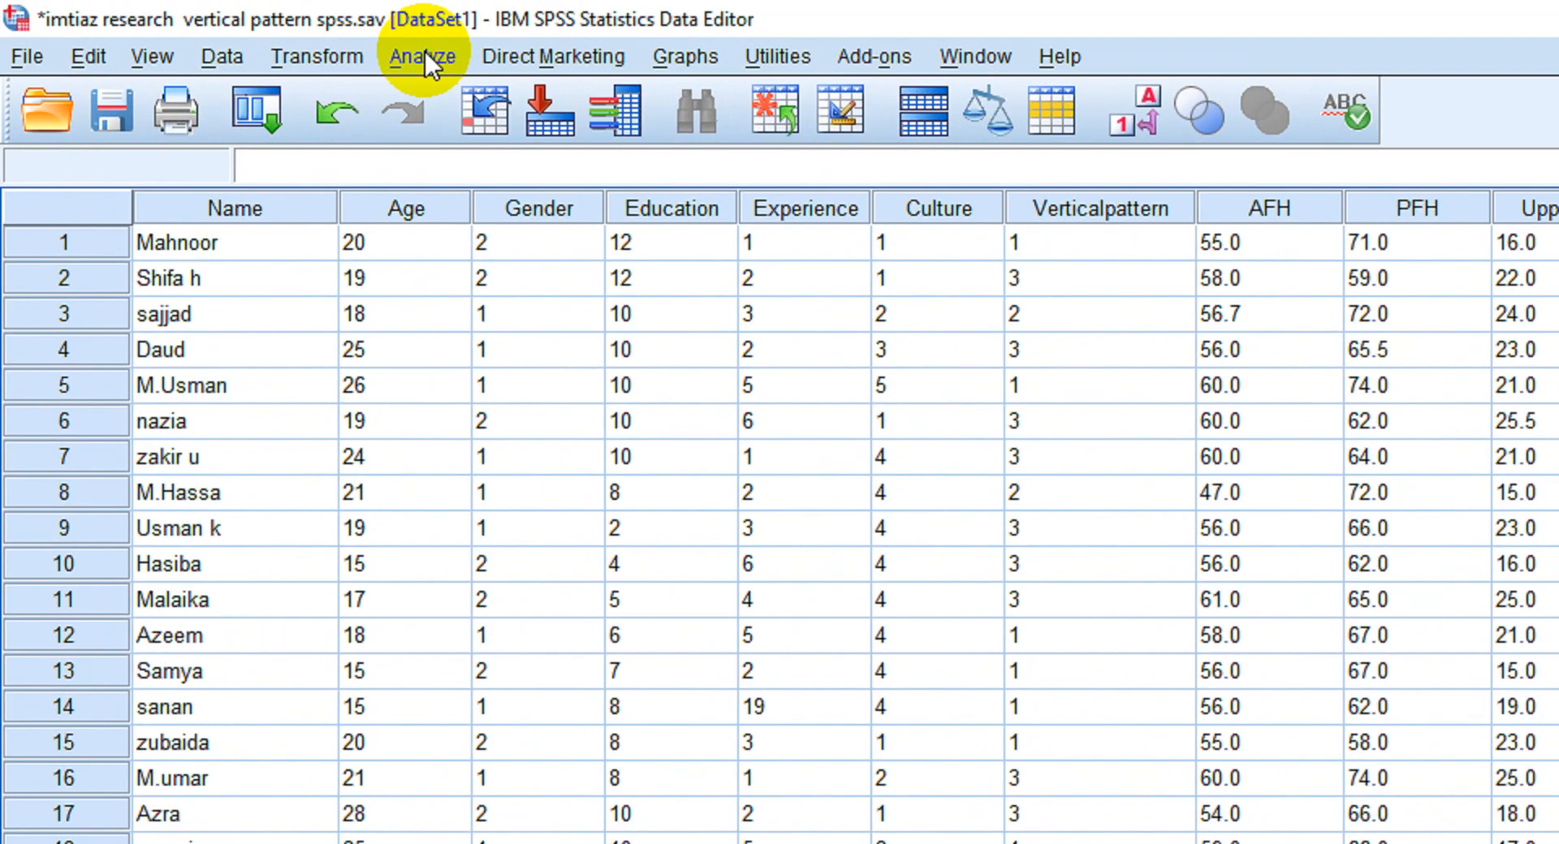
Start a Frequencies analysis and add Gender, Verticalpattern and Culture as its variables.
{"action": "left_click", "coordinate": [423, 56]}
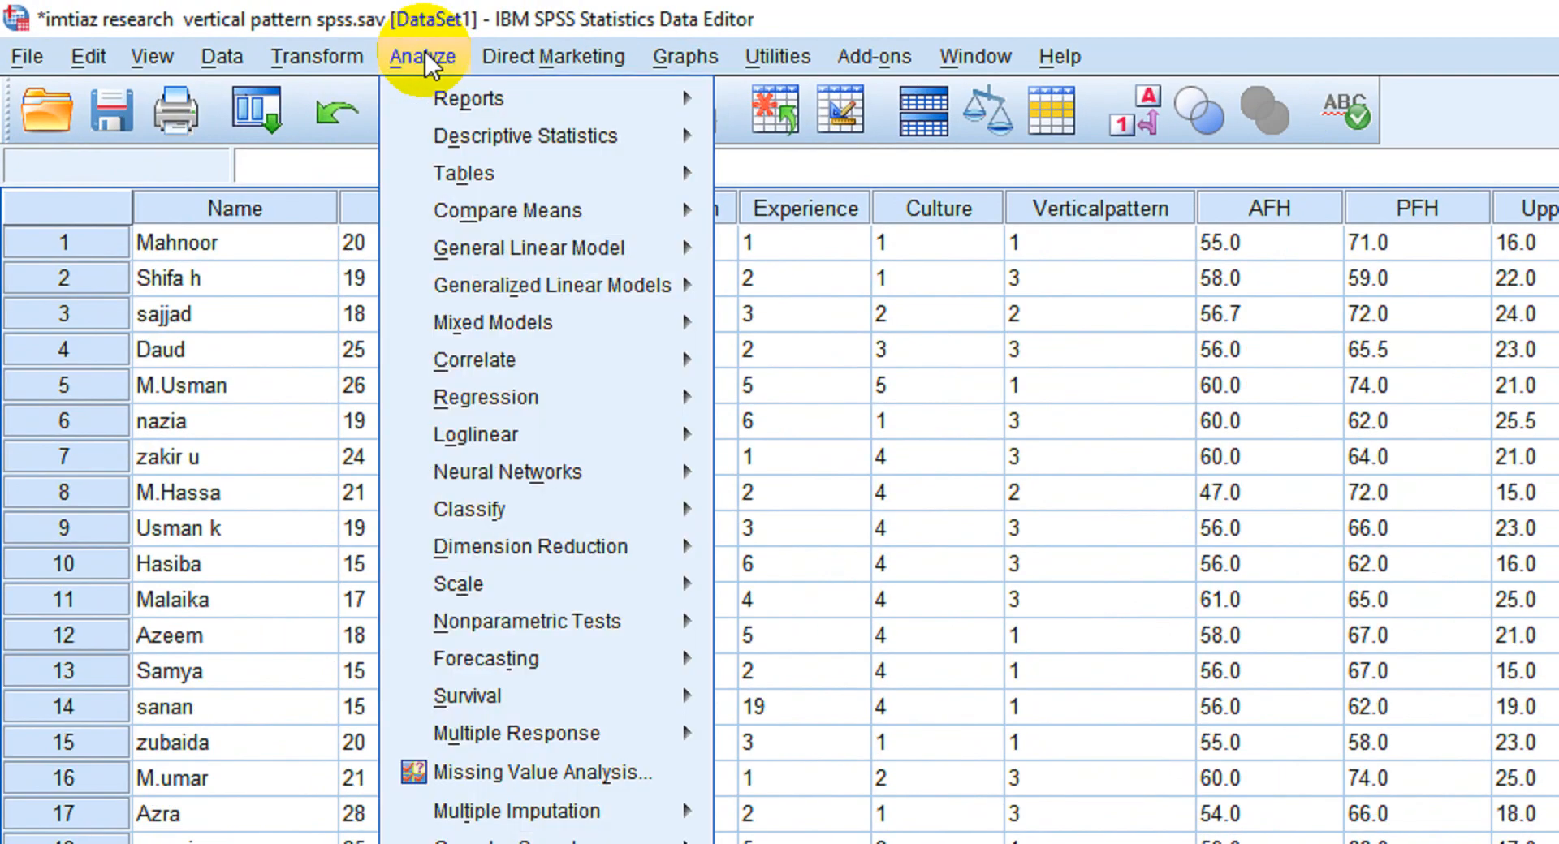
{"action": "mouse_move", "coordinate": [457, 130]}
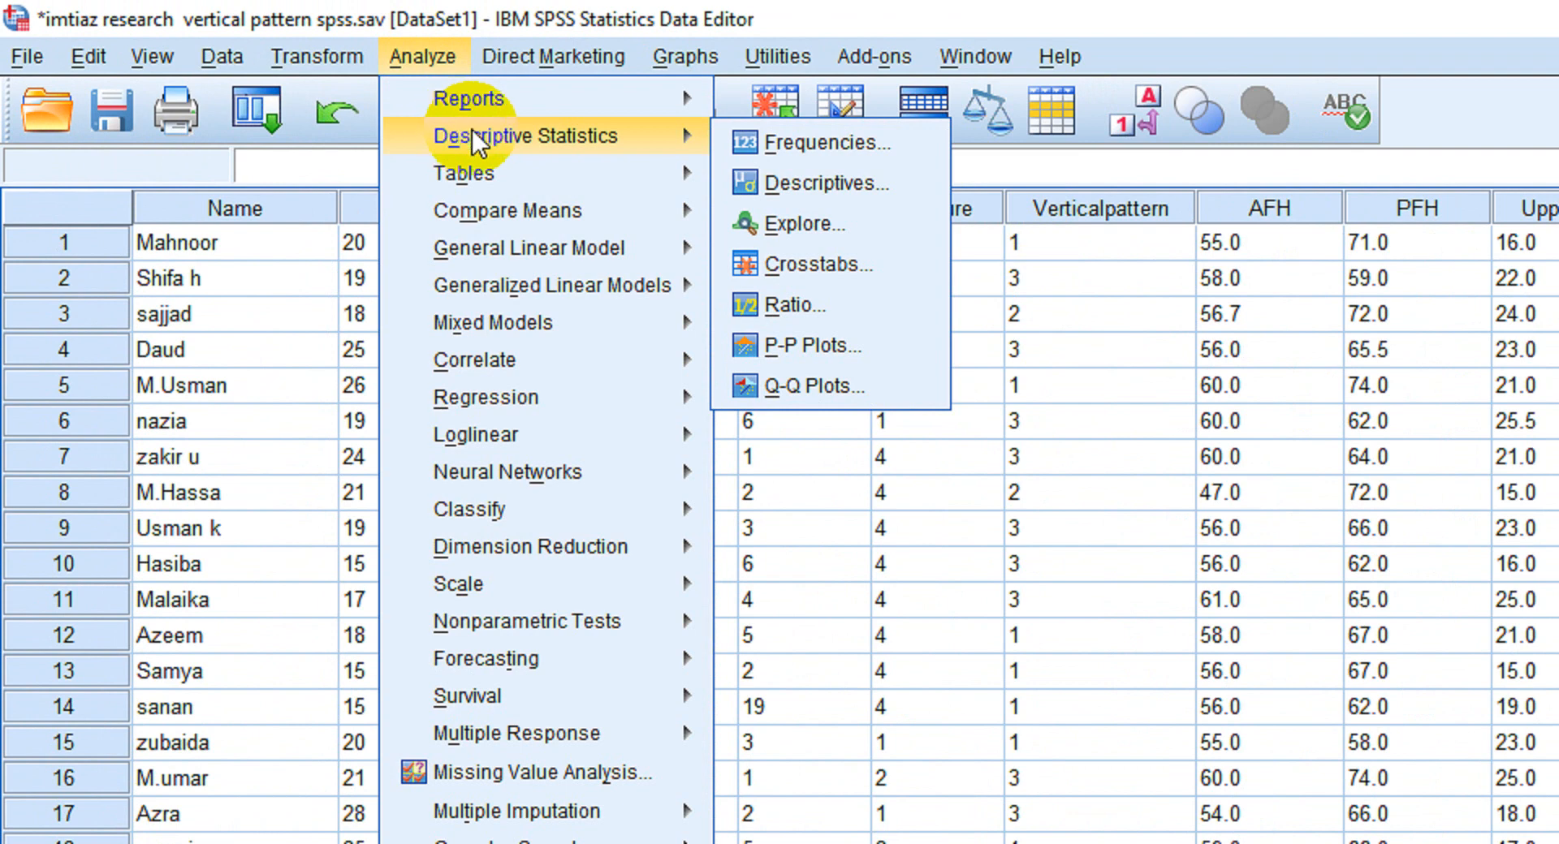
{"action": "left_click", "coordinate": [752, 143]}
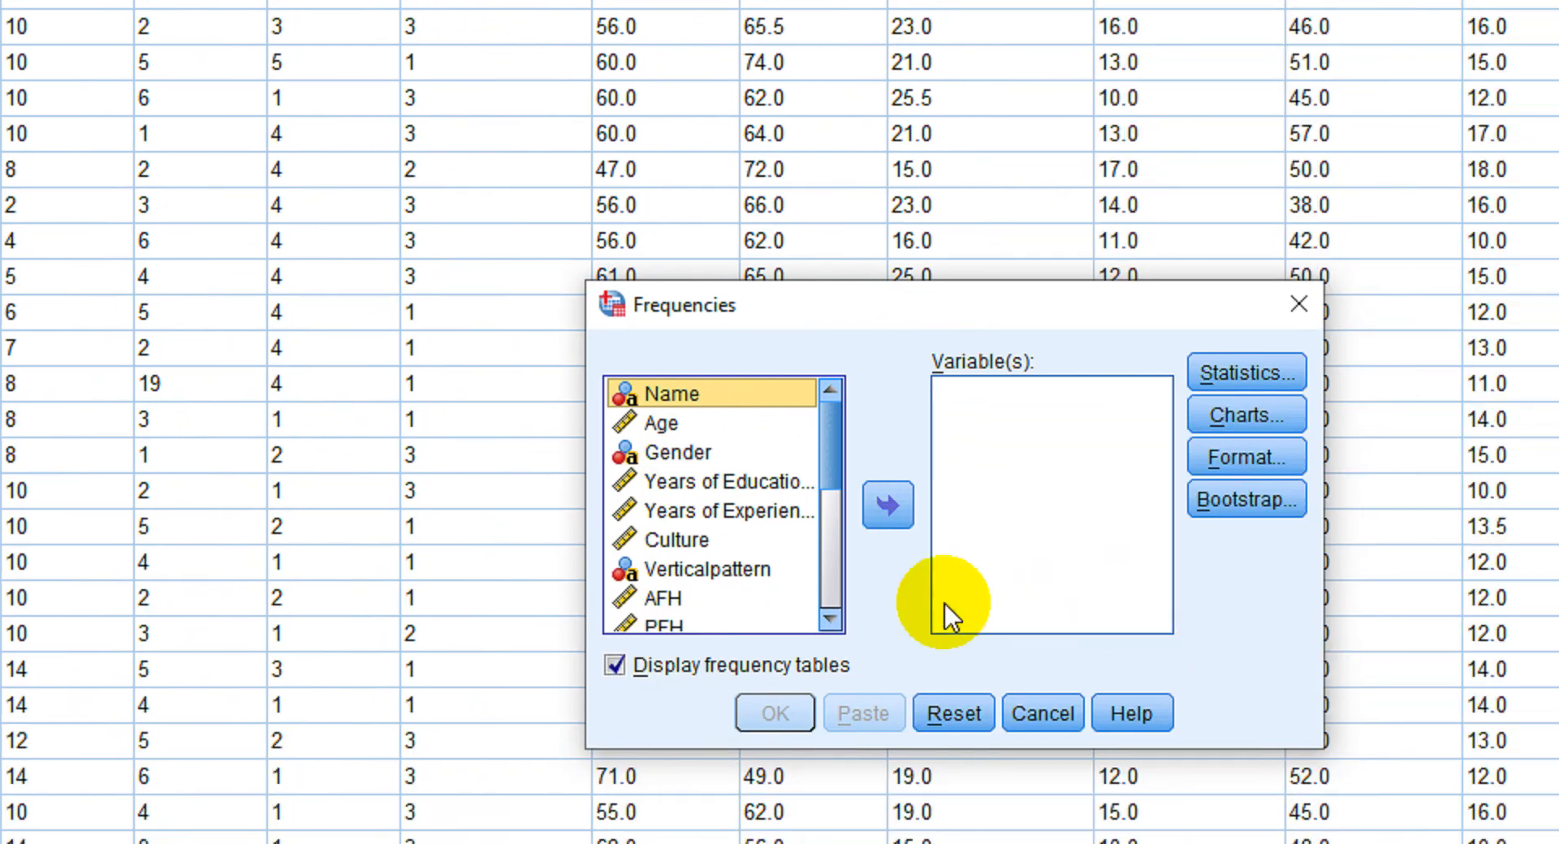
{"action": "left_click", "coordinate": [669, 460]}
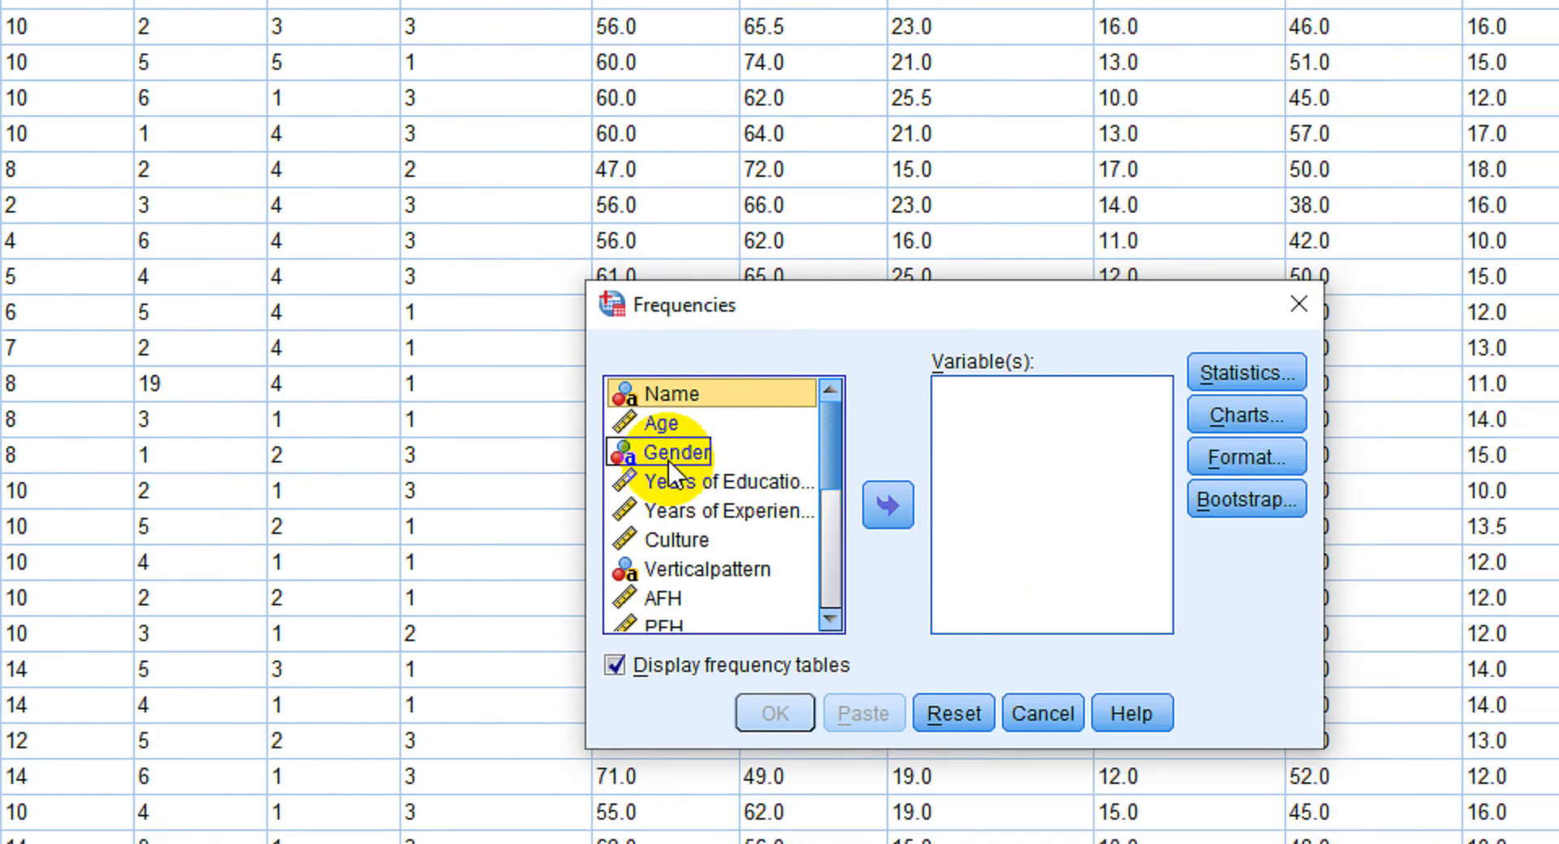
{"action": "left_click", "coordinate": [669, 460]}
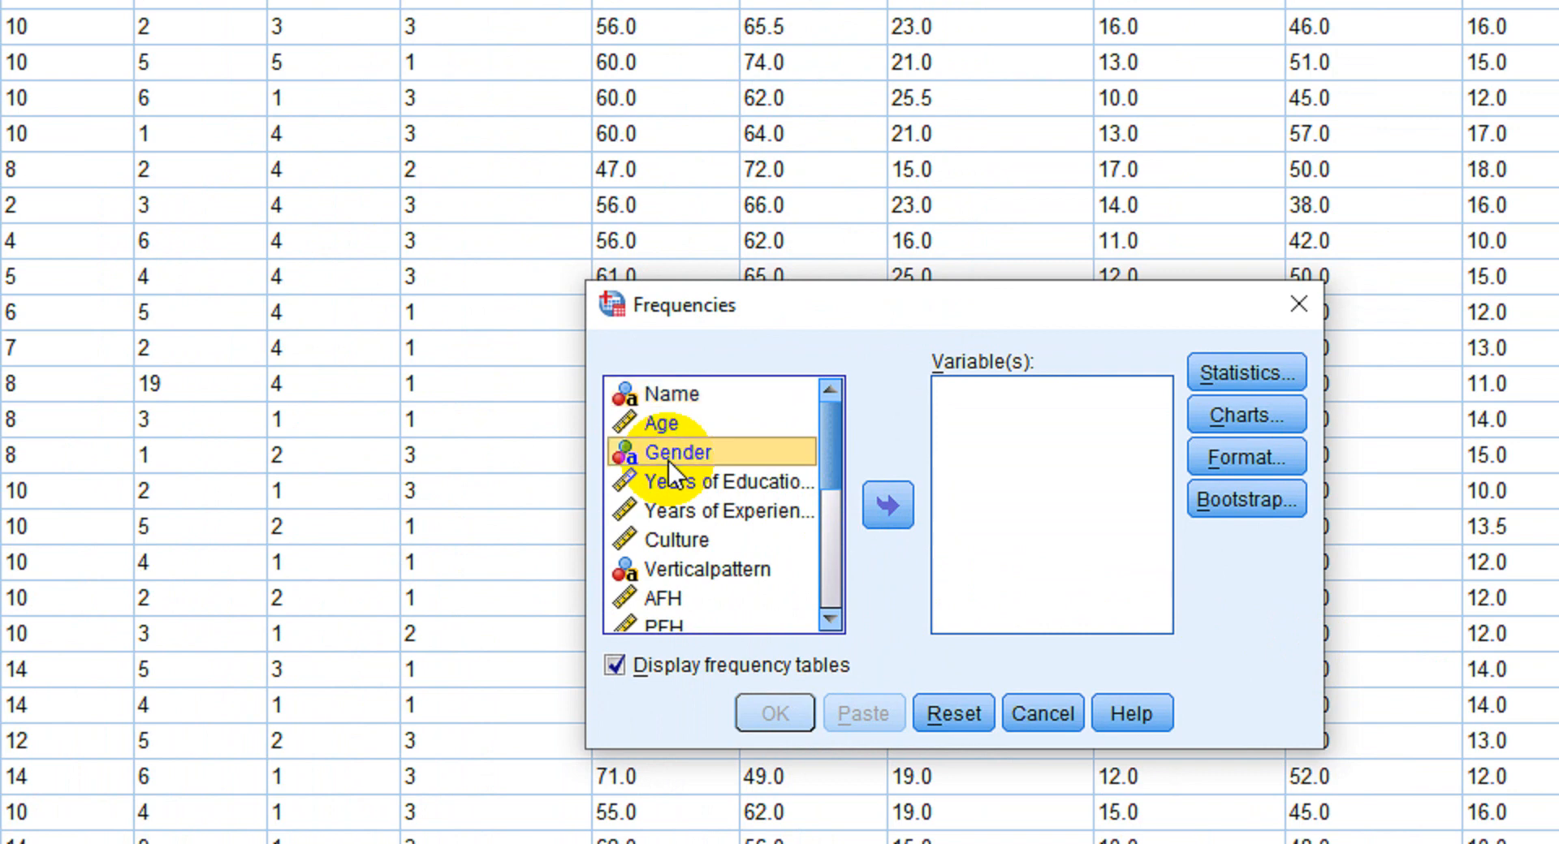
{"action": "left_click", "coordinate": [902, 506]}
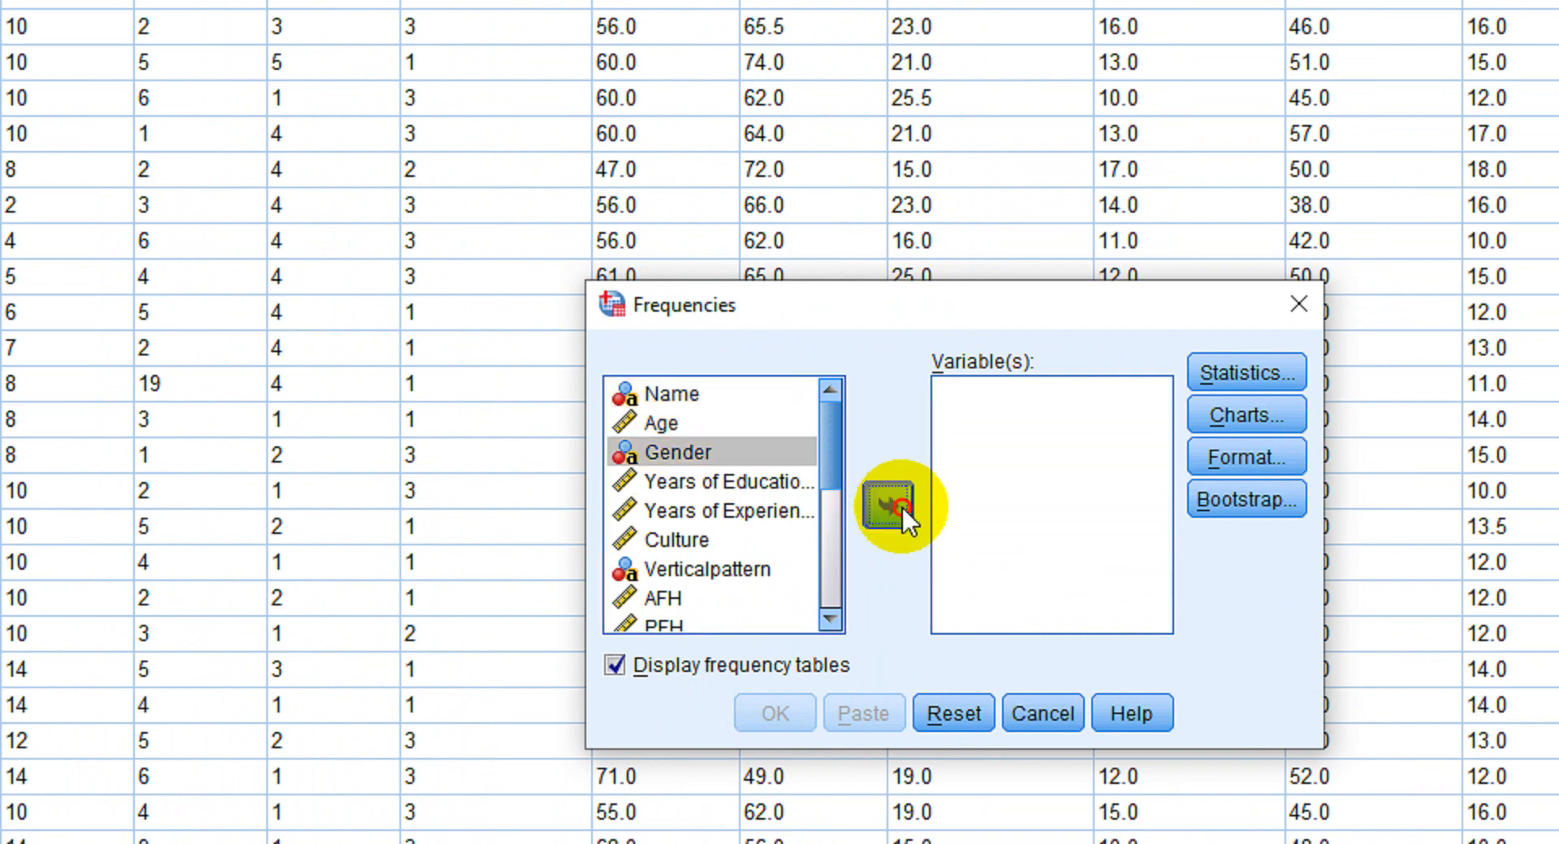
{"action": "left_click", "coordinate": [690, 542]}
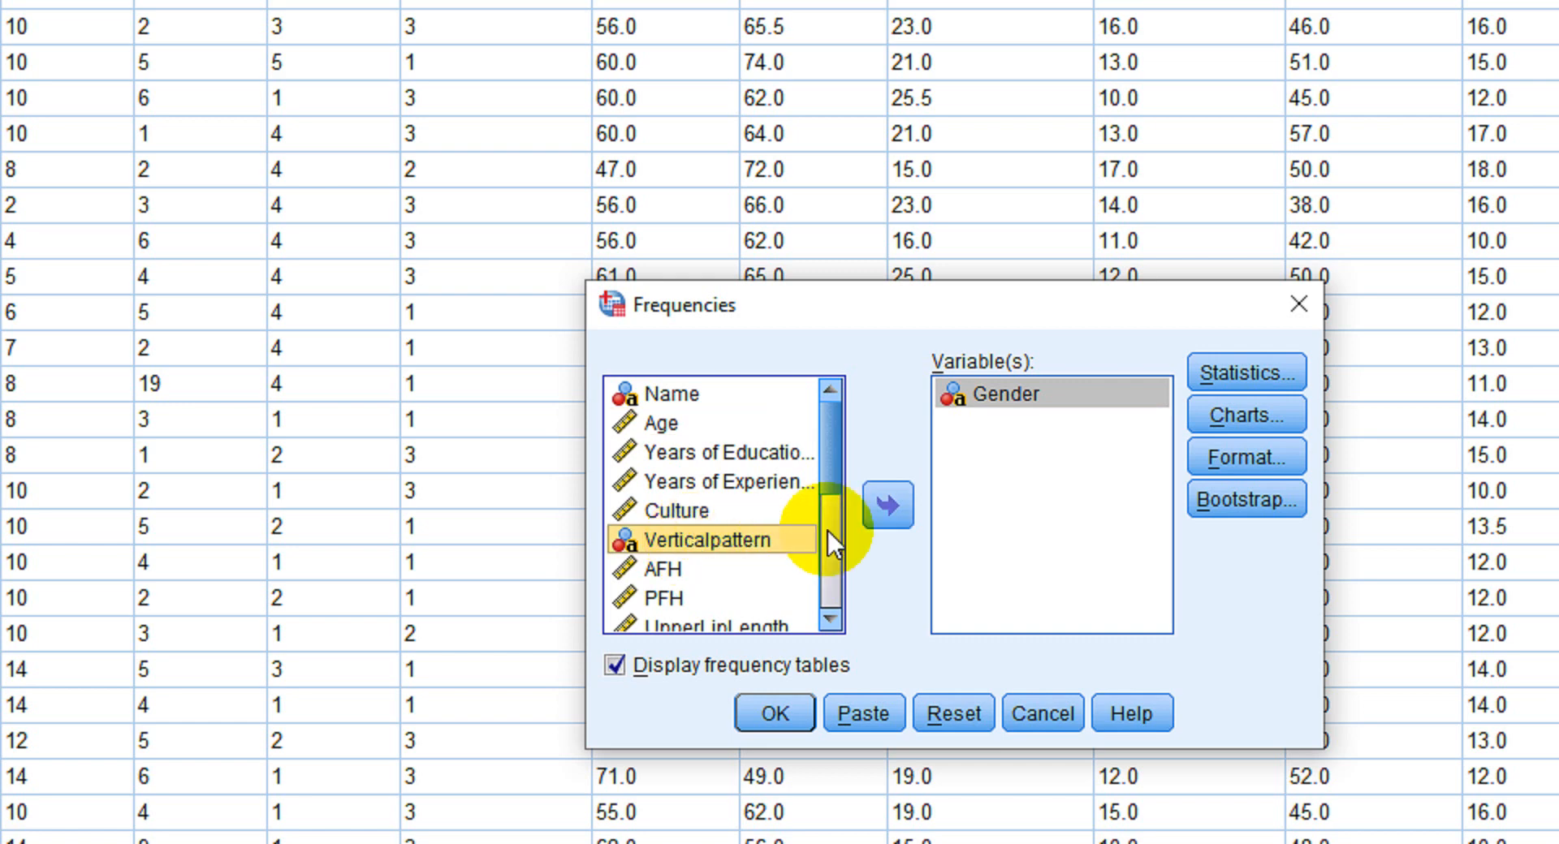
{"action": "left_click", "coordinate": [890, 504]}
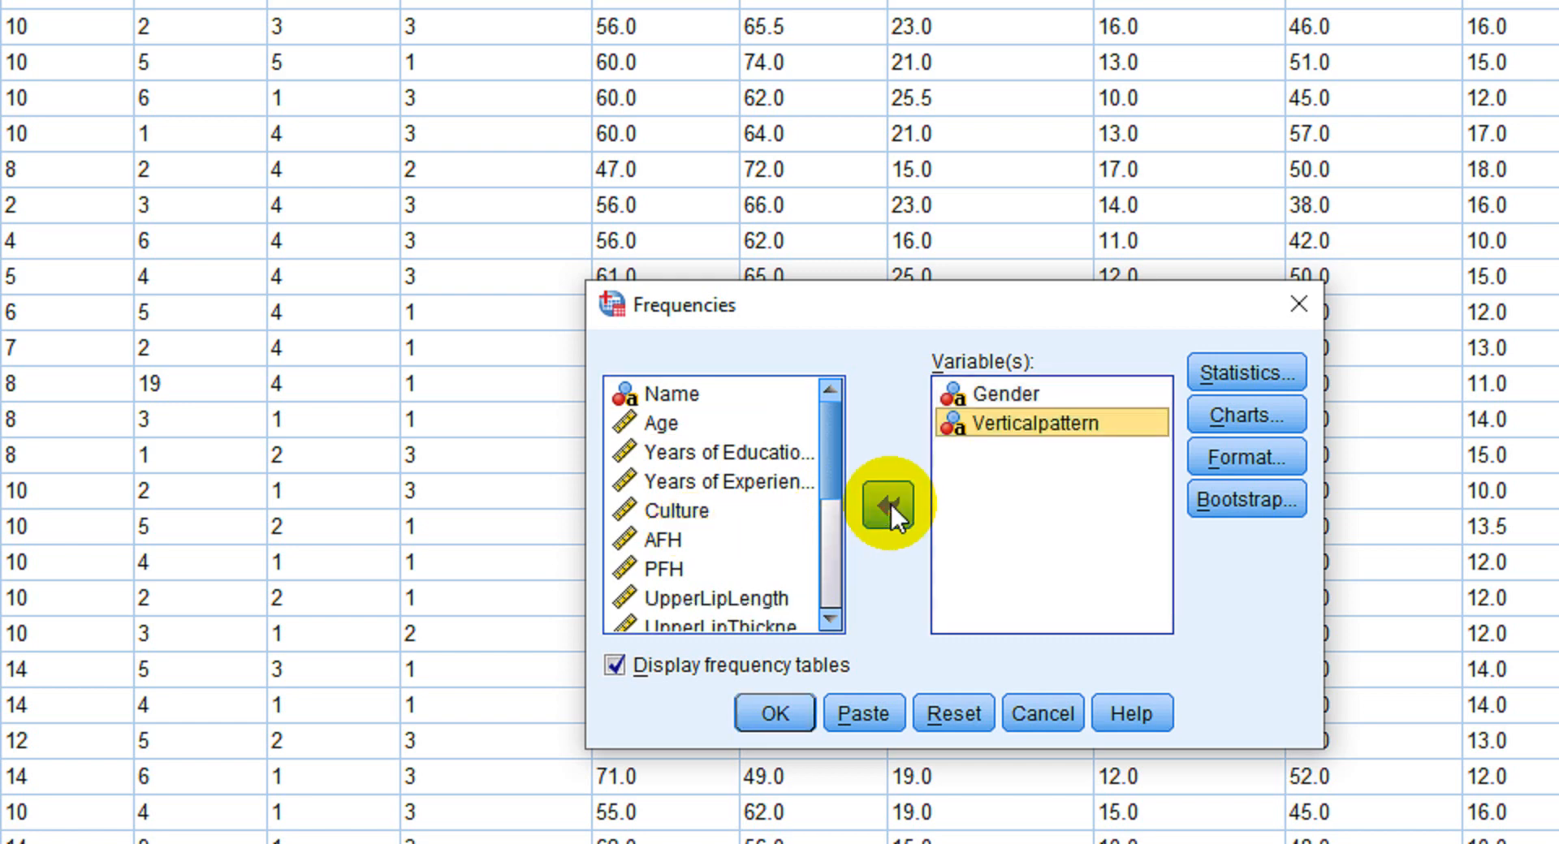
{"action": "left_click", "coordinate": [700, 513]}
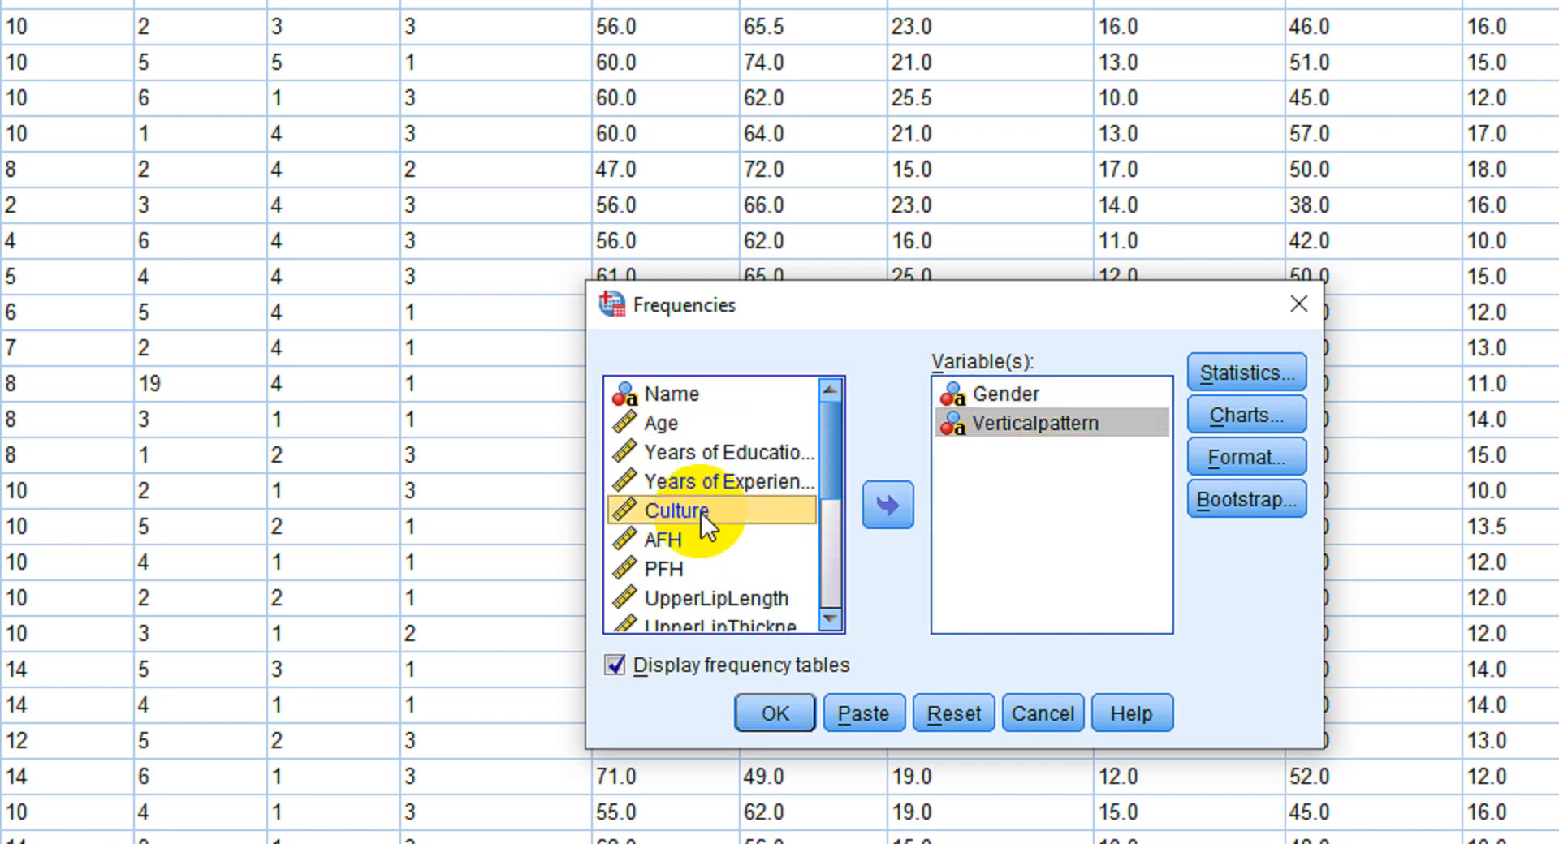
{"action": "left_click", "coordinate": [885, 502]}
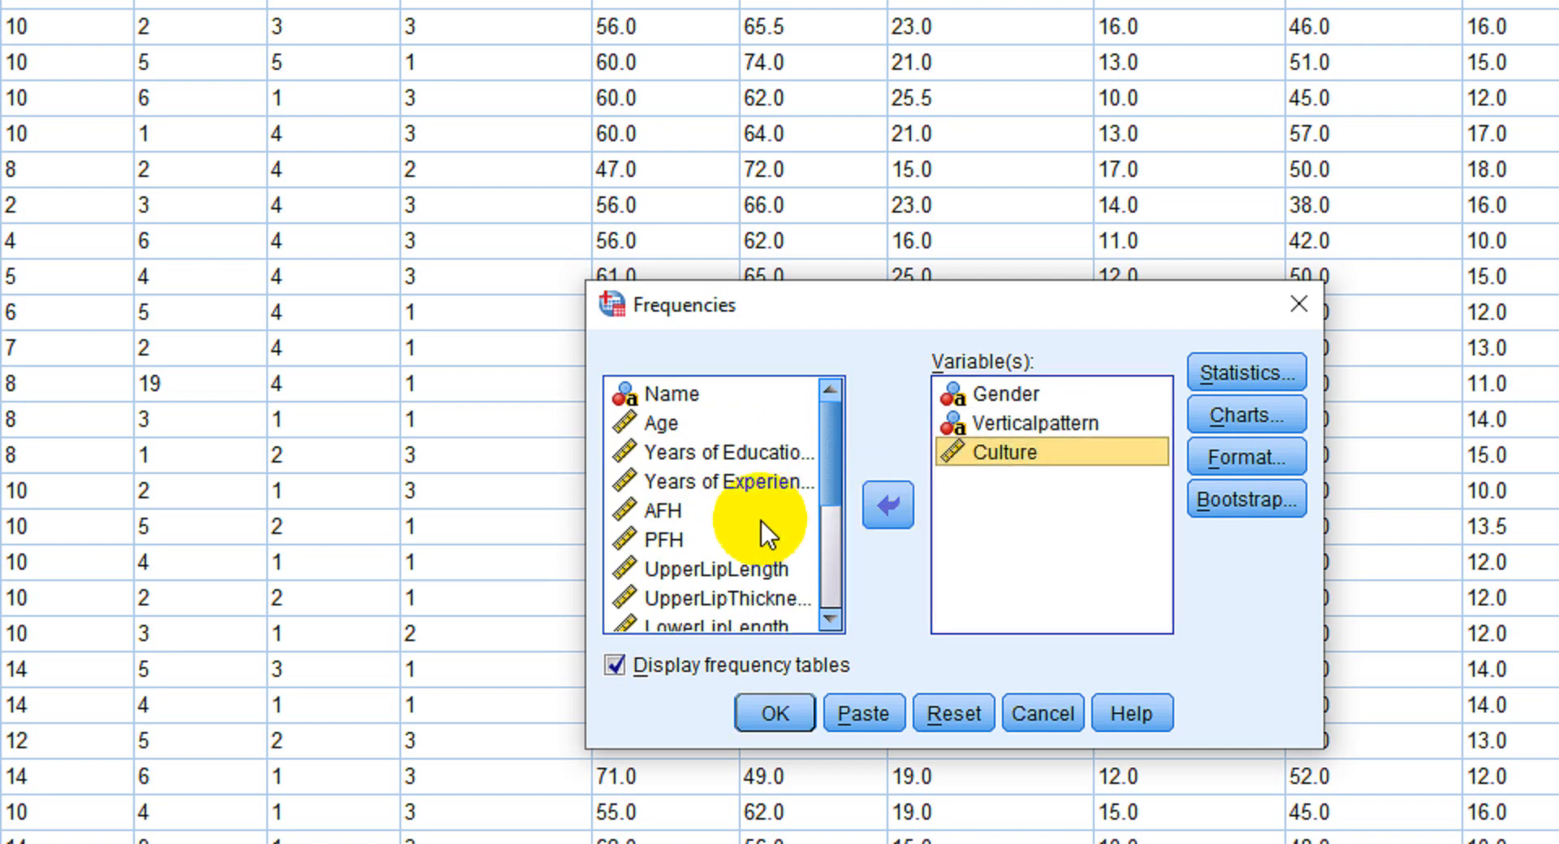
Take Culture out of the Frequencies variables and add it back, repeating this to demonstrate moving variables.
{"action": "scroll", "coordinate": [761, 521], "scroll_direction": "down", "scroll_amount": 3}
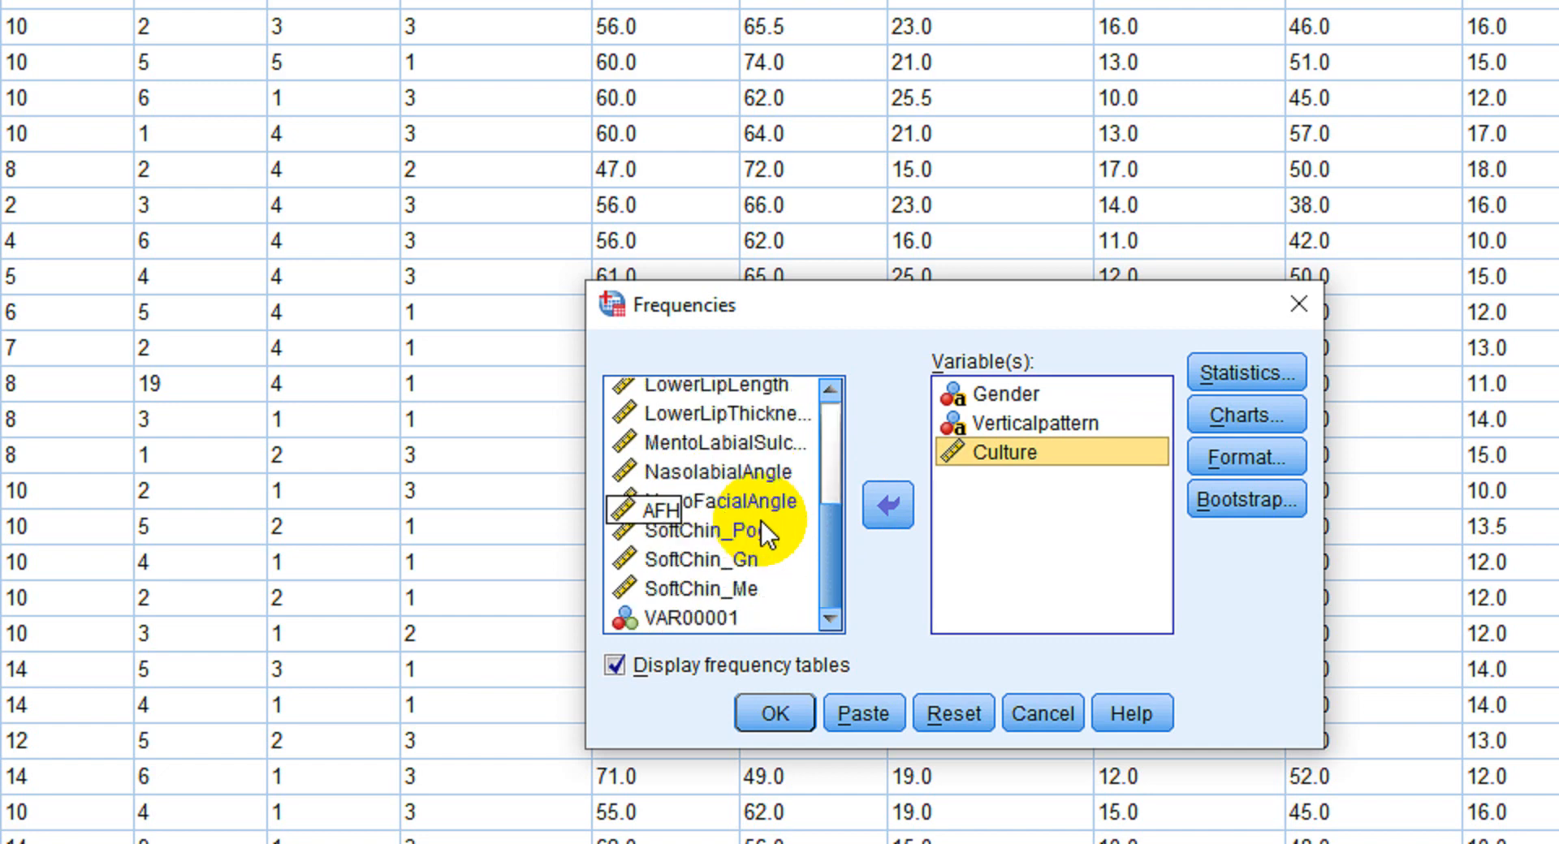
{"action": "scroll", "coordinate": [768, 534], "scroll_direction": "up", "scroll_amount": 3}
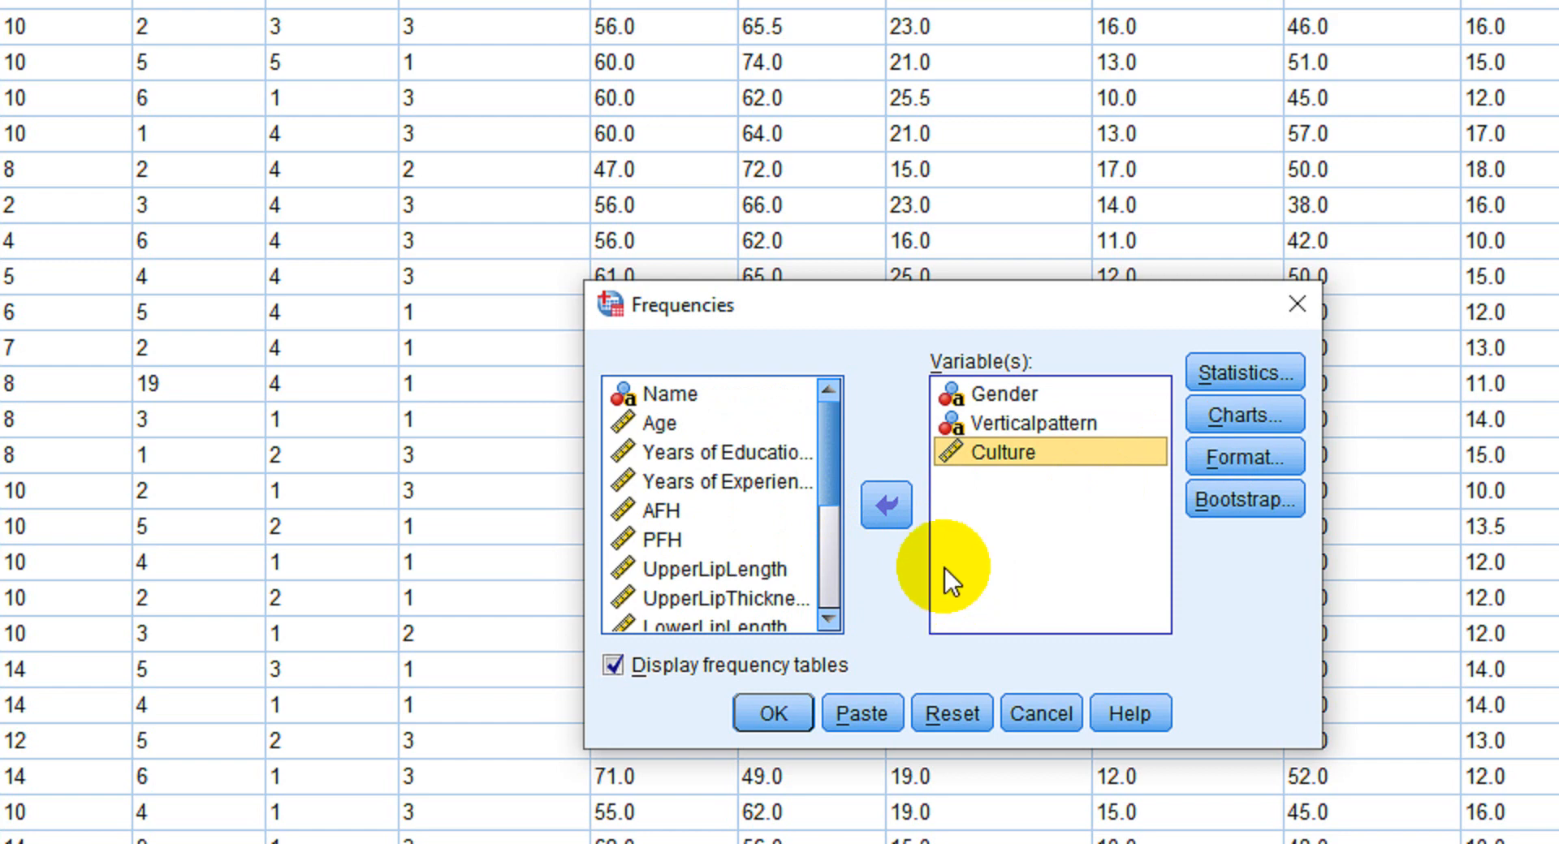
{"action": "left_click", "coordinate": [895, 515]}
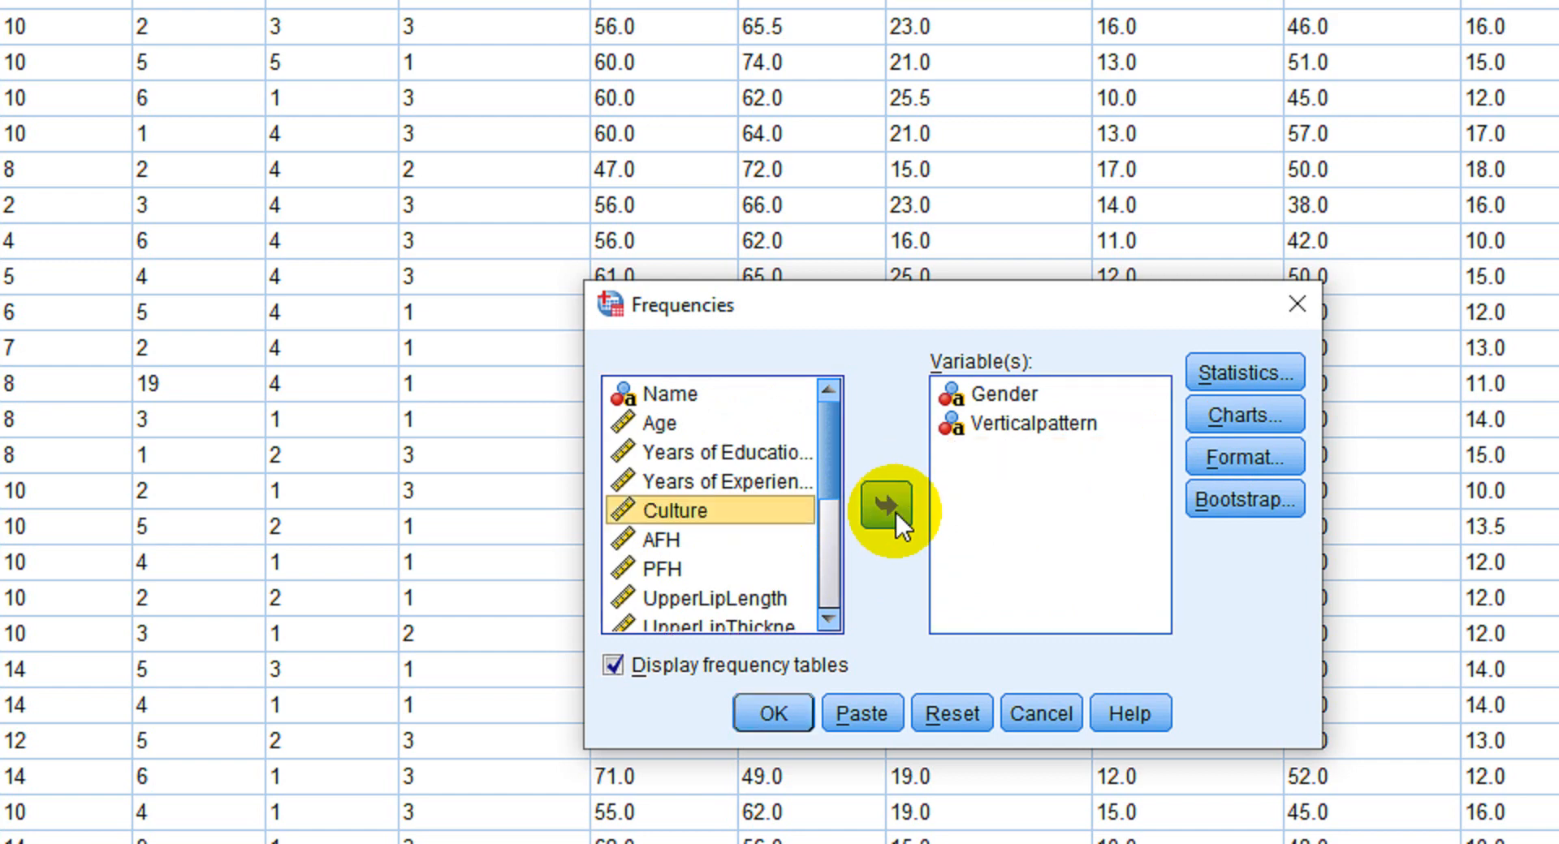
{"action": "left_click", "coordinate": [895, 513]}
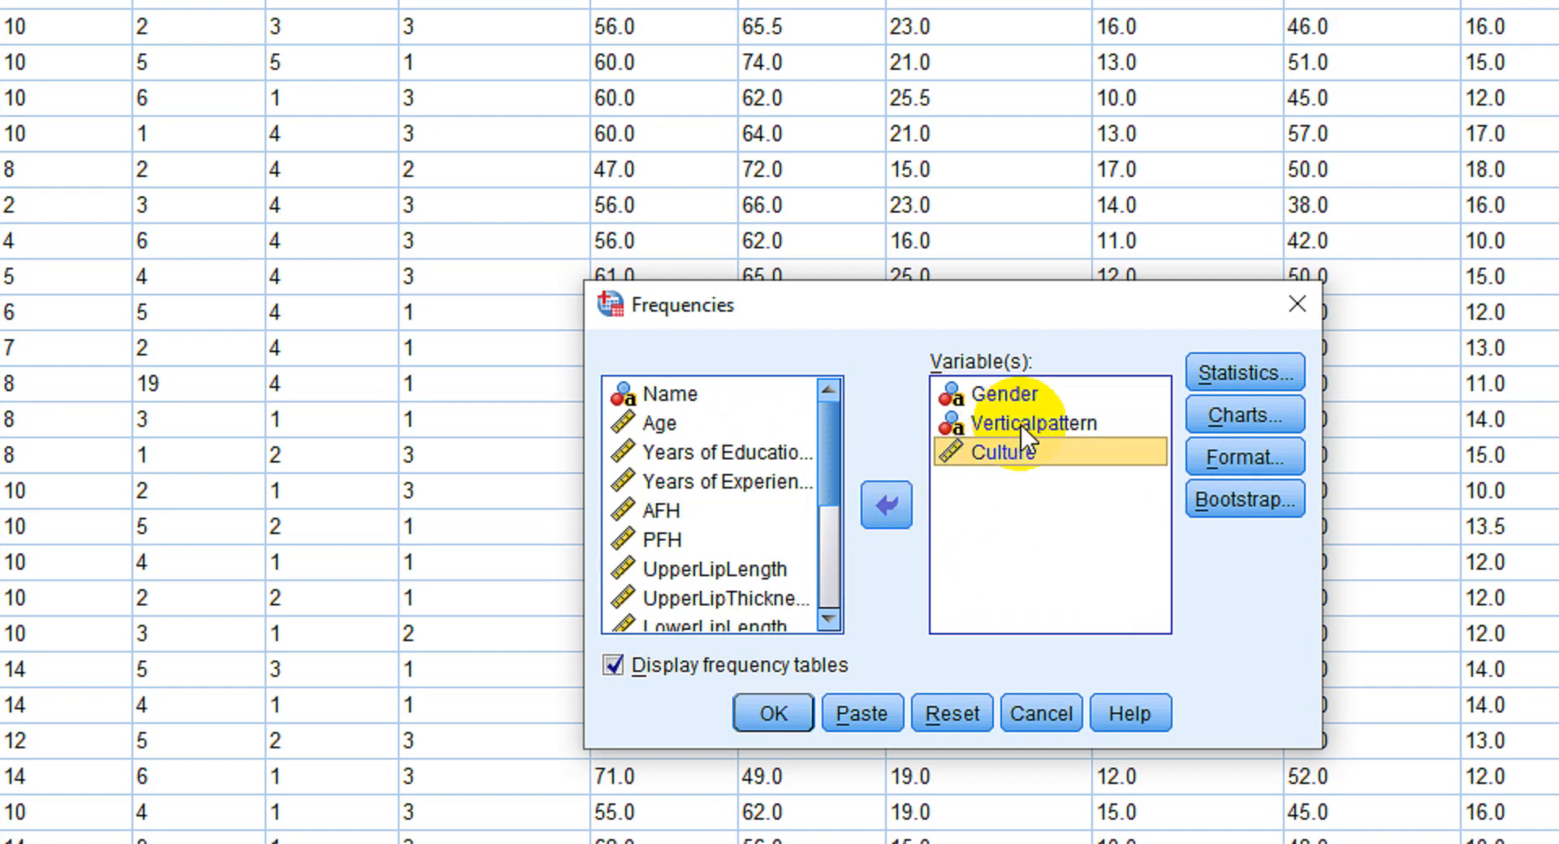
{"action": "left_click", "coordinate": [888, 523]}
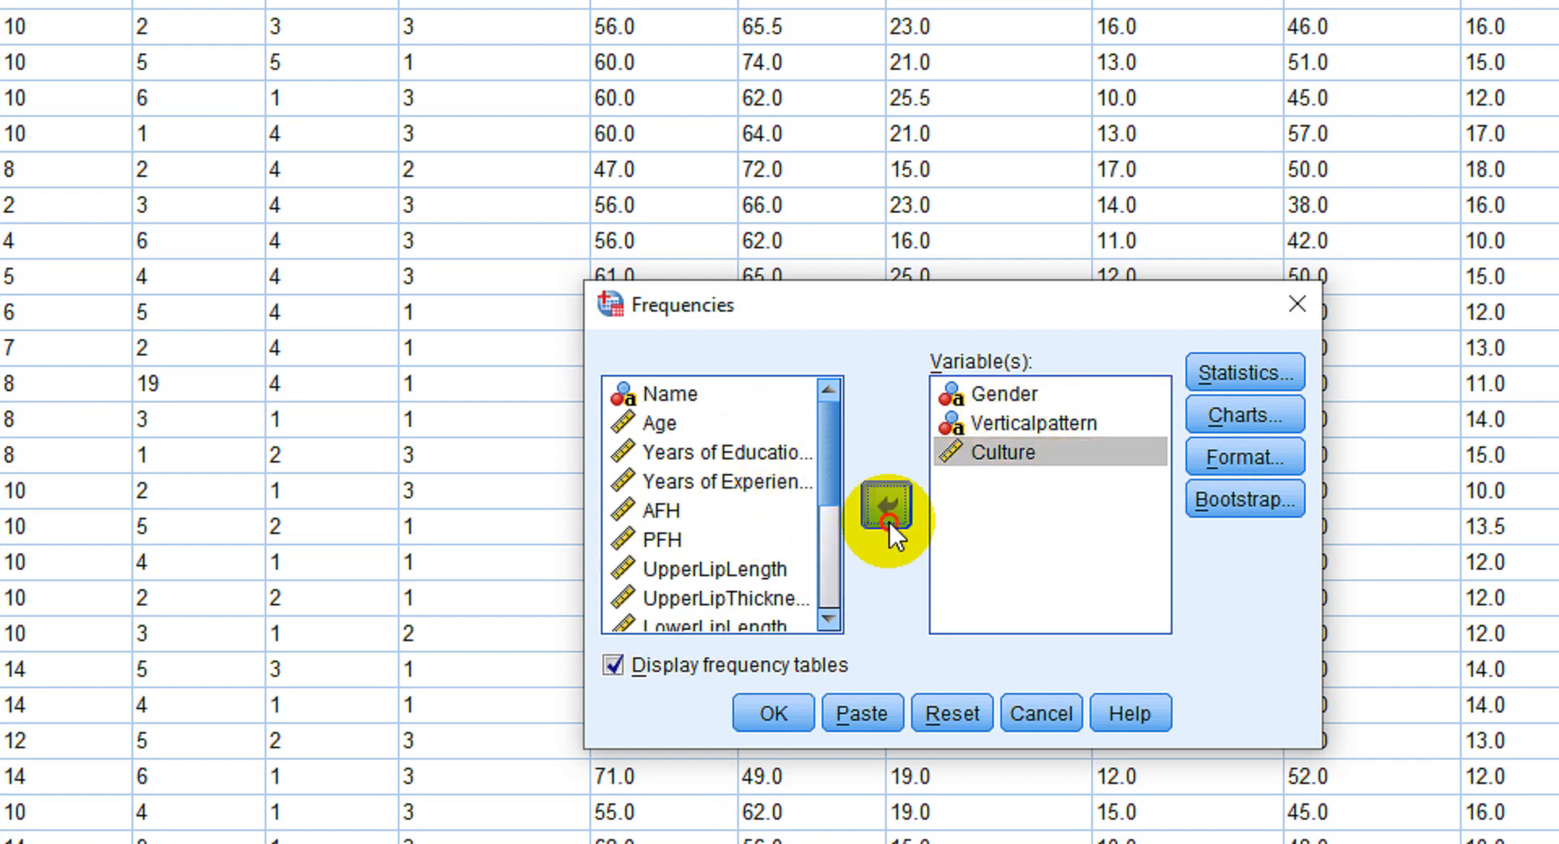
{"action": "left_click", "coordinate": [733, 479]}
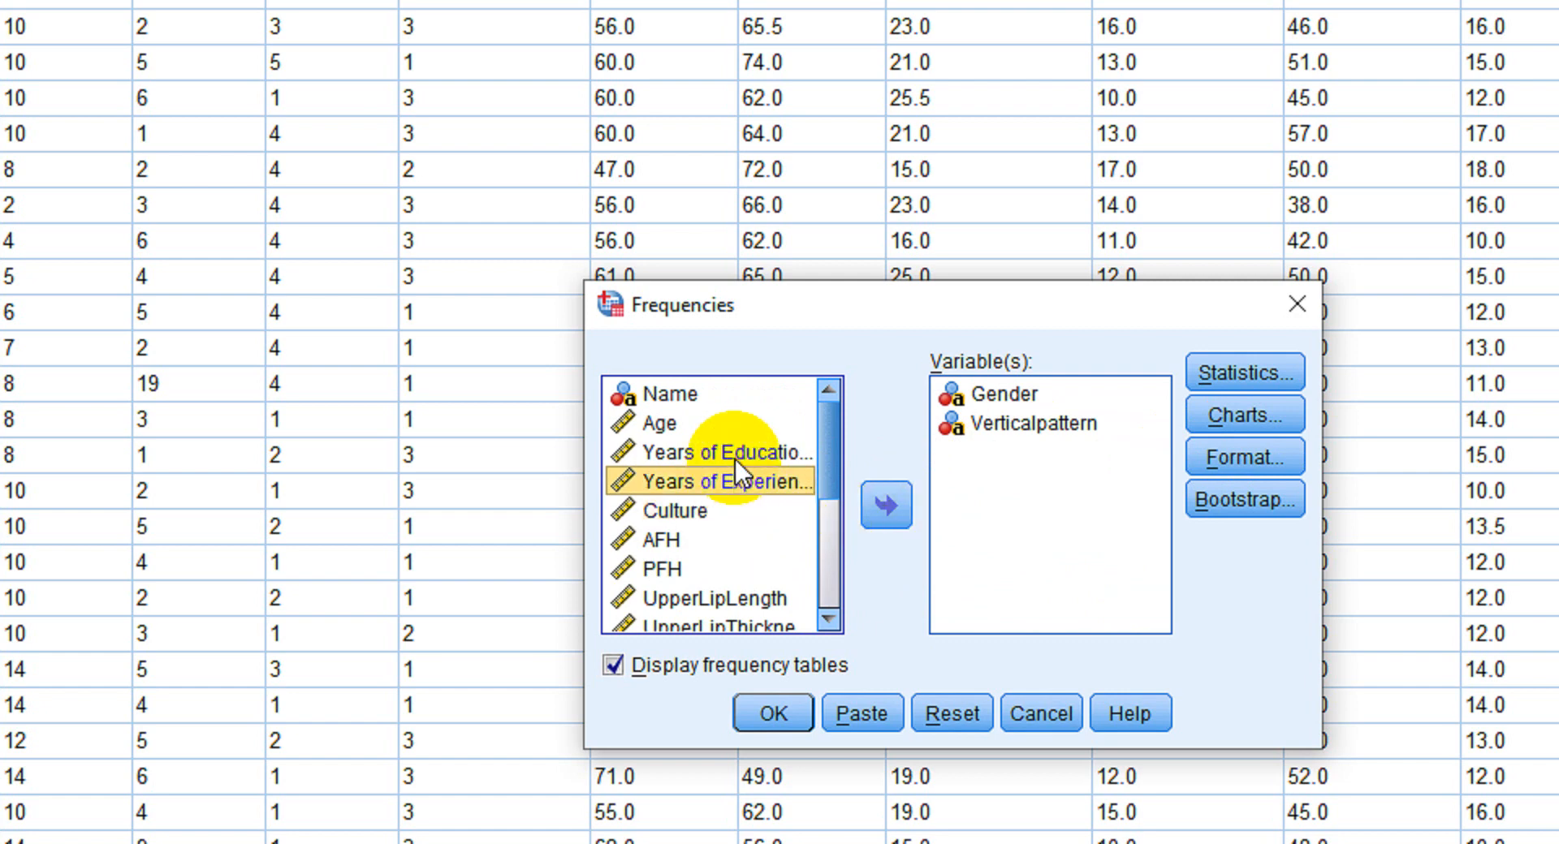
{"action": "left_click", "coordinate": [734, 456]}
{"action": "left_click", "coordinate": [708, 514]}
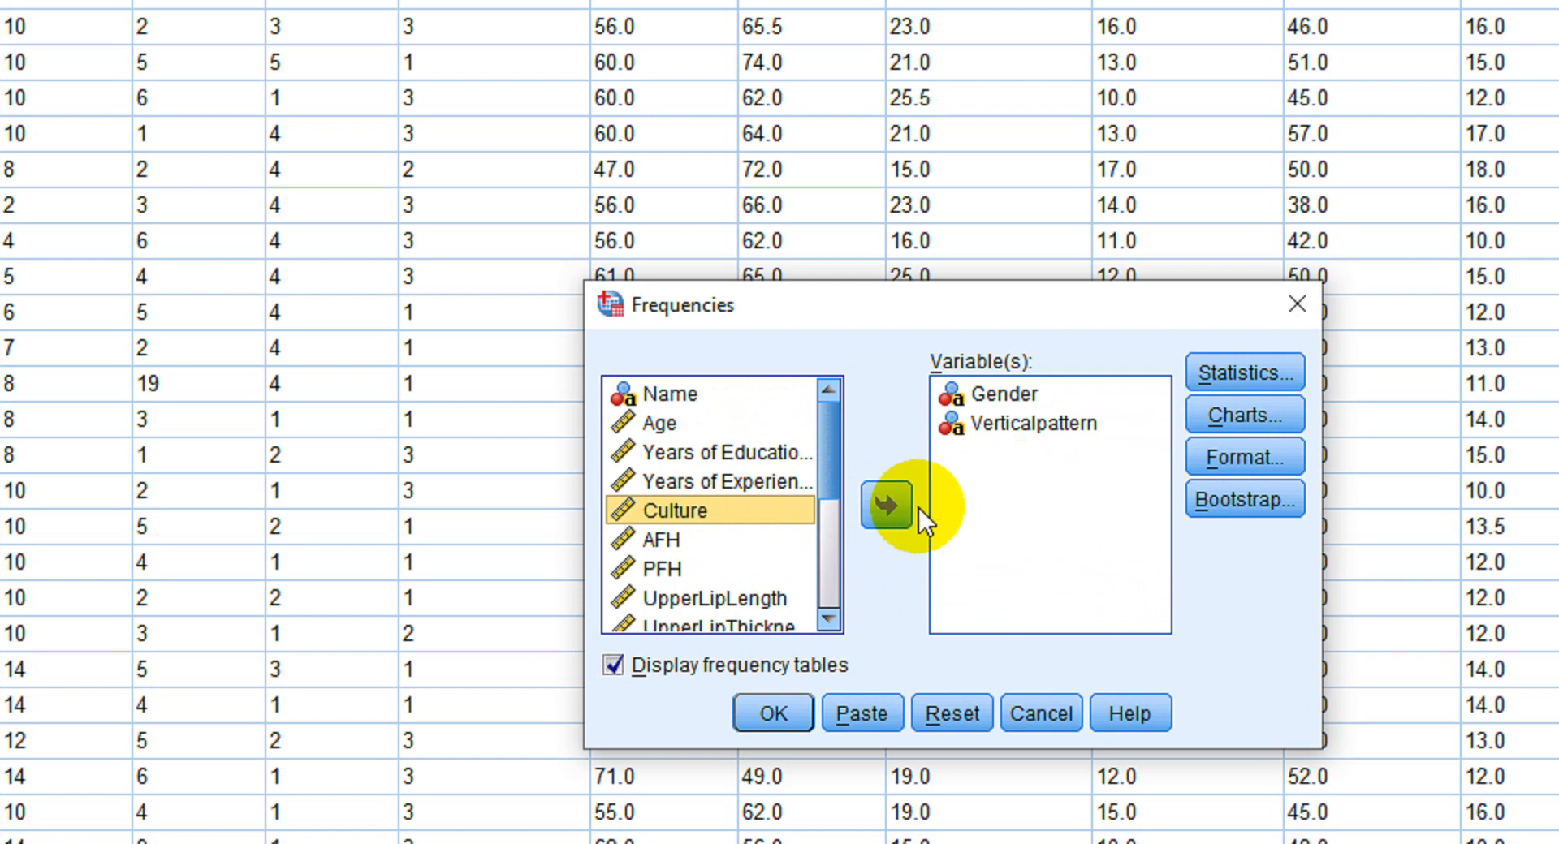
{"action": "left_click", "coordinate": [875, 518]}
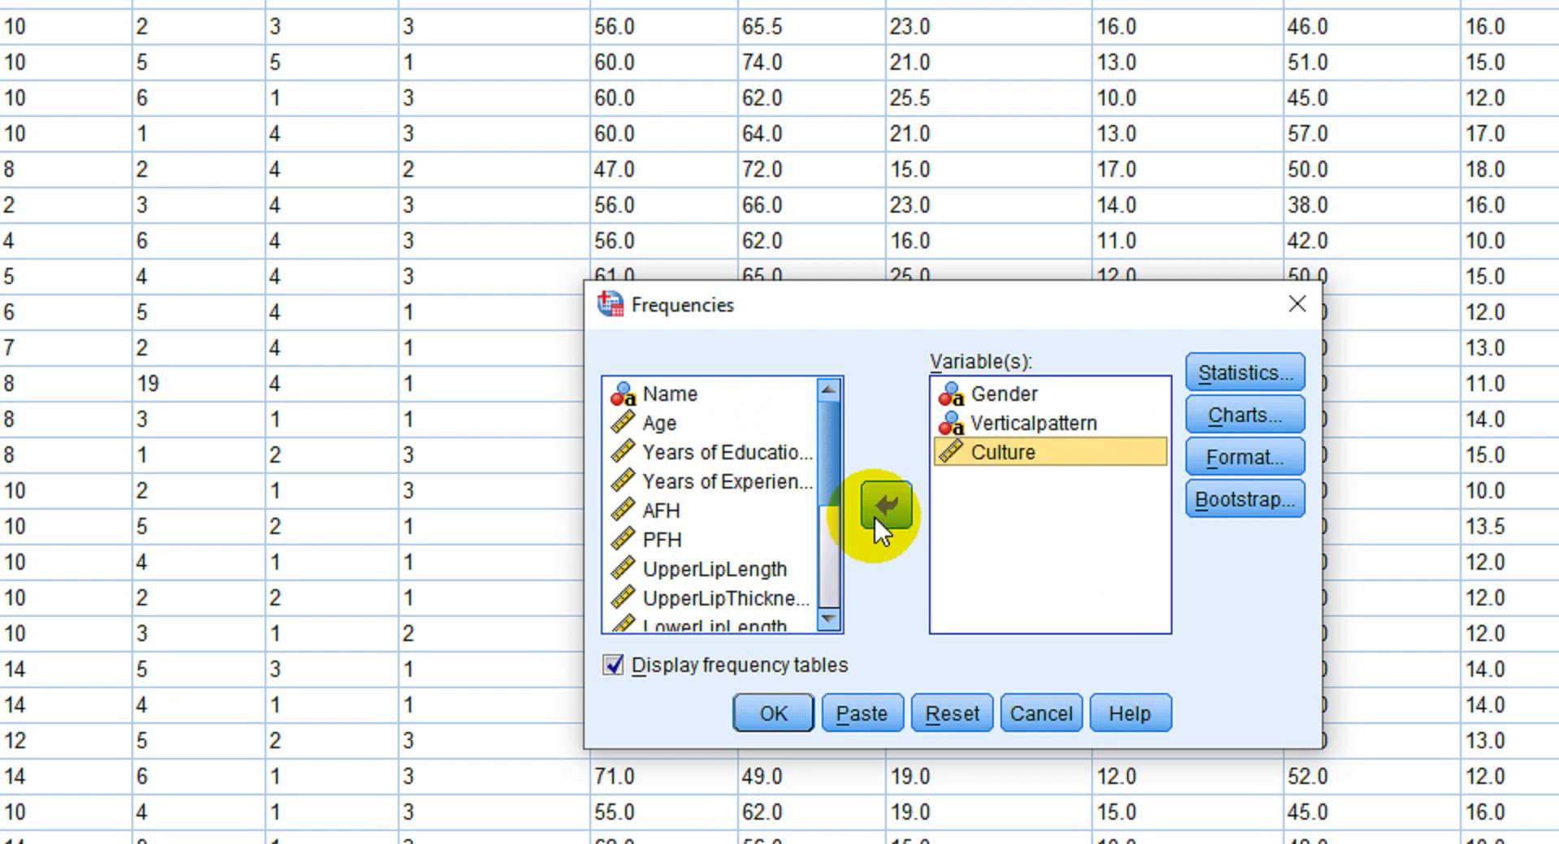
{"action": "left_click", "coordinate": [990, 450]}
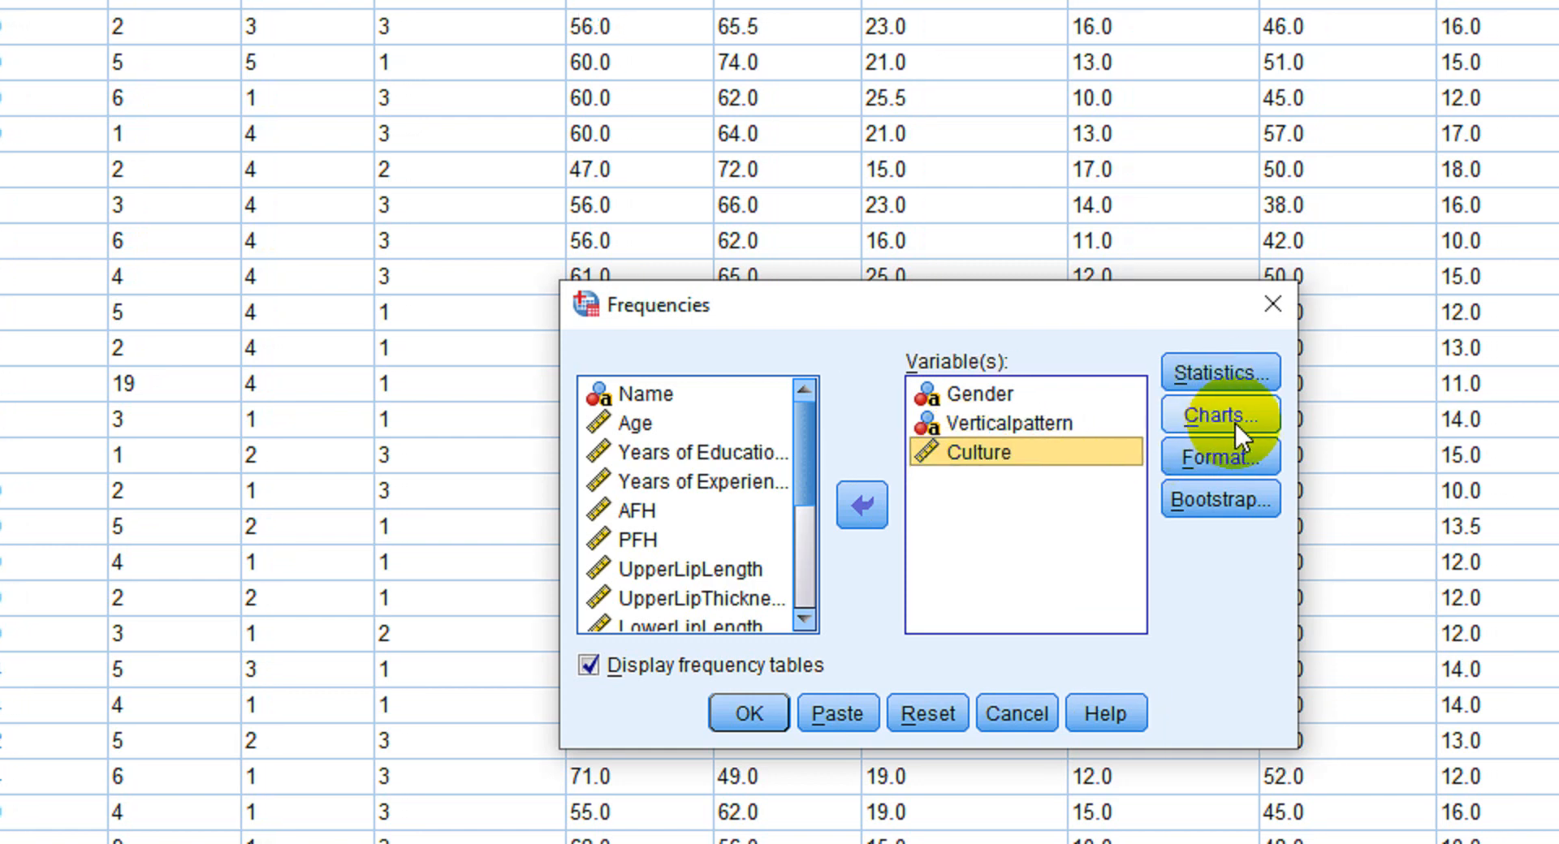
Review the statistics options offered for the frequency analysis and leave them without selecting any.
{"action": "left_click", "coordinate": [1216, 374]}
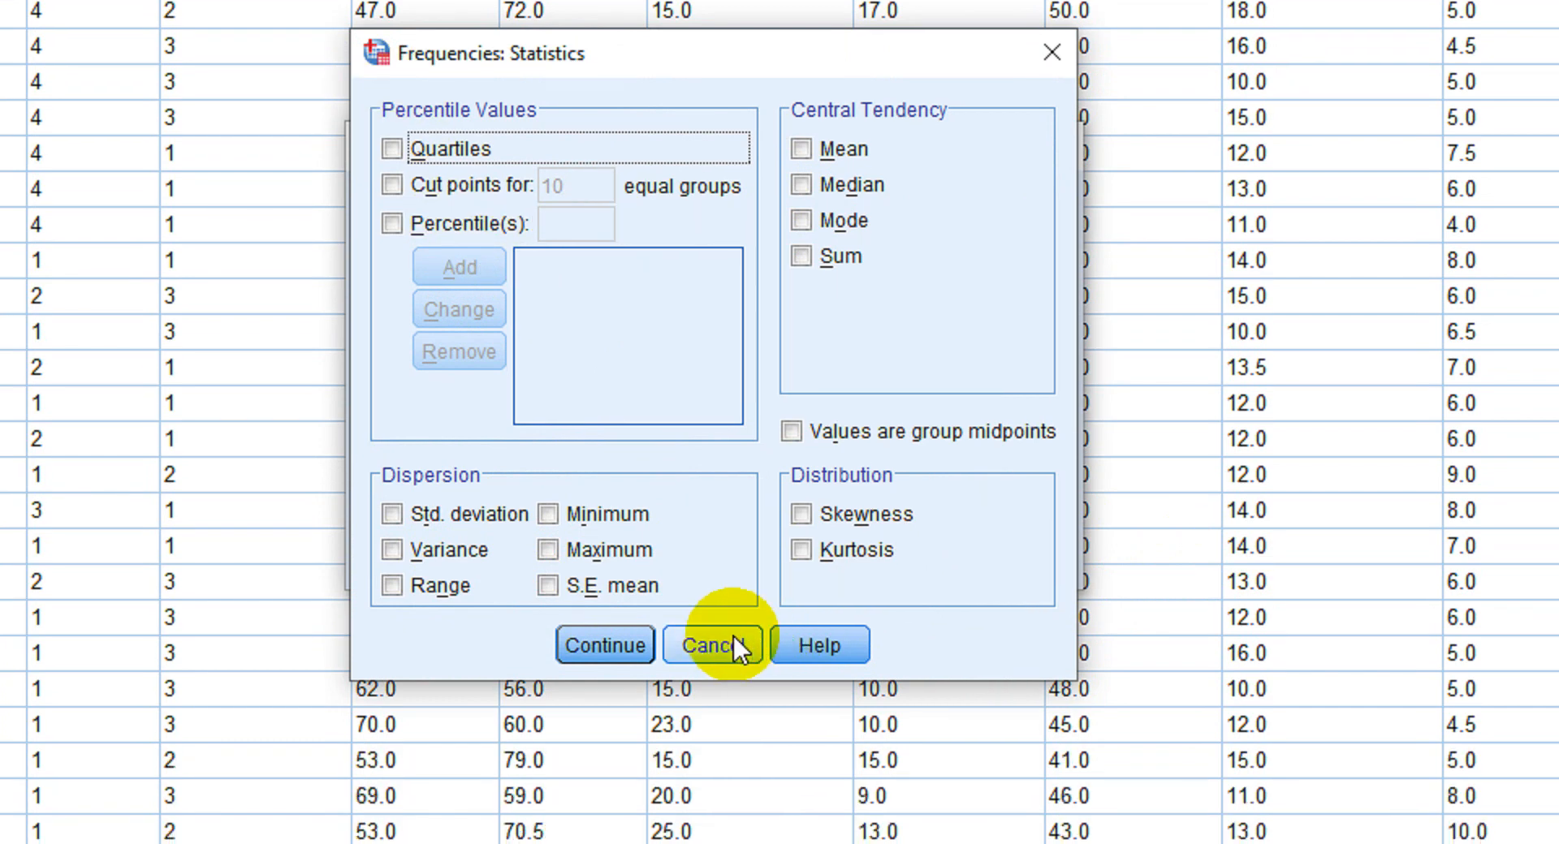
{"action": "left_click", "coordinate": [715, 741]}
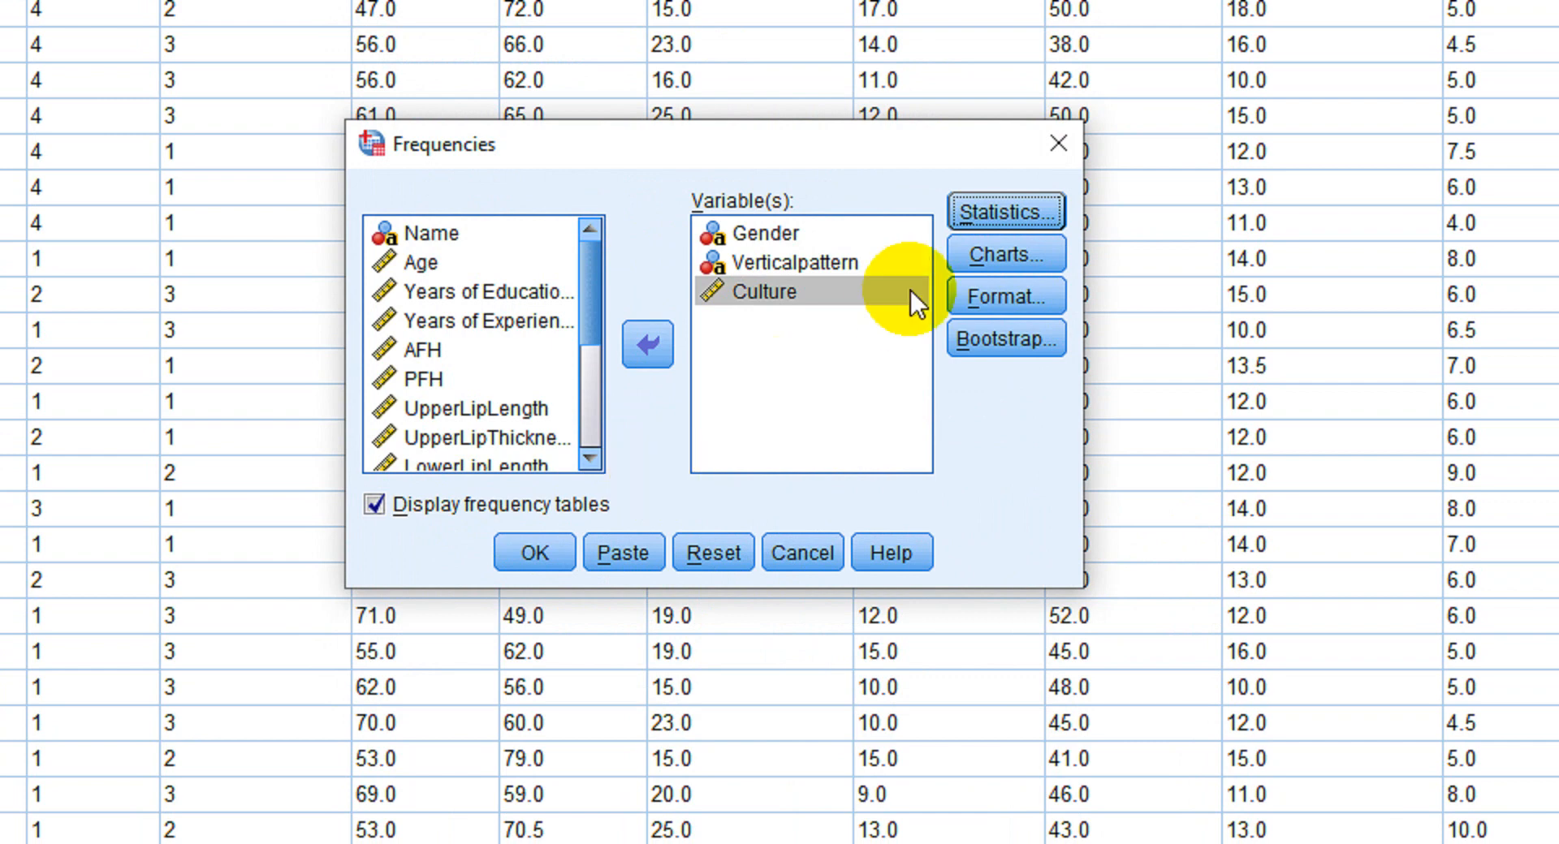
{"action": "left_click", "coordinate": [803, 289]}
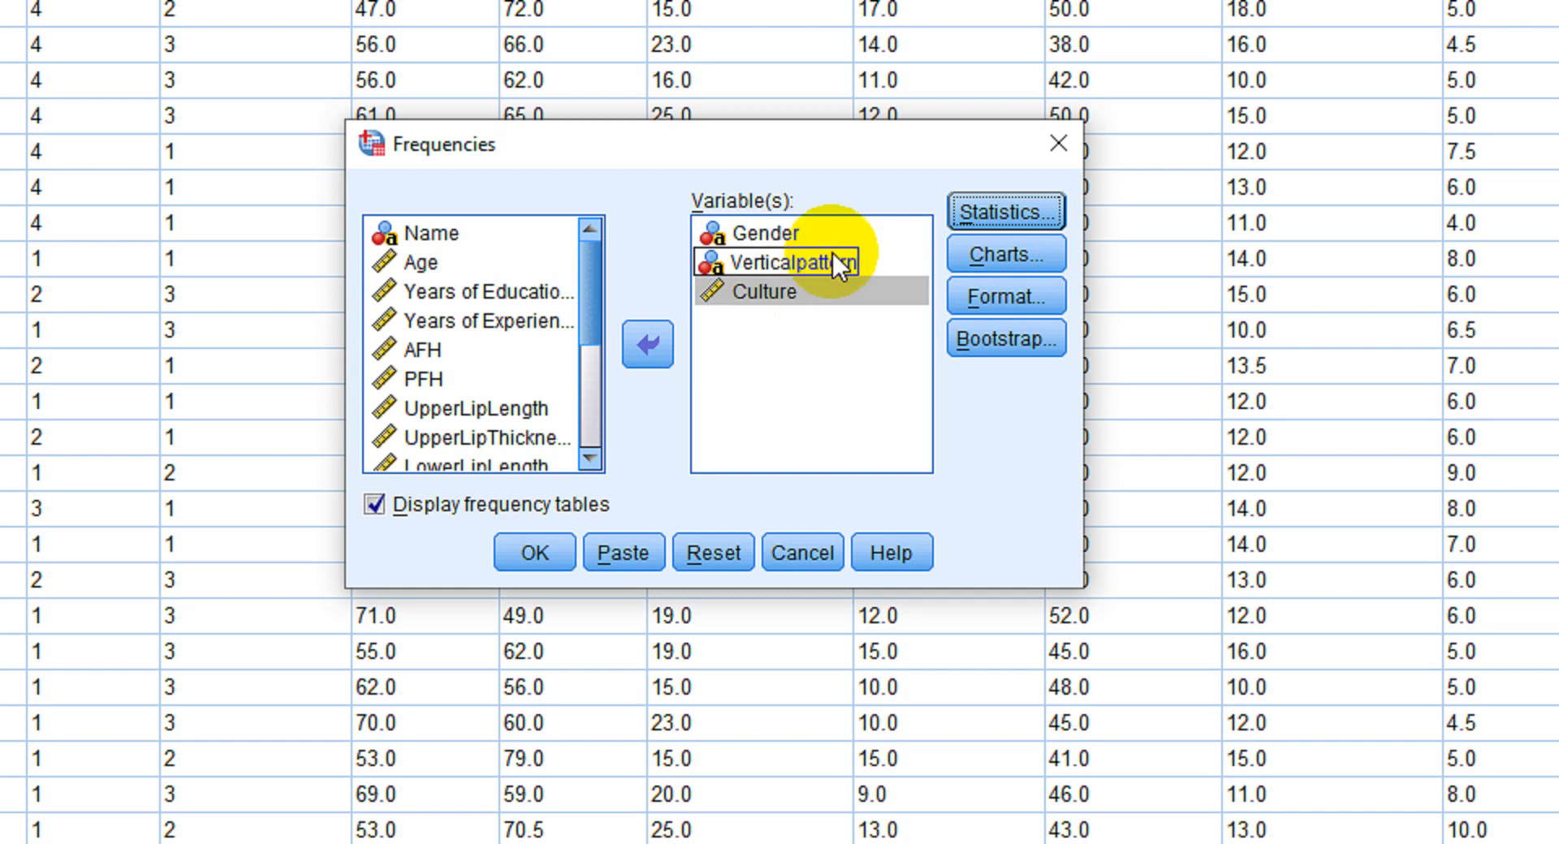
{"action": "left_click", "coordinate": [1020, 212]}
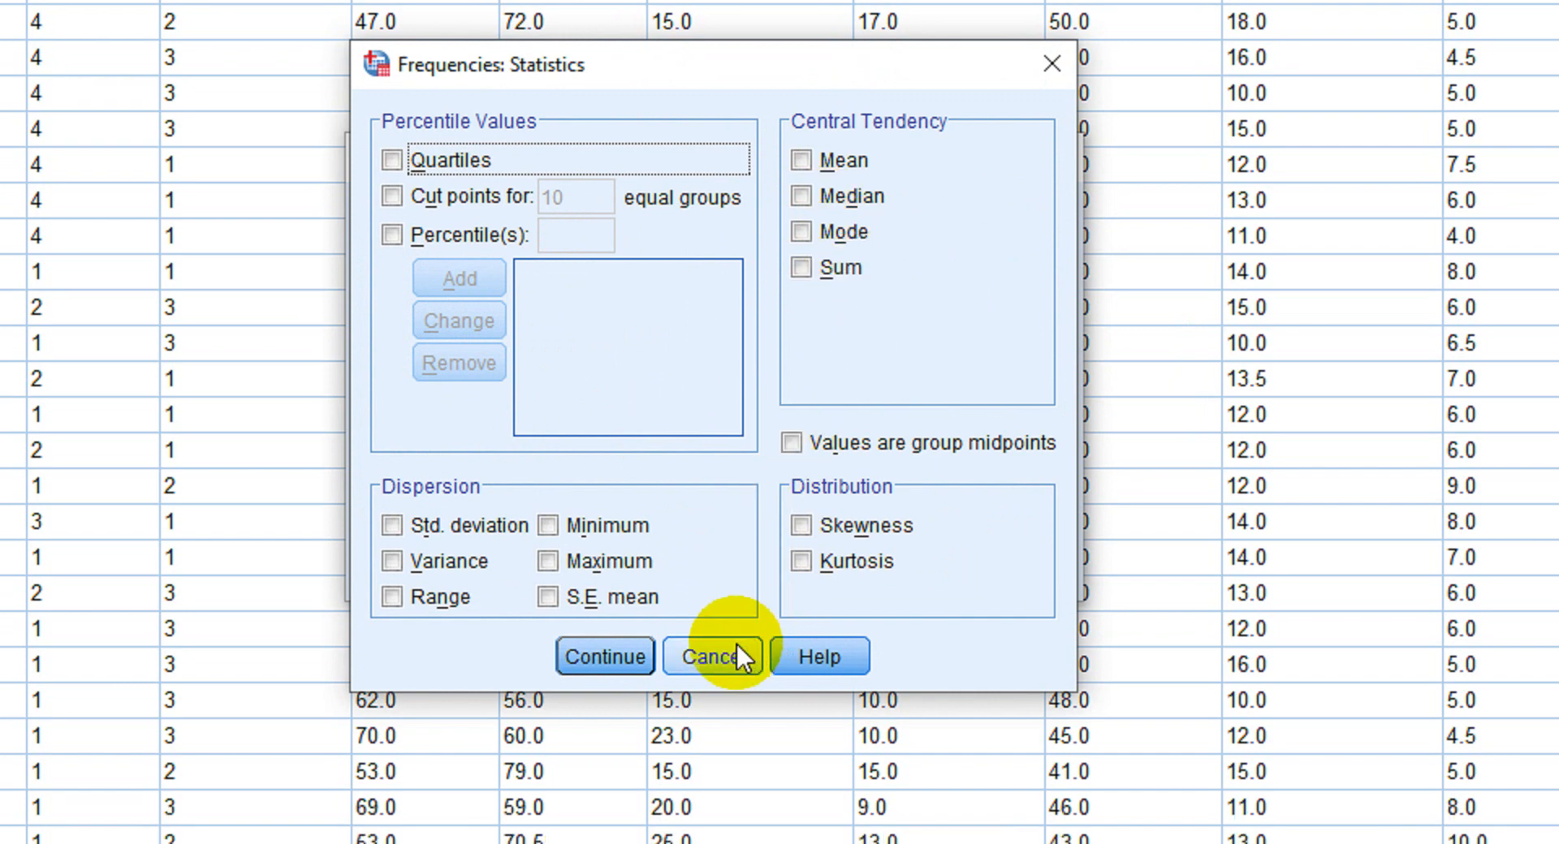
{"action": "left_click", "coordinate": [737, 694]}
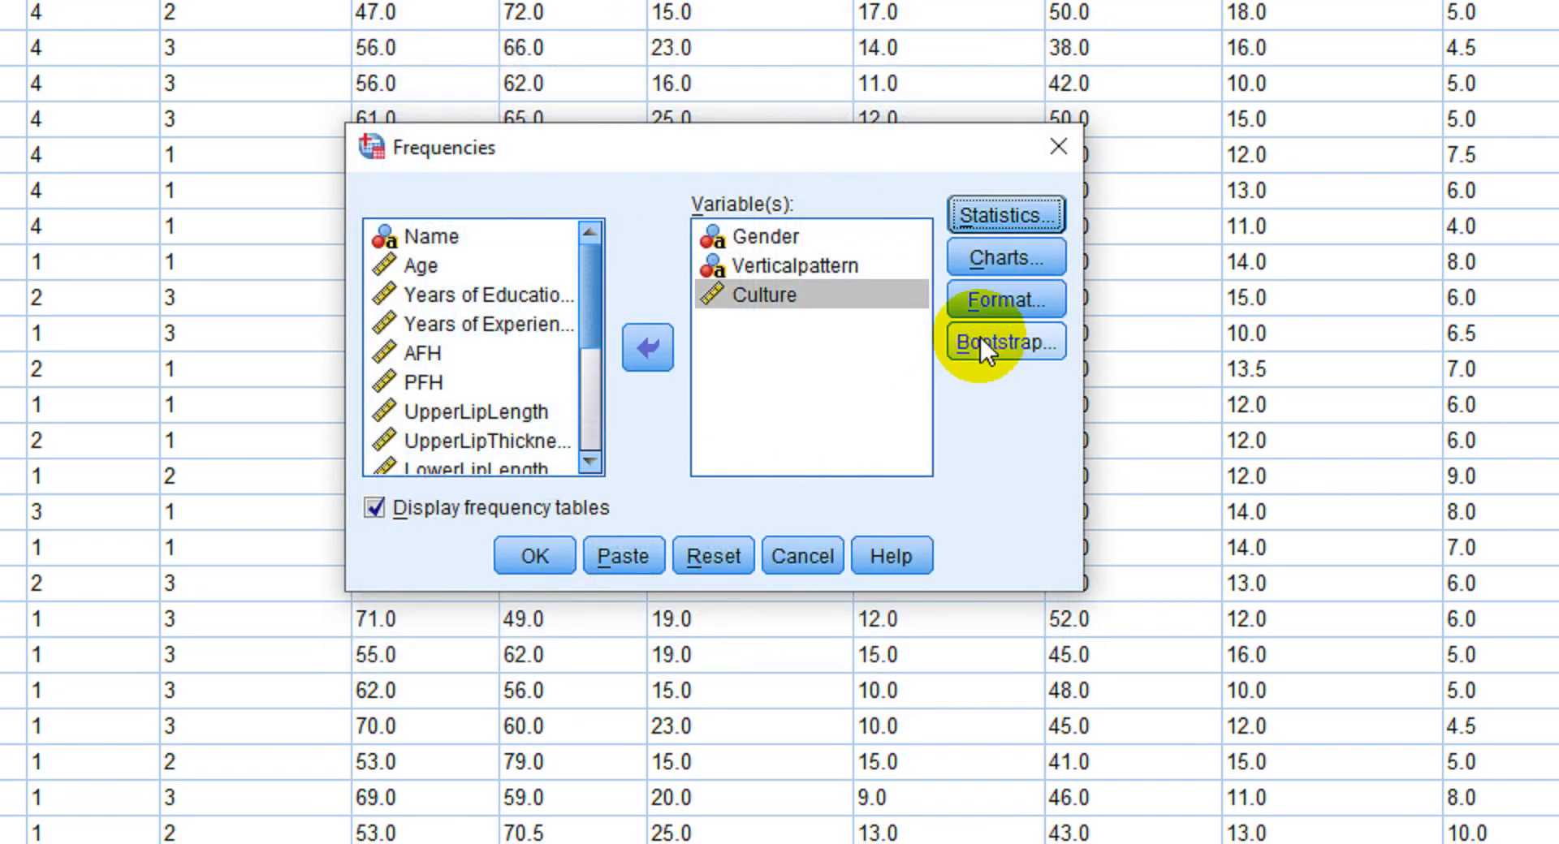
Set the frequency analysis to produce pie charts showing percentages and run it.
{"action": "left_click", "coordinate": [992, 255]}
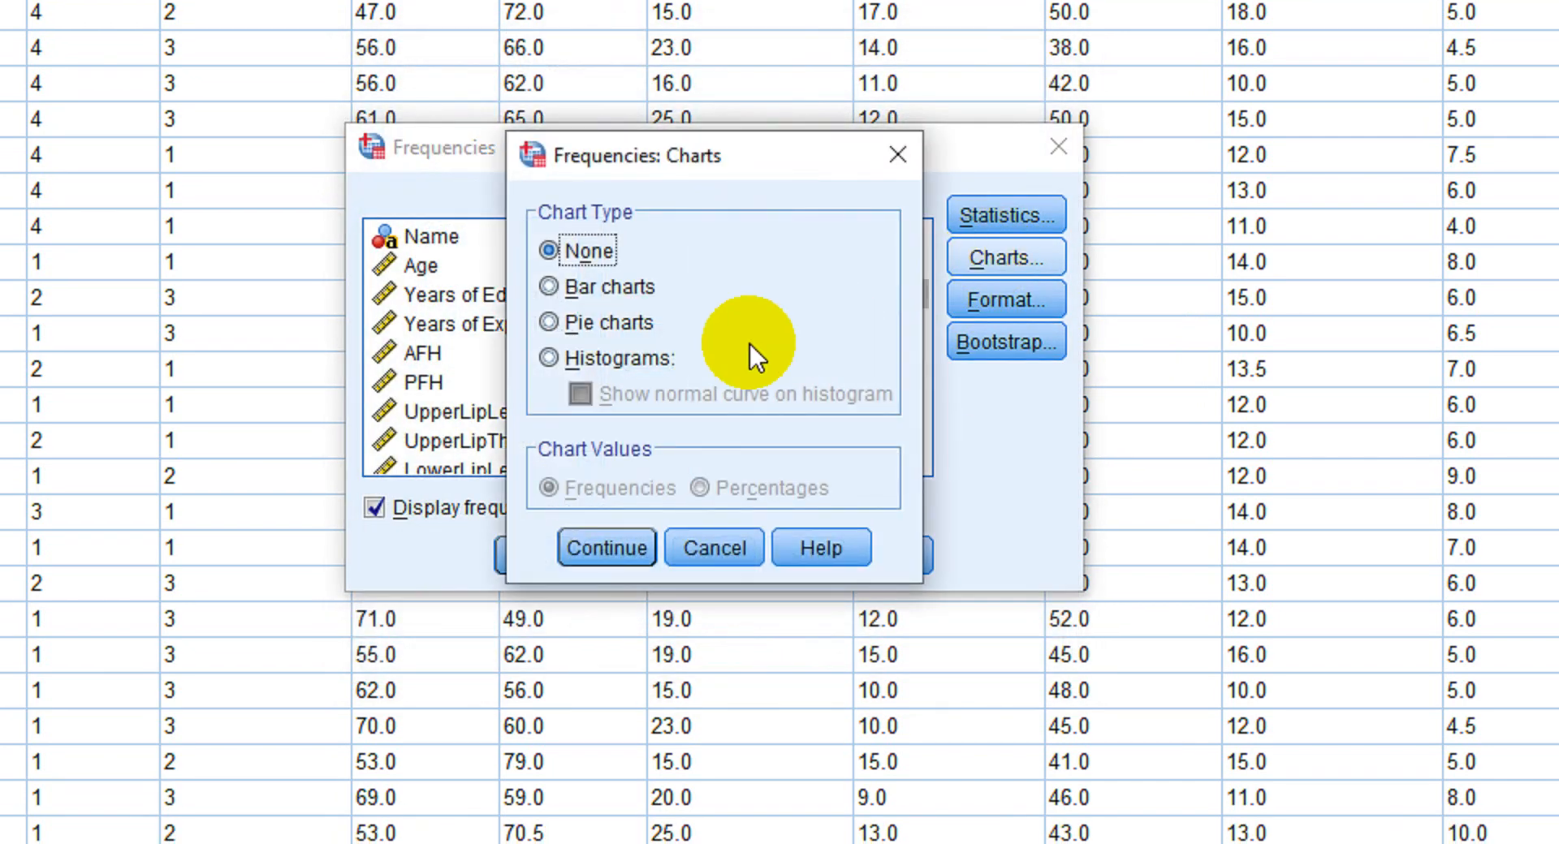
{"action": "left_click", "coordinate": [573, 323]}
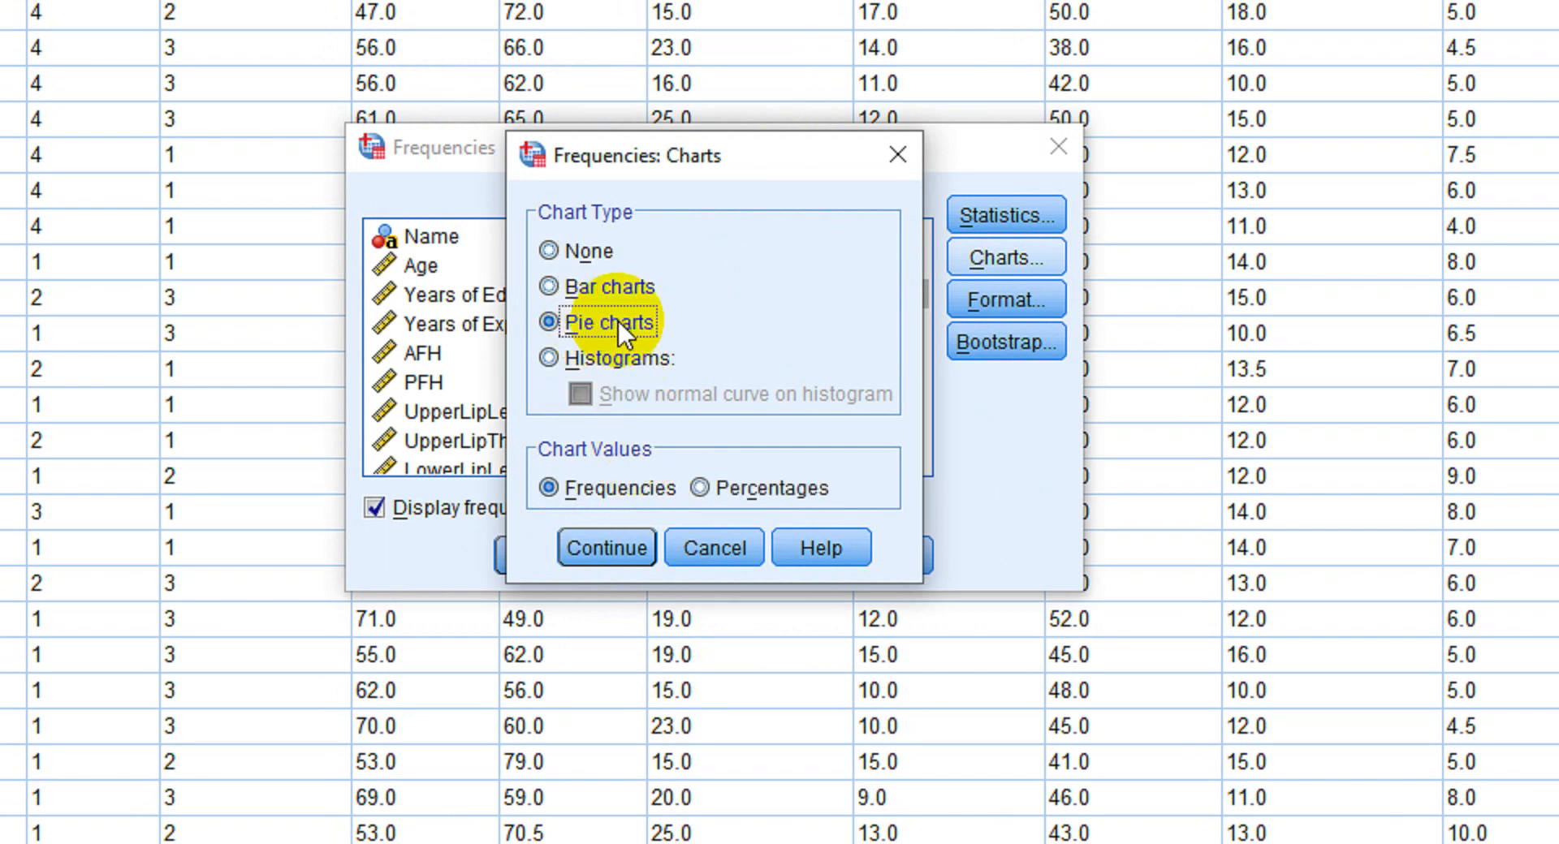
{"action": "left_click", "coordinate": [699, 486]}
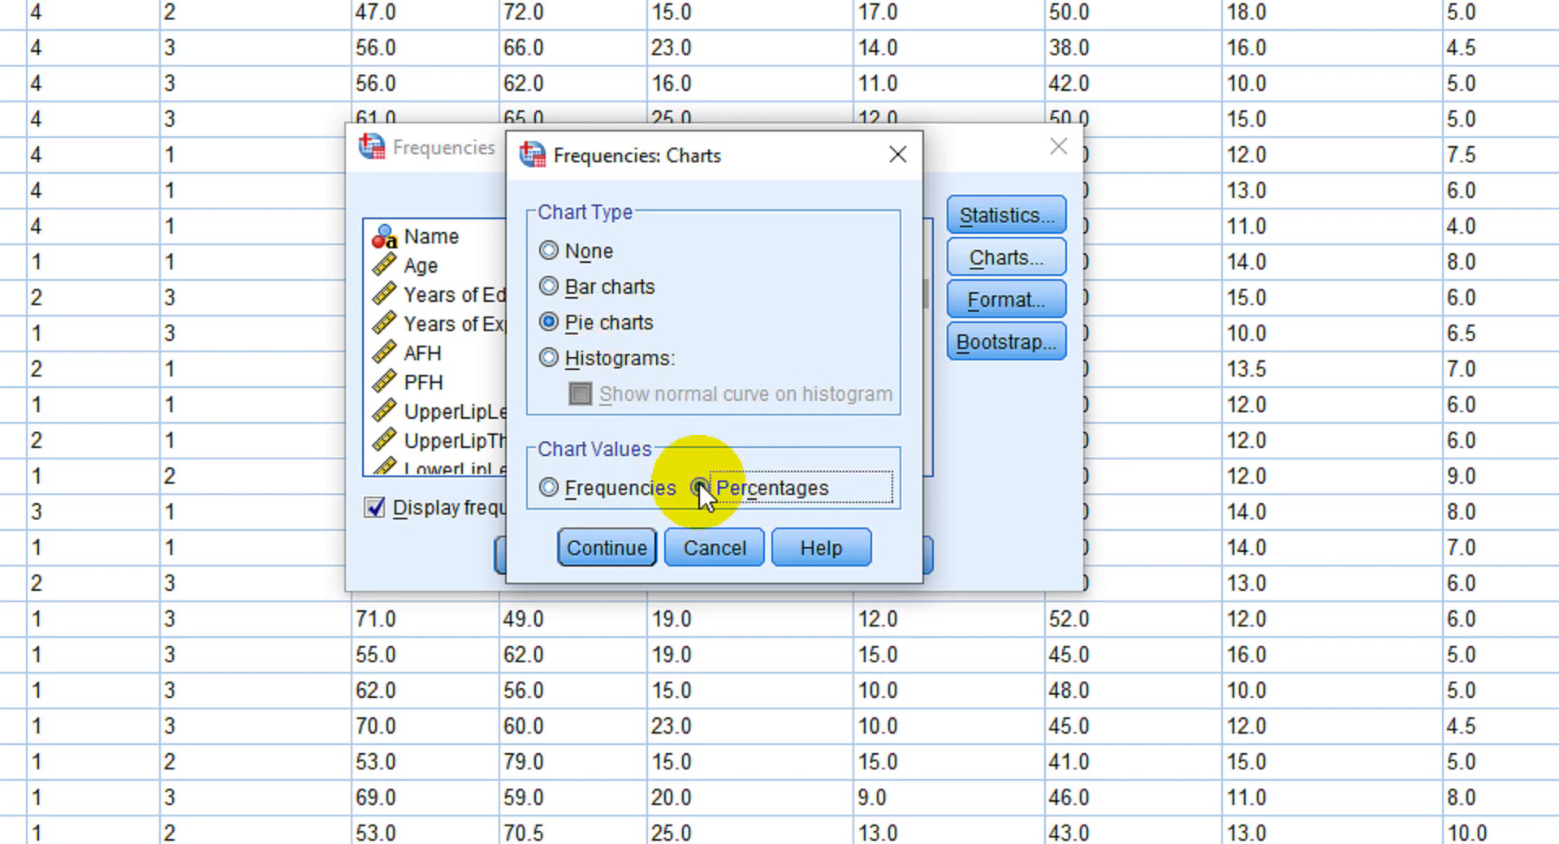
{"action": "left_click", "coordinate": [592, 549]}
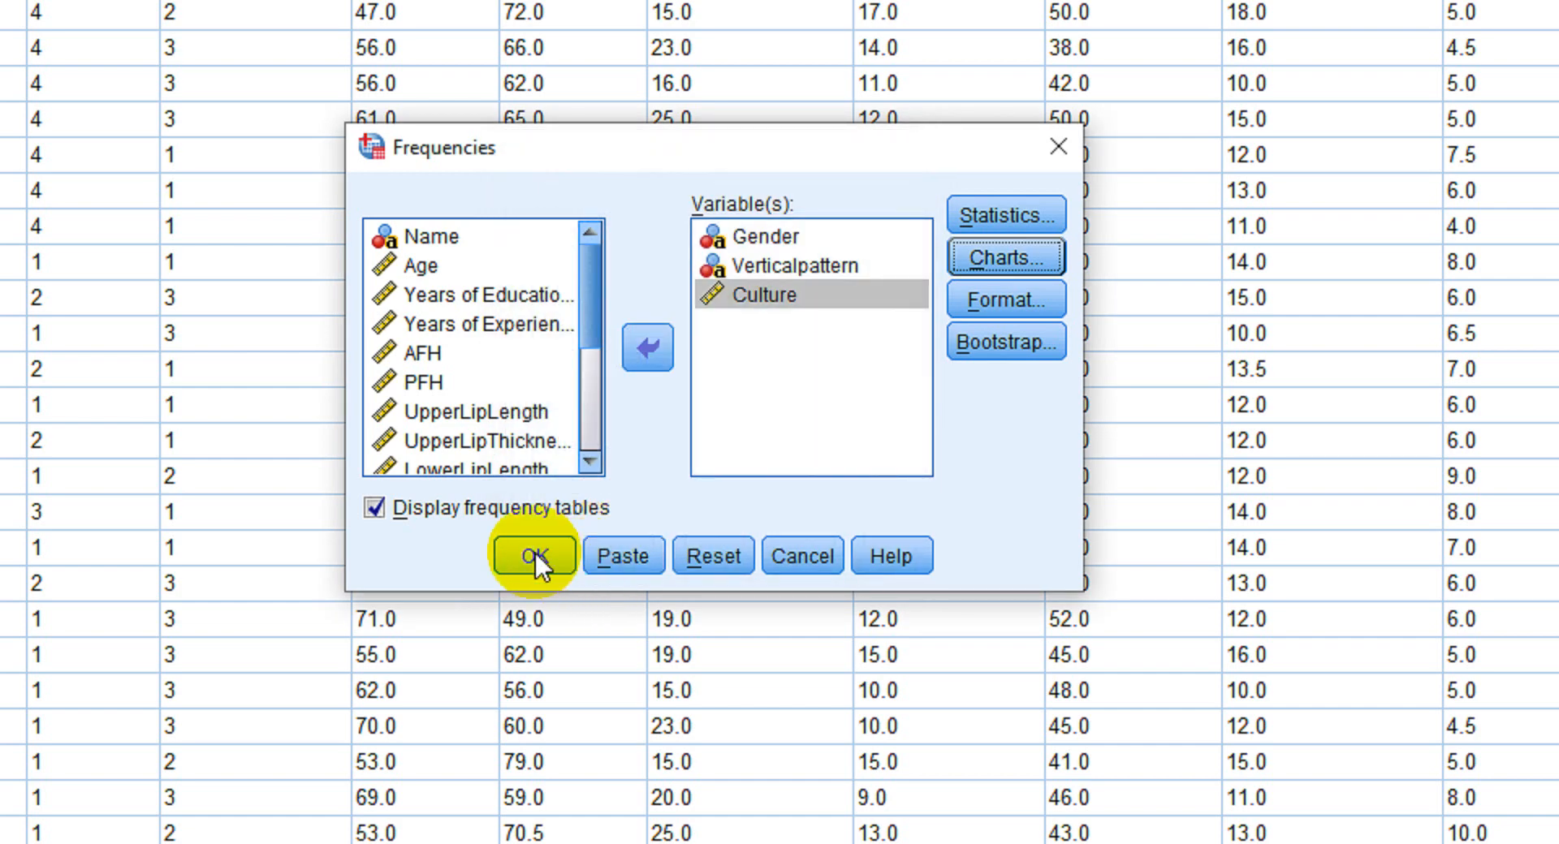
{"action": "left_click", "coordinate": [535, 556]}
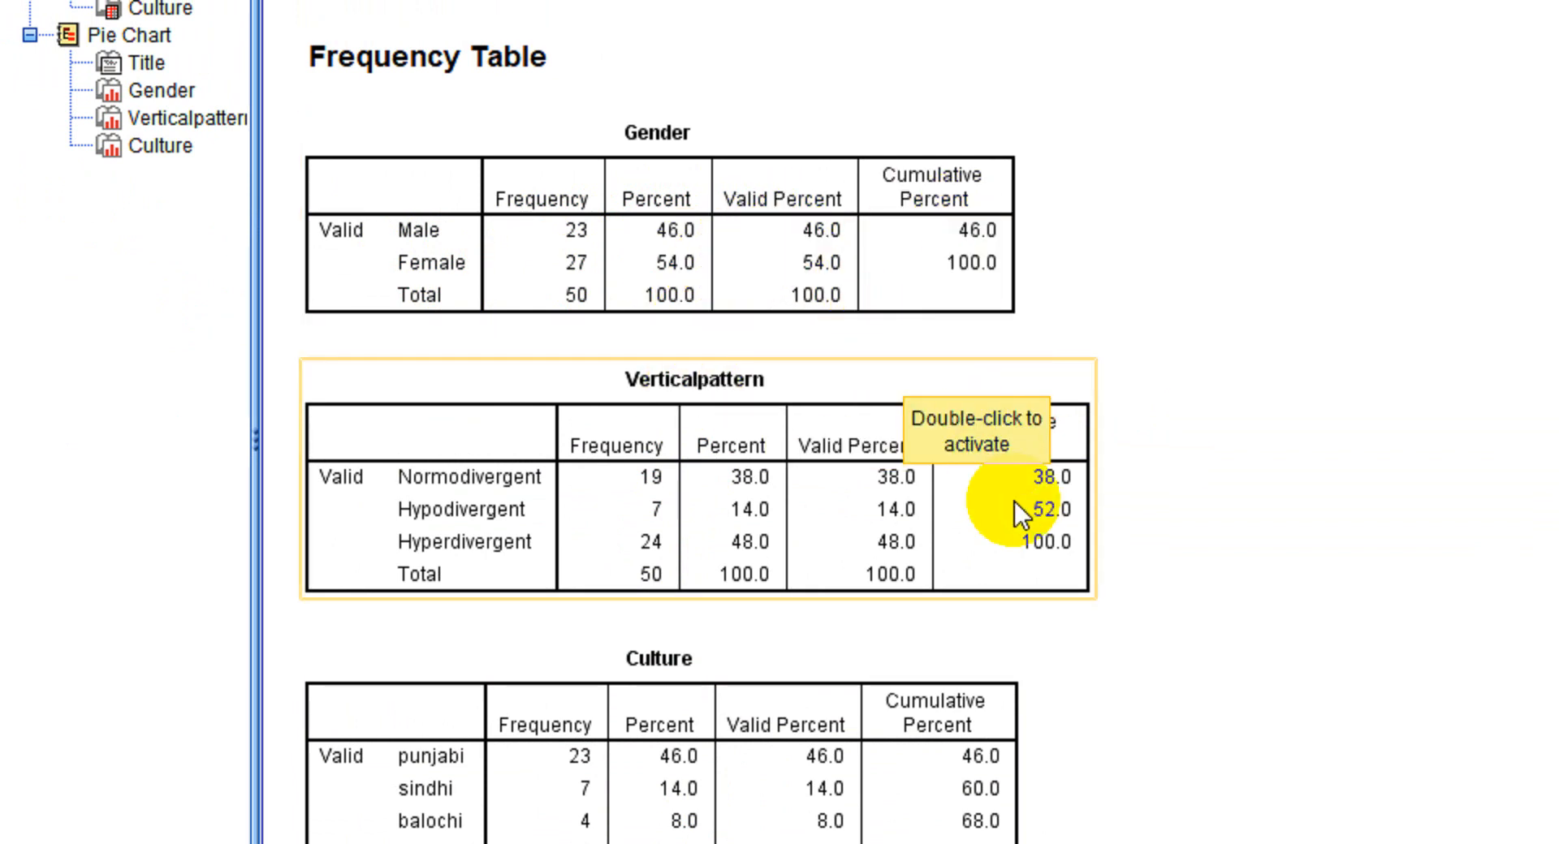
Examine the frequency tables and pie charts for Gender, Verticalpattern and Culture in the output.
{"action": "scroll", "coordinate": [1166, 695], "scroll_direction": "down", "scroll_amount": 3}
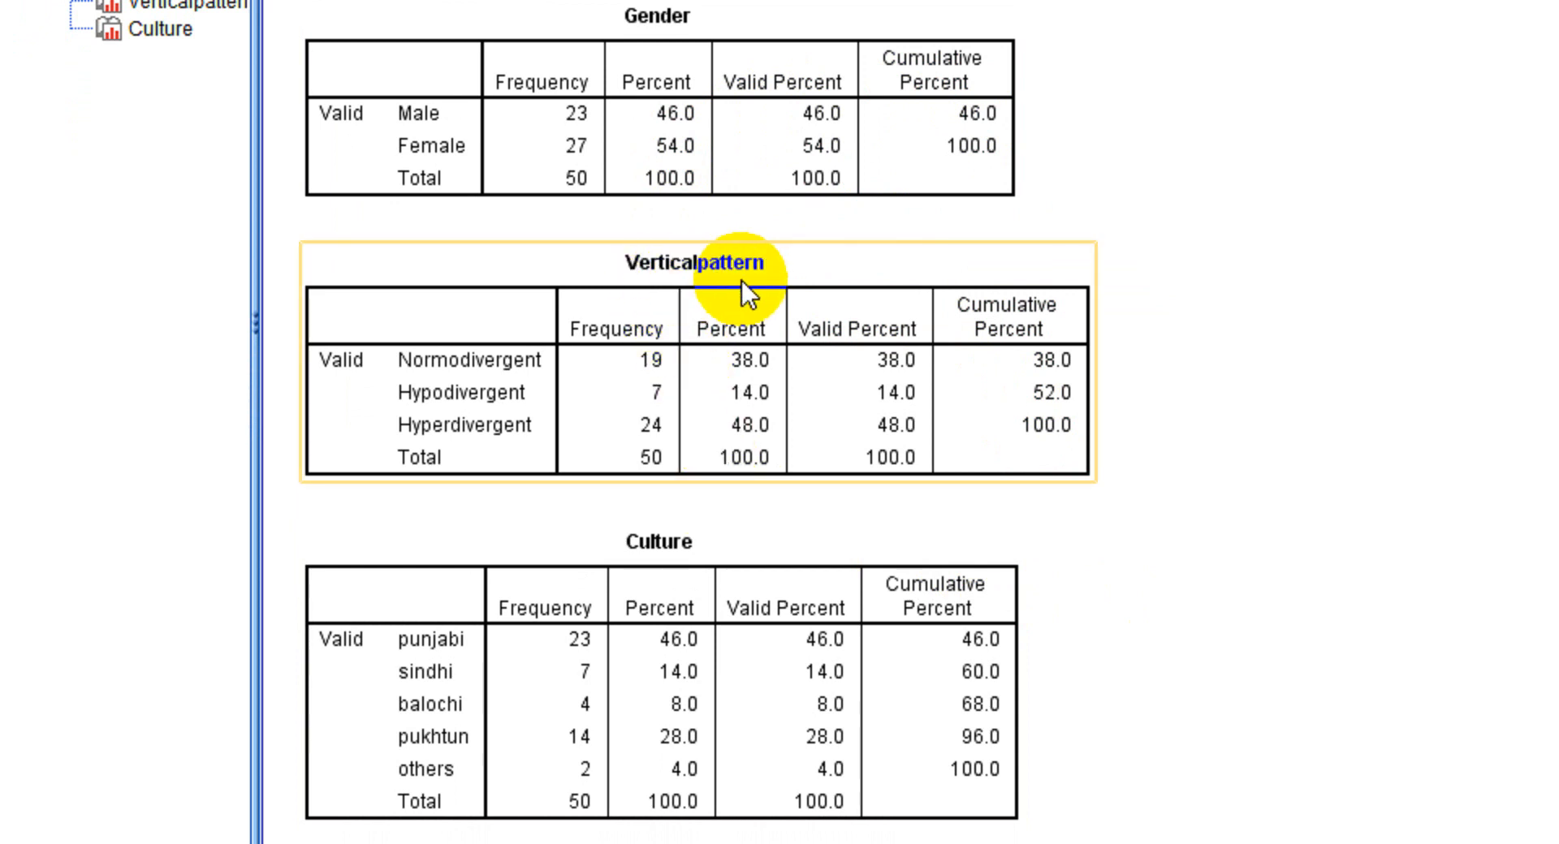
{"action": "scroll", "coordinate": [707, 682], "scroll_direction": "down", "scroll_amount": 3}
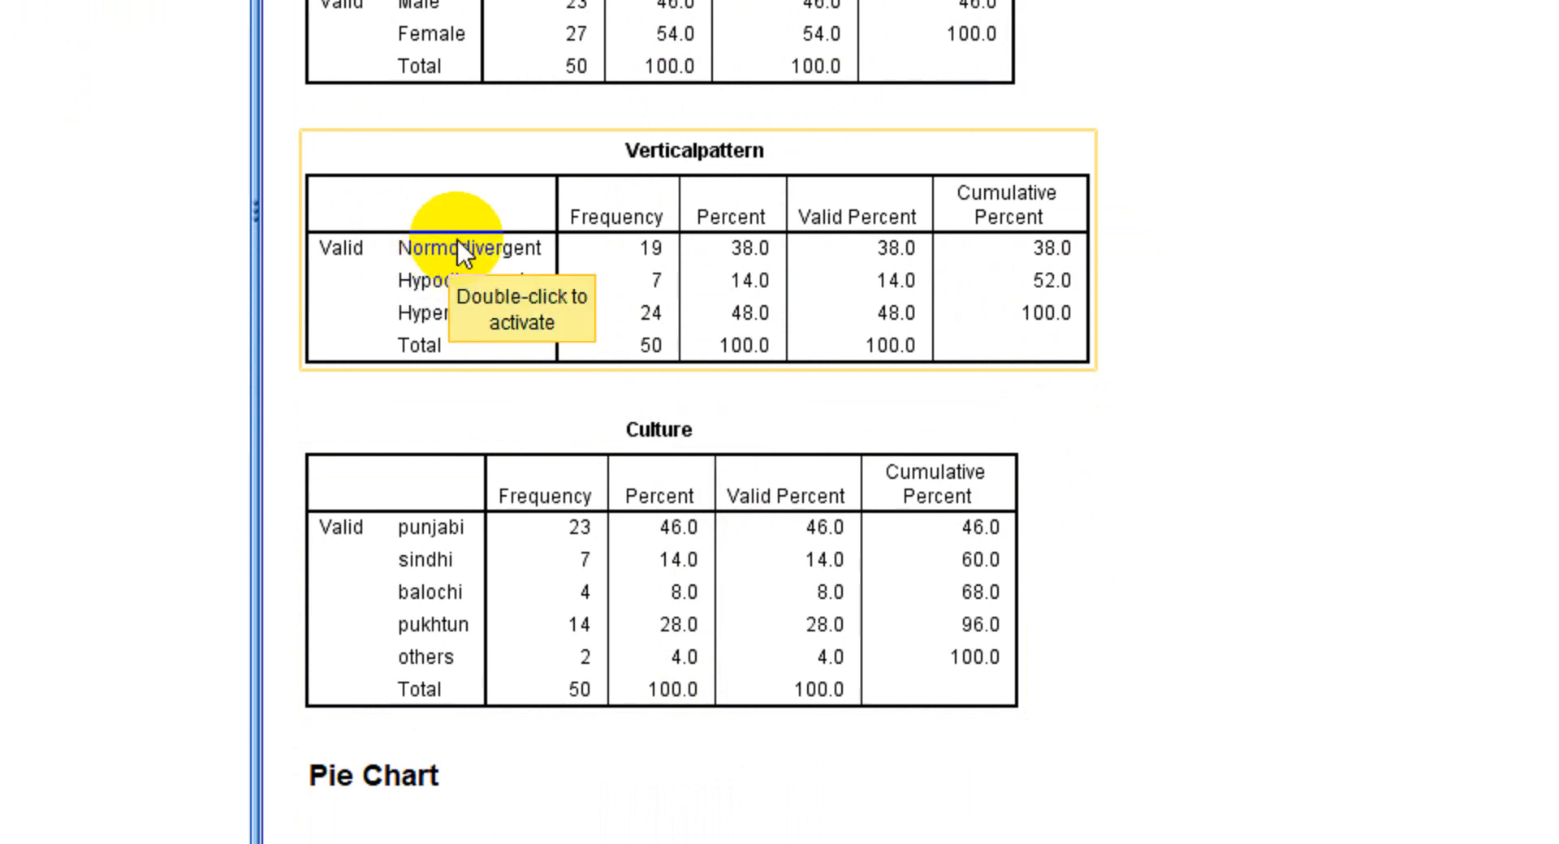
{"action": "scroll", "coordinate": [695, 212], "scroll_direction": "up", "scroll_amount": 1}
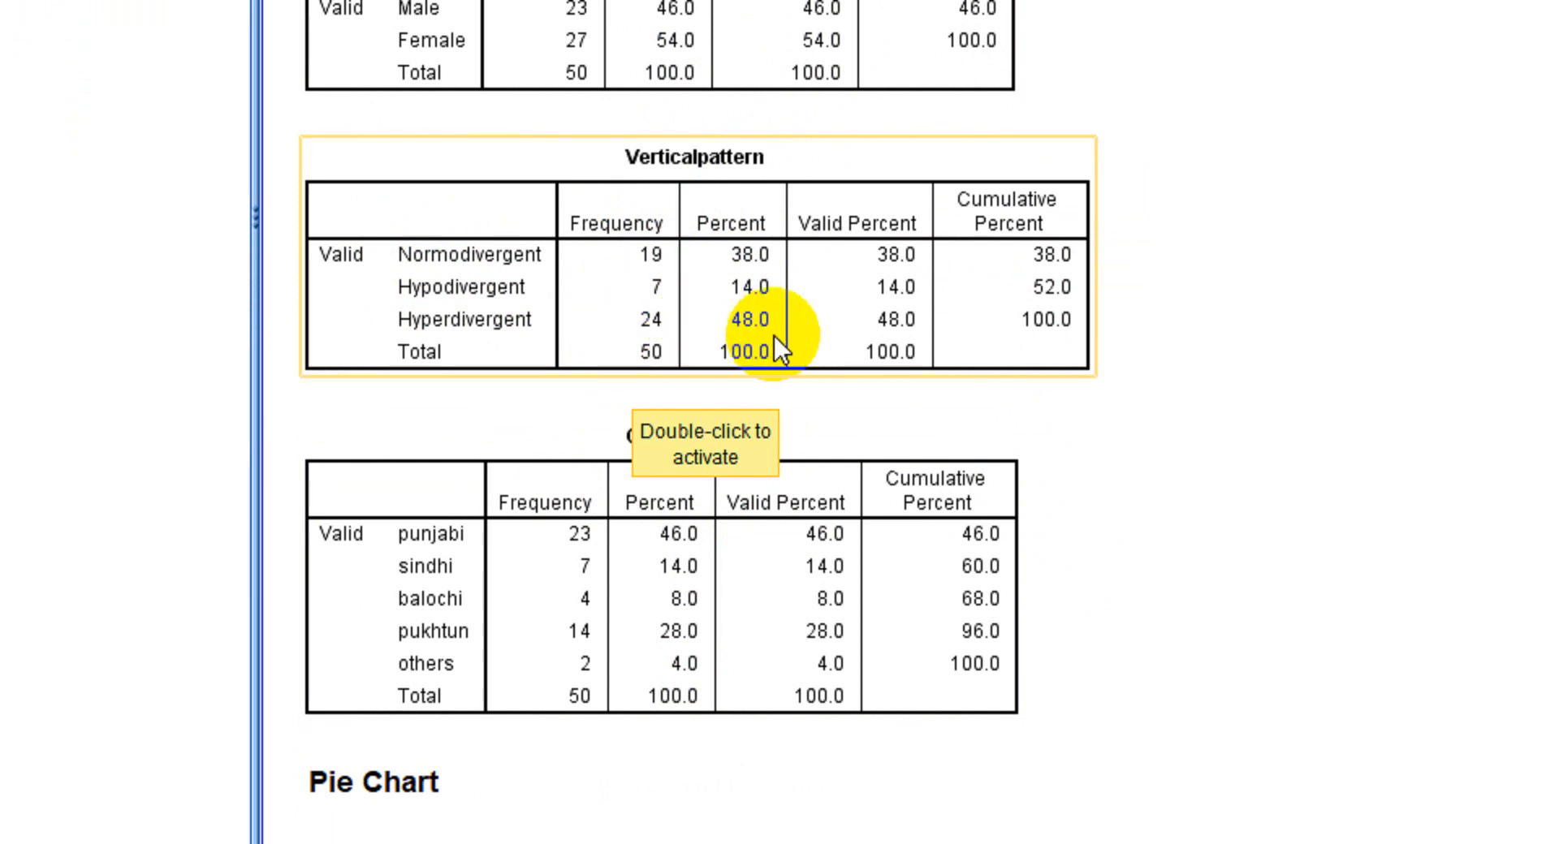
{"action": "scroll", "coordinate": [569, 653], "scroll_direction": "down", "scroll_amount": 3}
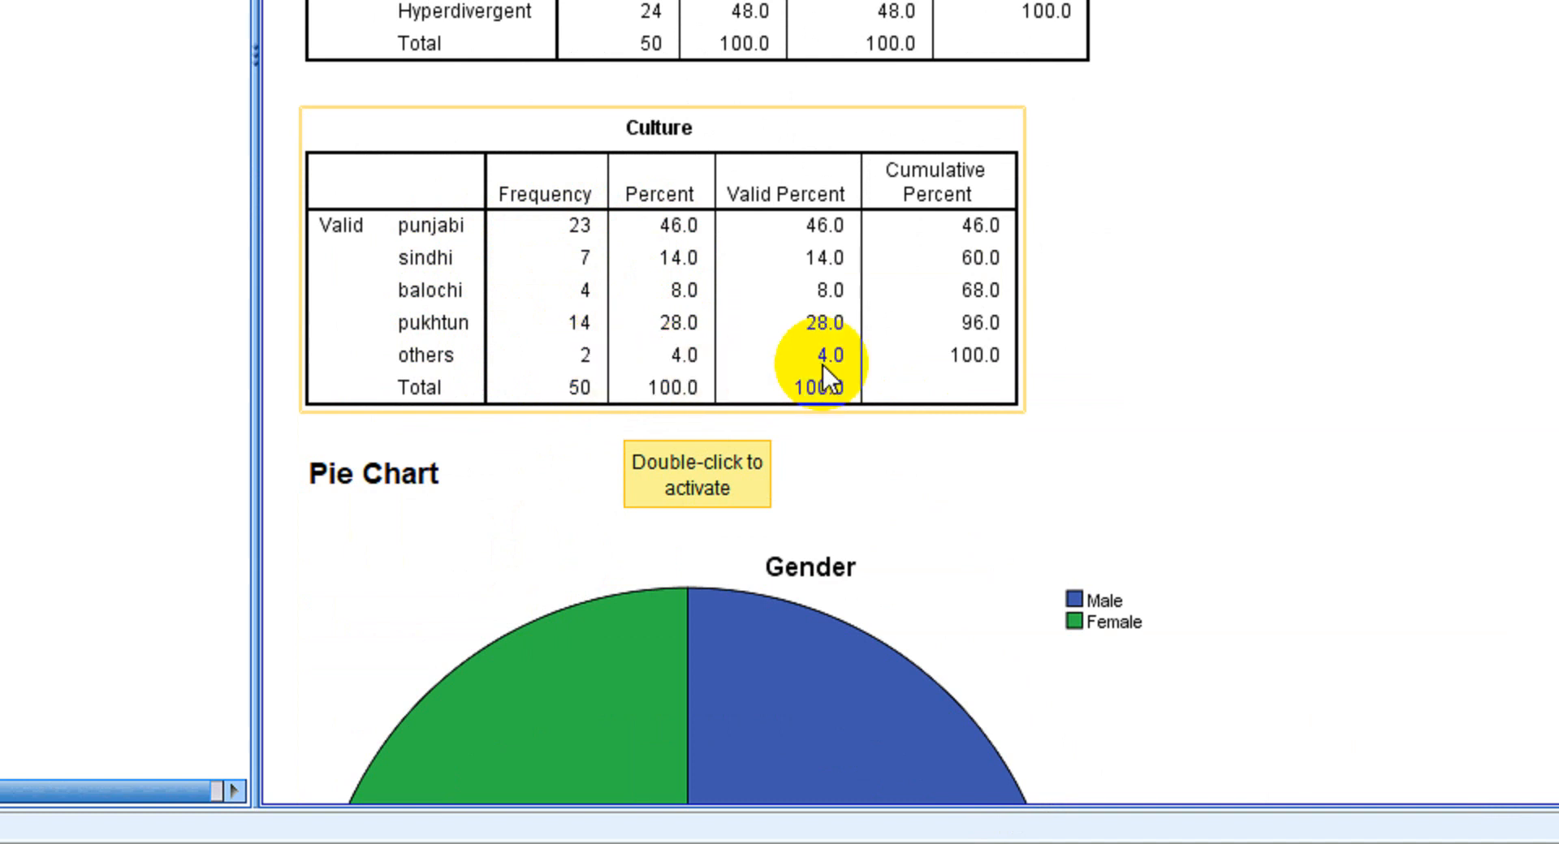
{"action": "scroll", "coordinate": [488, 510], "scroll_direction": "down", "scroll_amount": 3}
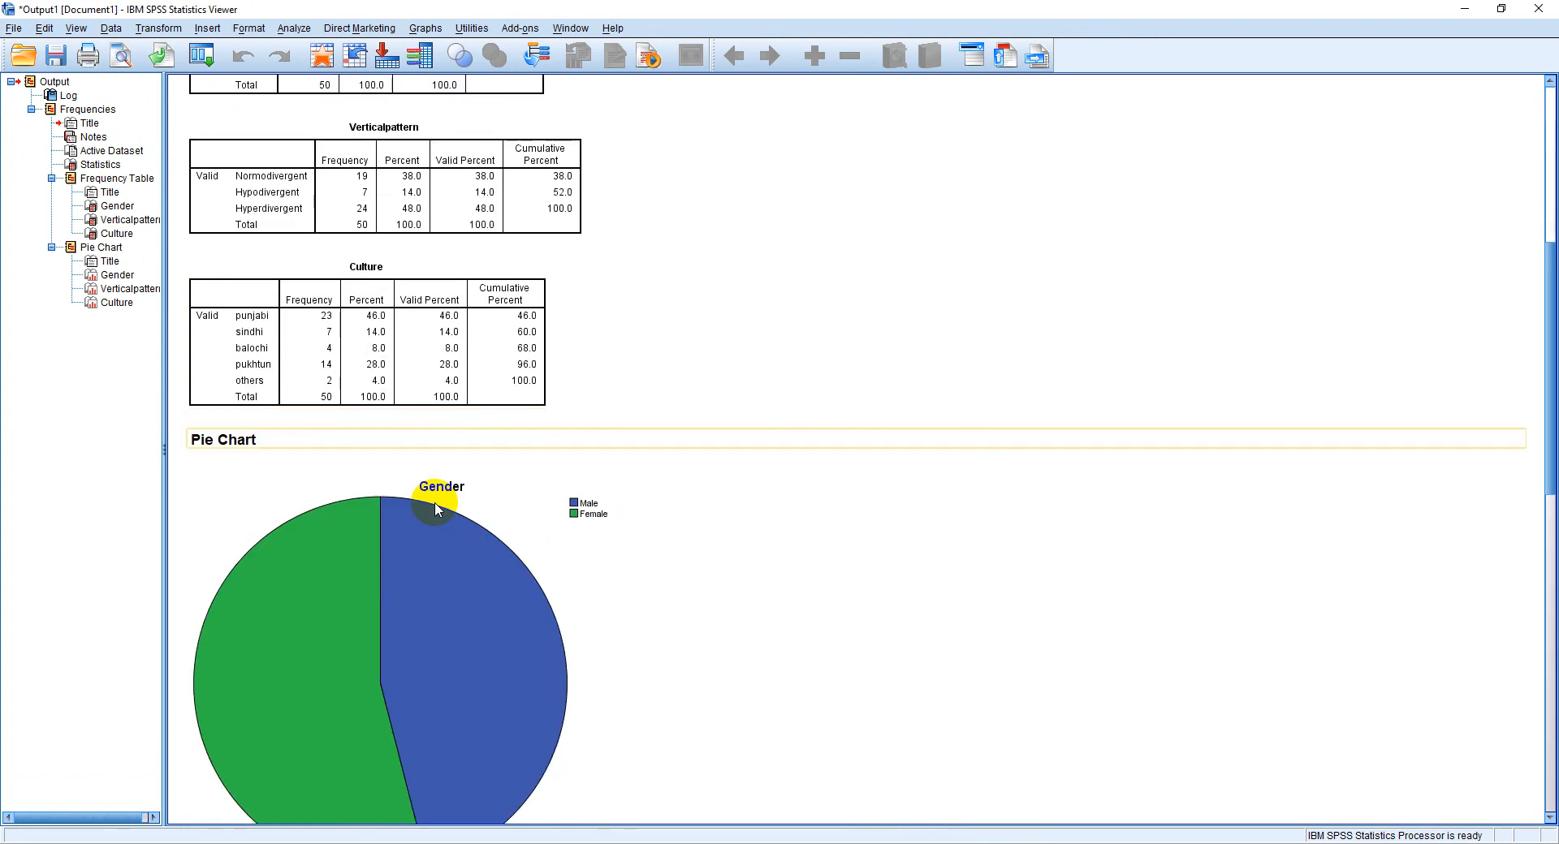
{"action": "scroll", "coordinate": [436, 503], "scroll_direction": "down", "scroll_amount": 3}
{"action": "scroll", "coordinate": [436, 504], "scroll_direction": "down", "scroll_amount": 1}
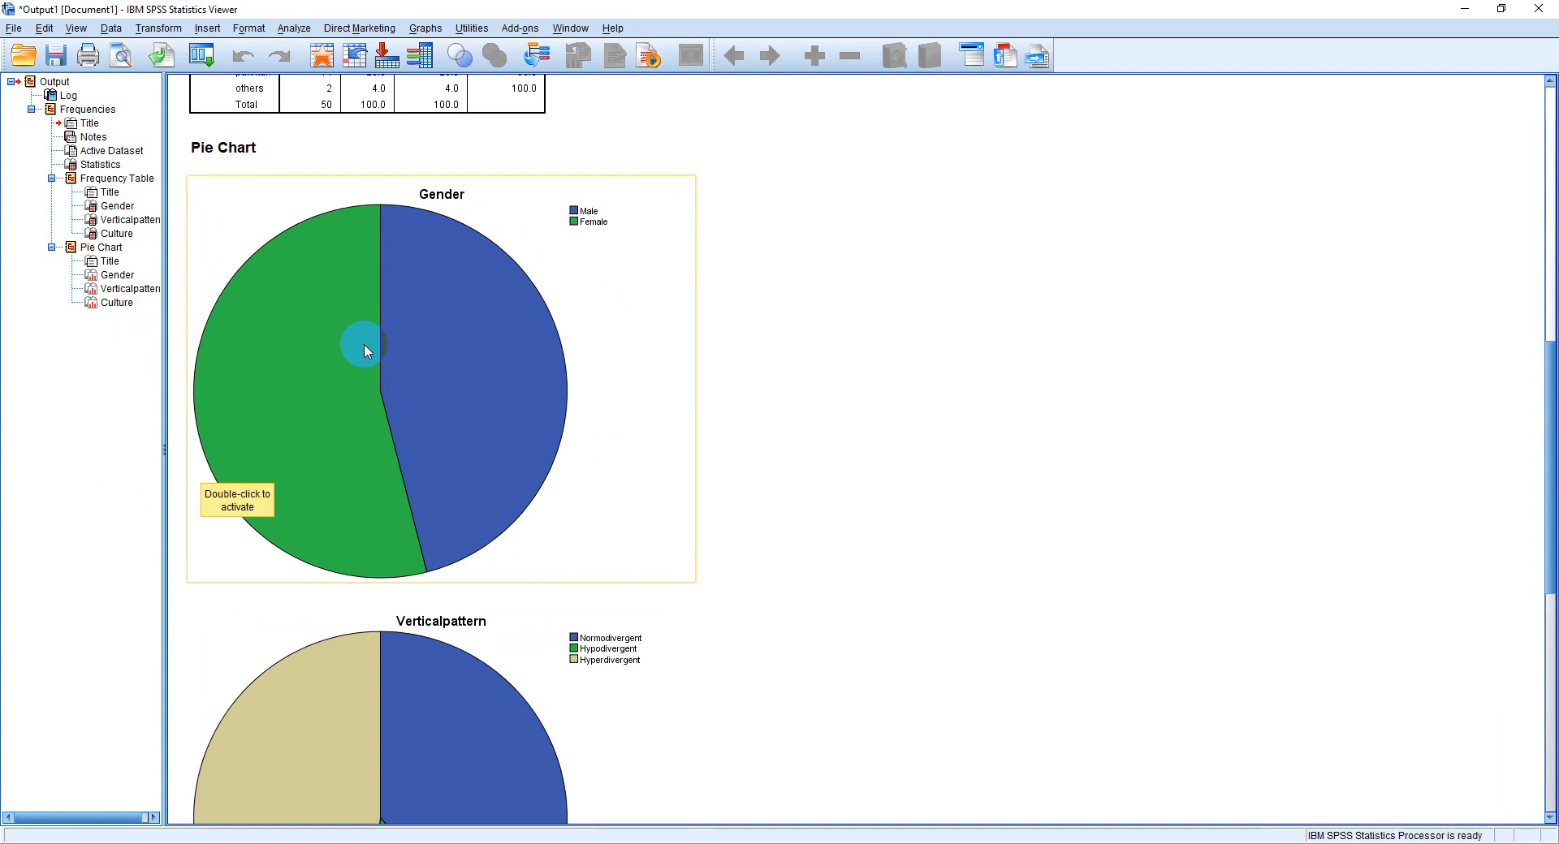
{"action": "scroll", "coordinate": [247, 602], "scroll_direction": "down", "scroll_amount": 3}
{"action": "scroll", "coordinate": [247, 602], "scroll_direction": "down", "scroll_amount": 1}
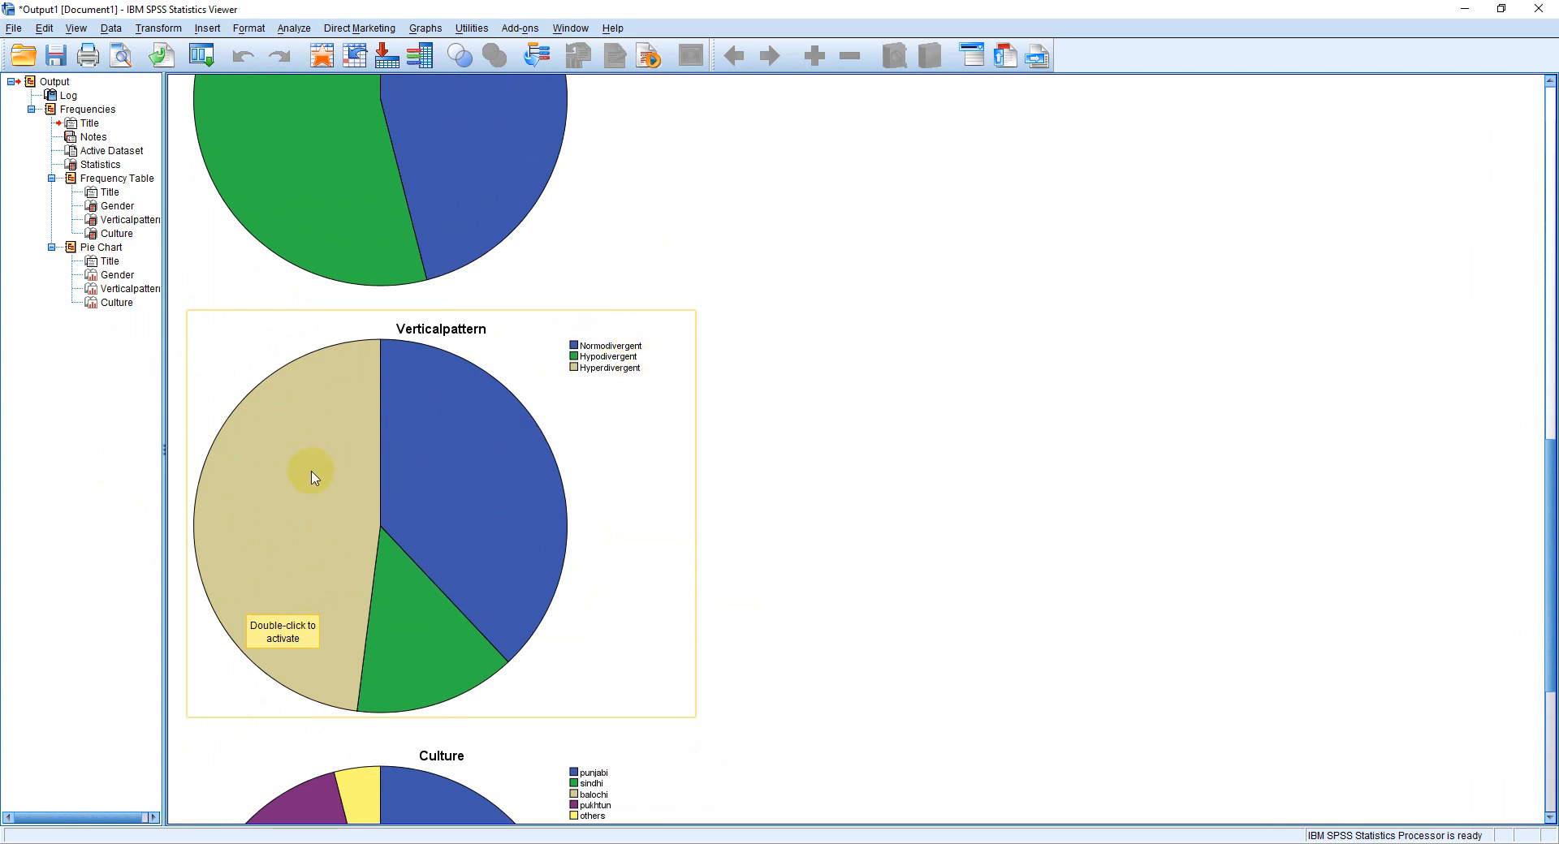
{"action": "scroll", "coordinate": [311, 475], "scroll_direction": "down", "scroll_amount": 5}
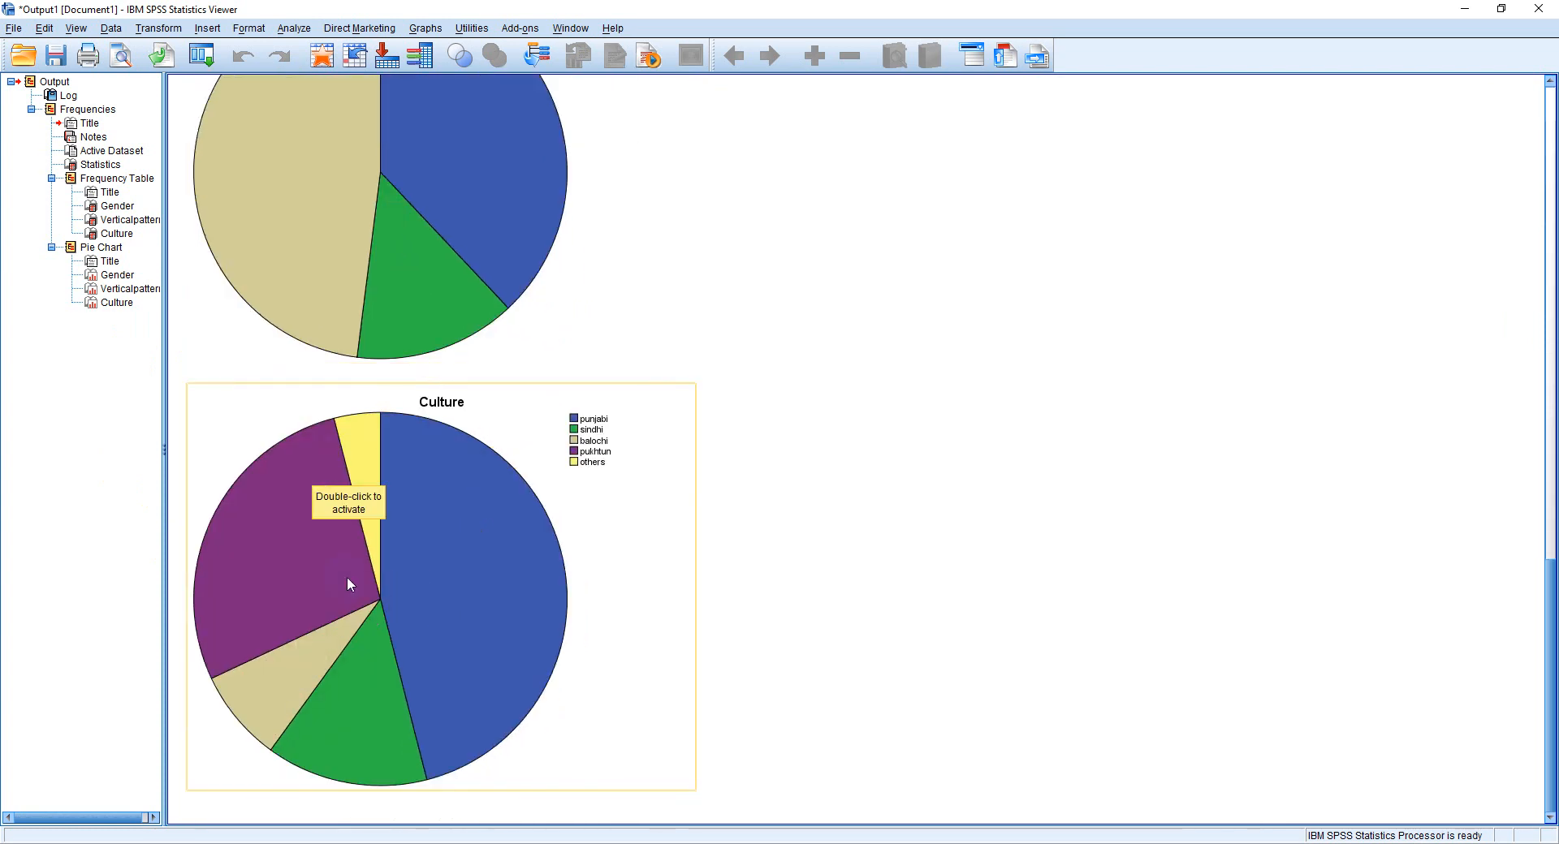
{"action": "scroll", "coordinate": [458, 599], "scroll_direction": "up", "scroll_amount": 15}
{"action": "scroll", "coordinate": [458, 599], "scroll_direction": "down", "scroll_amount": 6}
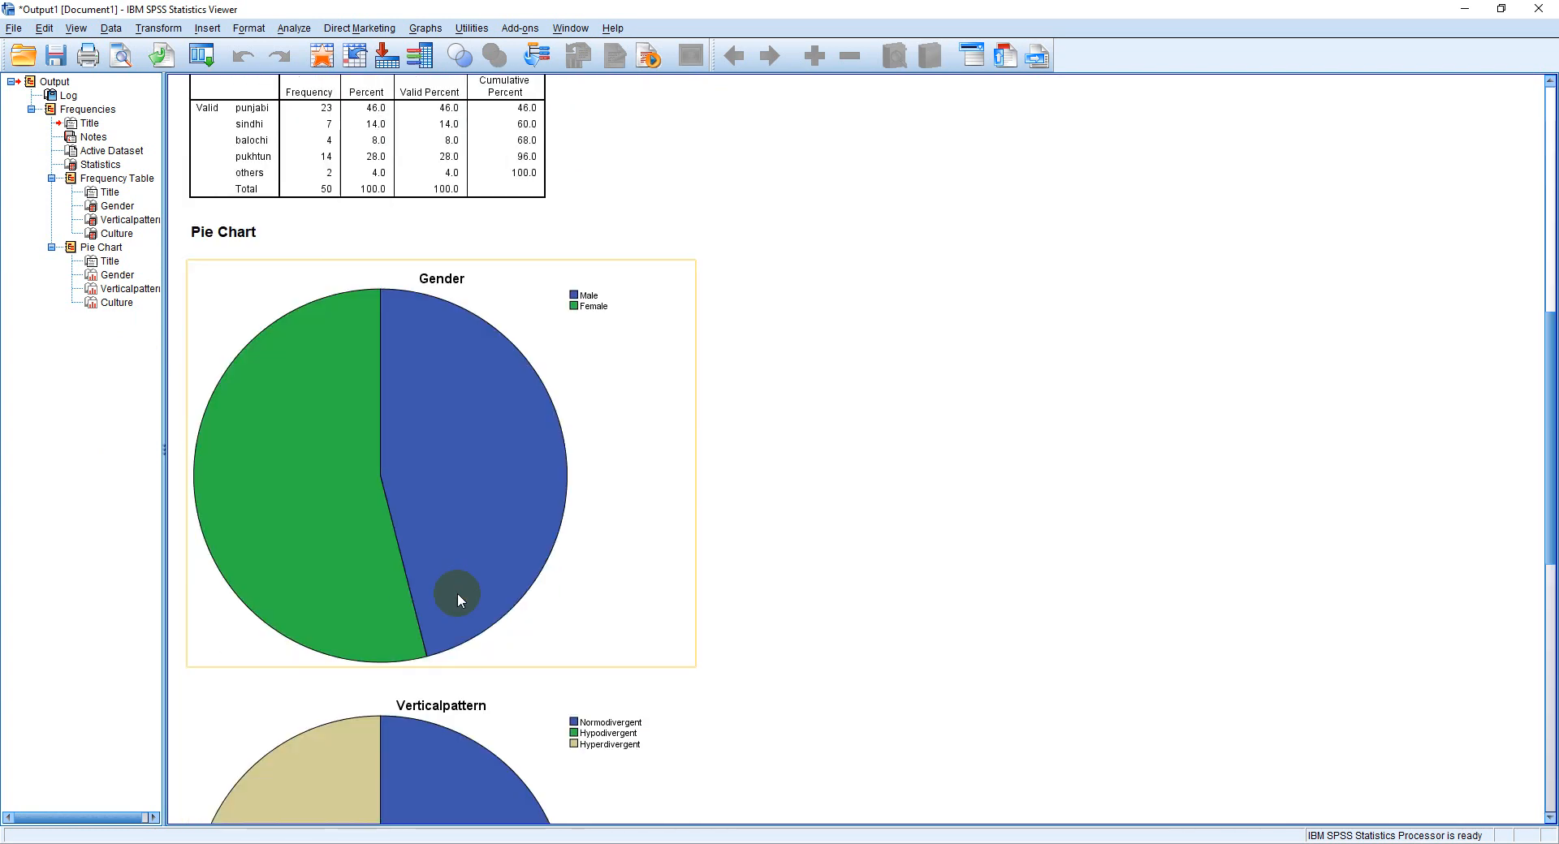
Show percentage data labels on the Gender pie chart and close the chart editor.
{"action": "left_click", "coordinate": [400, 408]}
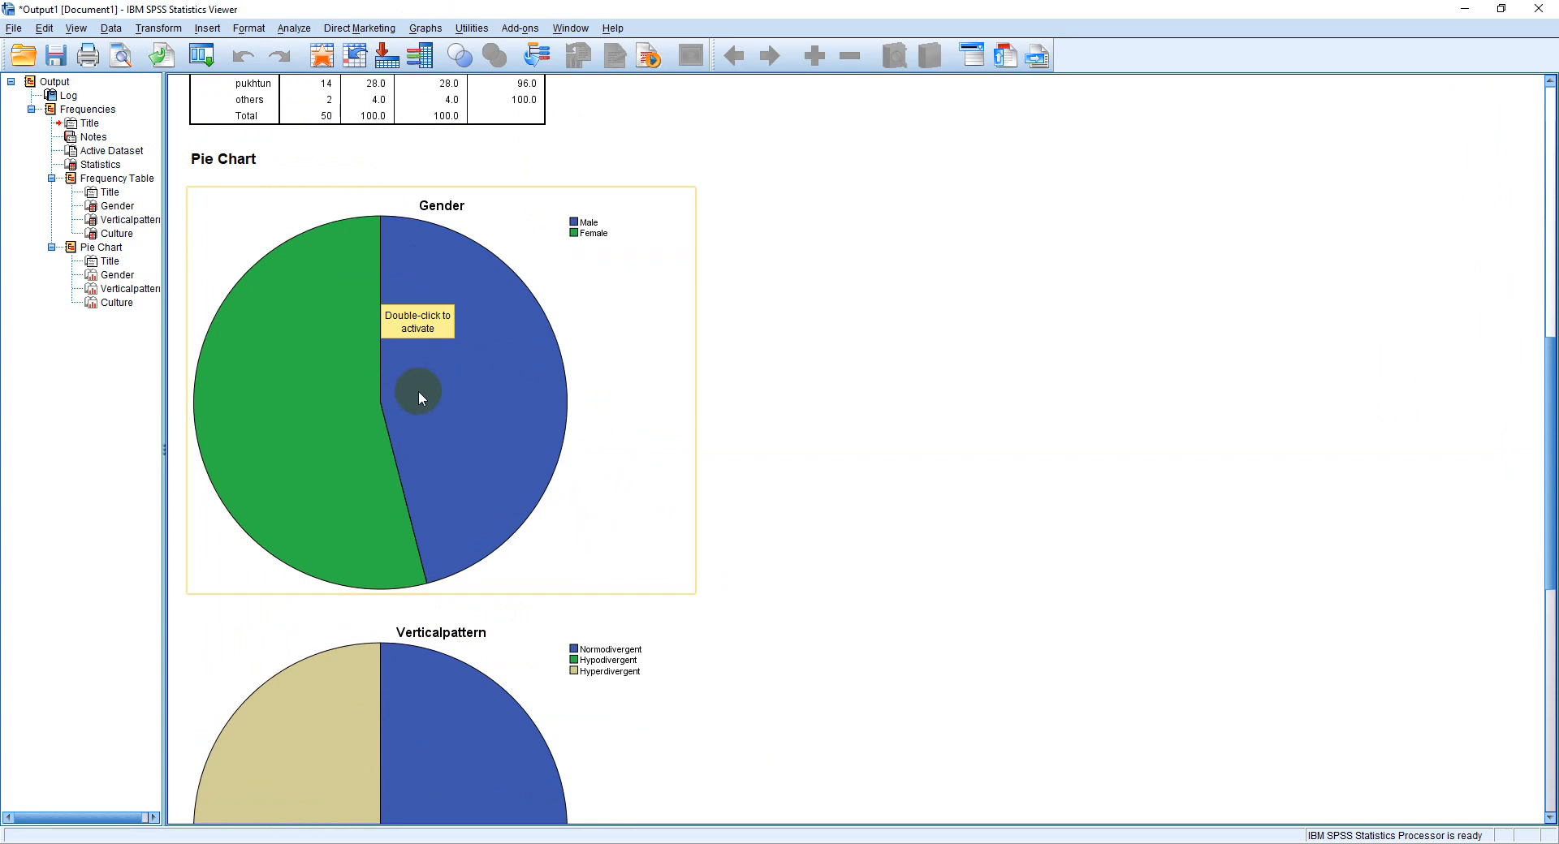
{"action": "double_click", "coordinate": [418, 394]}
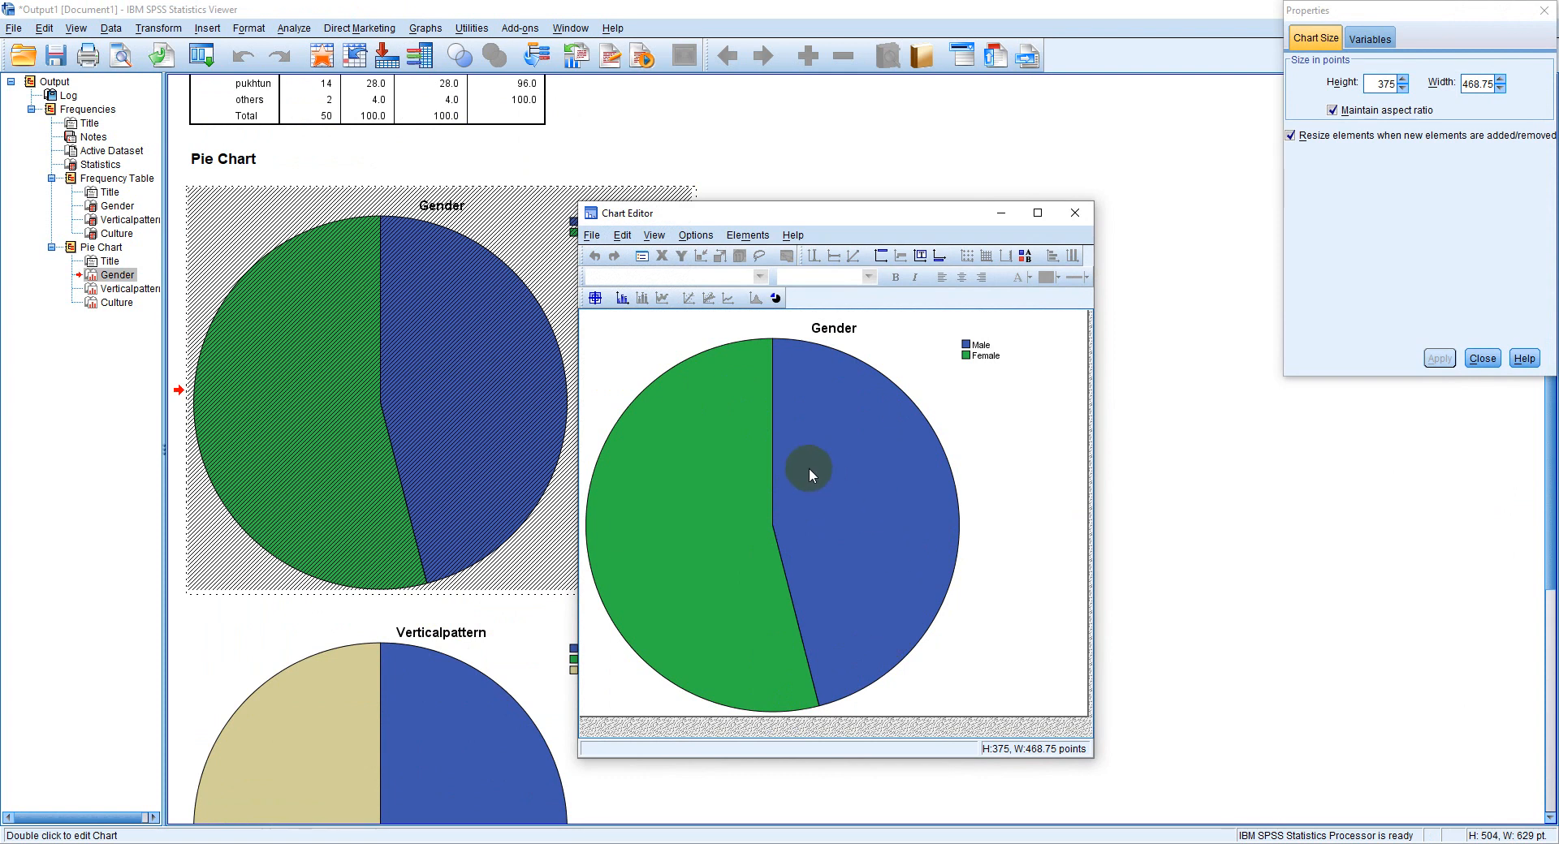
{"action": "left_click", "coordinate": [622, 299]}
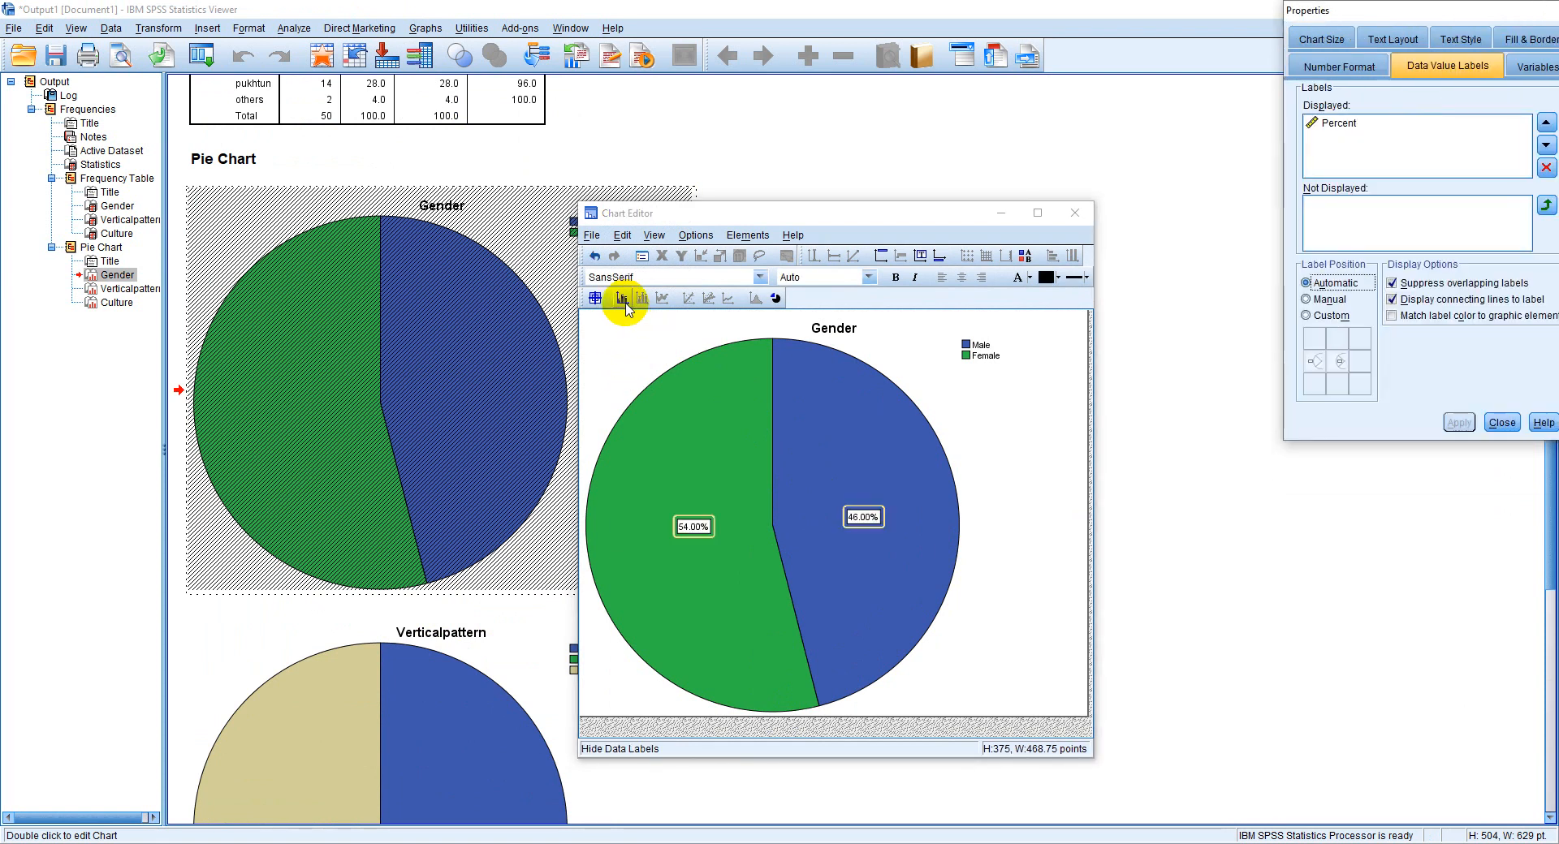
{"action": "left_click", "coordinate": [690, 532]}
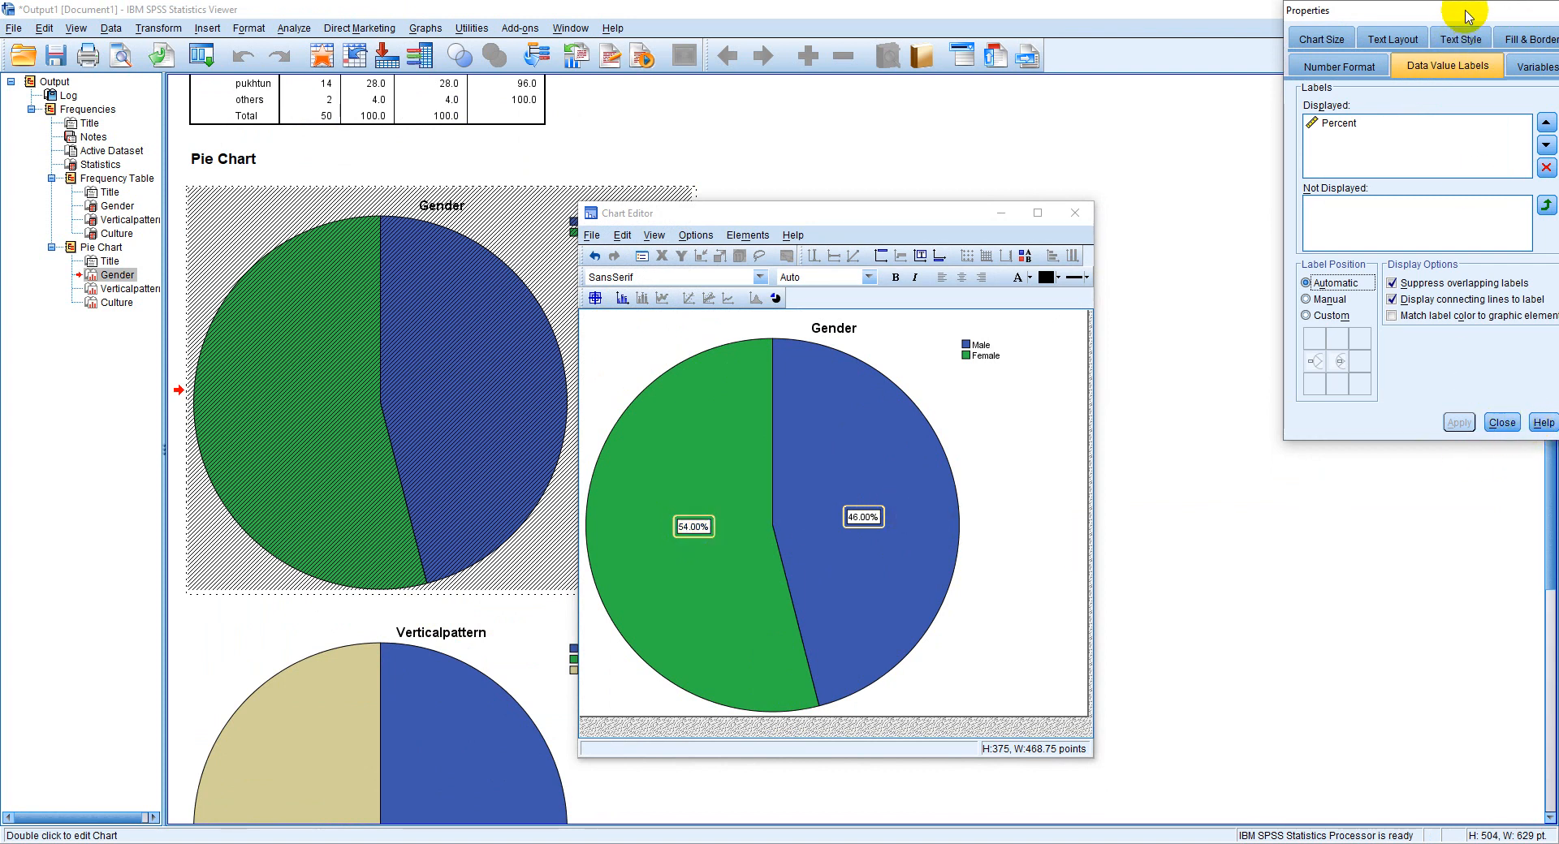
{"action": "left_click_drag", "start_coordinate": [1467, 17], "coordinate": [1345, 37]}
{"action": "left_click", "coordinate": [1376, 447]}
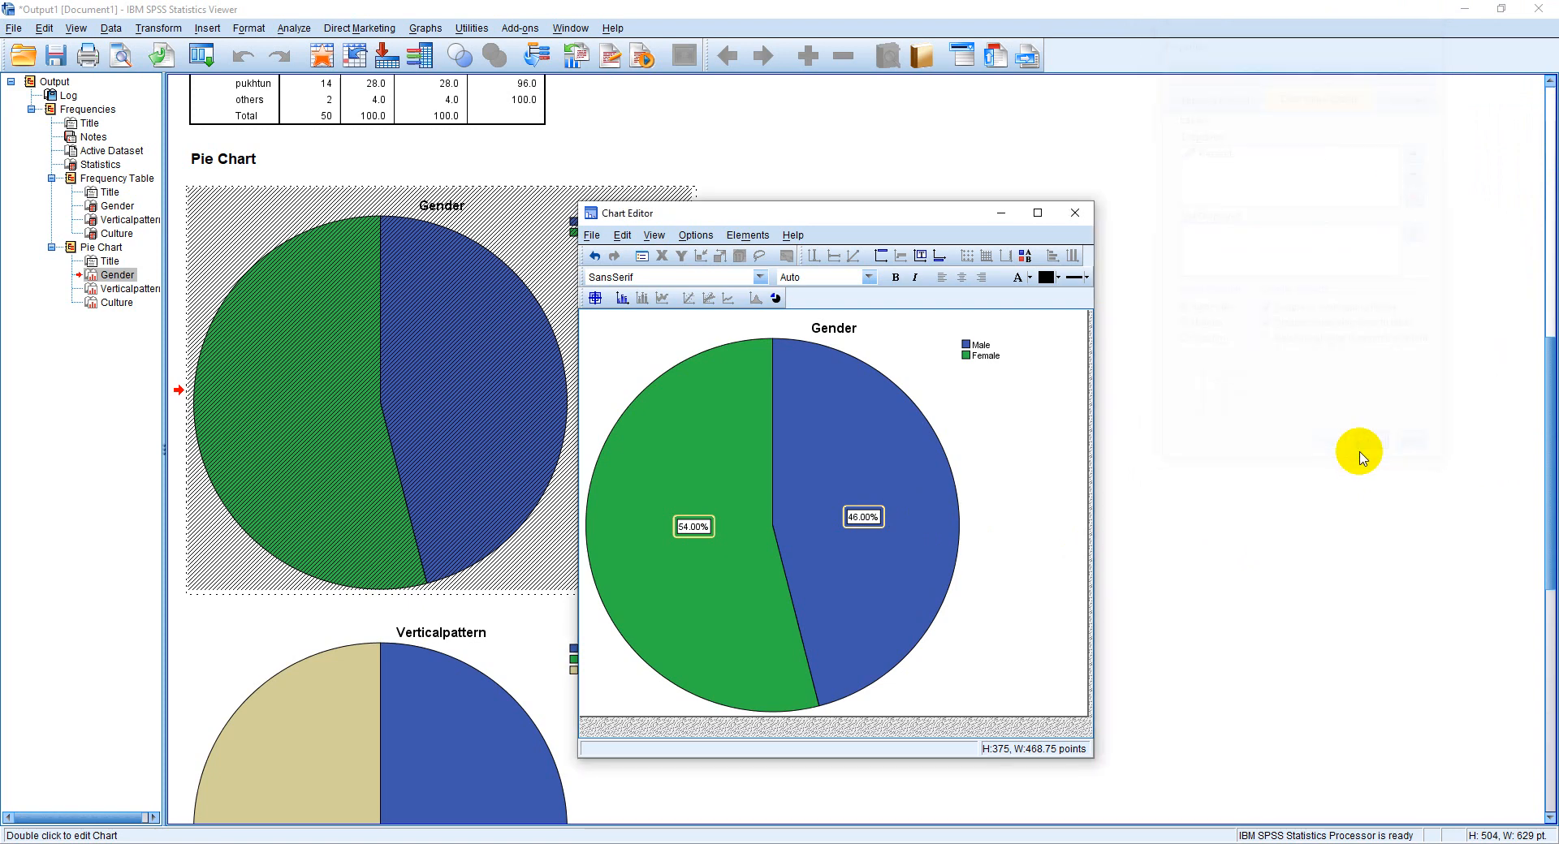
{"action": "left_click", "coordinate": [1075, 216]}
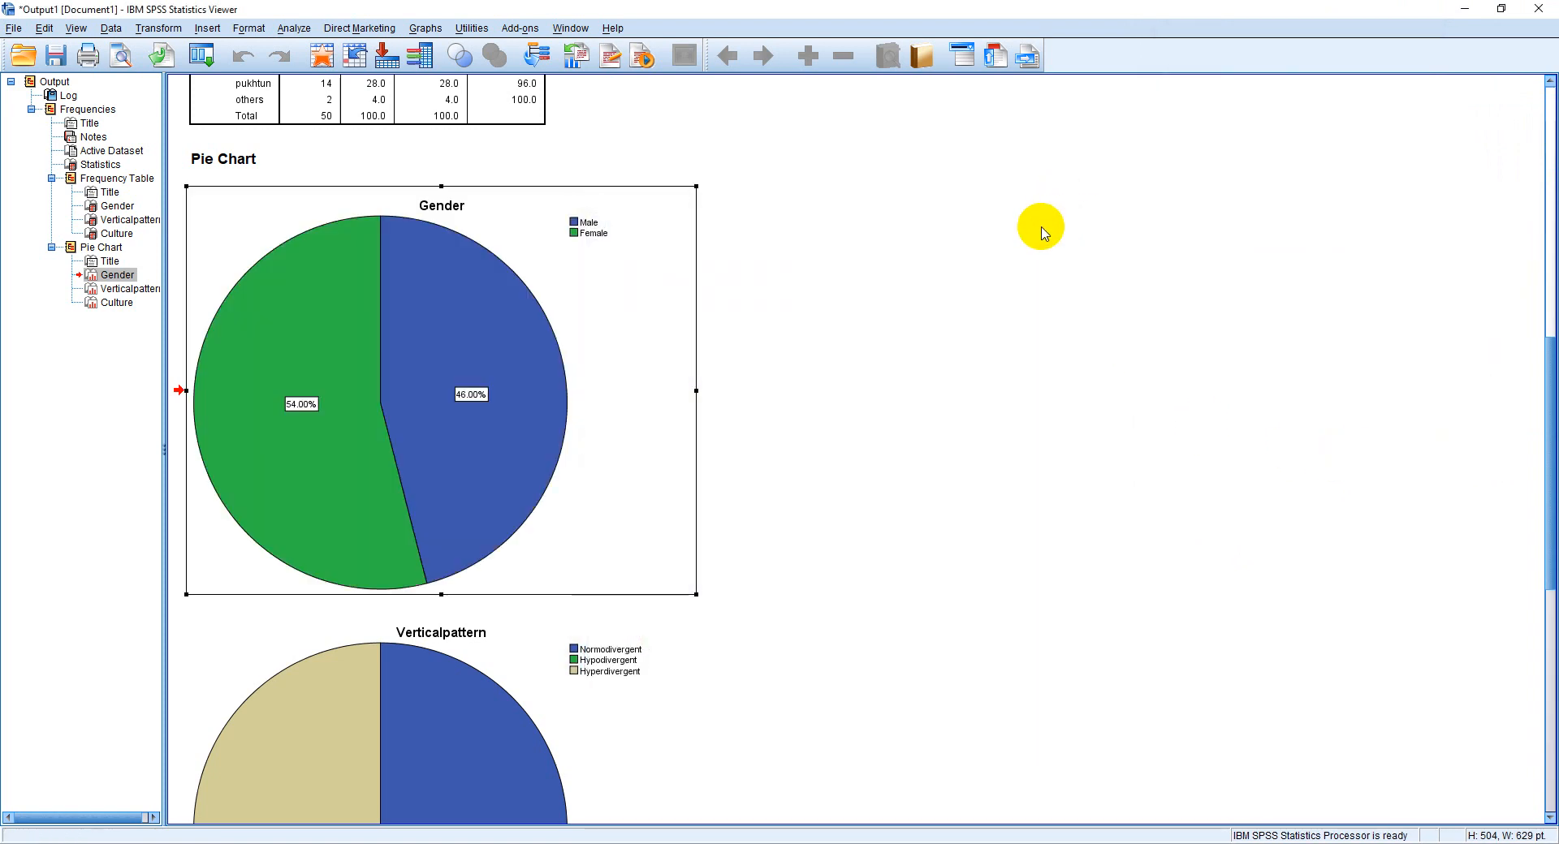
Compare the percentage labels on the Gender pie chart with the percentages in the Gender frequency table.
{"action": "left_click", "coordinate": [273, 413]}
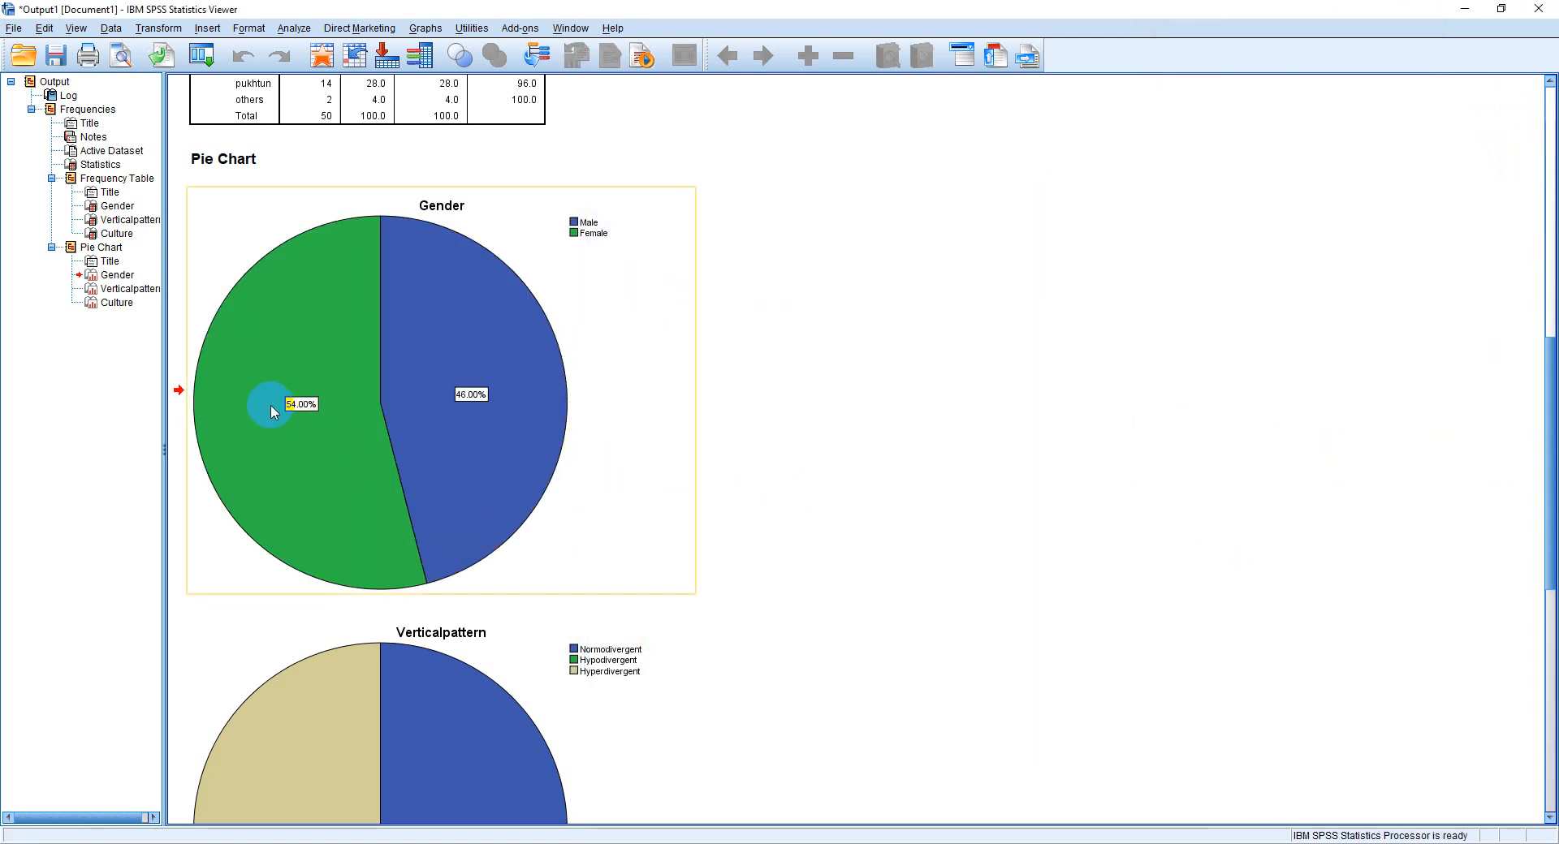
{"action": "left_click", "coordinate": [325, 412]}
{"action": "scroll", "coordinate": [465, 407], "scroll_direction": "up", "scroll_amount": 3}
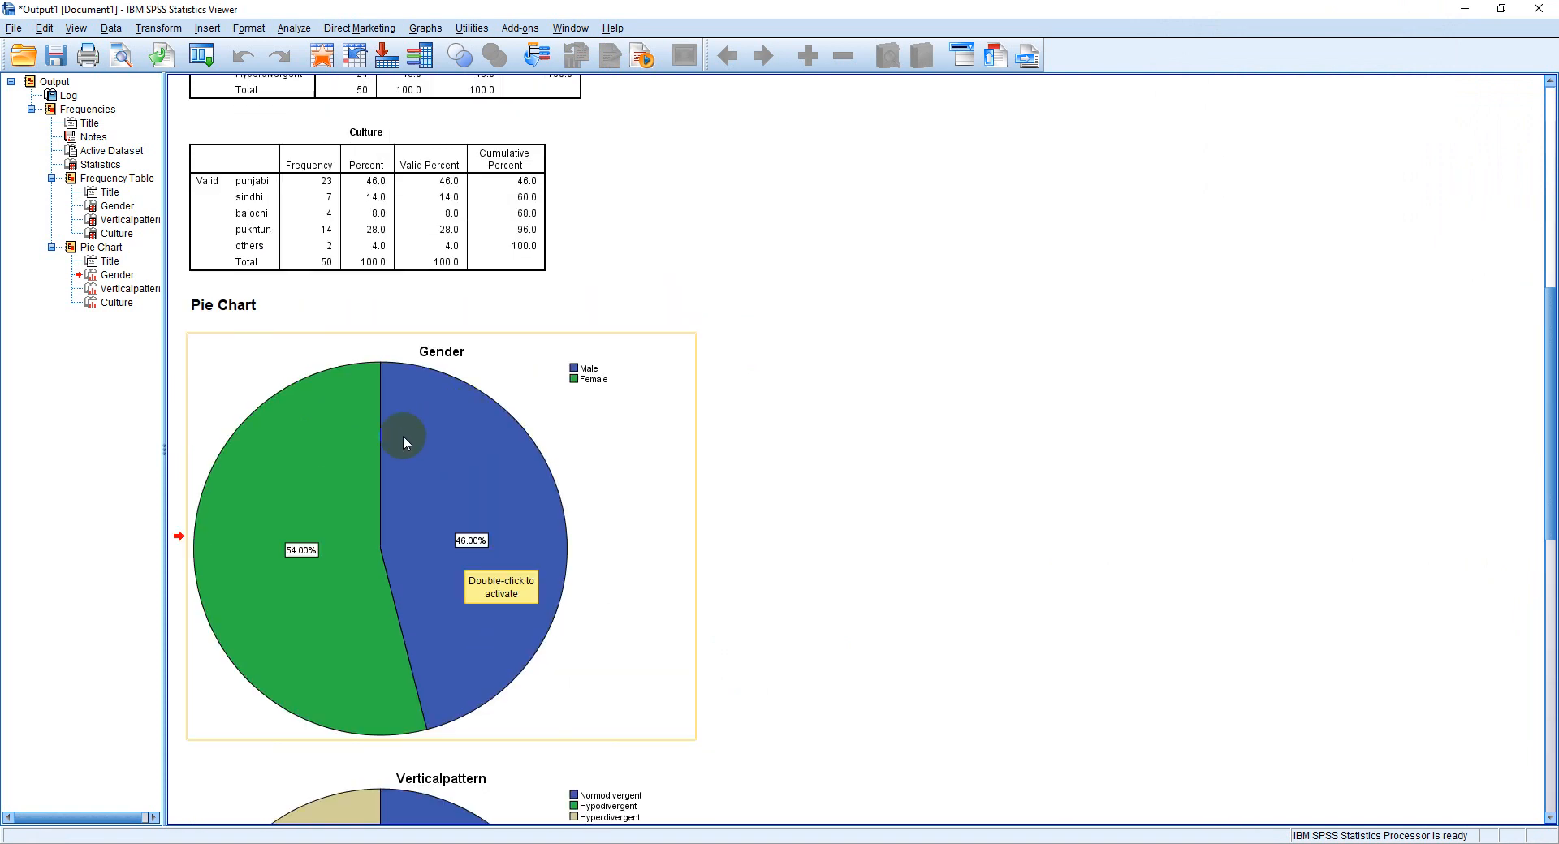
{"action": "scroll", "coordinate": [402, 435], "scroll_direction": "up", "scroll_amount": 6}
{"action": "left_click", "coordinate": [243, 223]}
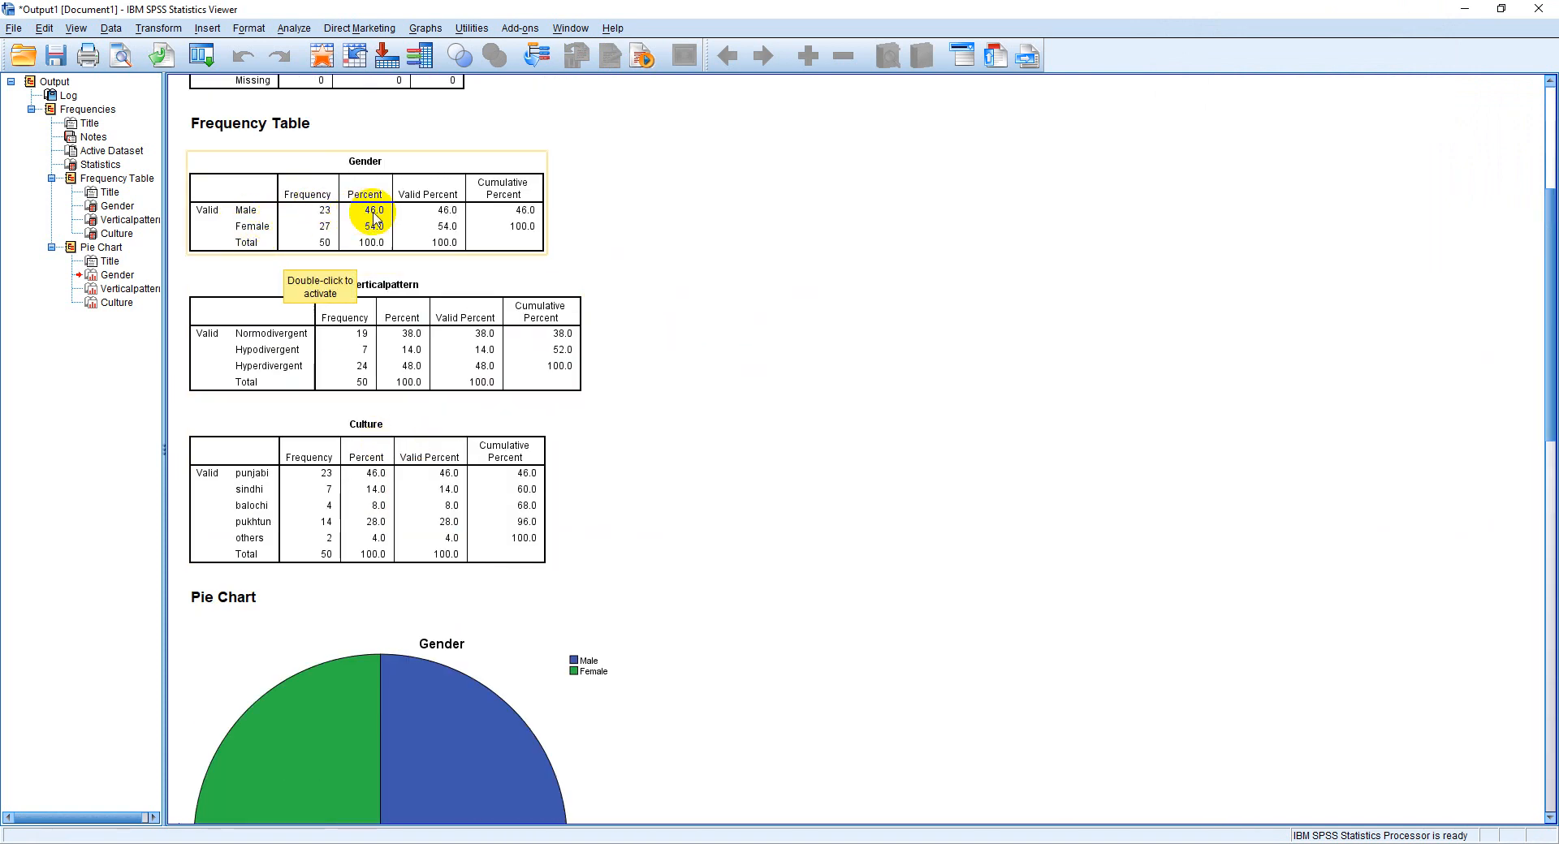
{"action": "scroll", "coordinate": [487, 422], "scroll_direction": "down", "scroll_amount": 6}
{"action": "left_click", "coordinate": [345, 552]}
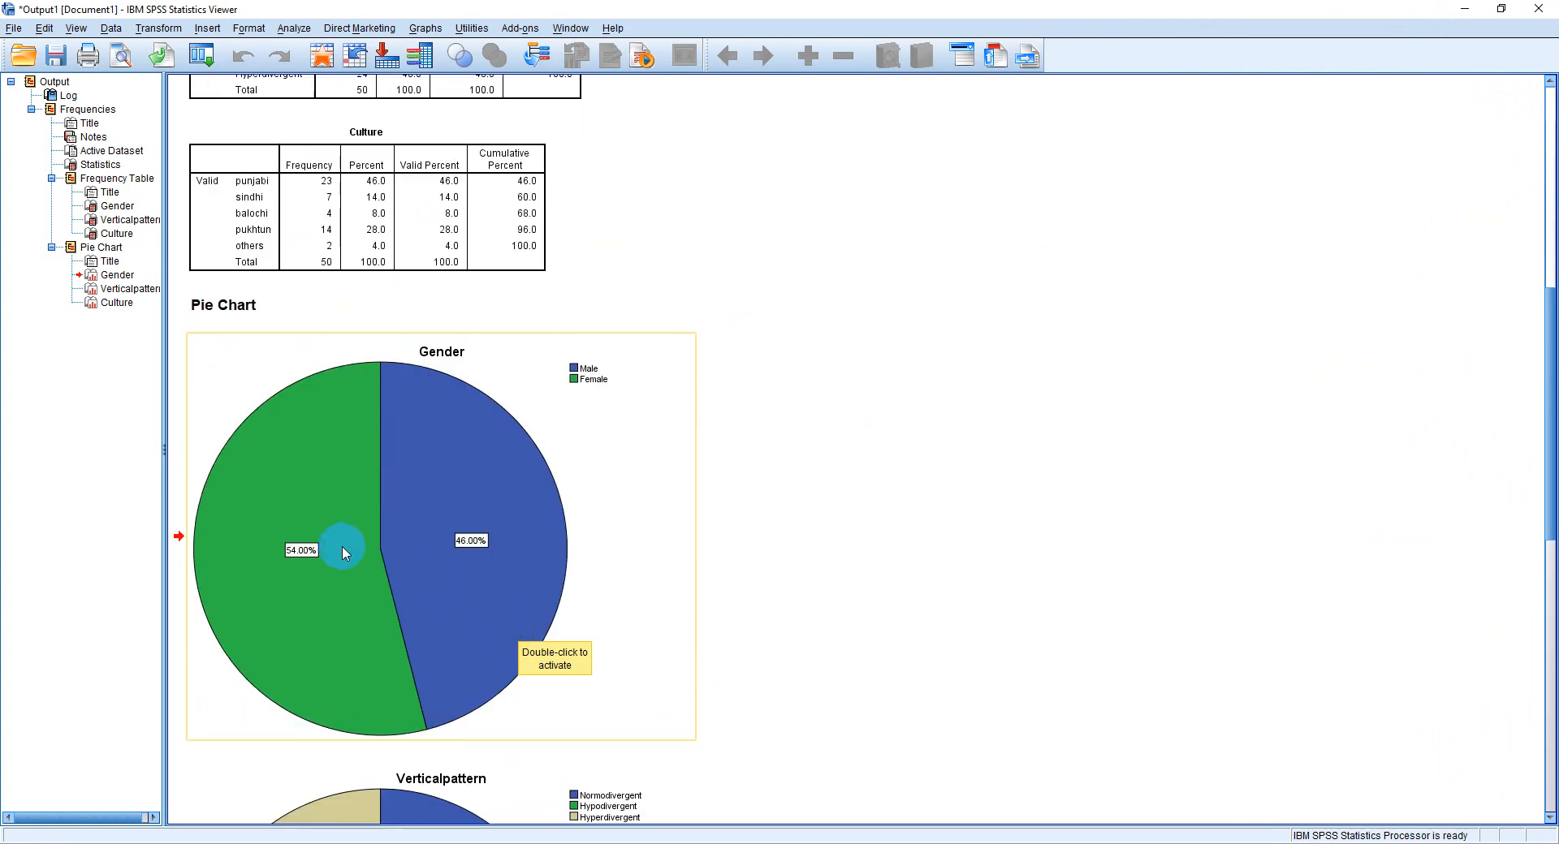
Show percentage data labels on the Verticalpattern pie chart and close the chart editor.
{"action": "scroll", "coordinate": [376, 583], "scroll_direction": "down", "scroll_amount": 10}
{"action": "double_click", "coordinate": [364, 463]}
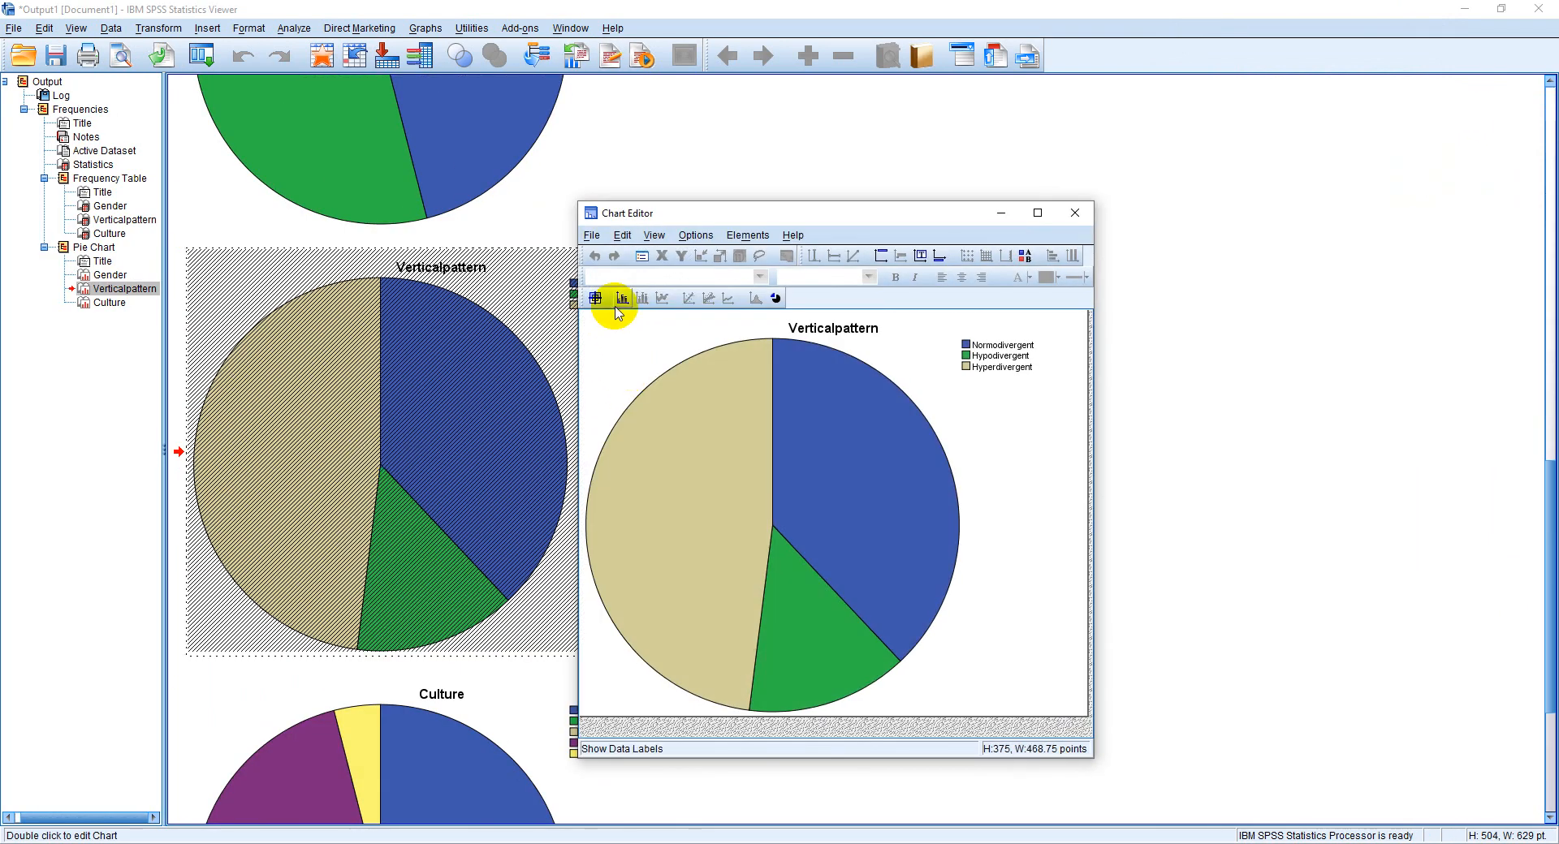
{"action": "left_click", "coordinate": [621, 299]}
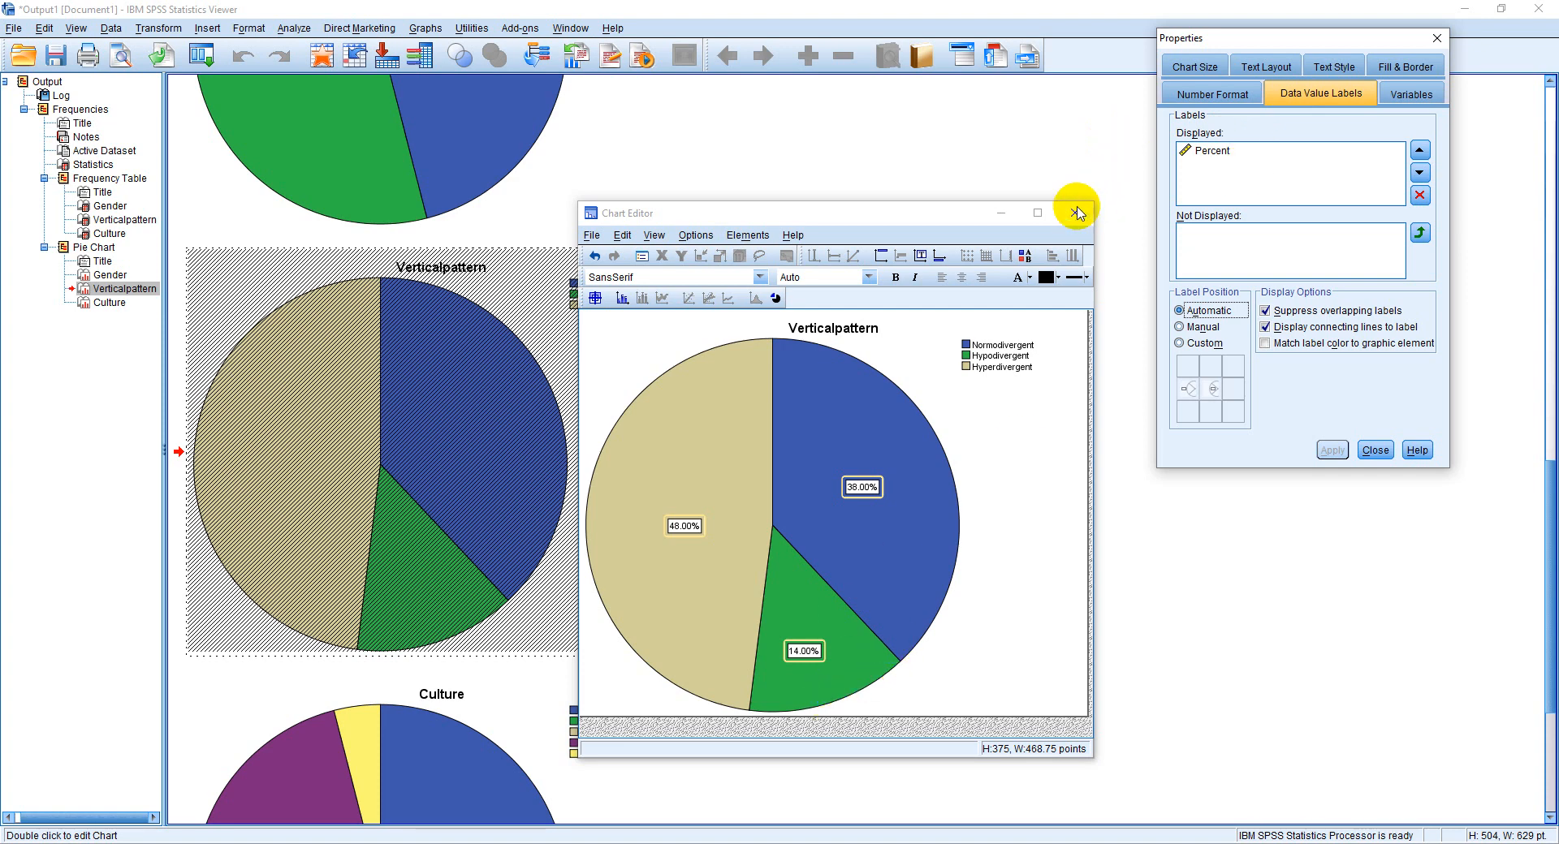
{"action": "left_click", "coordinate": [1077, 213]}
{"action": "left_click", "coordinate": [404, 479]}
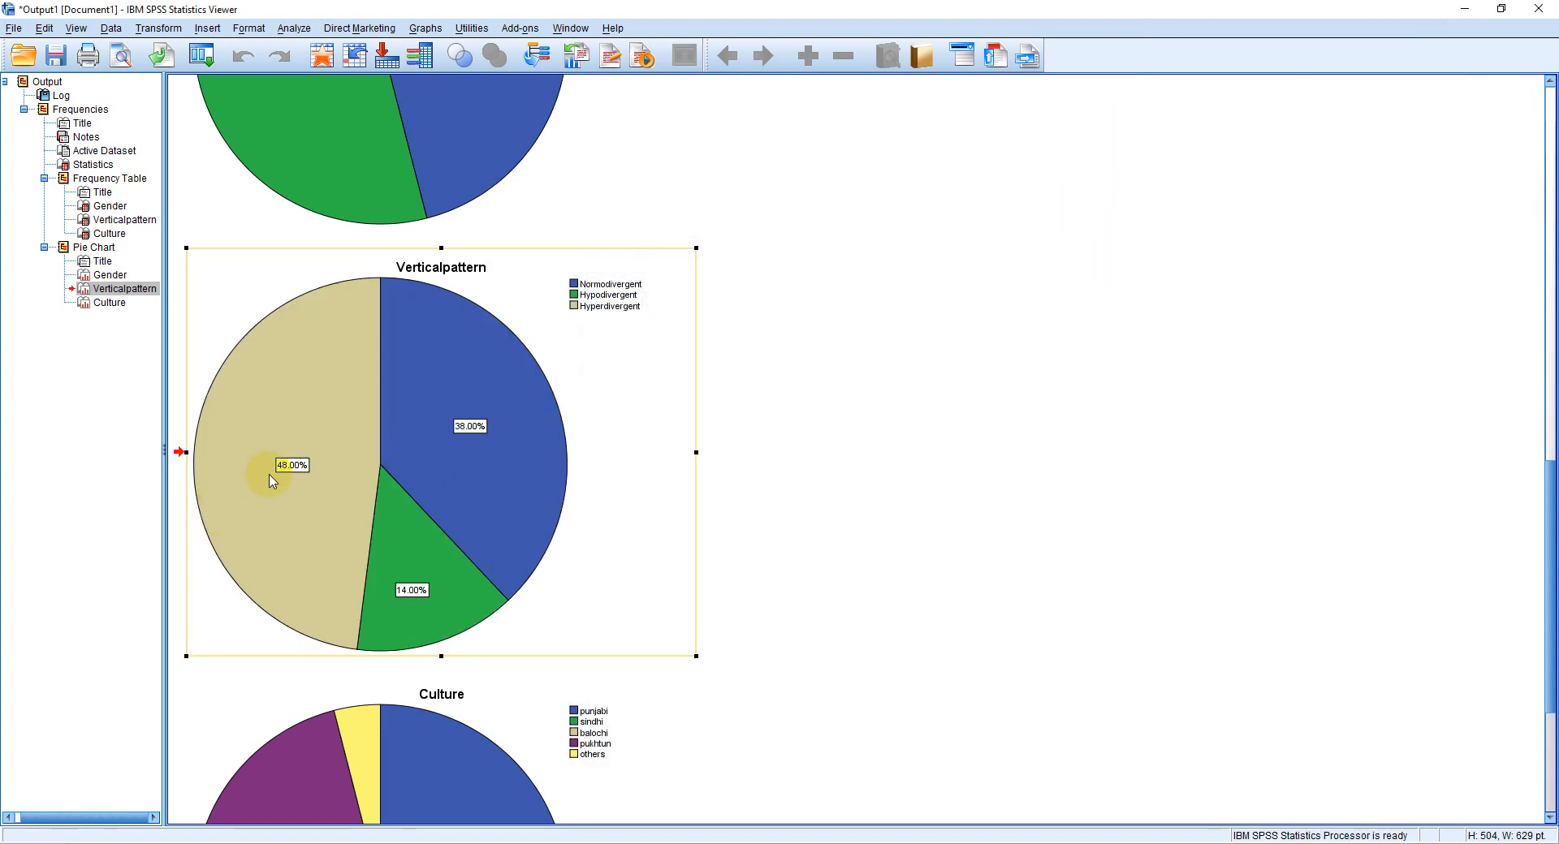
Show percentage data labels on the Culture pie chart, close the chart editor and deselect the chart.
{"action": "scroll", "coordinate": [414, 569], "scroll_direction": "down", "scroll_amount": 3}
{"action": "left_click", "coordinate": [386, 543]}
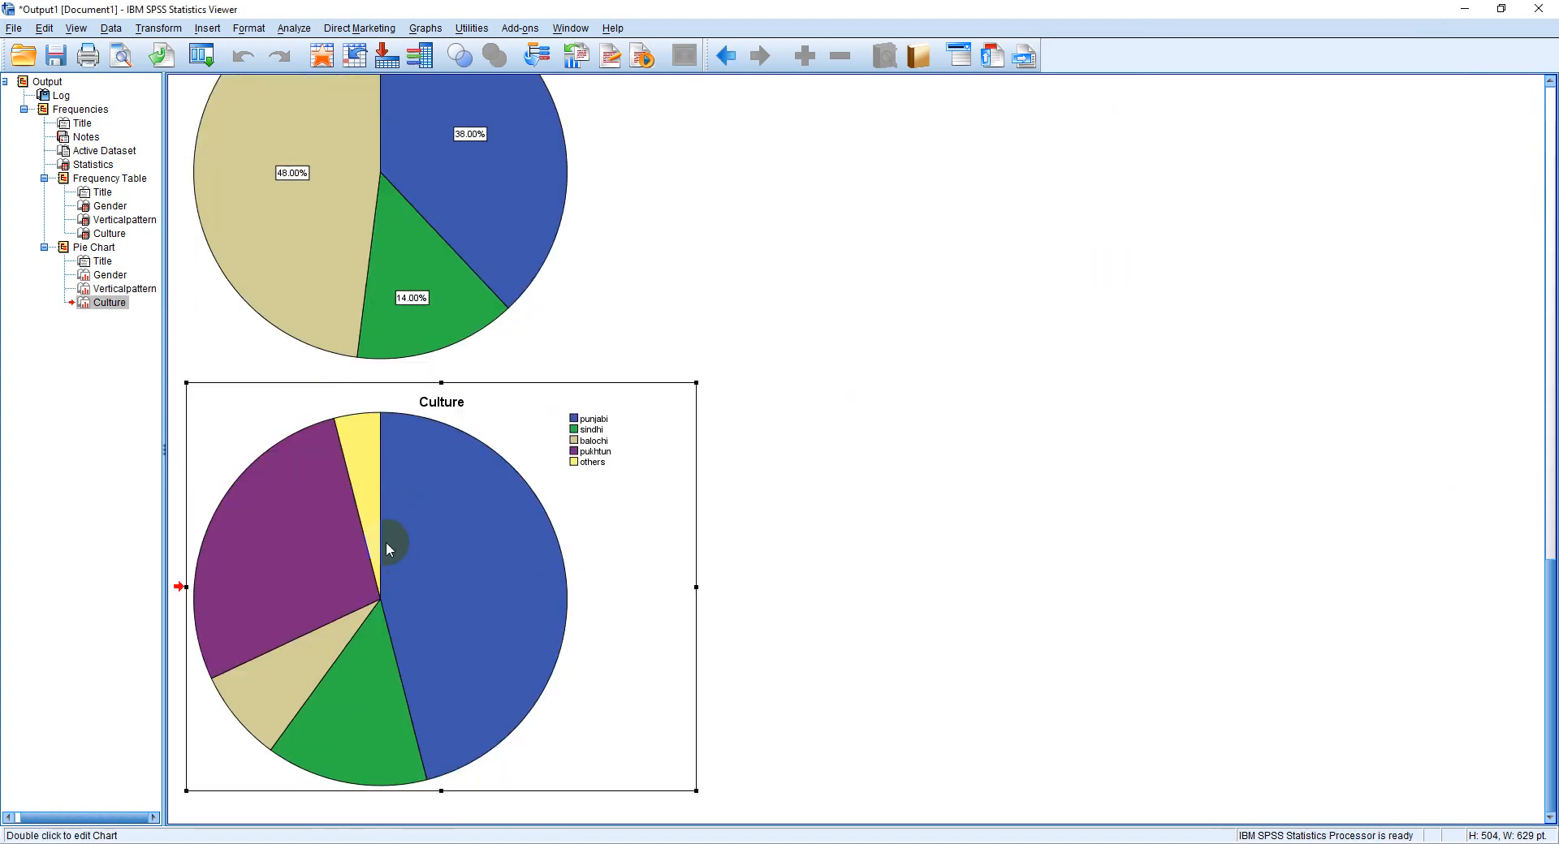
{"action": "double_click", "coordinate": [386, 543]}
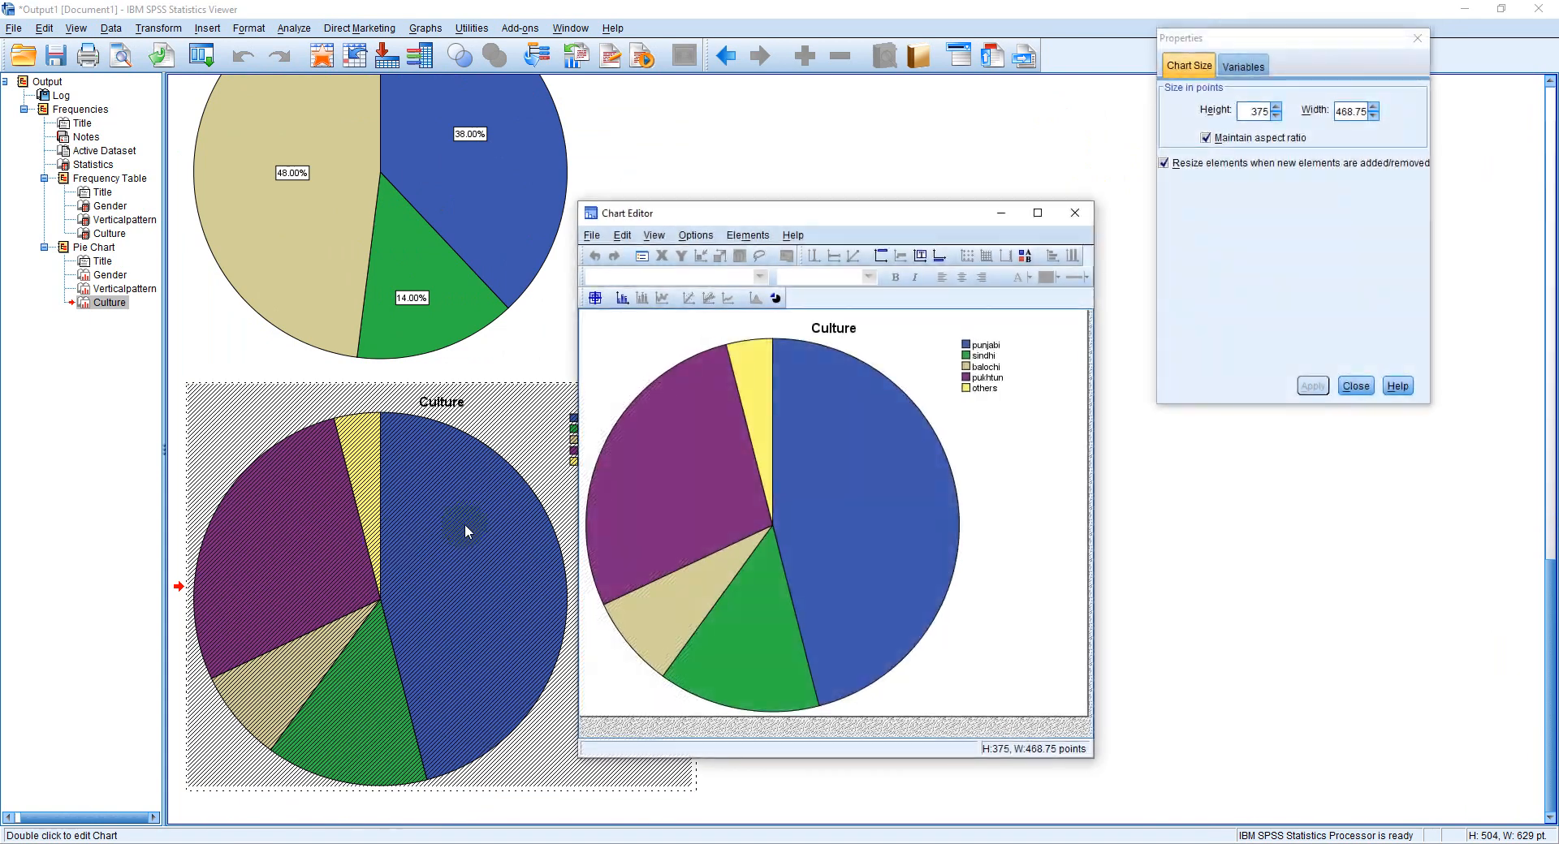
{"action": "left_click", "coordinate": [597, 298]}
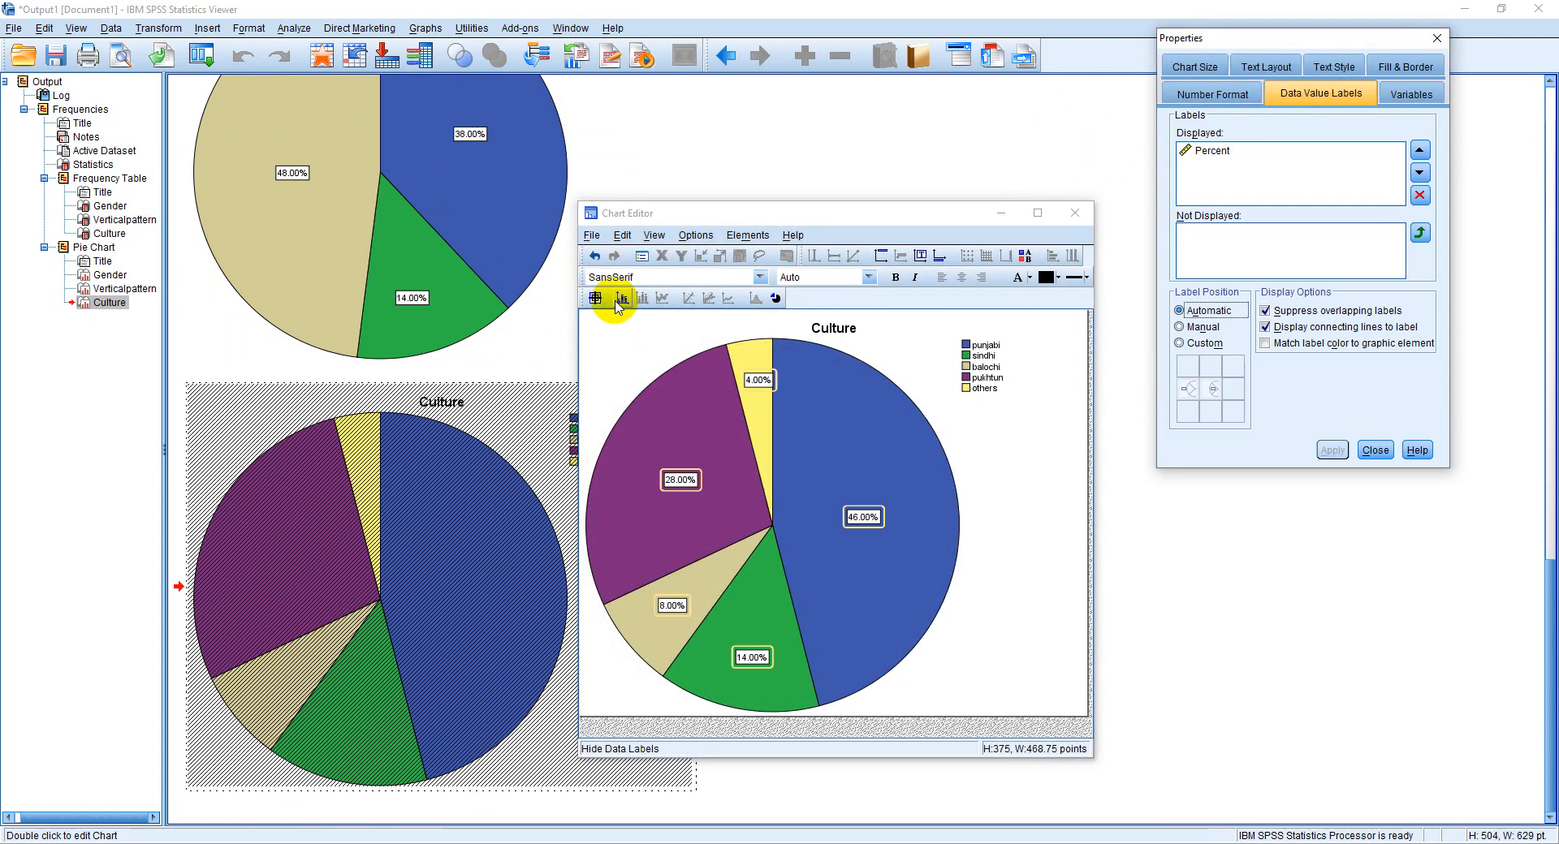
{"action": "left_click", "coordinate": [1438, 38]}
{"action": "left_click", "coordinate": [1075, 213]}
{"action": "left_click", "coordinate": [816, 631]}
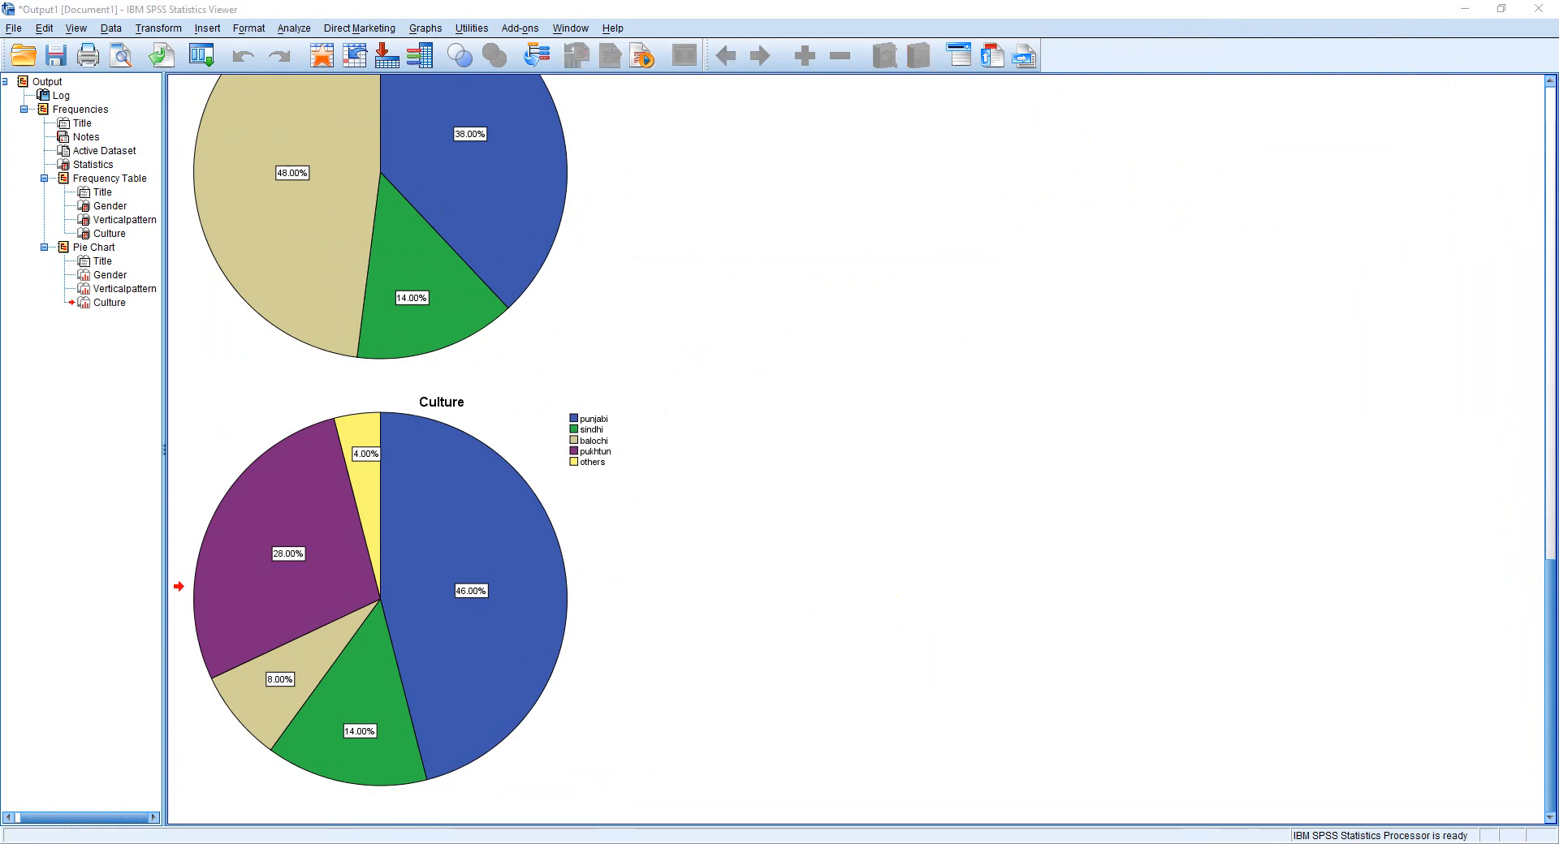
Open Word 2016, dismiss the Office activation wizard and create a blank document.
{"action": "key", "text": "super"}
{"action": "type", "text": "word"}
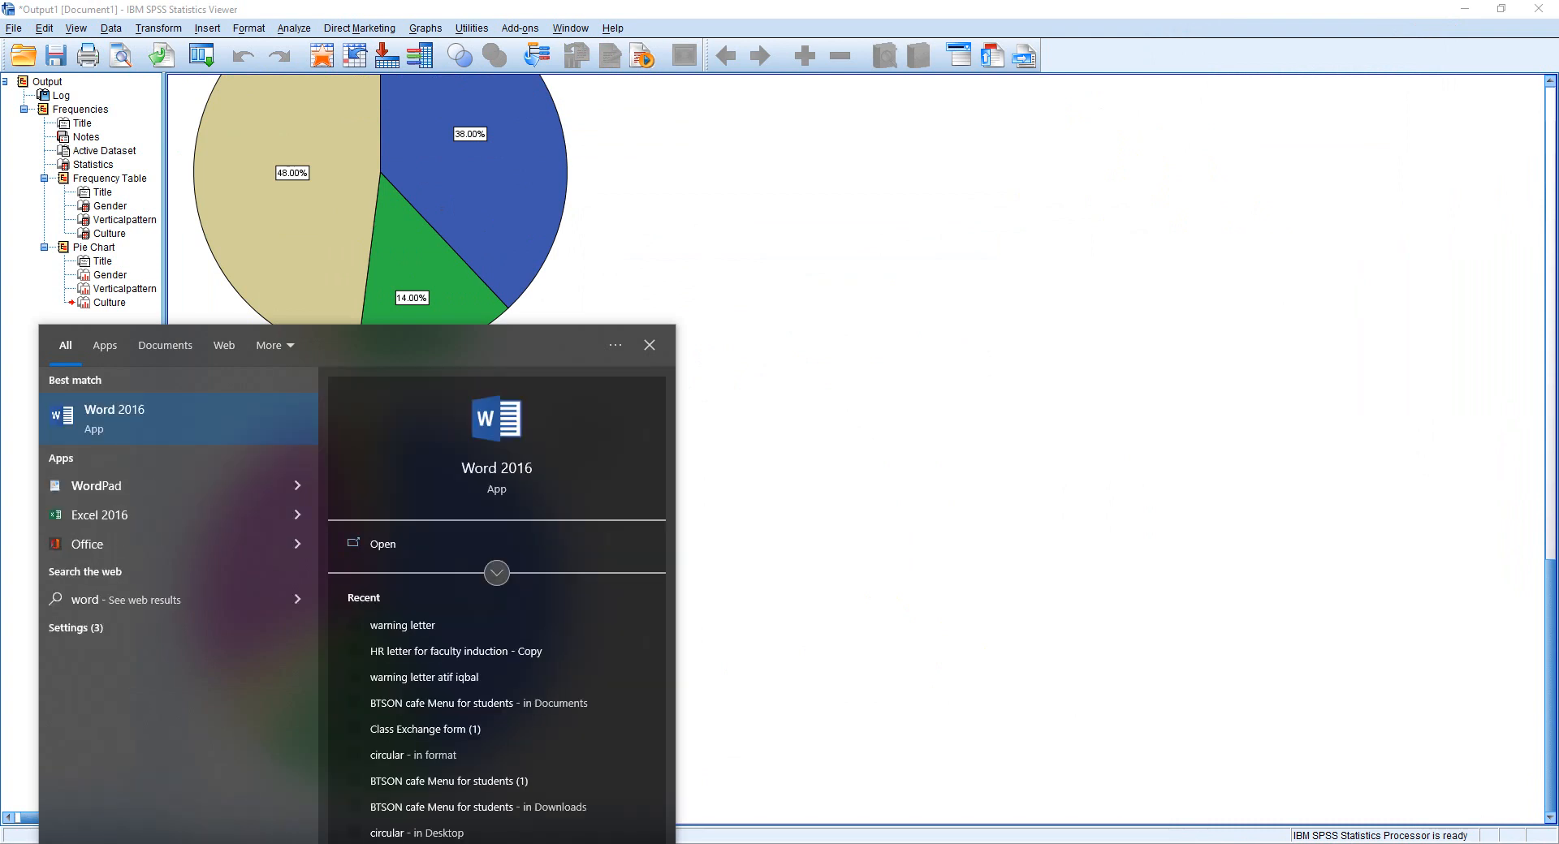
{"action": "key", "text": "Return"}
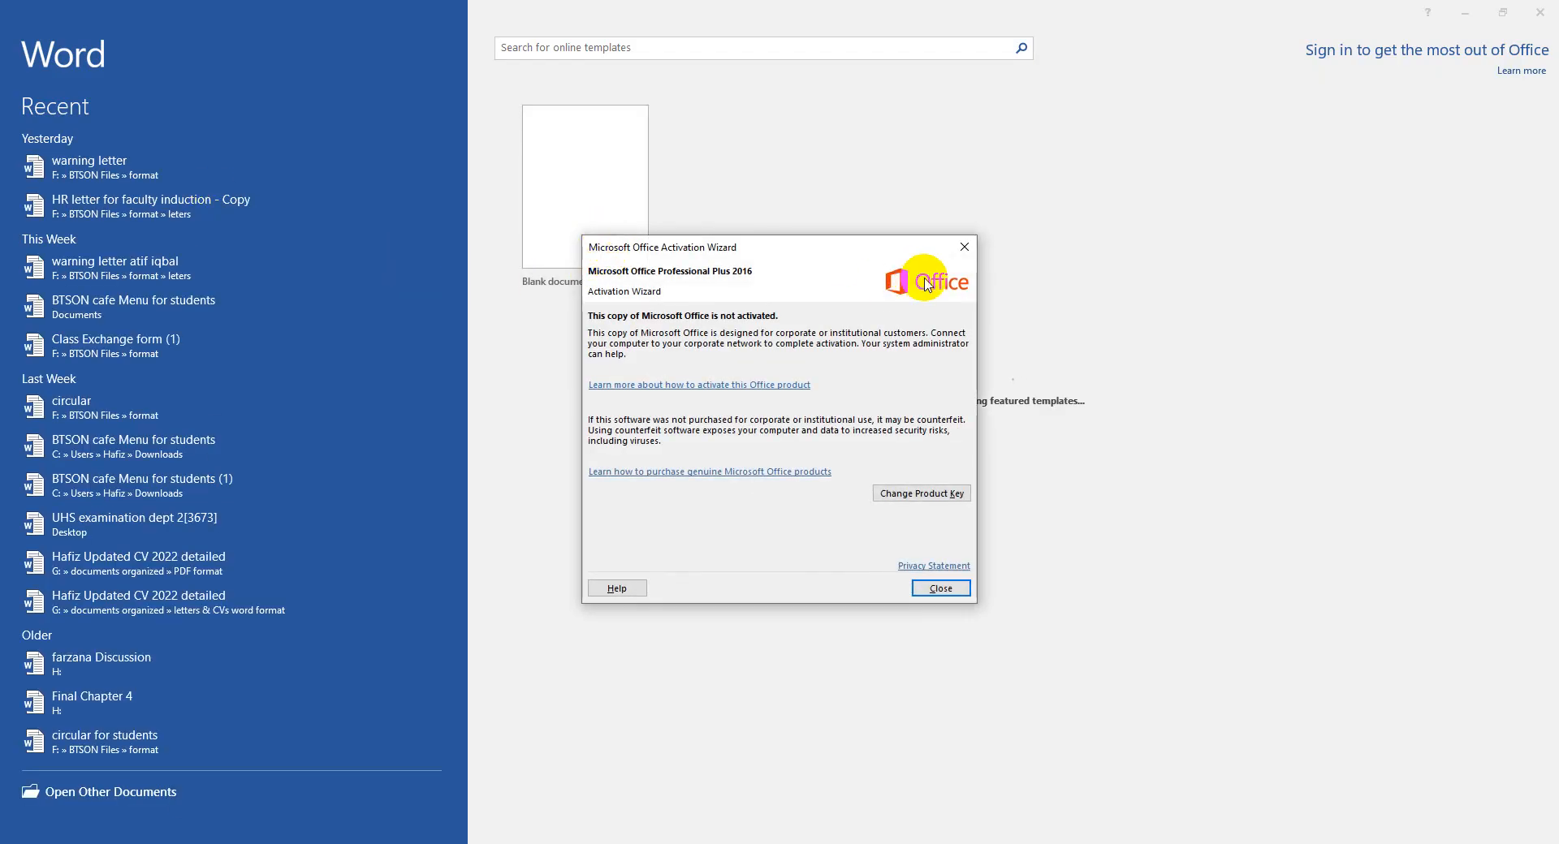
{"action": "left_click", "coordinate": [965, 246]}
{"action": "left_click", "coordinate": [589, 150]}
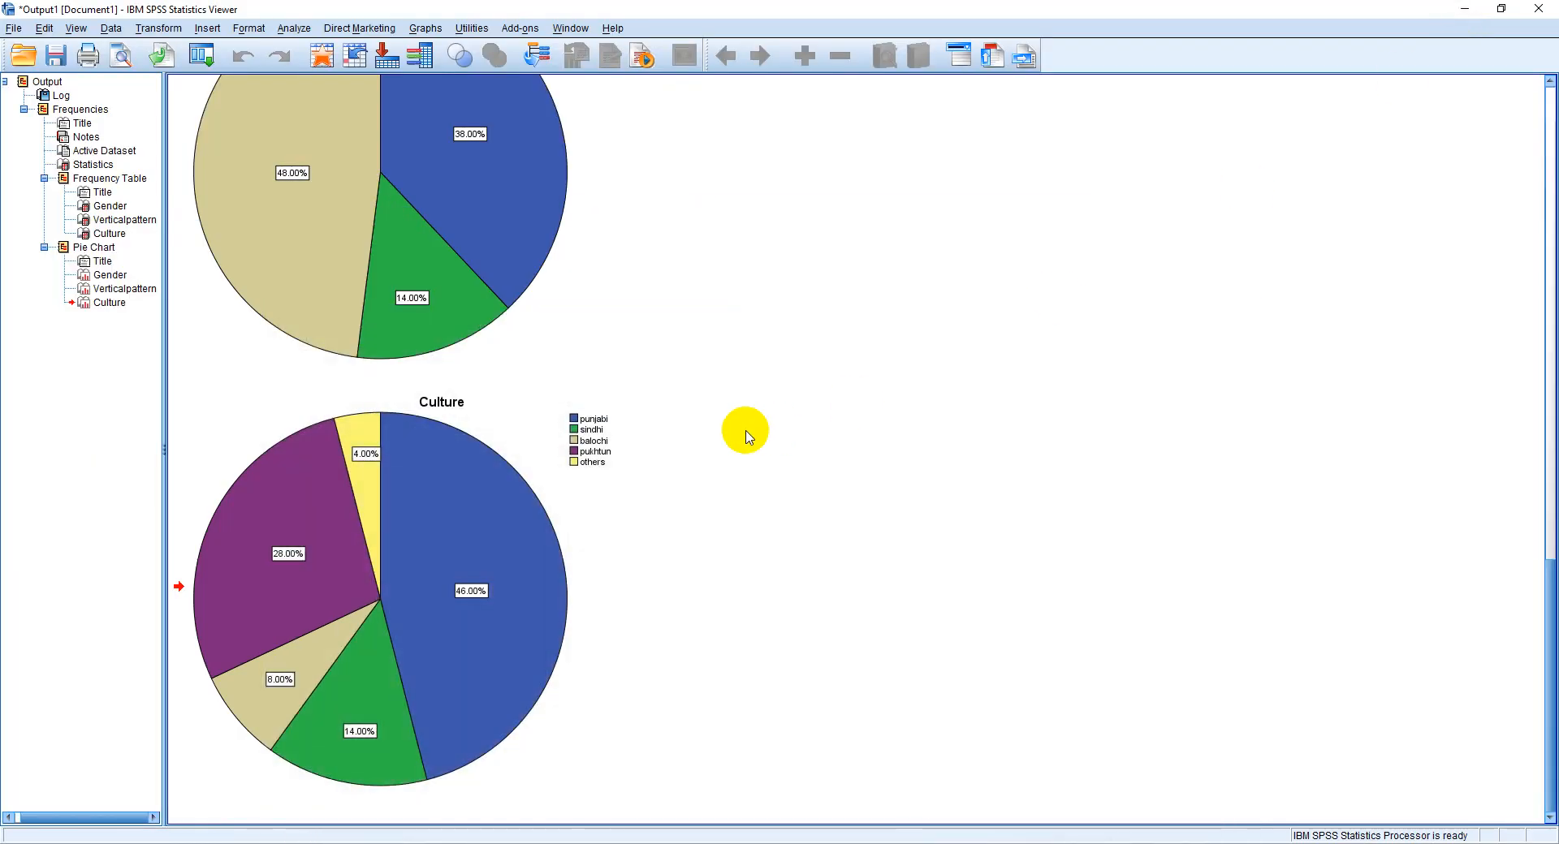
Select the Culture frequency table in the SPSS output.
{"action": "scroll", "coordinate": [751, 420], "scroll_direction": "up", "scroll_amount": 5}
{"action": "scroll", "coordinate": [723, 416], "scroll_direction": "up", "scroll_amount": 9}
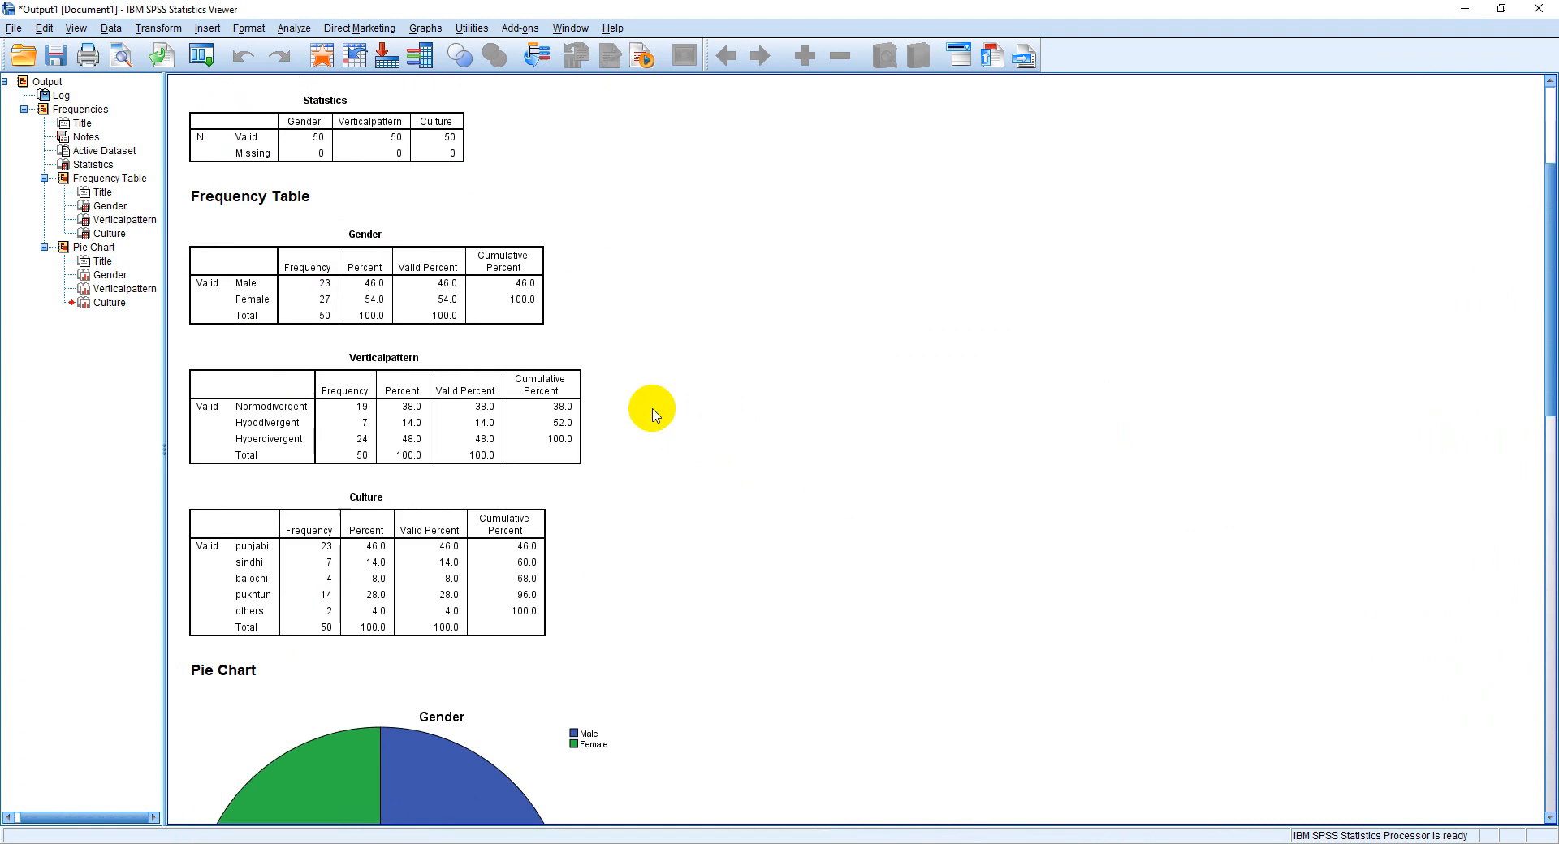
{"action": "left_click", "coordinate": [268, 559]}
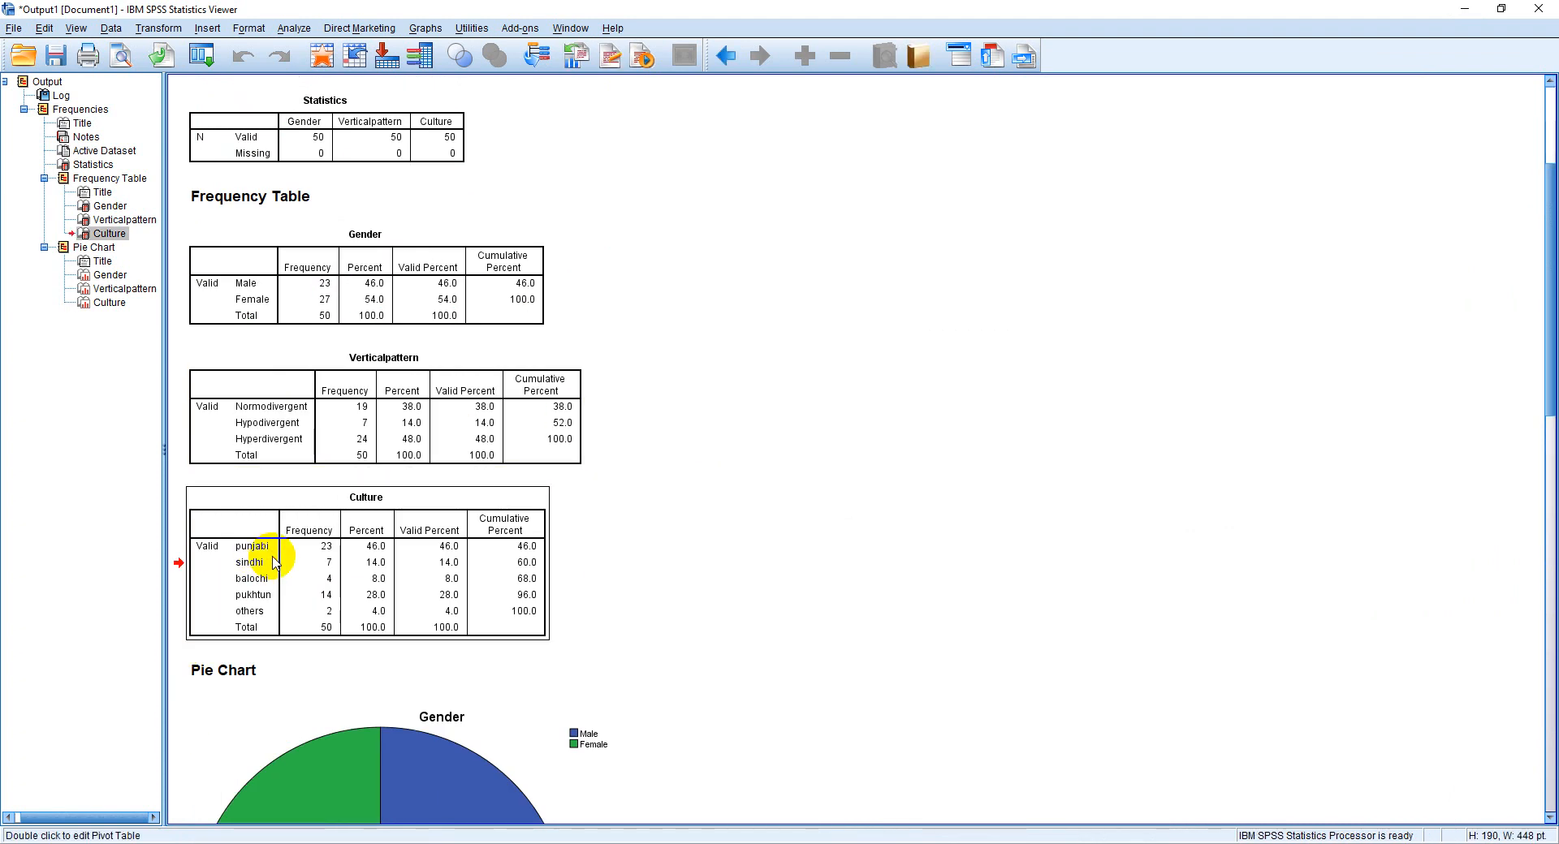
{"action": "double_click", "coordinate": [333, 524]}
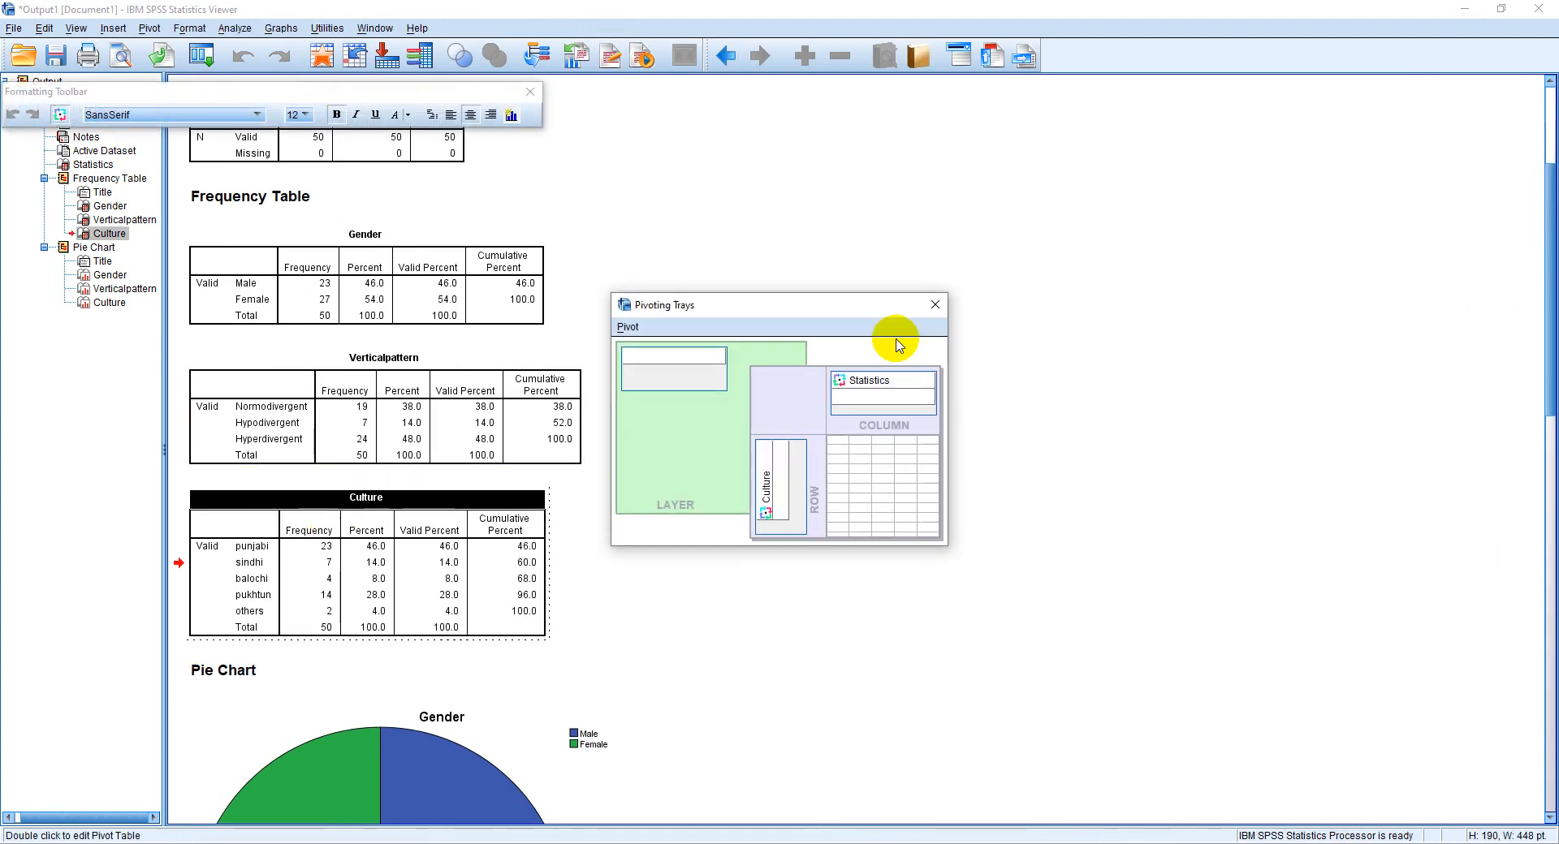
{"action": "left_click", "coordinate": [935, 305]}
{"action": "key", "text": "ctrl+a"}
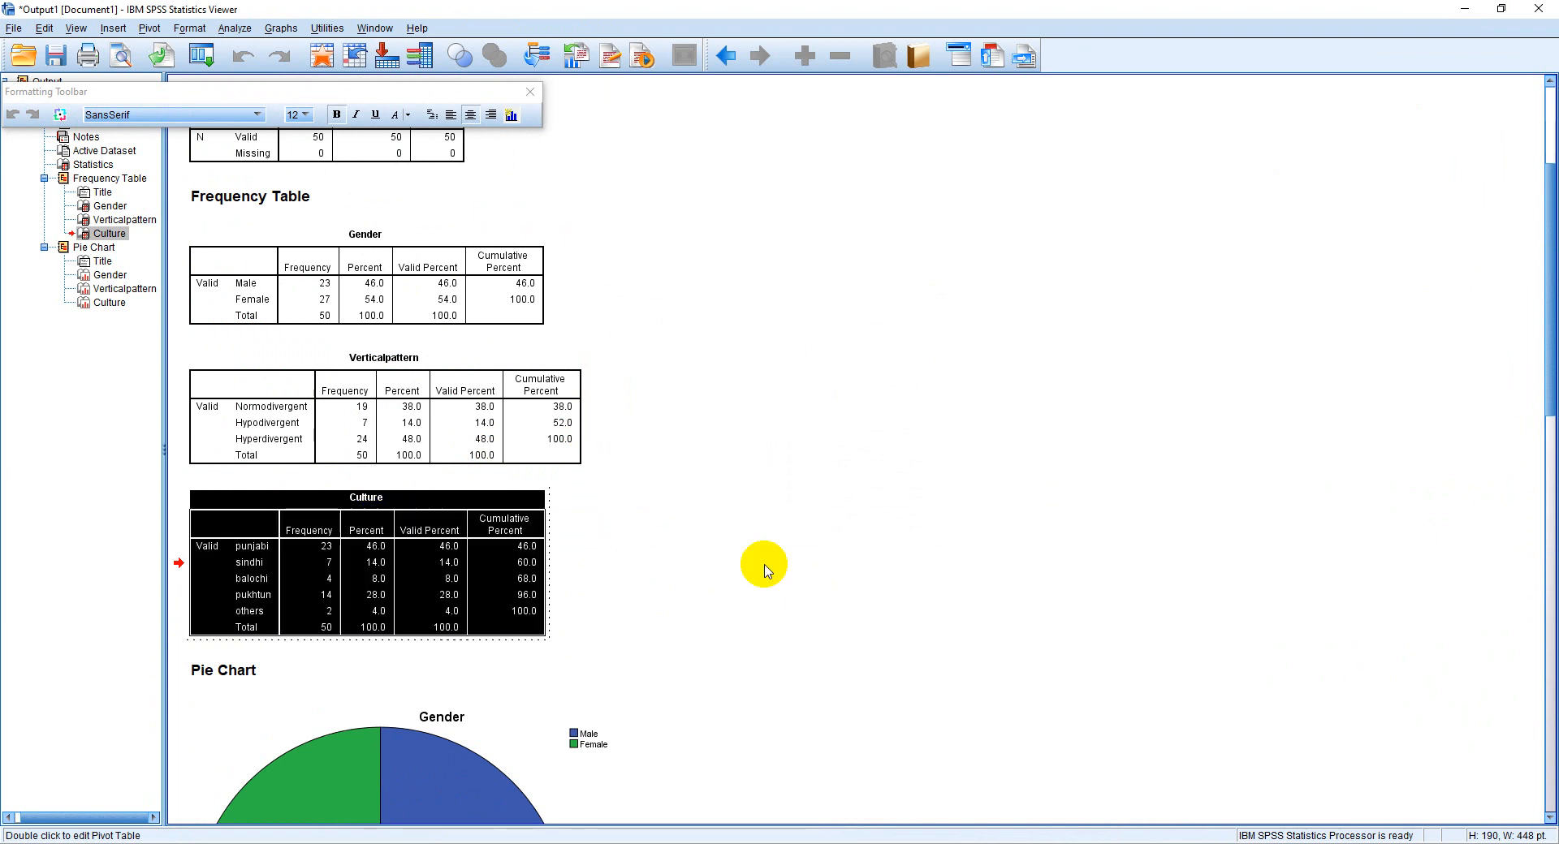
{"action": "left_click", "coordinate": [764, 568]}
Copy the Culture frequency table from the SPSS output.
{"action": "left_click", "coordinate": [433, 500]}
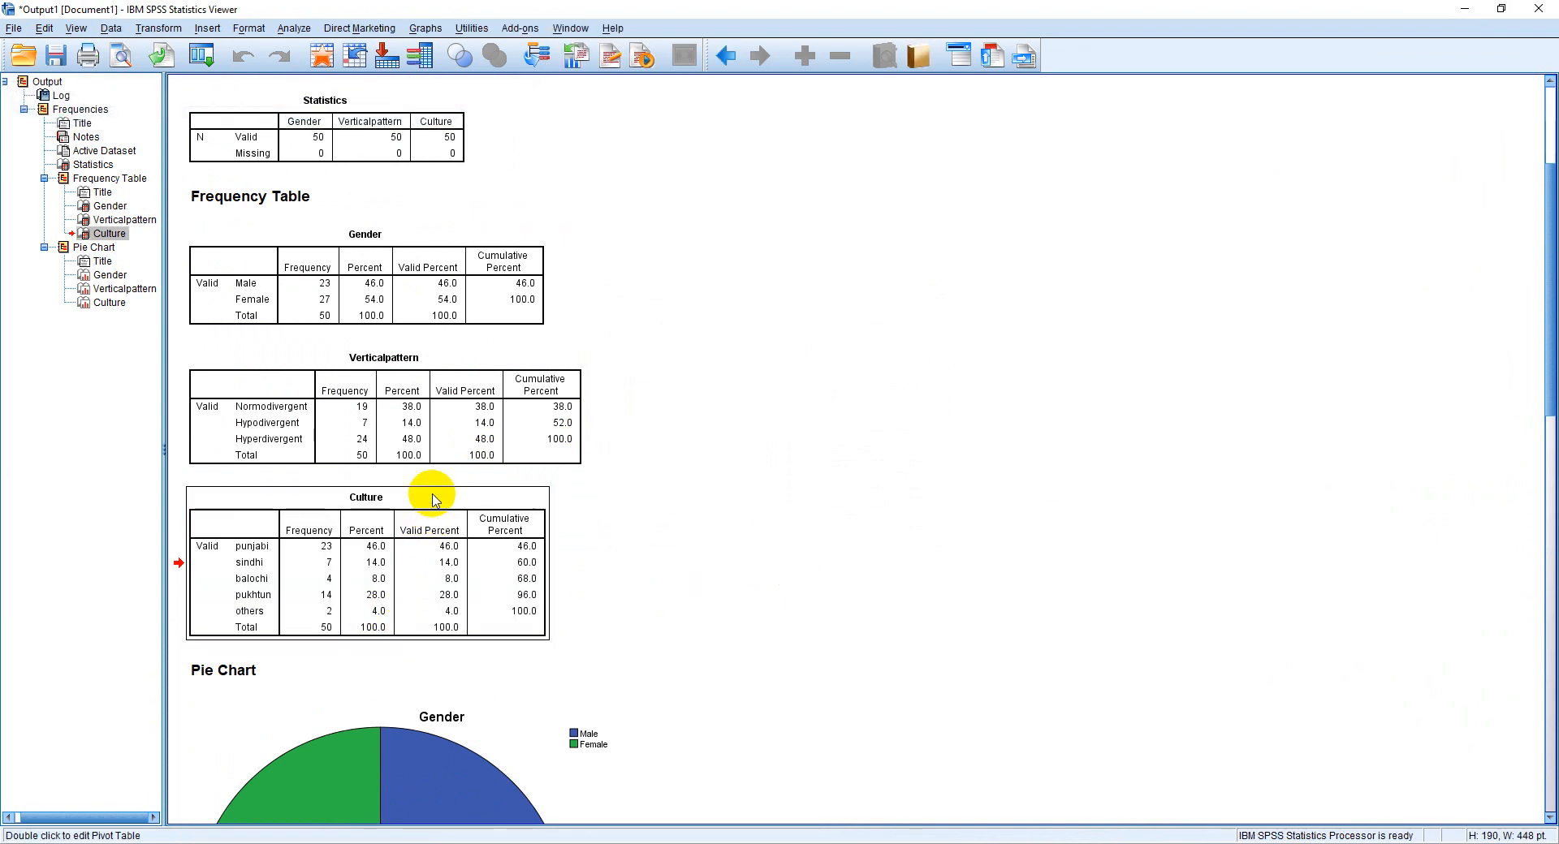
{"action": "key", "text": "ctrl+c"}
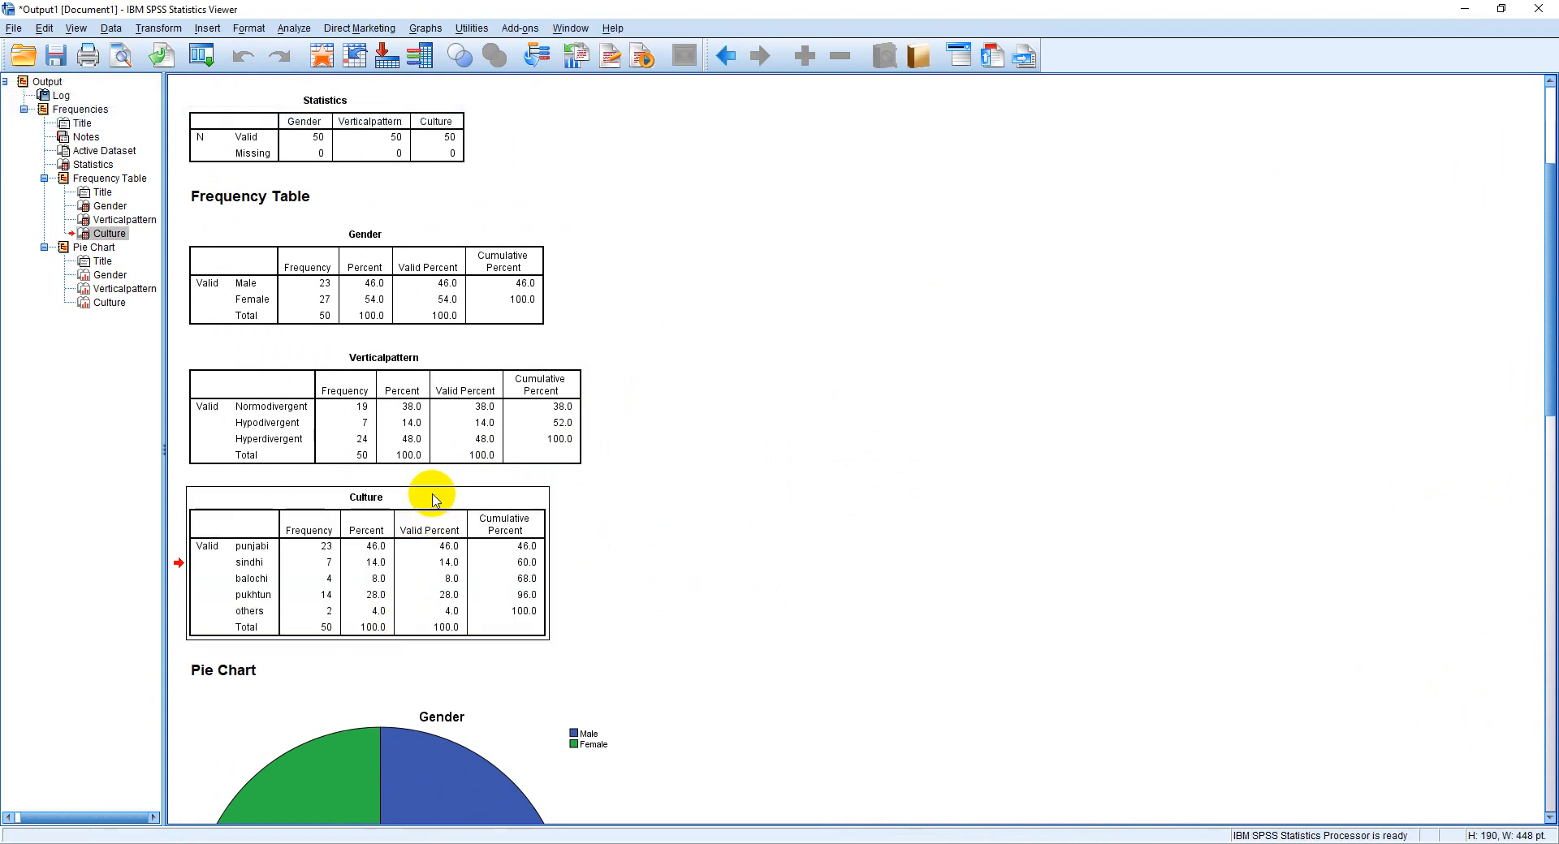
{"action": "right_click", "coordinate": [433, 500]}
{"action": "left_click", "coordinate": [473, 534]}
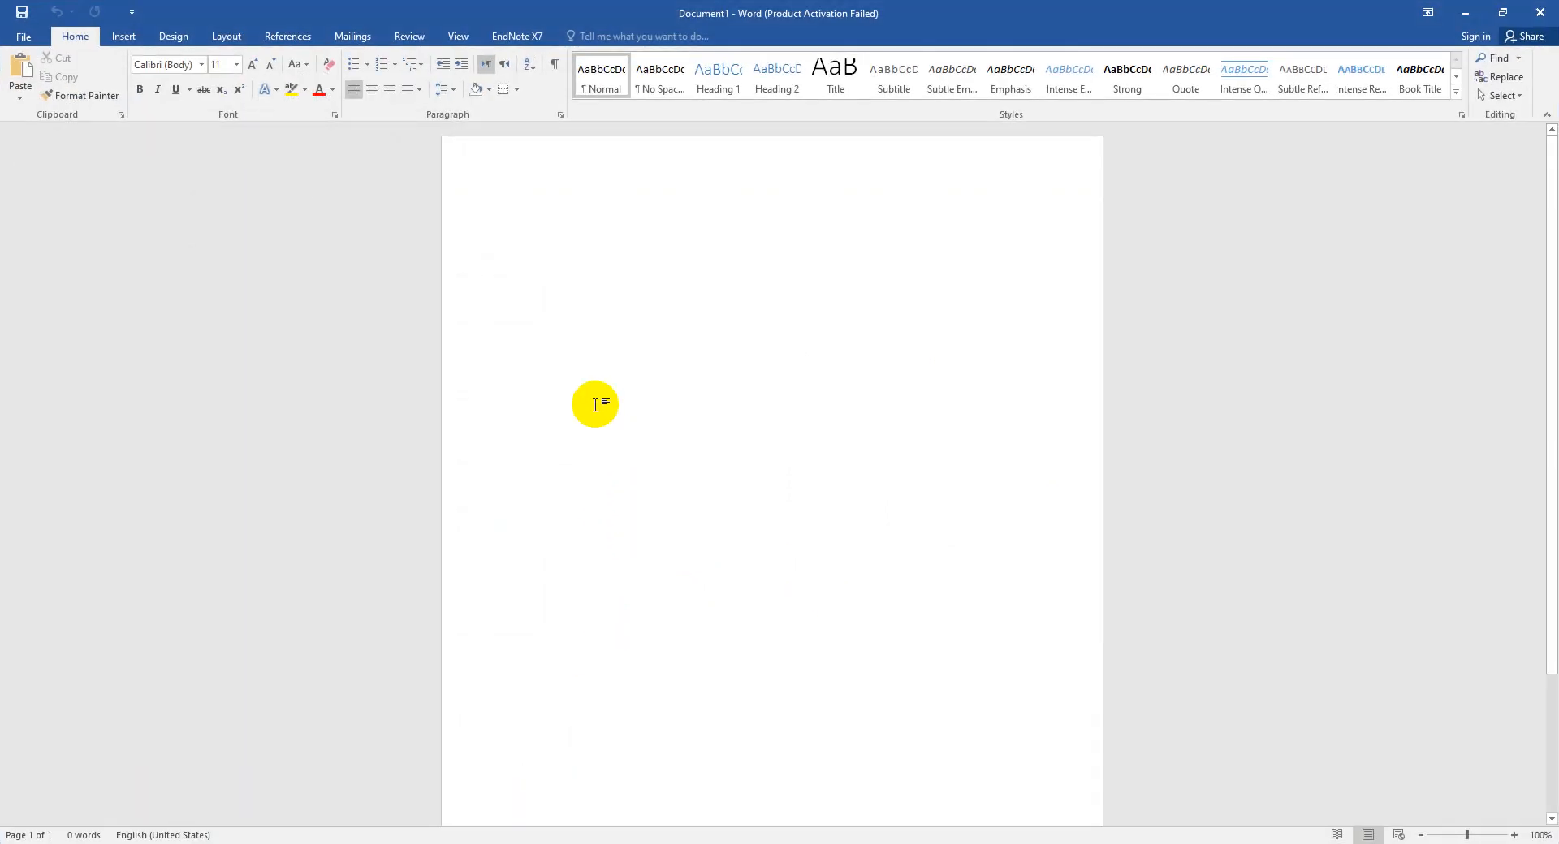
Add the caption "Table" a few lines down the blank Word document and paste the Culture table beneath it.
{"action": "key", "text": "Return"}
{"action": "key", "text": "Return"}
{"action": "key", "text": "Return"}
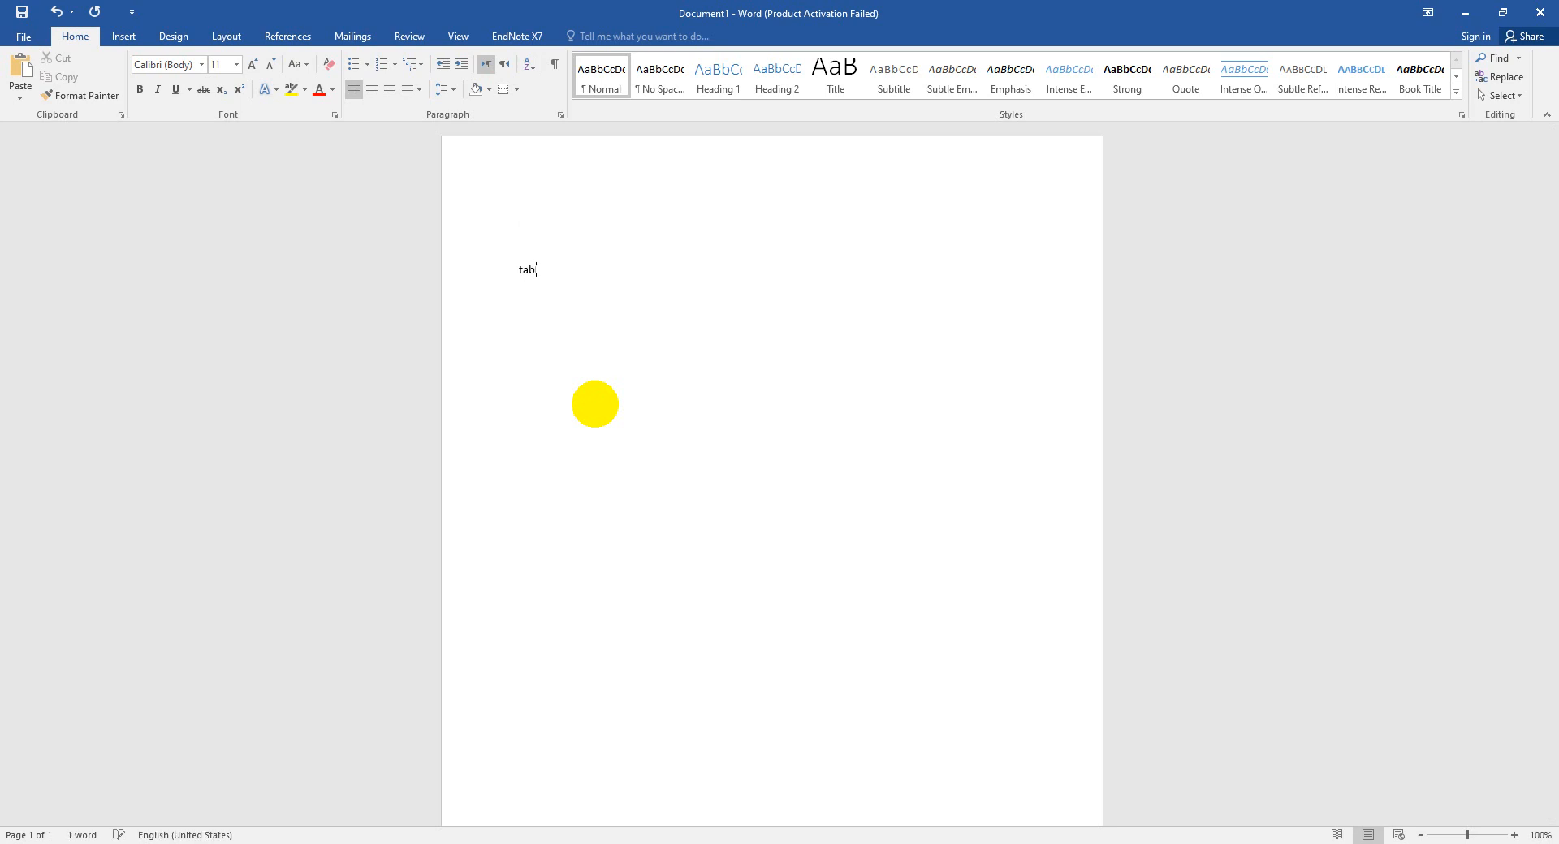
{"action": "key", "text": "ctrl+v"}
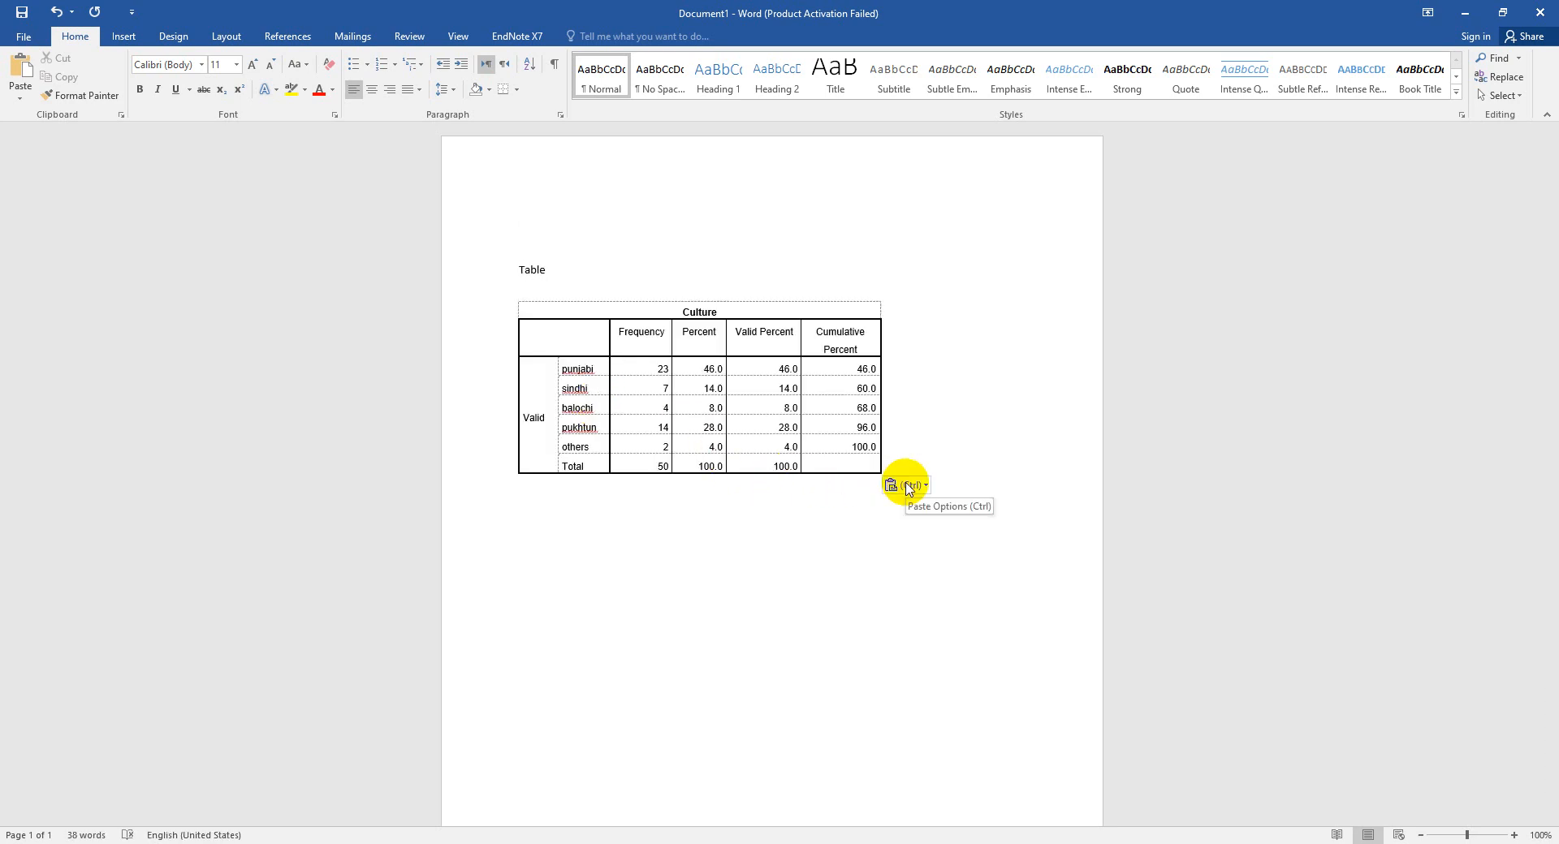
Try pasting the Culture table as text only, and undo the paste.
{"action": "left_click_drag", "start_coordinate": [527, 380], "coordinate": [534, 417]}
{"action": "left_click", "coordinate": [539, 397]}
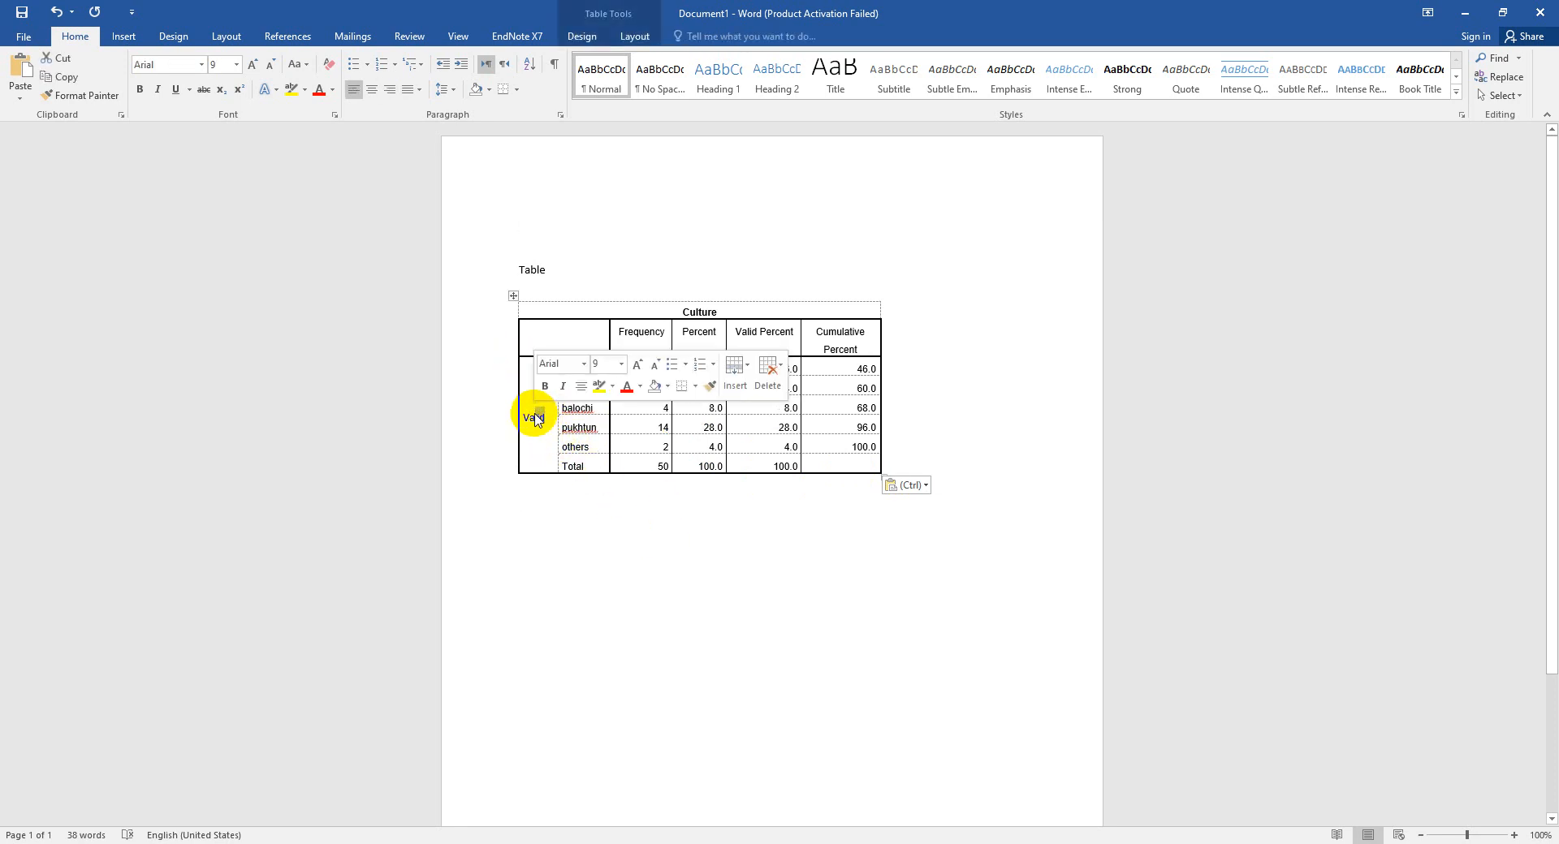
{"action": "left_click", "coordinate": [909, 484]}
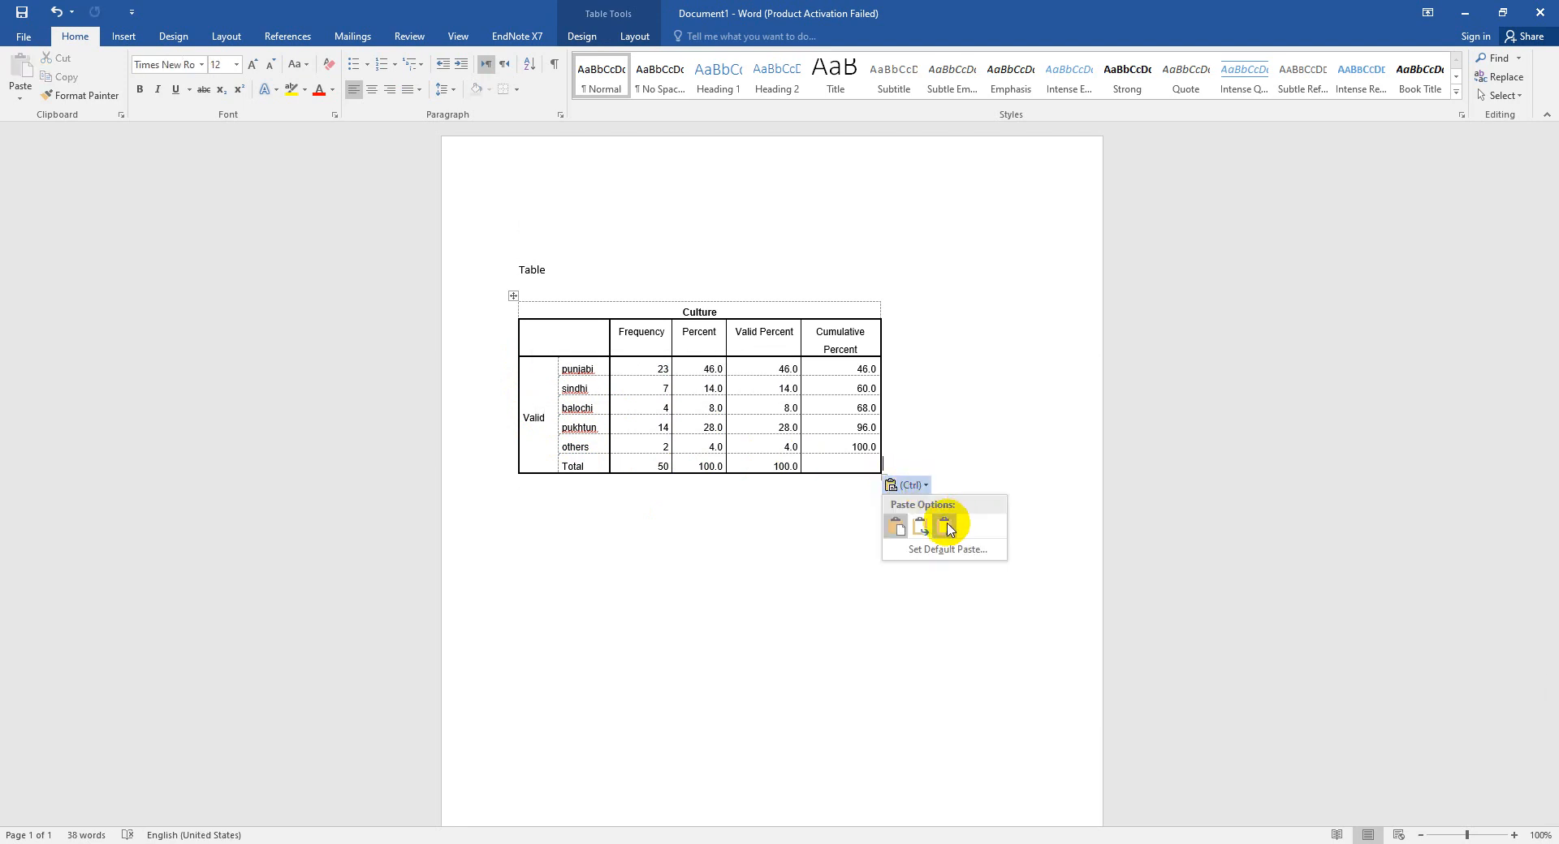
{"action": "left_click", "coordinate": [946, 527]}
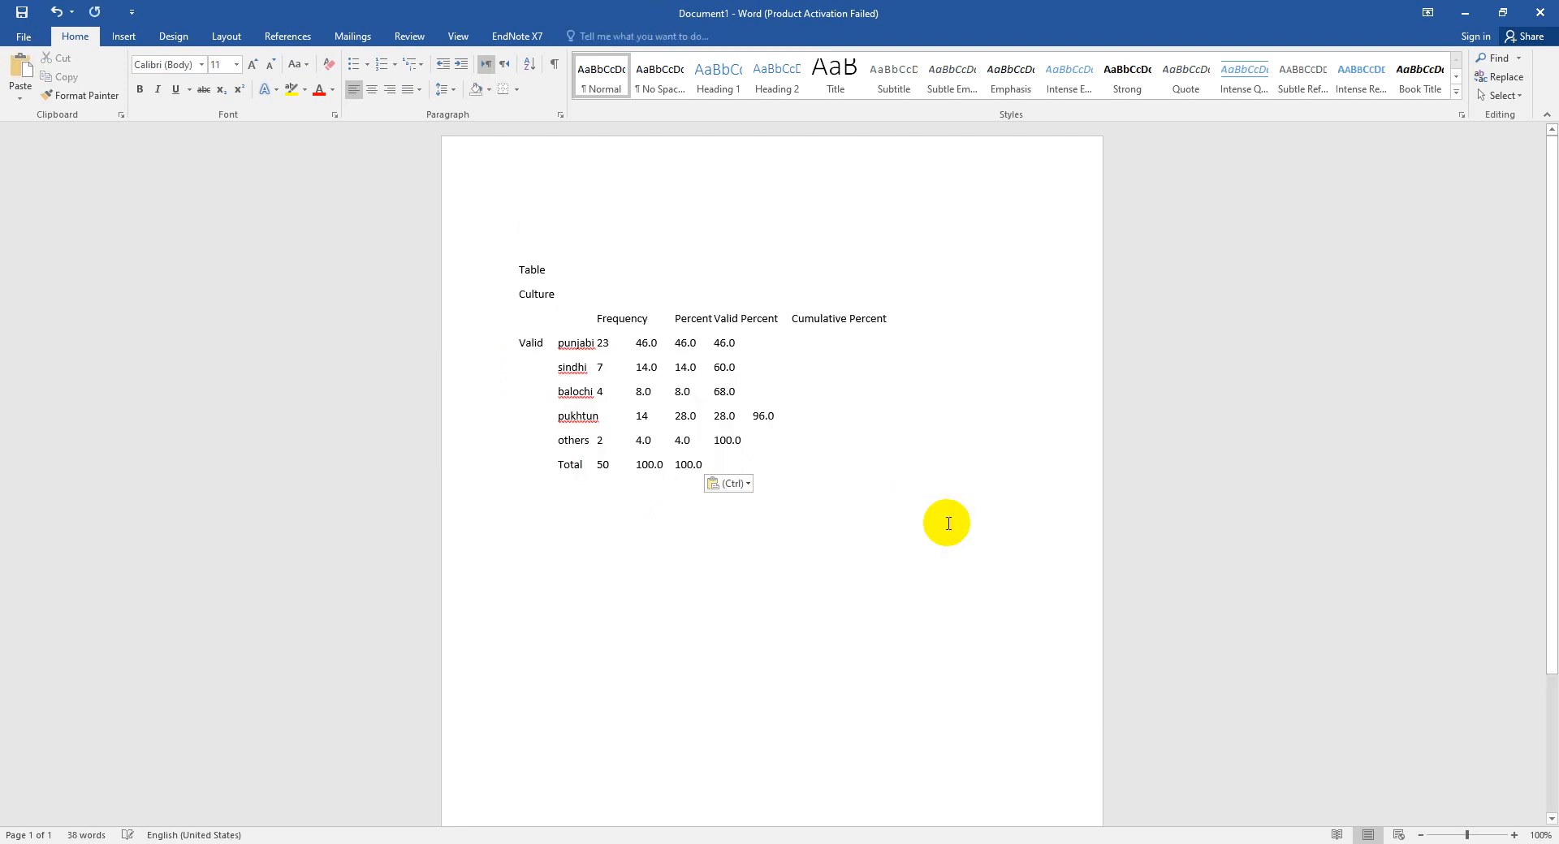
{"action": "key", "text": "ctrl+z"}
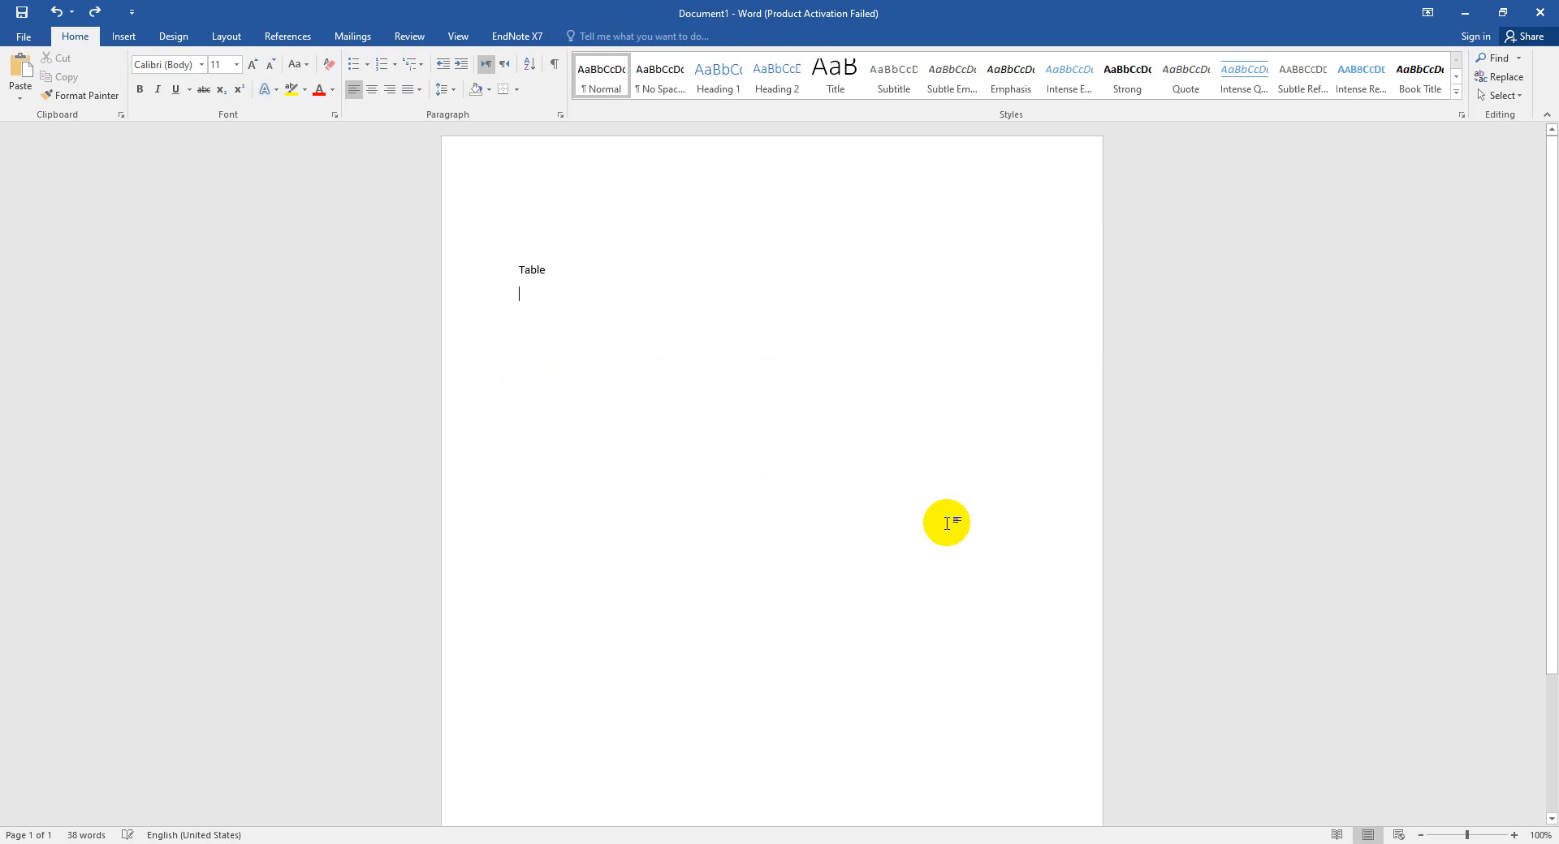
Paste the Culture table again under the caption and merge its formatting with the document's.
{"action": "key", "text": "ctrl+v"}
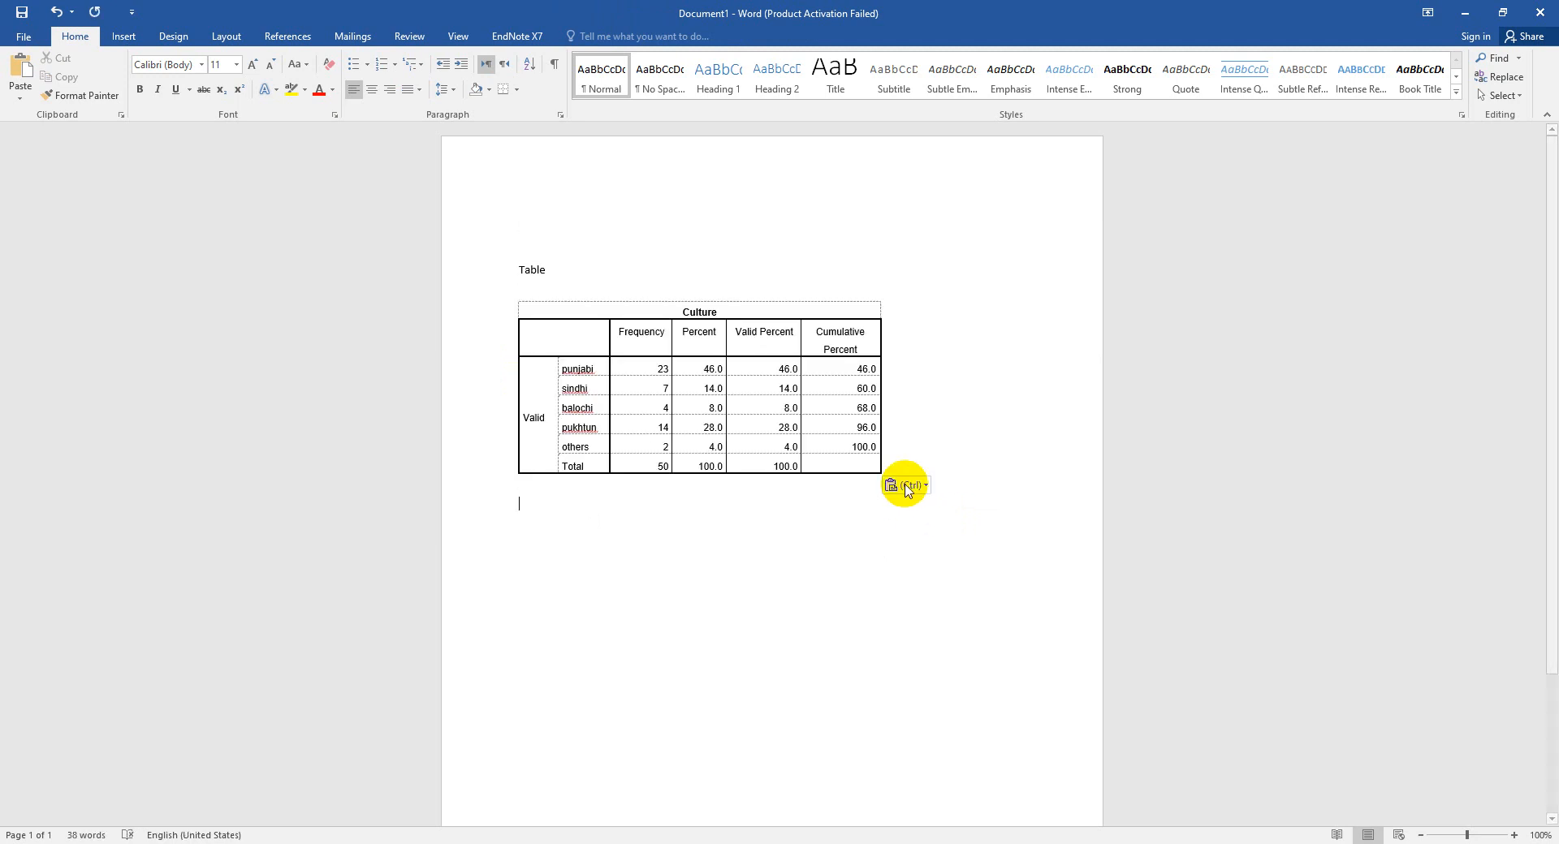
{"action": "left_click", "coordinate": [907, 485]}
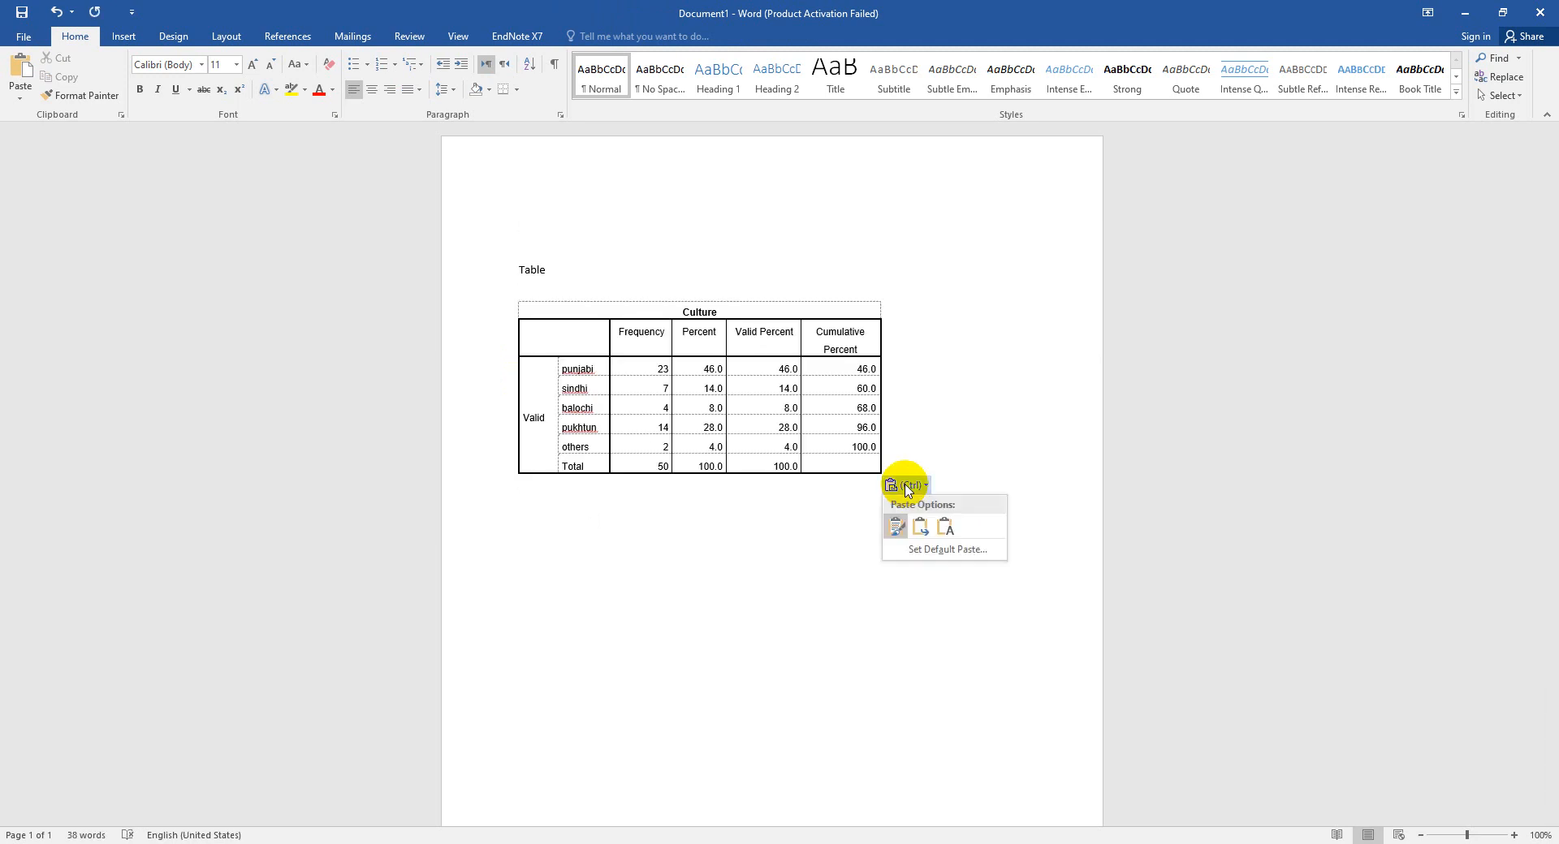
{"action": "left_click", "coordinate": [927, 528]}
Delete the "Valid" label and collapse its column so the culture names start at the table's outer border.
{"action": "left_click", "coordinate": [531, 455]}
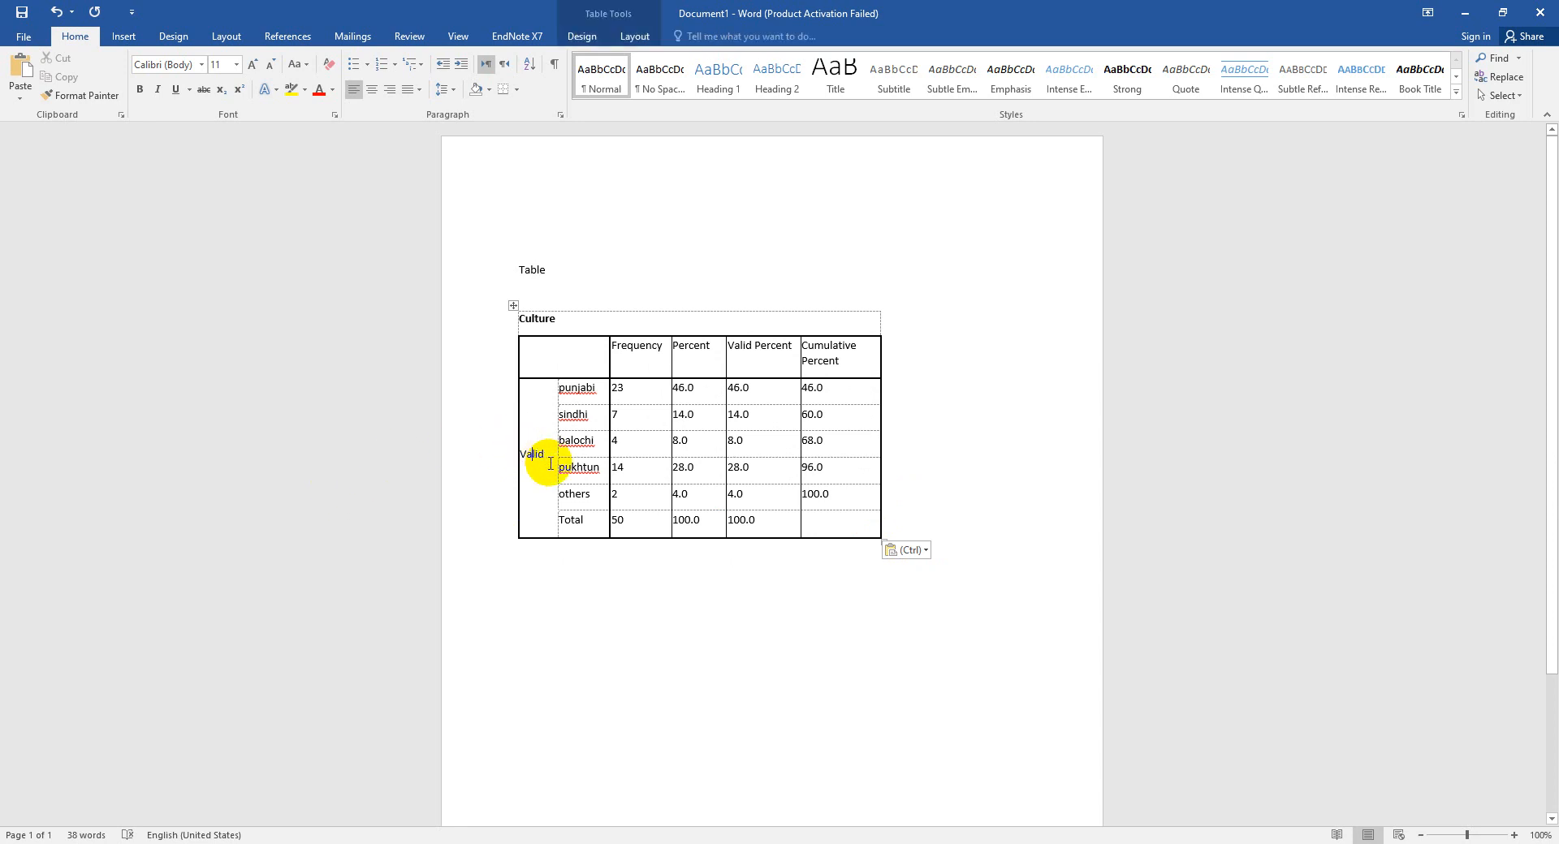
{"action": "left_click_drag", "start_coordinate": [550, 463], "coordinate": [527, 427]}
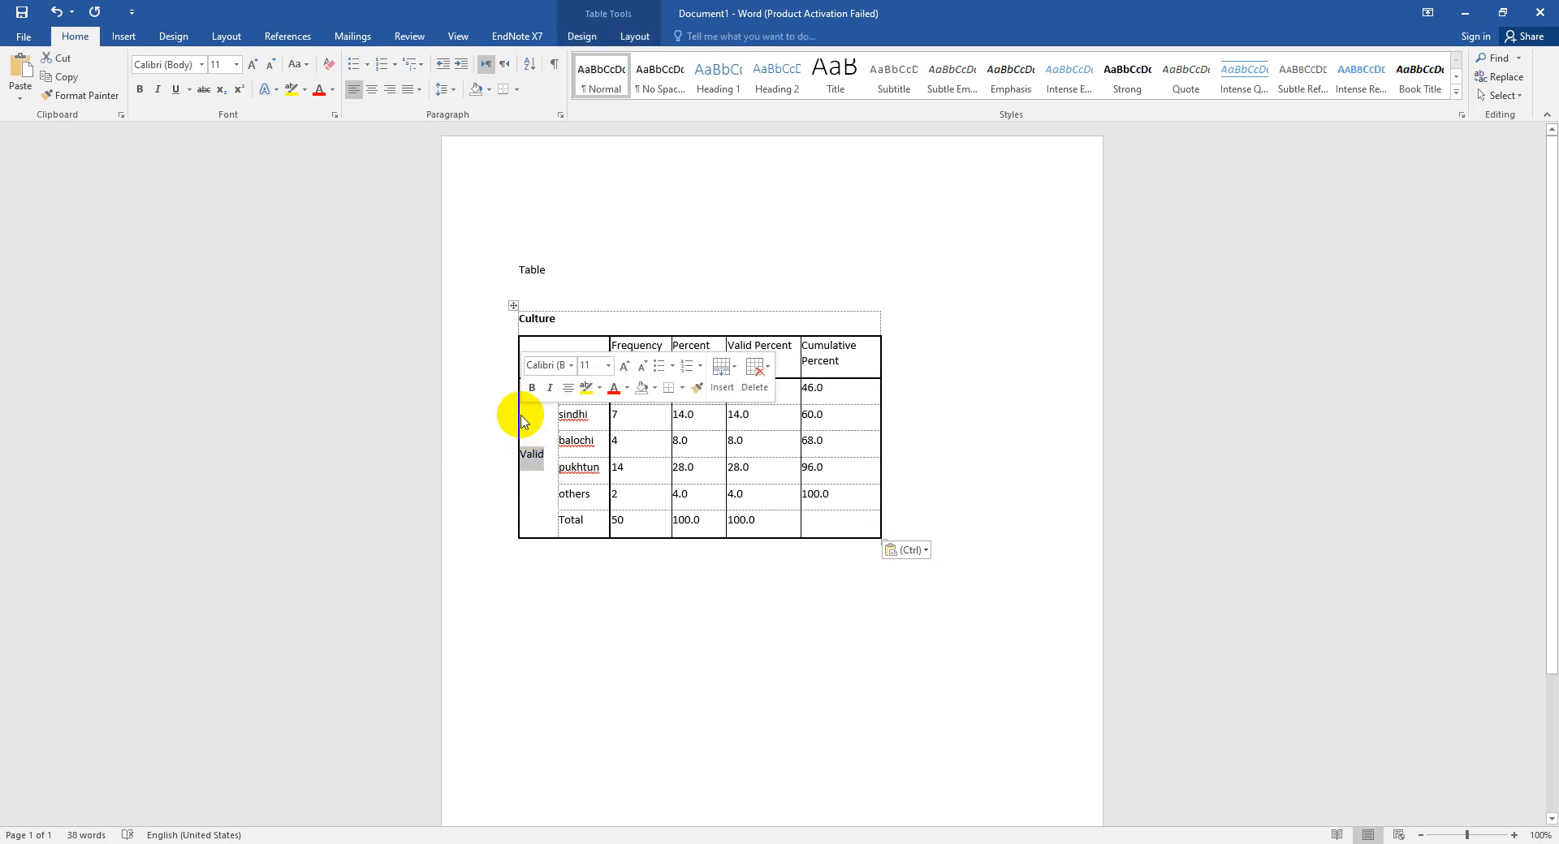
{"action": "key", "text": "Delete"}
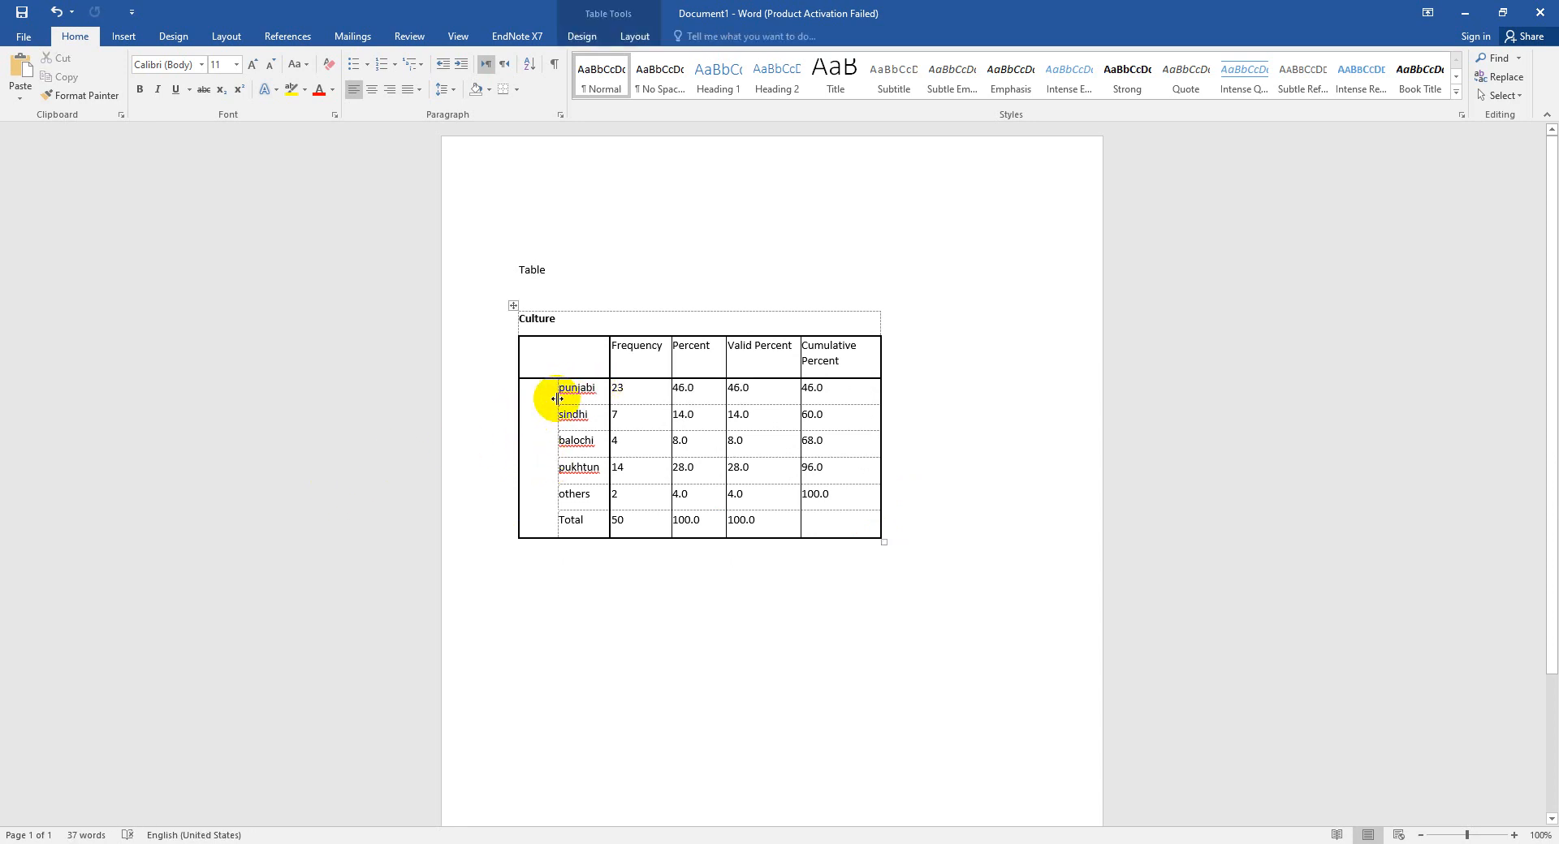
{"action": "left_click_drag", "start_coordinate": [557, 398], "coordinate": [519, 403]}
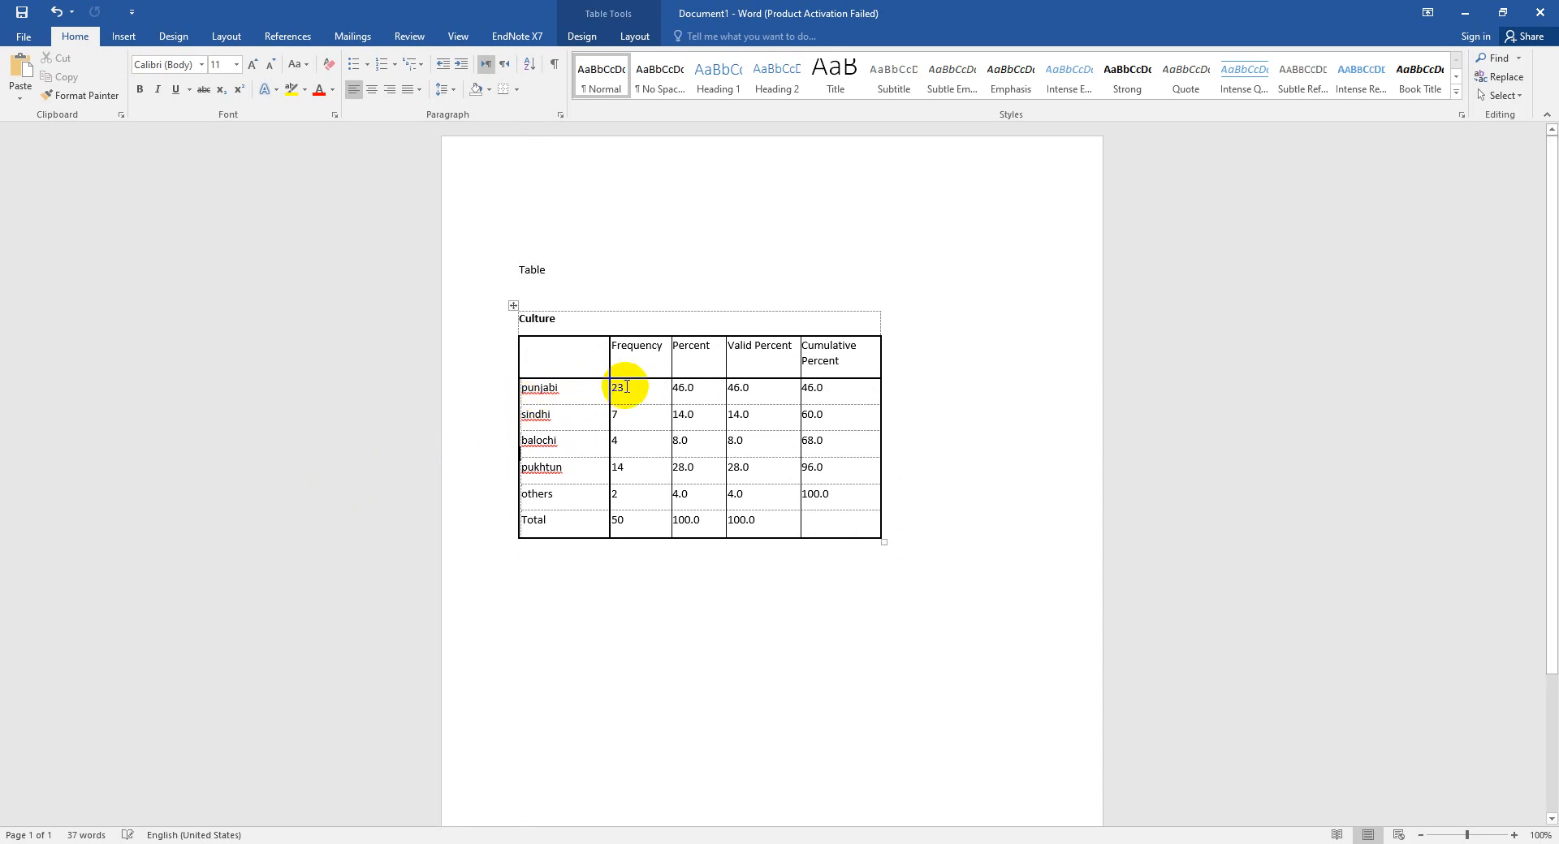
Delete the entire Valid Percent and Cumulative Percent columns and widen the remaining table to about the page's text width.
{"action": "left_click_drag", "start_coordinate": [736, 345], "coordinate": [845, 521]}
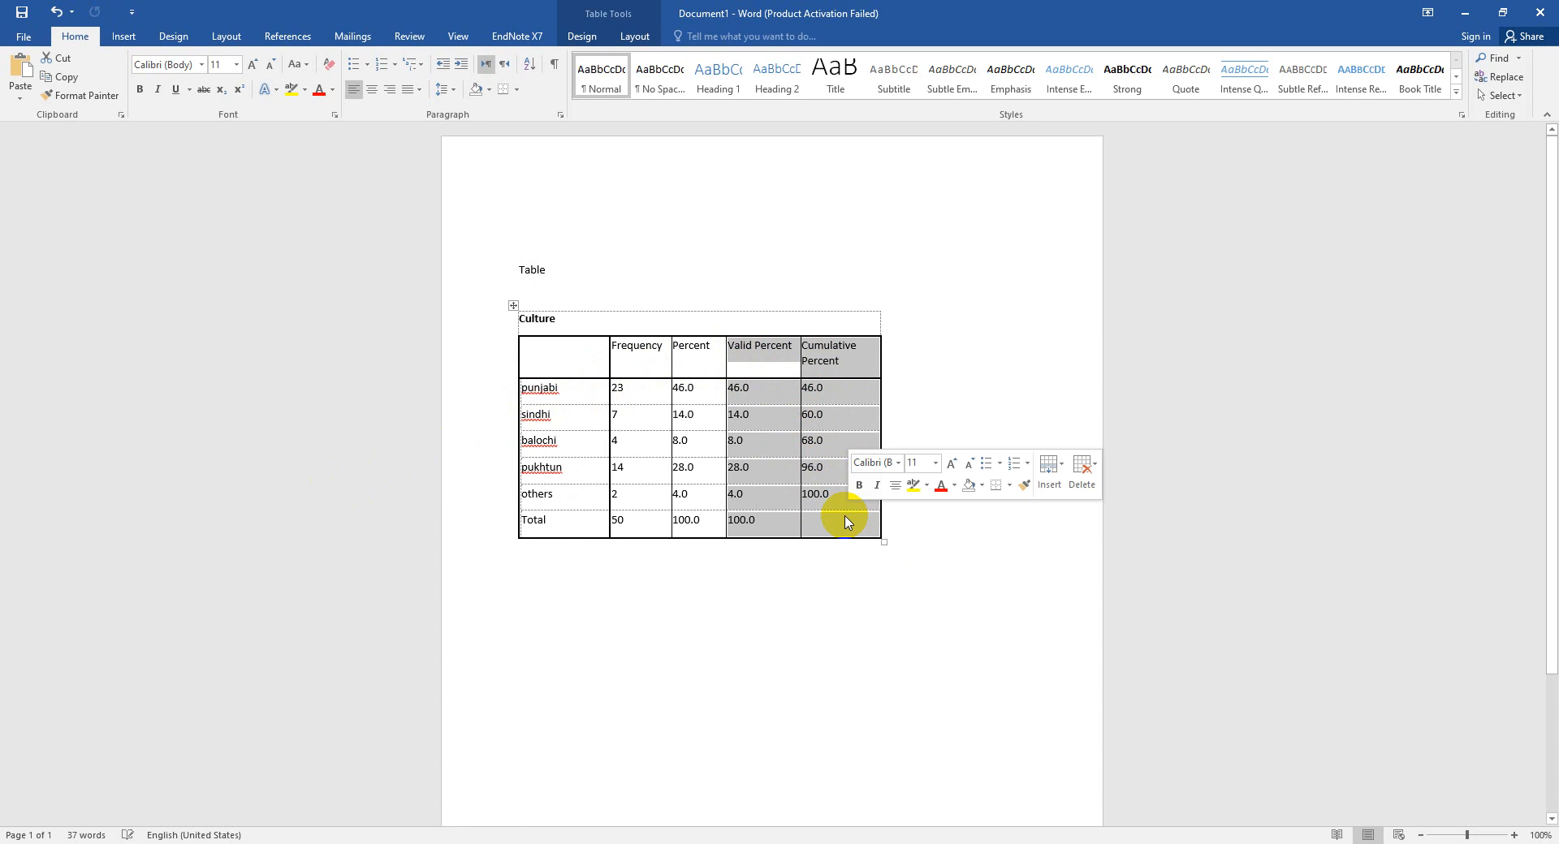
{"action": "key", "text": "BackSpace"}
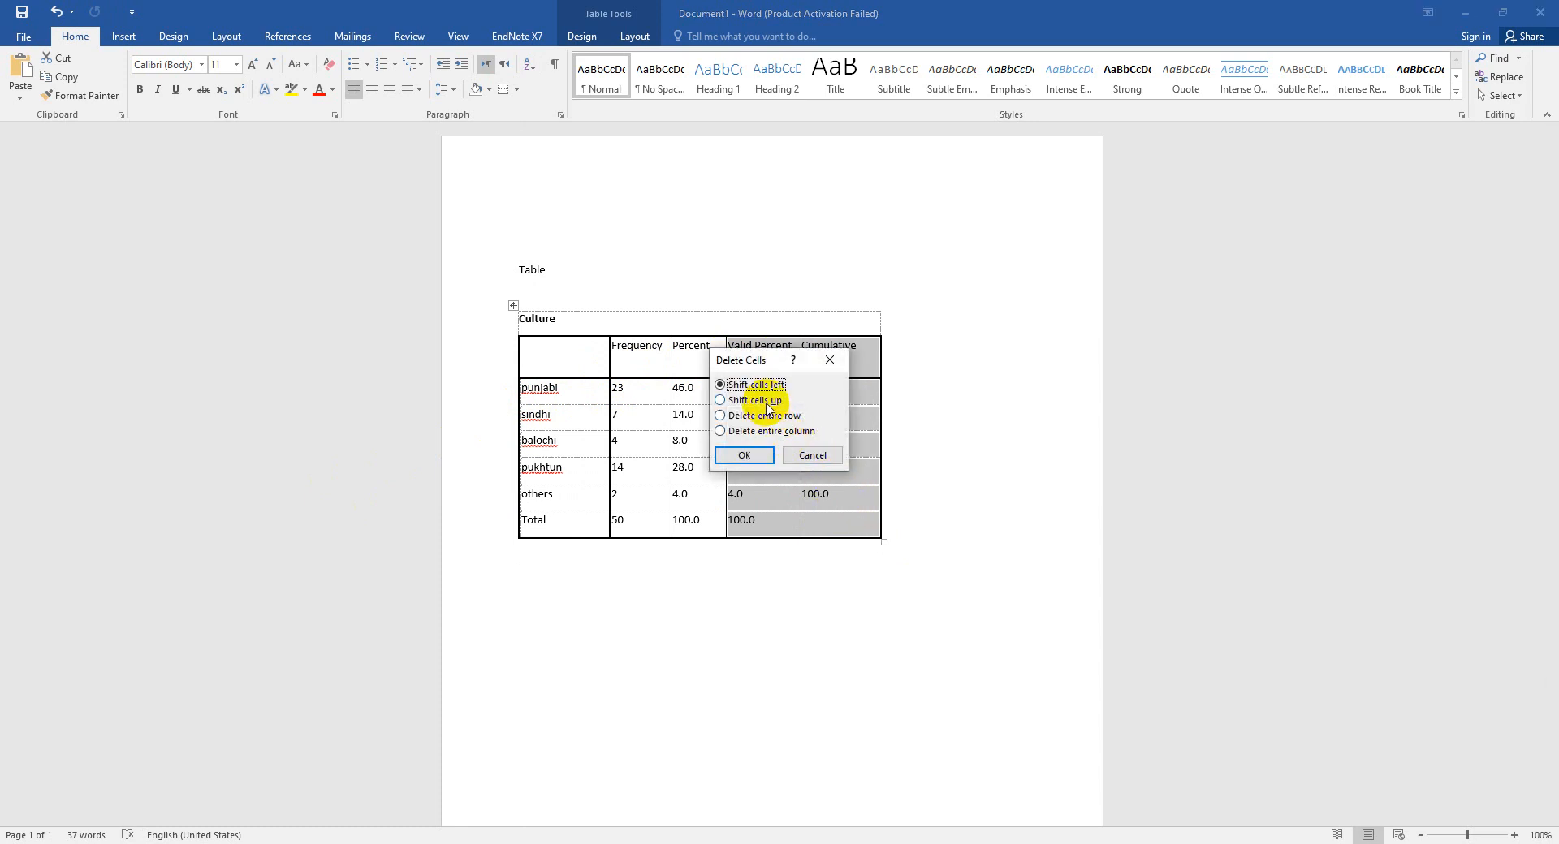
{"action": "left_click", "coordinate": [761, 431]}
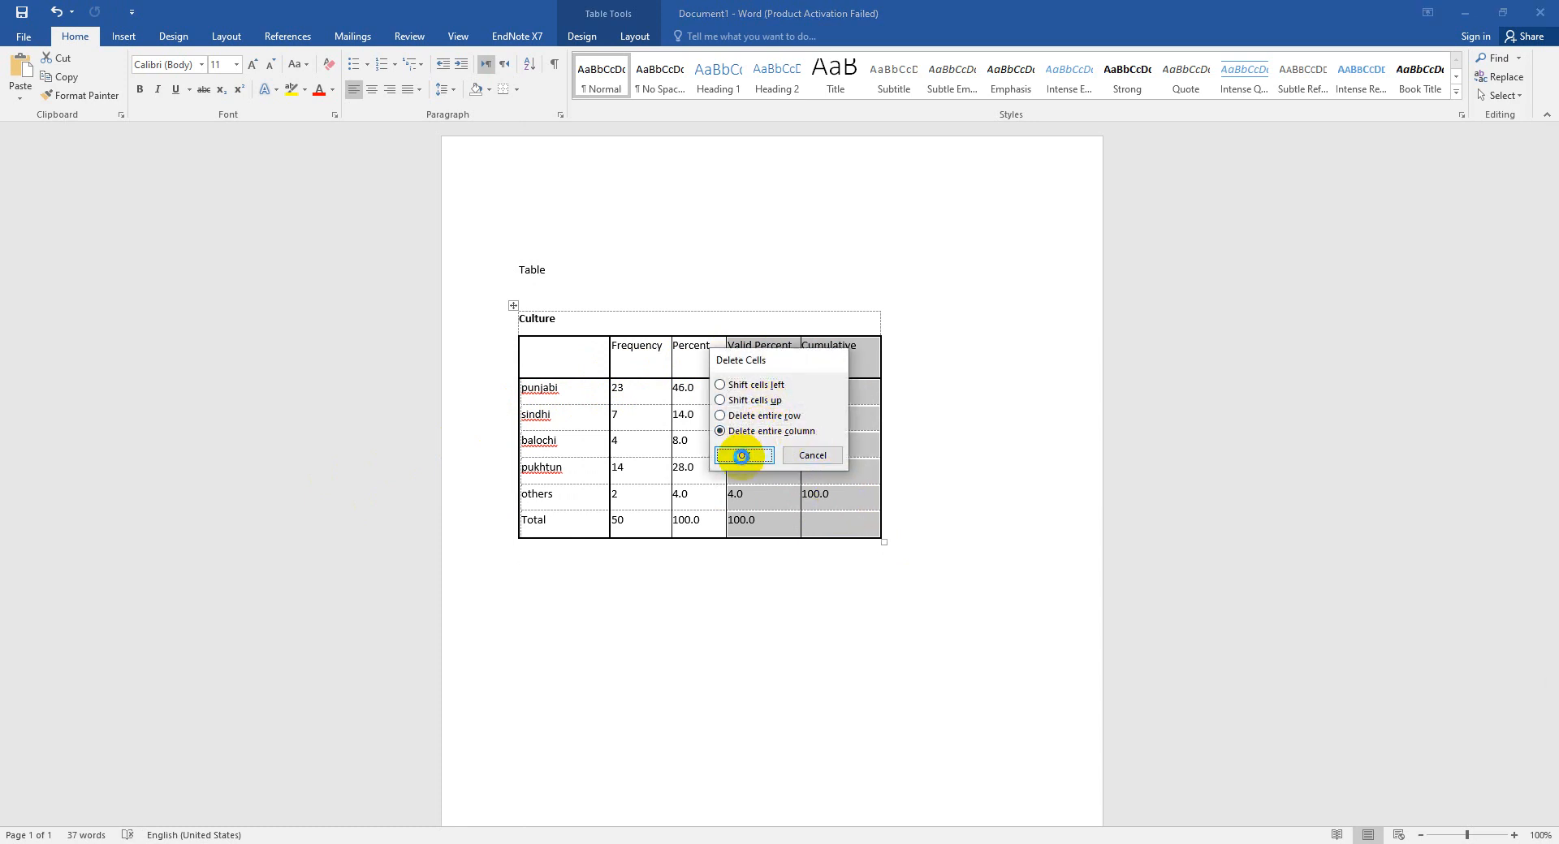
{"action": "left_click", "coordinate": [741, 455]}
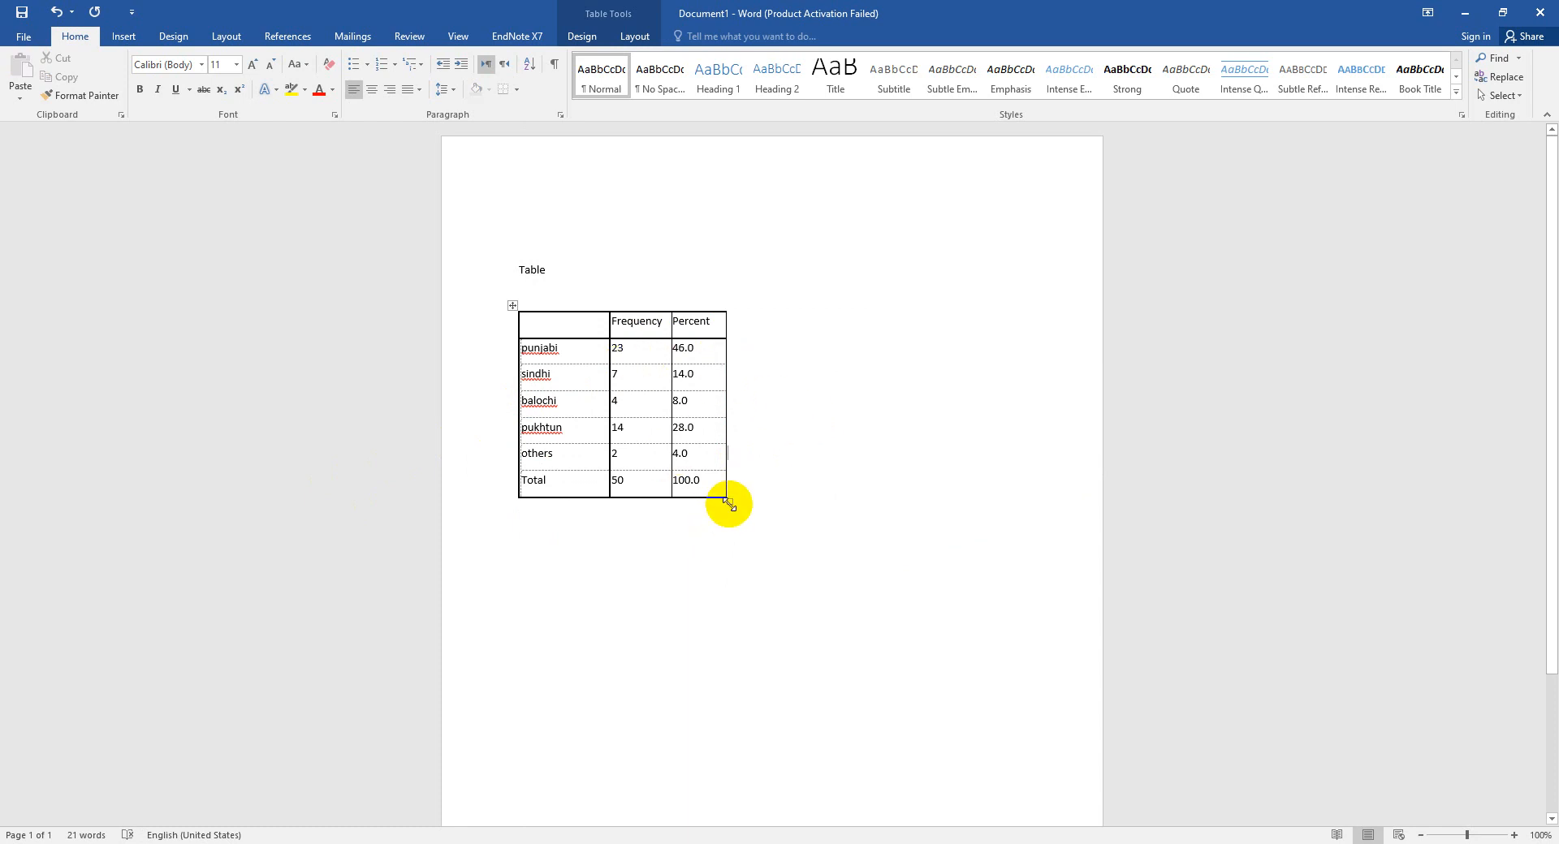
{"action": "left_click_drag", "start_coordinate": [732, 498], "coordinate": [1006, 448]}
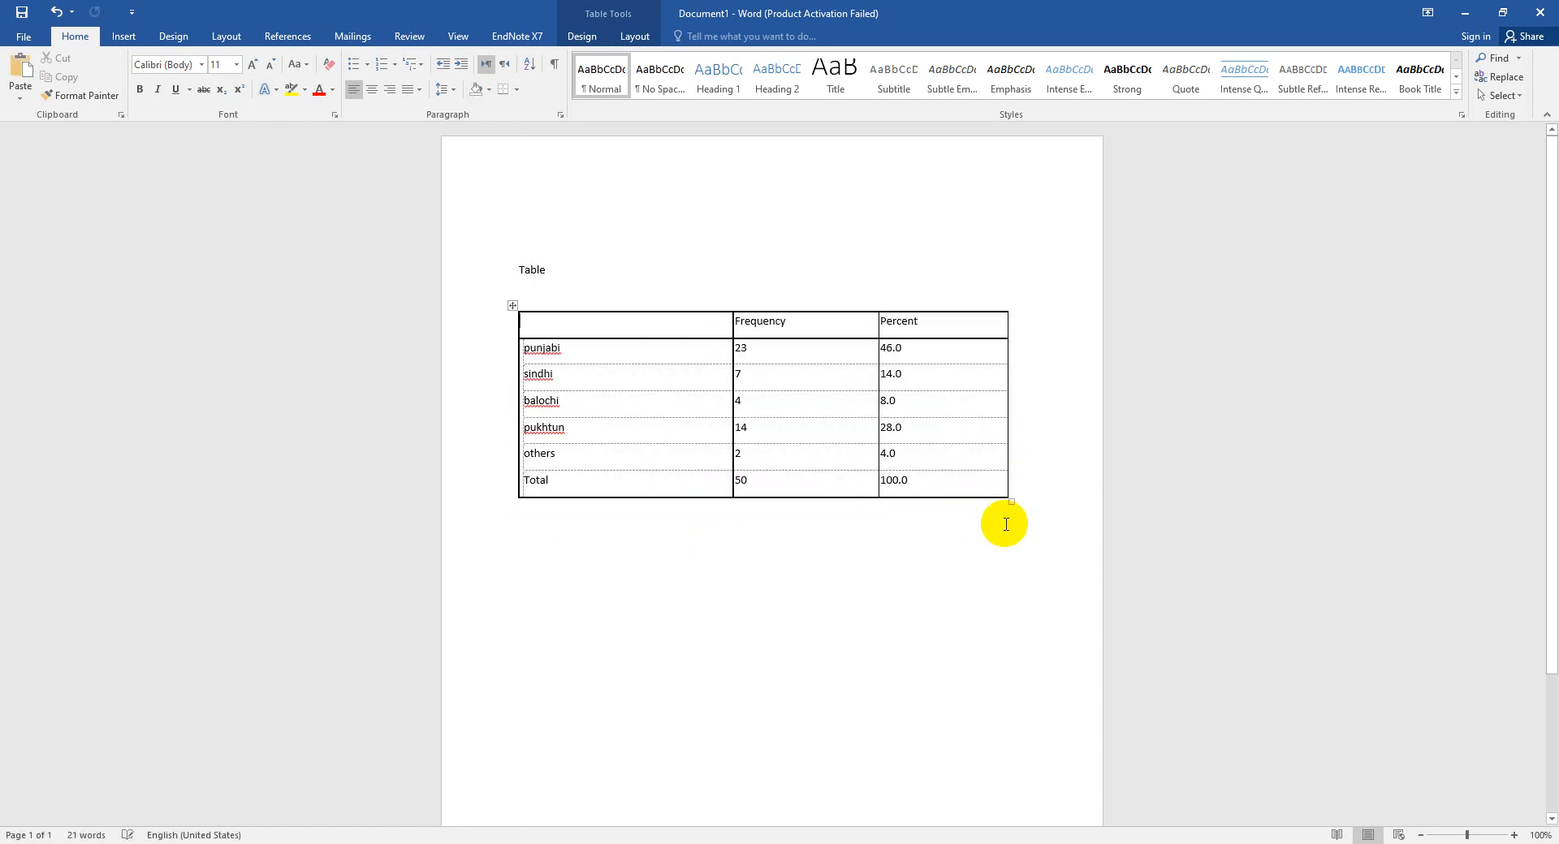
{"action": "left_click", "coordinate": [1002, 525]}
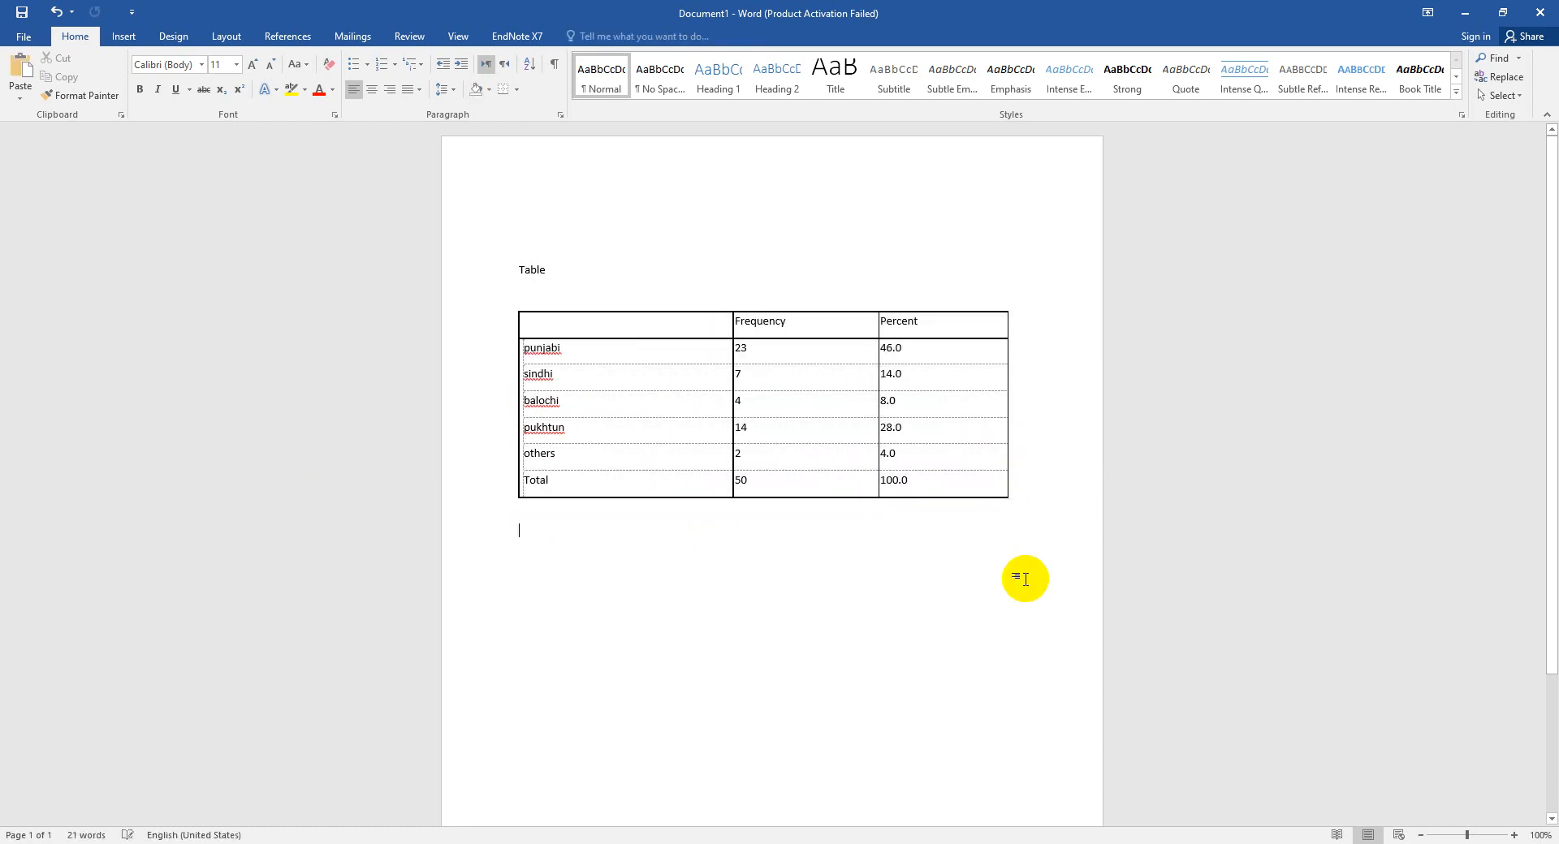
Set the font of the whole table to Times New Roman, size 12.
{"action": "left_click", "coordinate": [512, 306]}
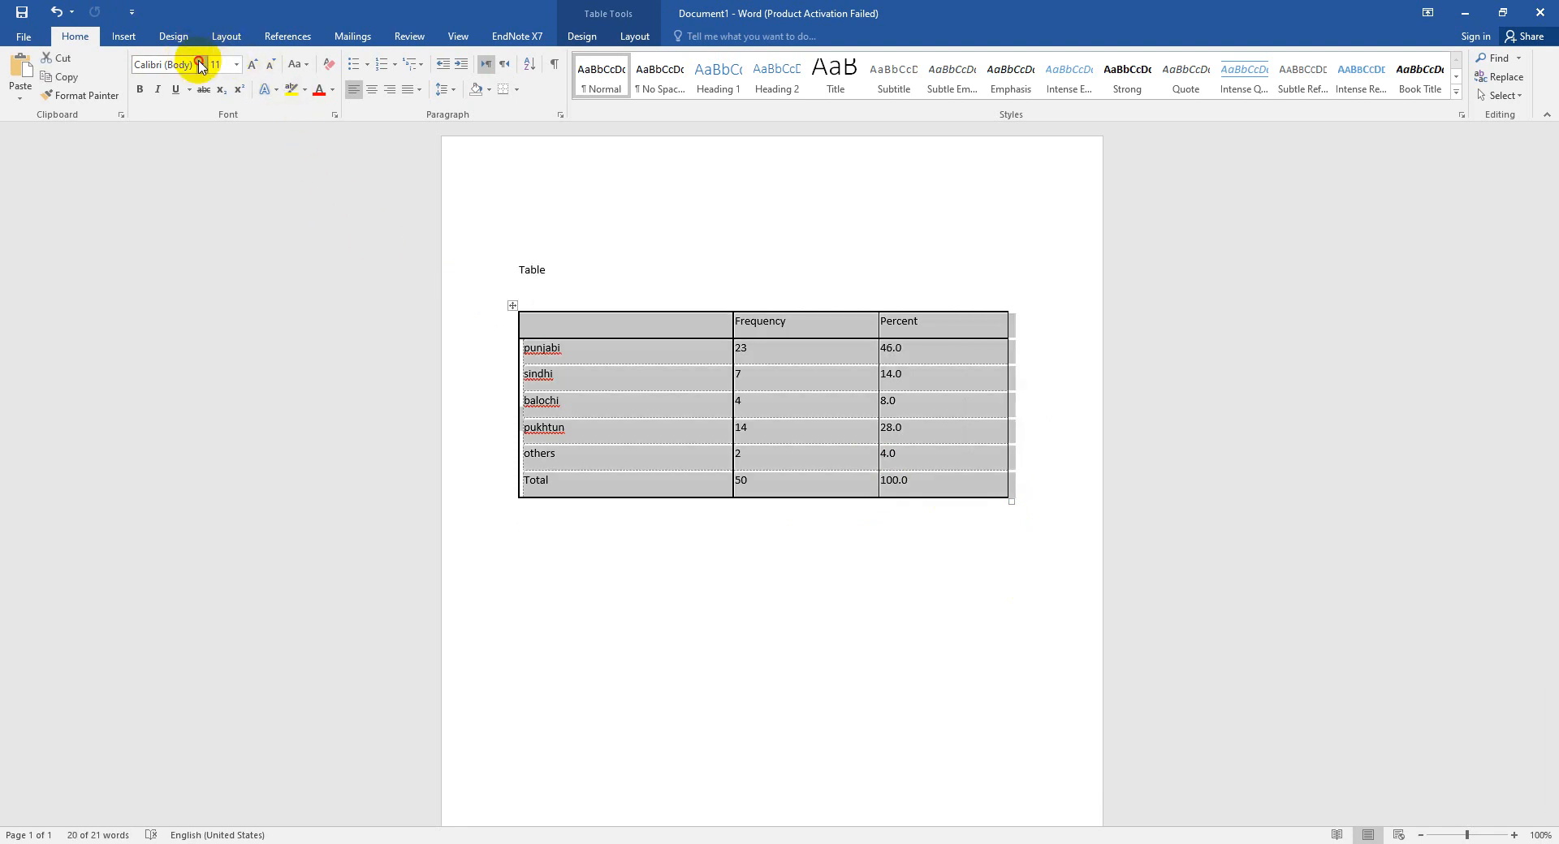
{"action": "left_click", "coordinate": [201, 64]}
{"action": "left_click", "coordinate": [216, 148]}
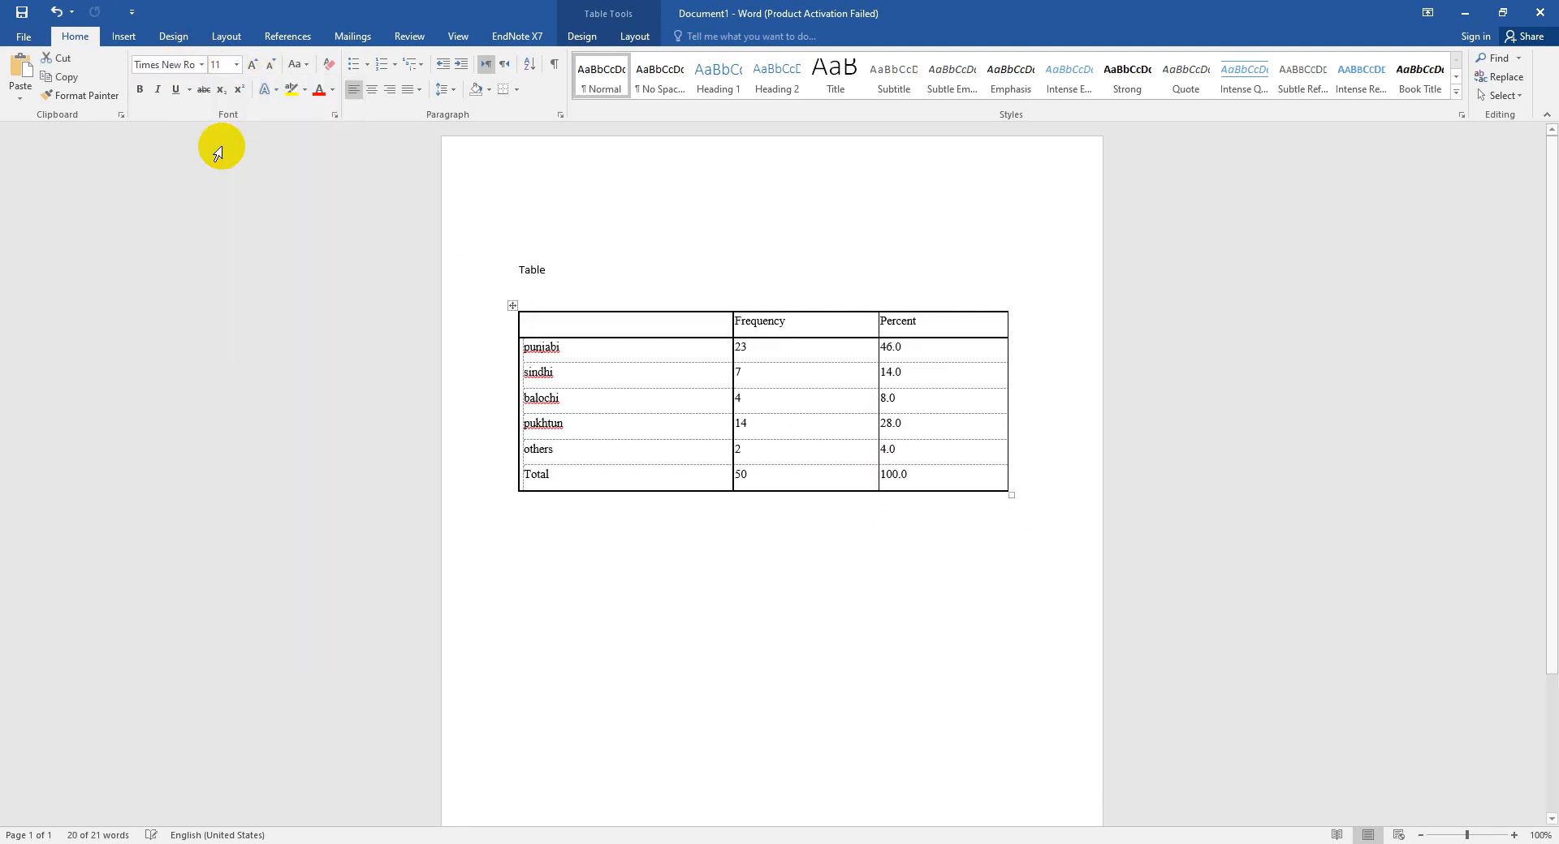
{"action": "left_click", "coordinate": [236, 64]}
{"action": "left_click", "coordinate": [216, 148]}
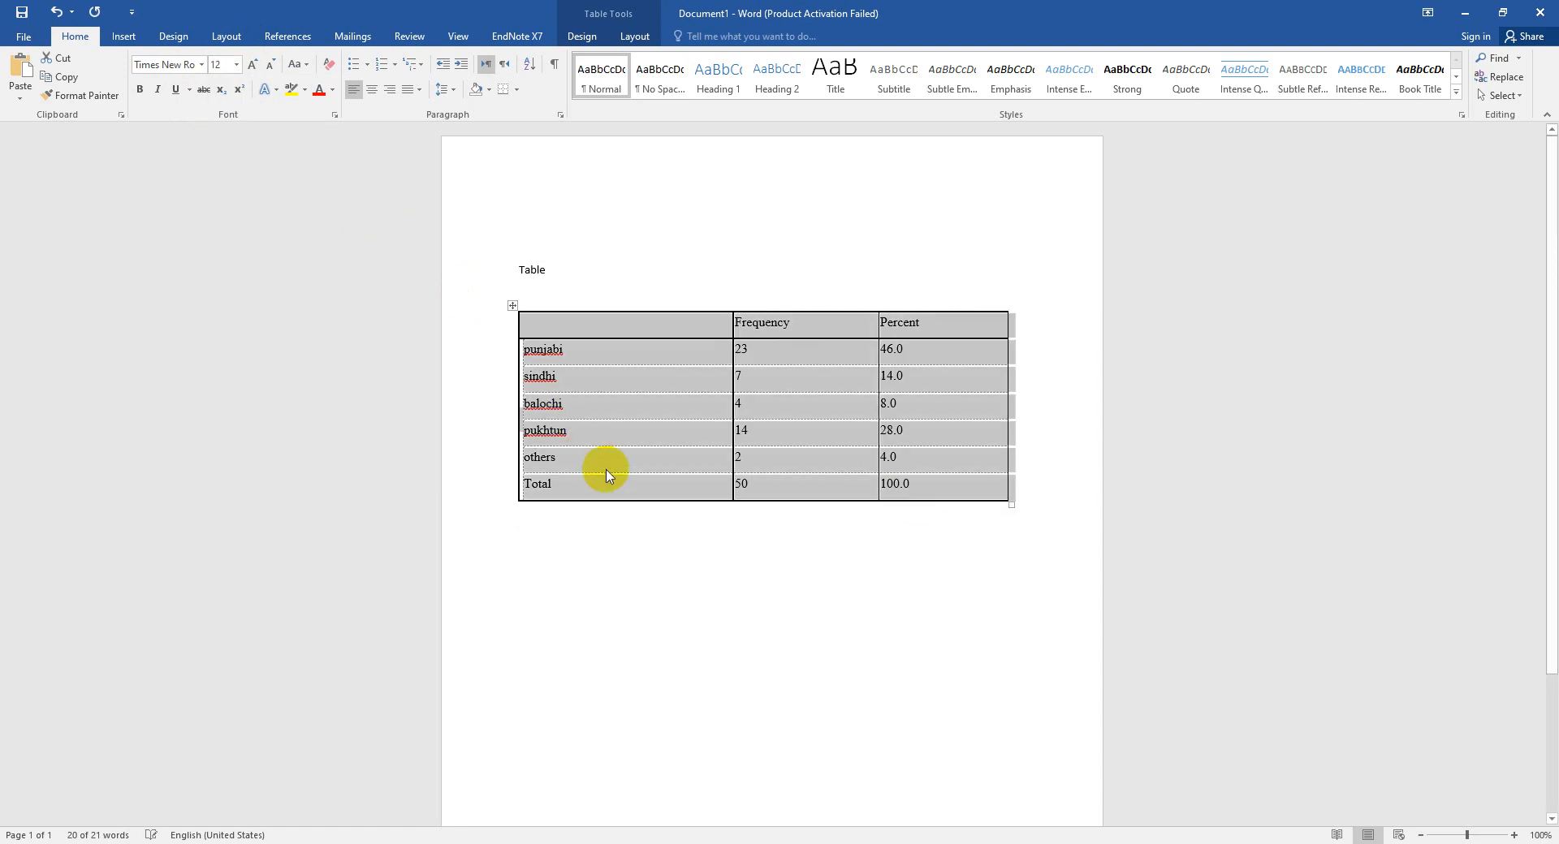
{"action": "left_click", "coordinate": [605, 478]}
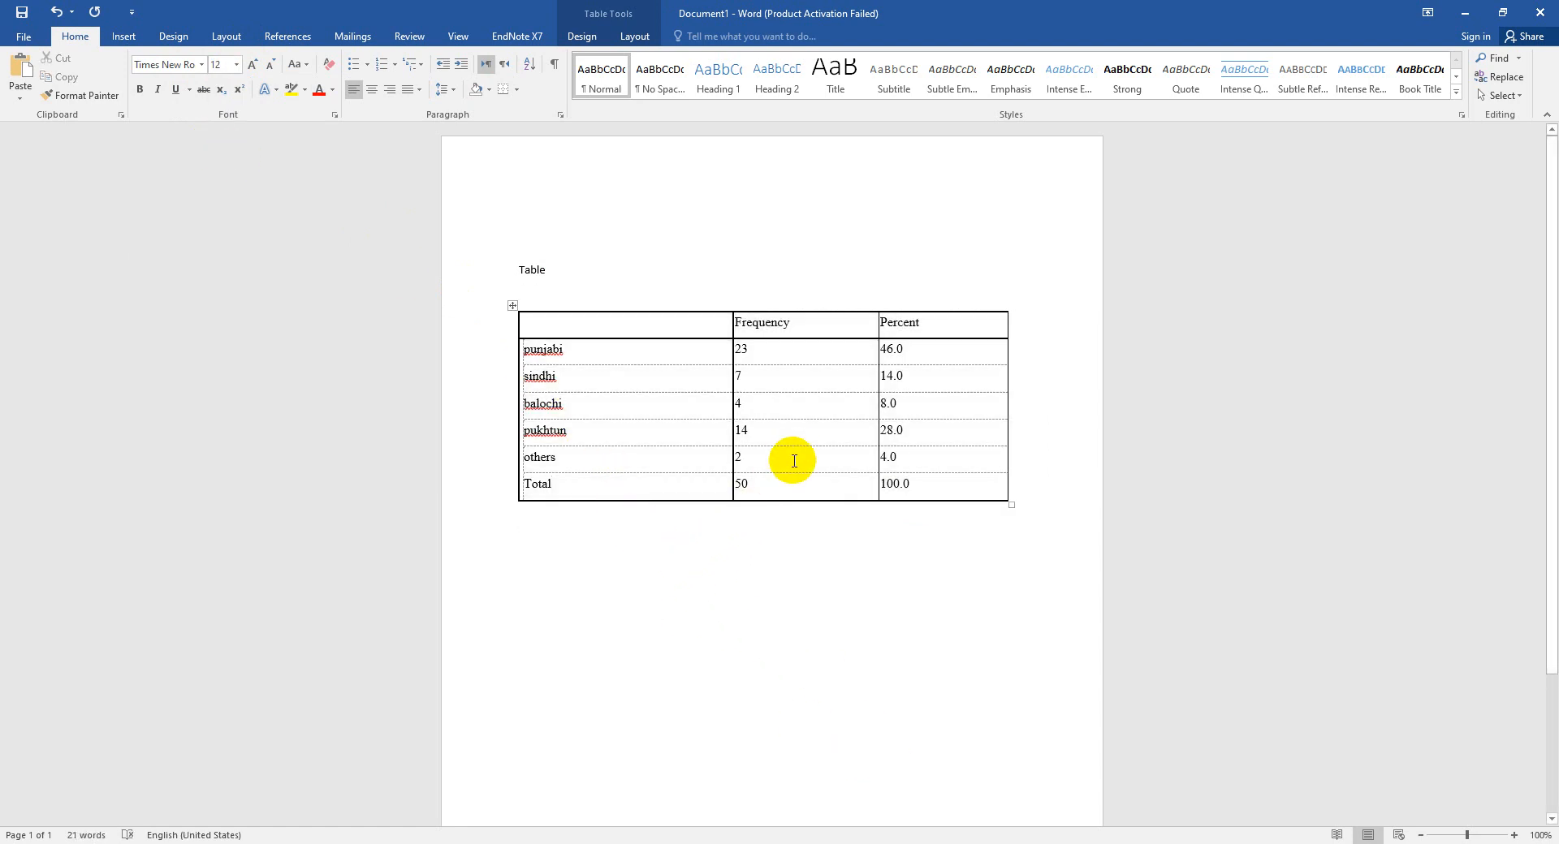
Centre the table on the page and centre the cell text in the rows from punjabi to Total.
{"action": "left_click", "coordinate": [512, 306]}
{"action": "left_click", "coordinate": [371, 90]}
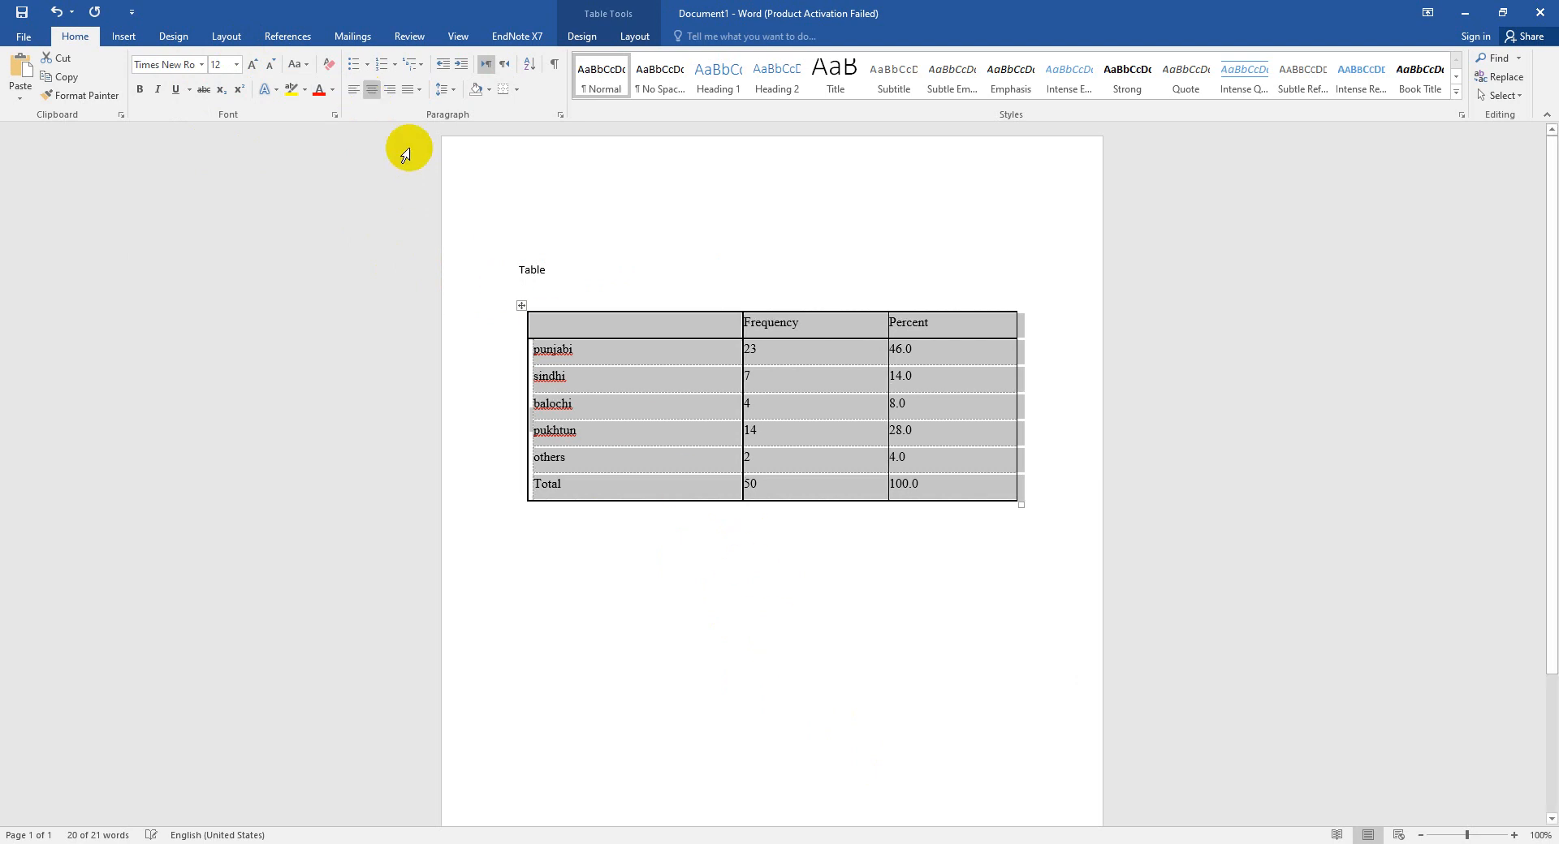
{"action": "left_click", "coordinate": [768, 487]}
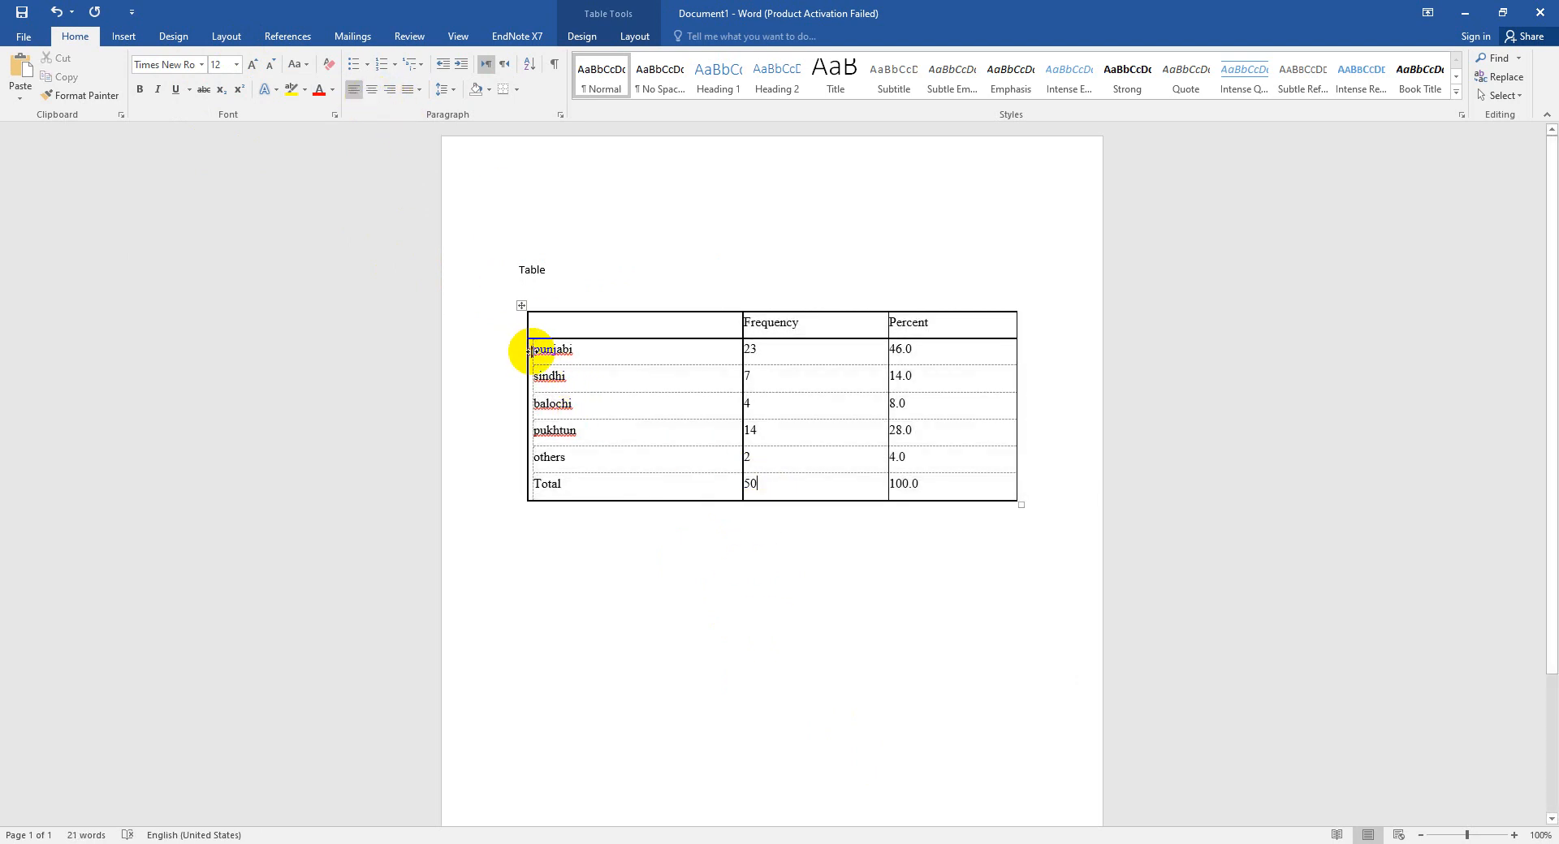
{"action": "left_click_drag", "start_coordinate": [540, 349], "coordinate": [905, 489]}
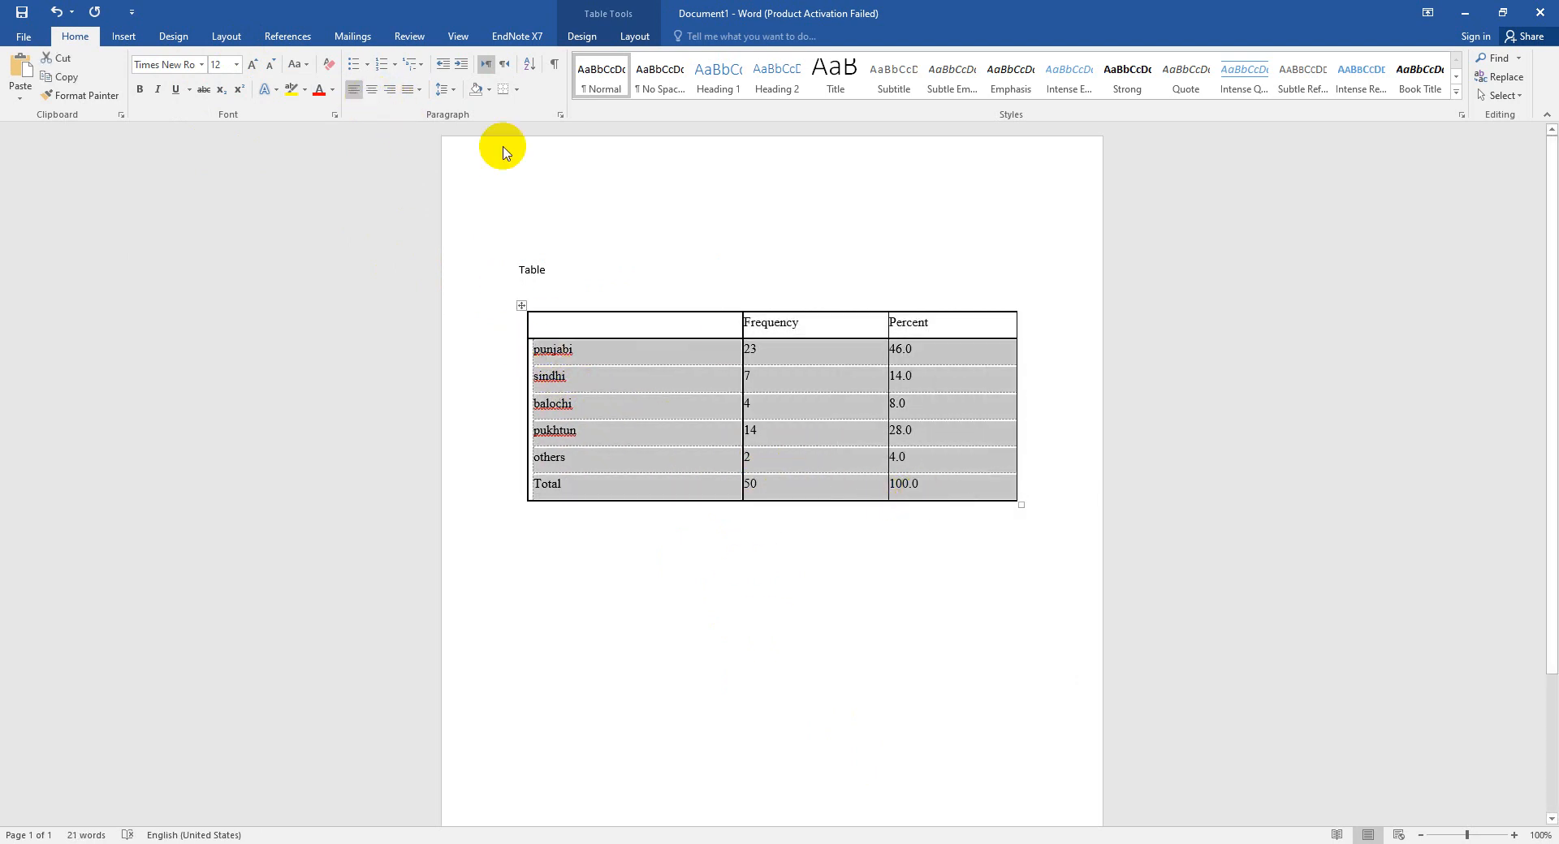
{"action": "left_click", "coordinate": [371, 91]}
{"action": "left_click", "coordinate": [726, 490]}
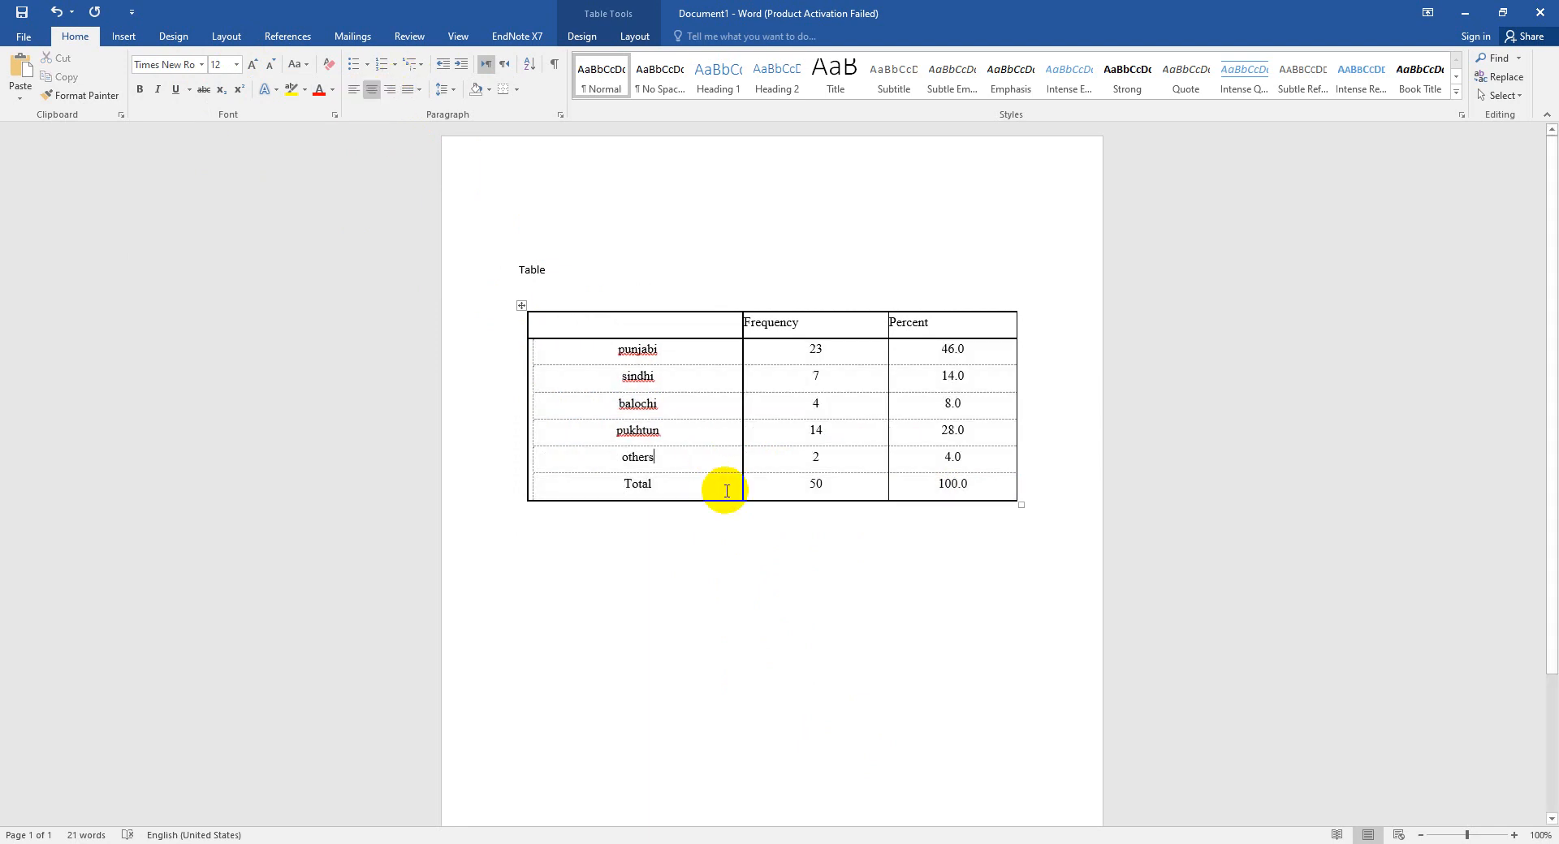
Add two blank lines below the Culture table.
{"action": "left_click", "coordinate": [731, 670]}
{"action": "key", "text": "Return"}
{"action": "key", "text": "Return"}
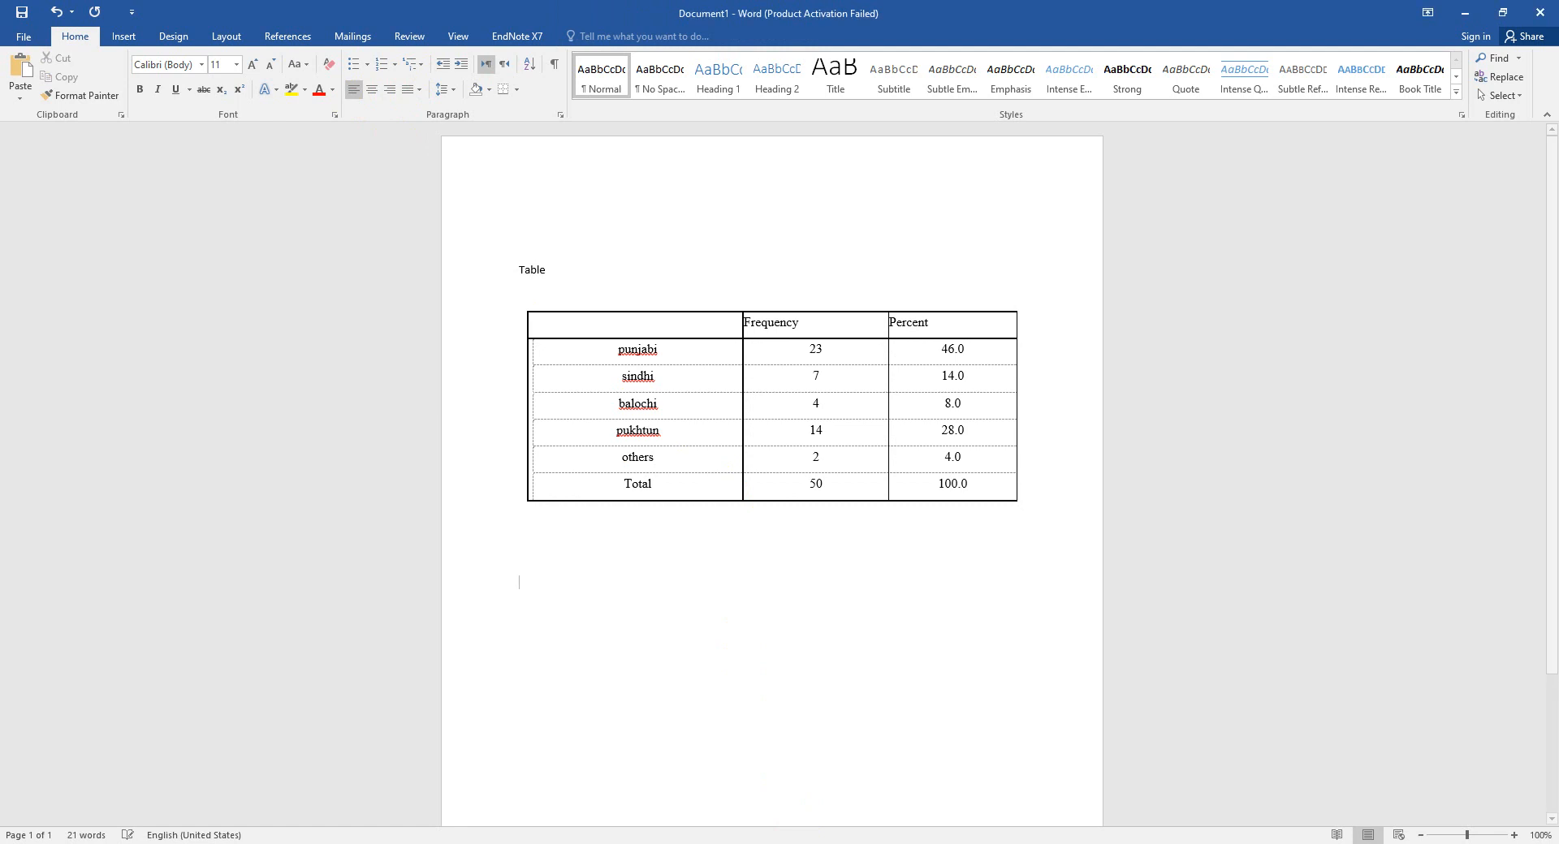
Copy the Verticalpattern pie chart from the SPSS output and paste it below the Culture table in the Word document.
{"action": "key", "text": "alt+Tab"}
{"action": "scroll", "coordinate": [341, 500], "scroll_direction": "down", "scroll_amount": 10}
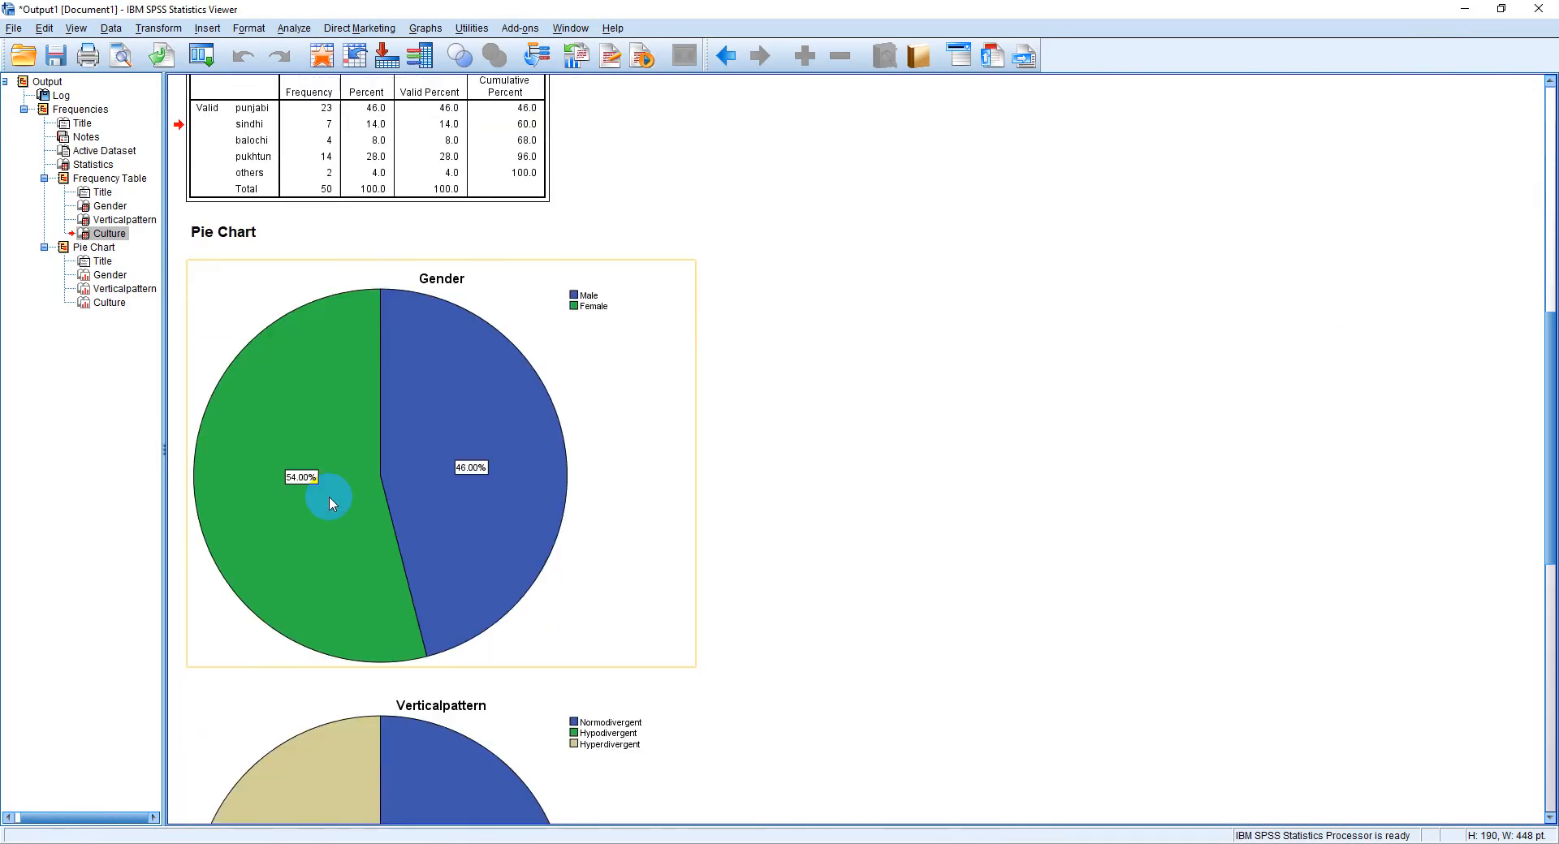
{"action": "left_click", "coordinate": [330, 503]}
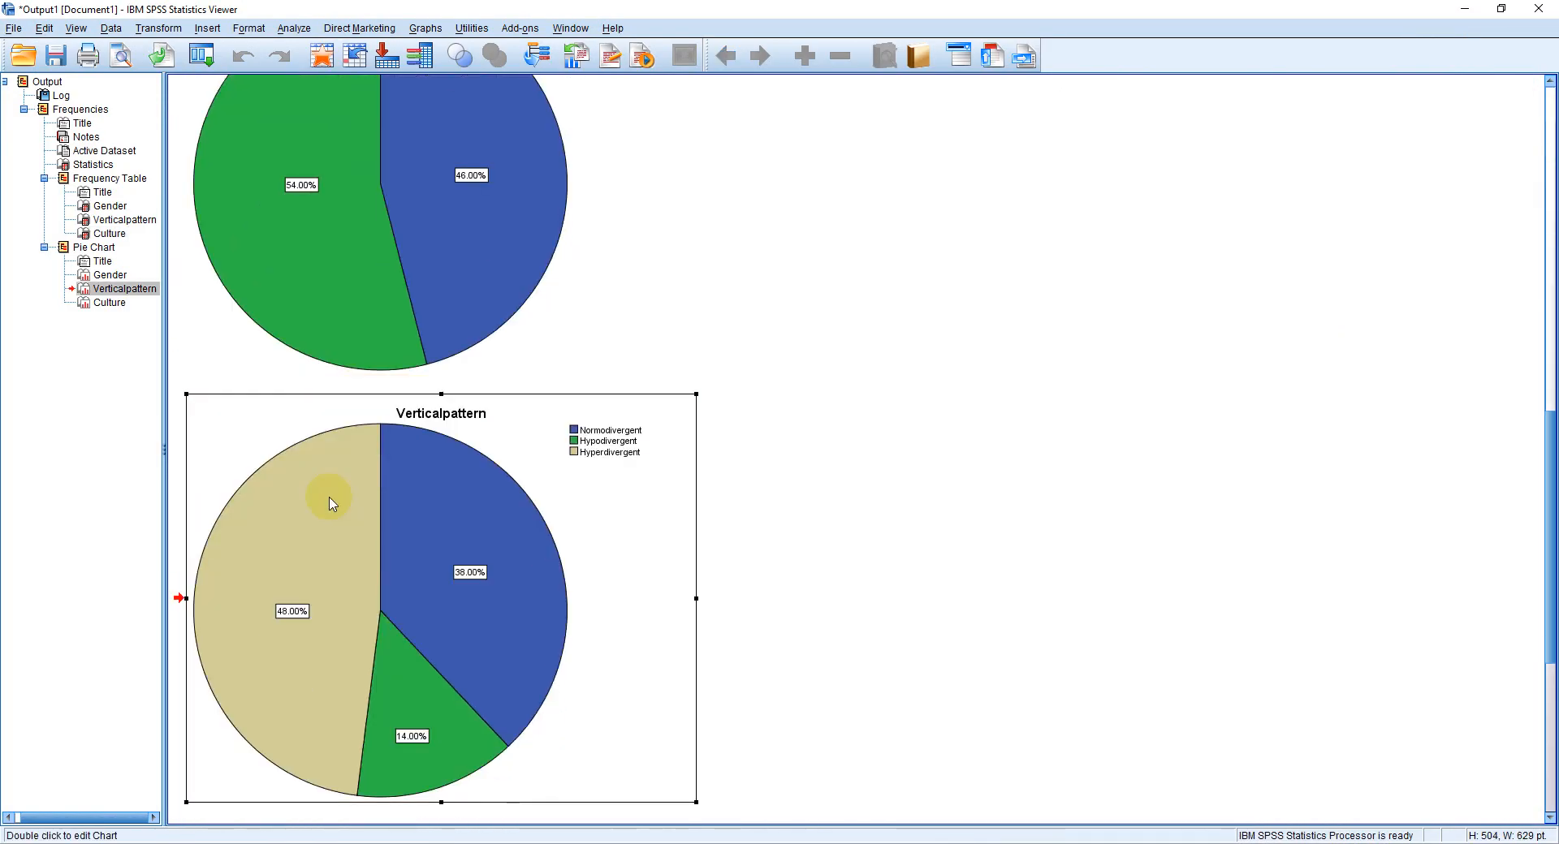
{"action": "right_click", "coordinate": [330, 502]}
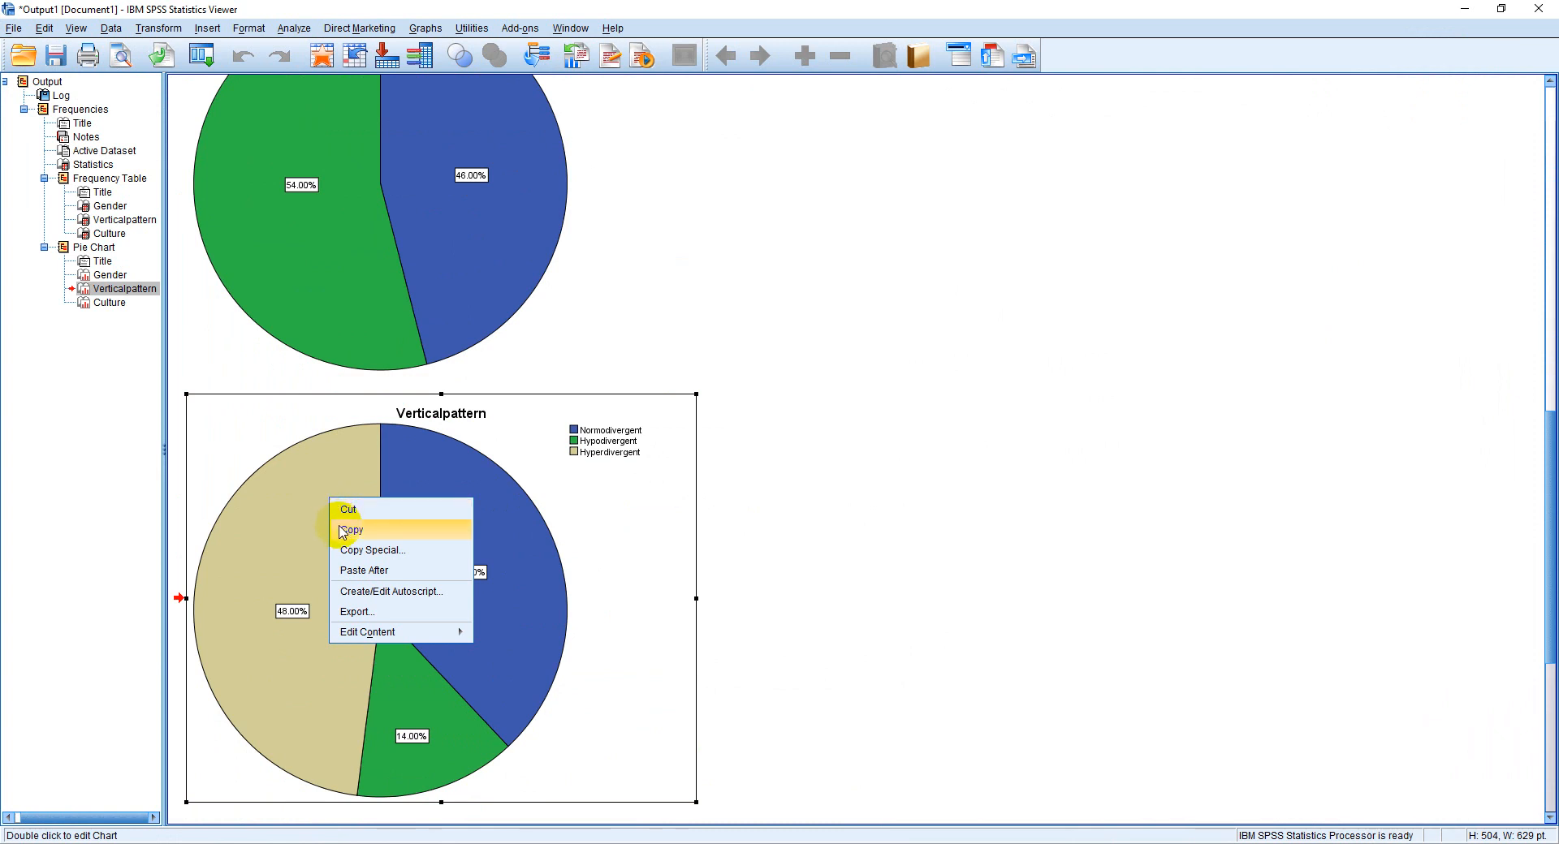
{"action": "left_click", "coordinate": [341, 531]}
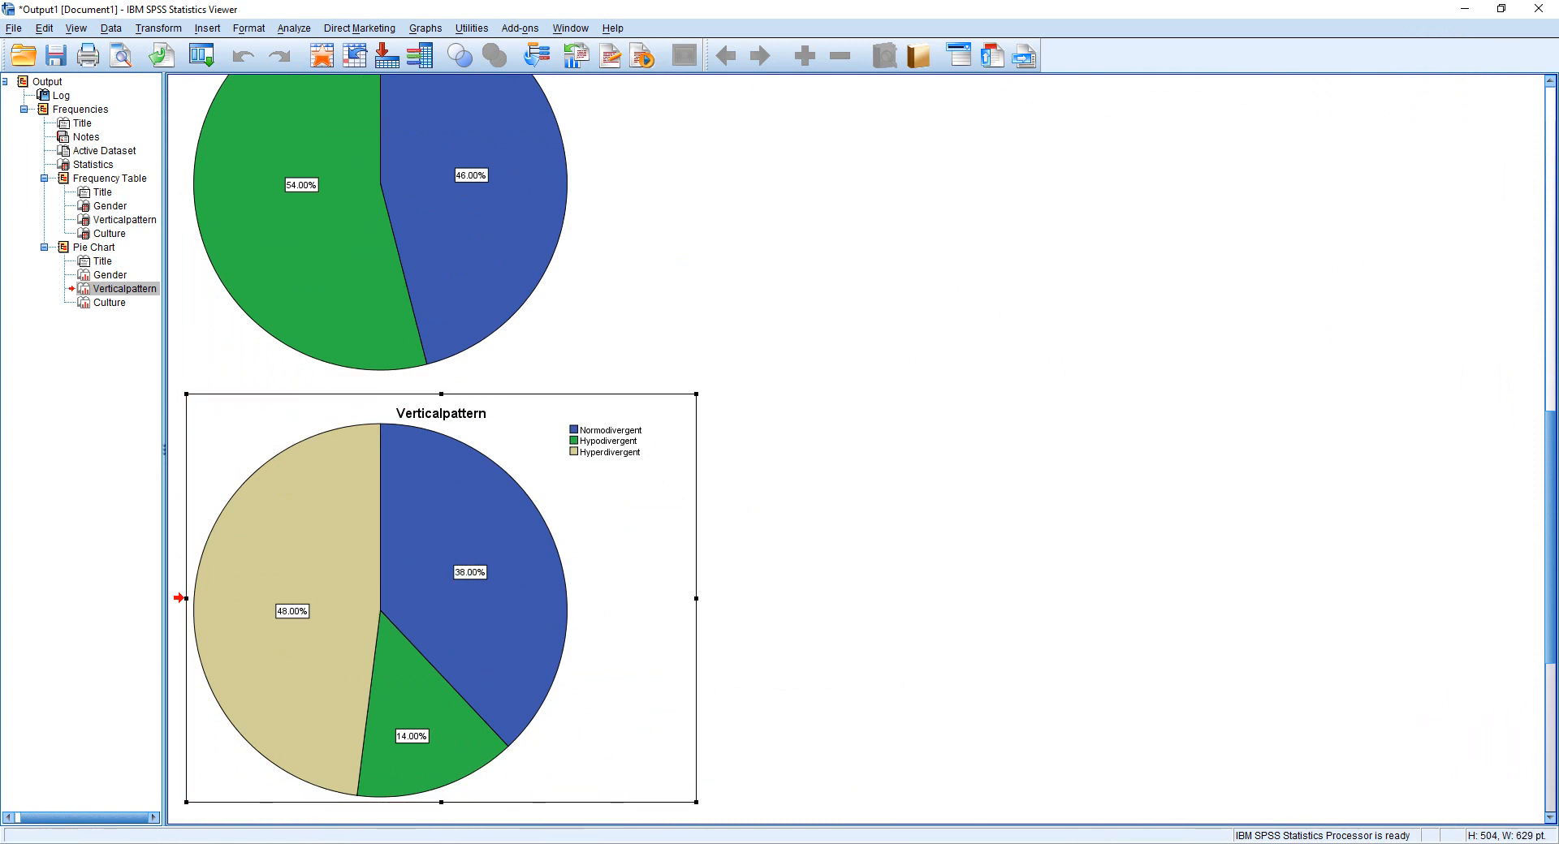
{"action": "key", "text": "alt+Tab"}
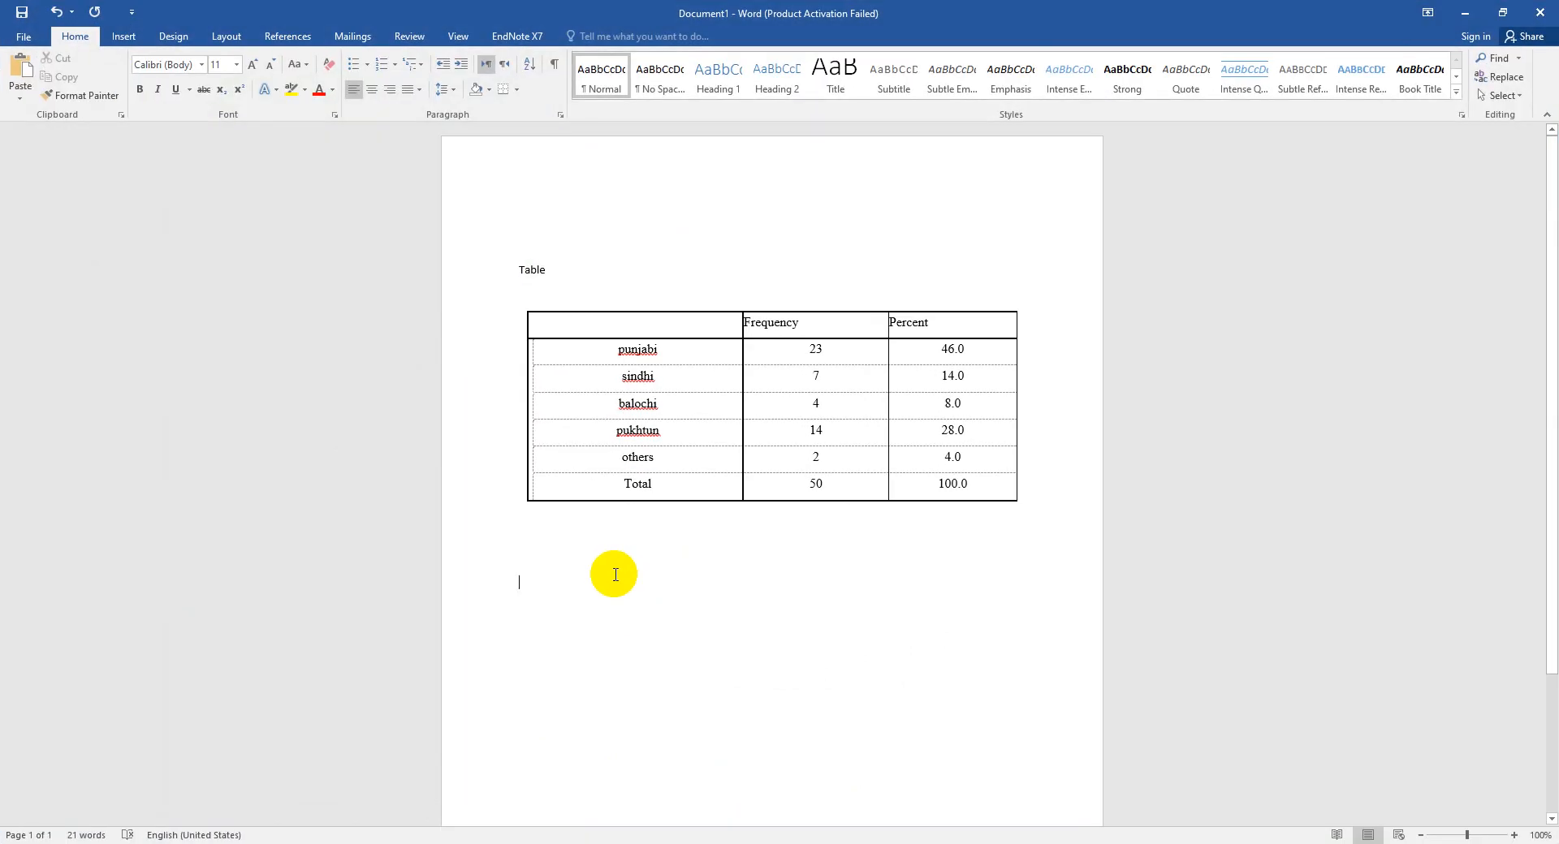
{"action": "key", "text": "ctrl+v"}
{"action": "left_click", "coordinate": [1141, 478]}
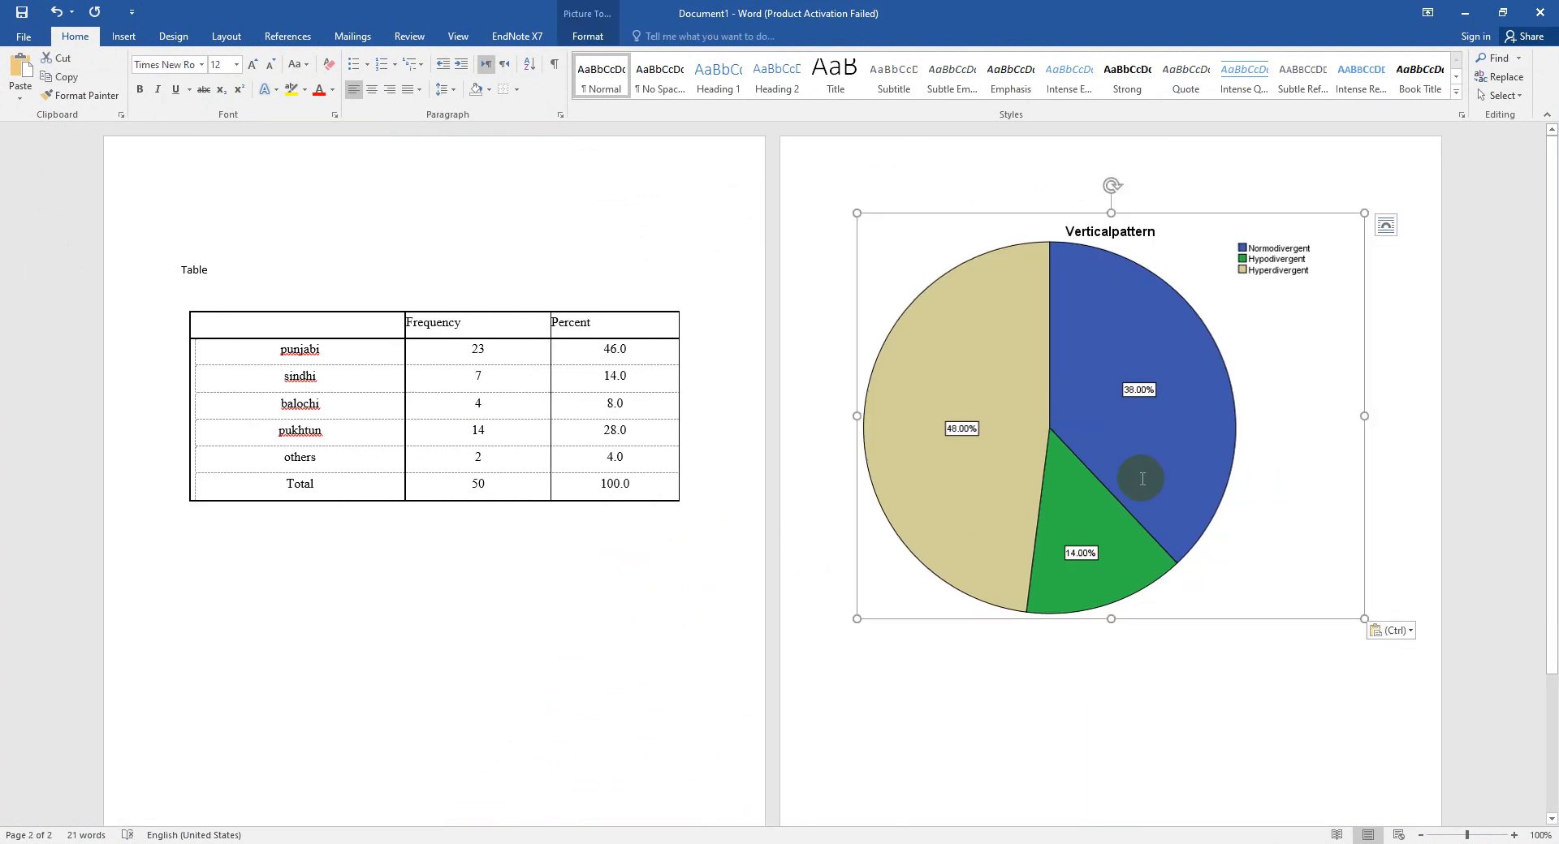
Try resizing the pasted Verticalpattern chart to about 5.81 by 4.64 inches, and delete it from the document.
{"action": "left_click", "coordinate": [1514, 834]}
{"action": "left_click", "coordinate": [1513, 835]}
{"action": "left_click", "coordinate": [1514, 835]}
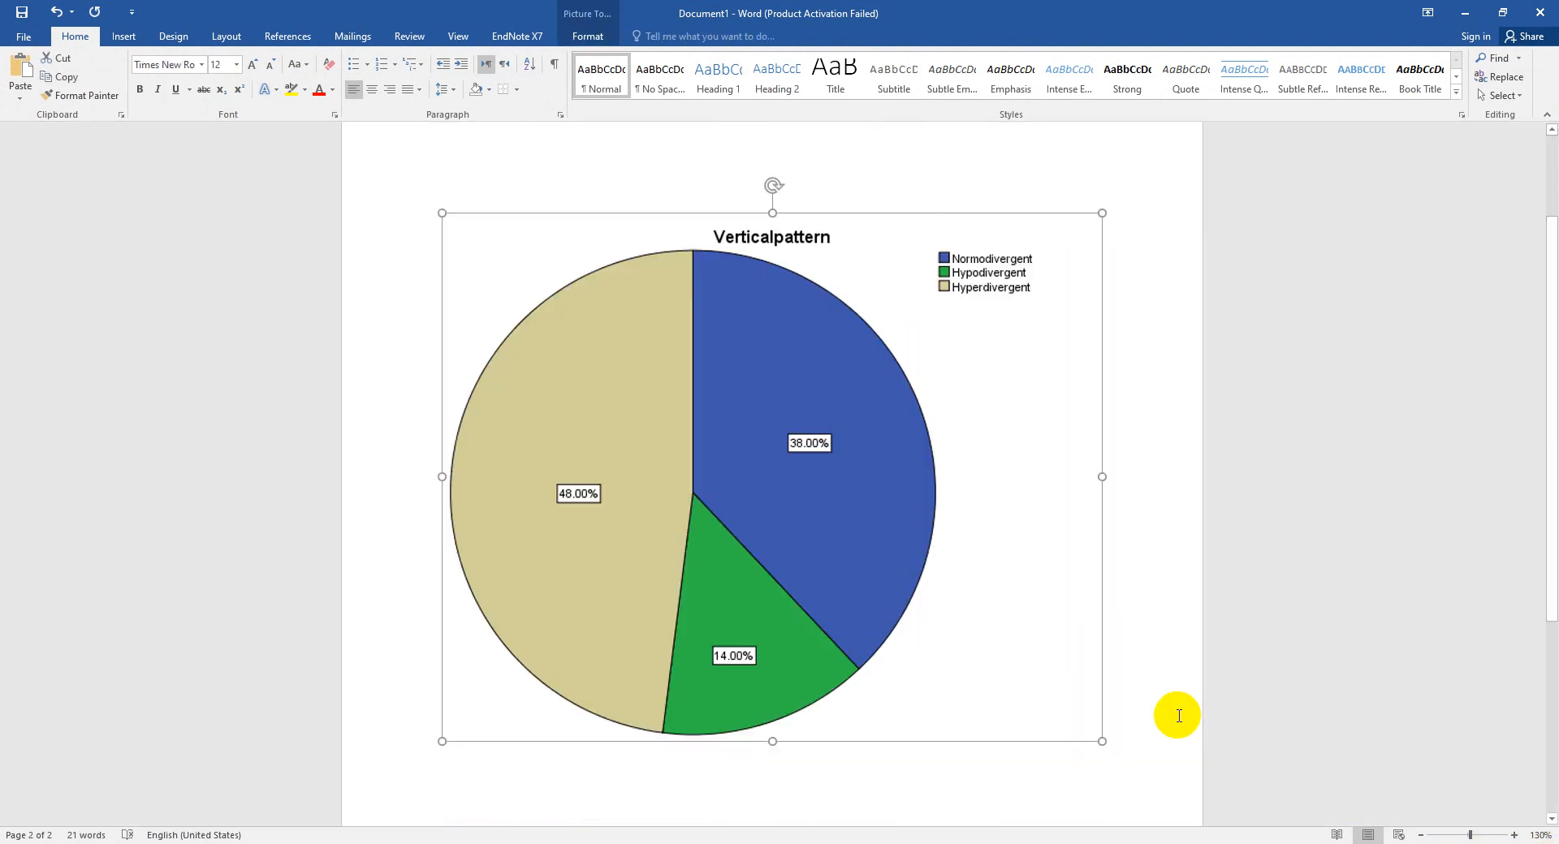
{"action": "double_click", "coordinate": [774, 525]}
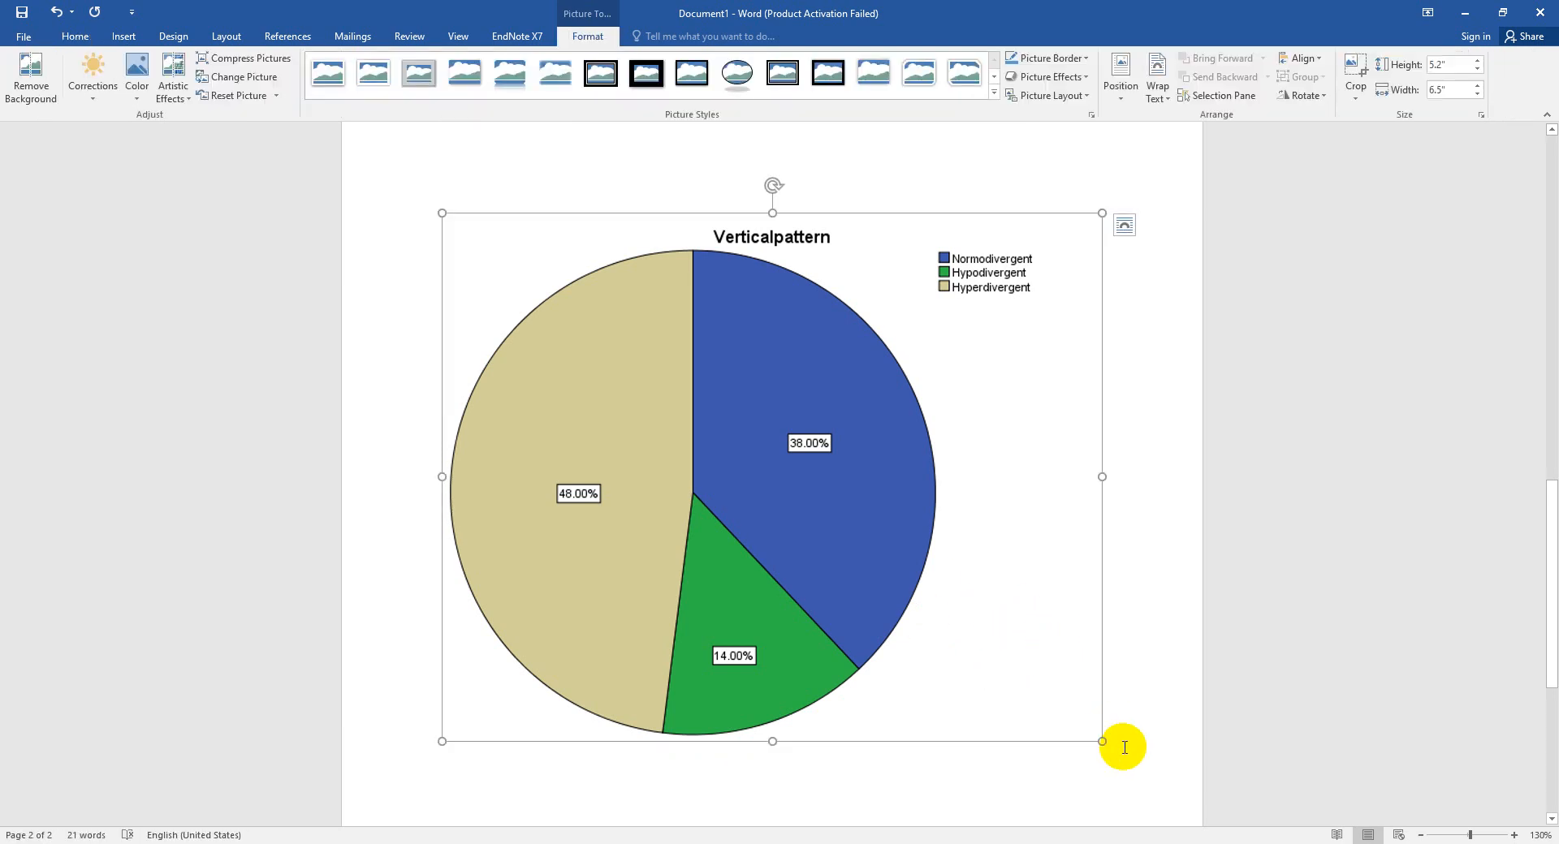
{"action": "left_click_drag", "start_coordinate": [1102, 741], "coordinate": [828, 524]}
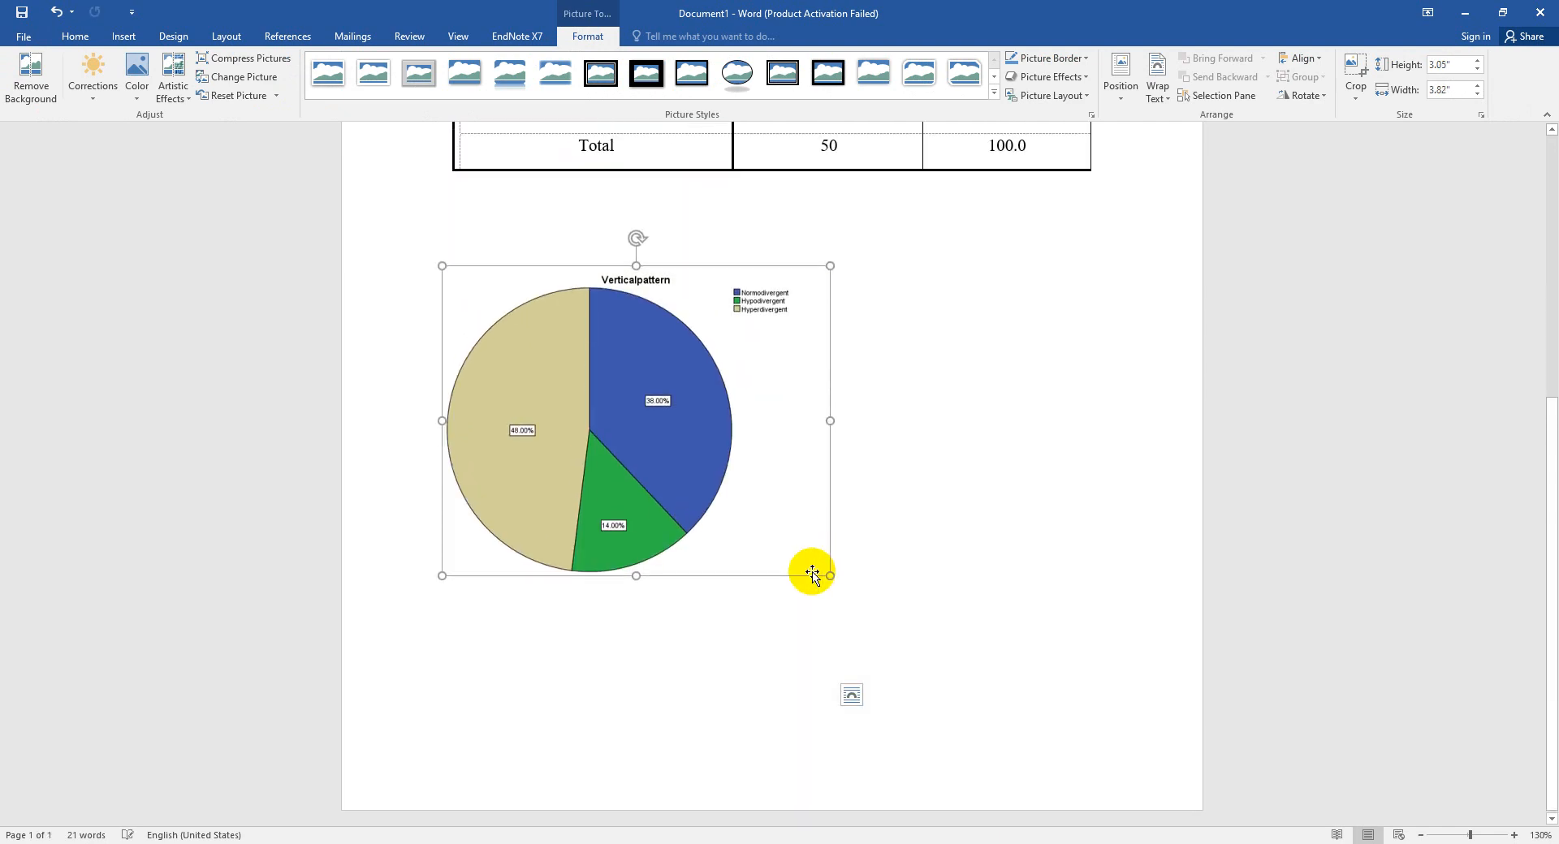
{"action": "left_click_drag", "start_coordinate": [828, 576], "coordinate": [1030, 684]}
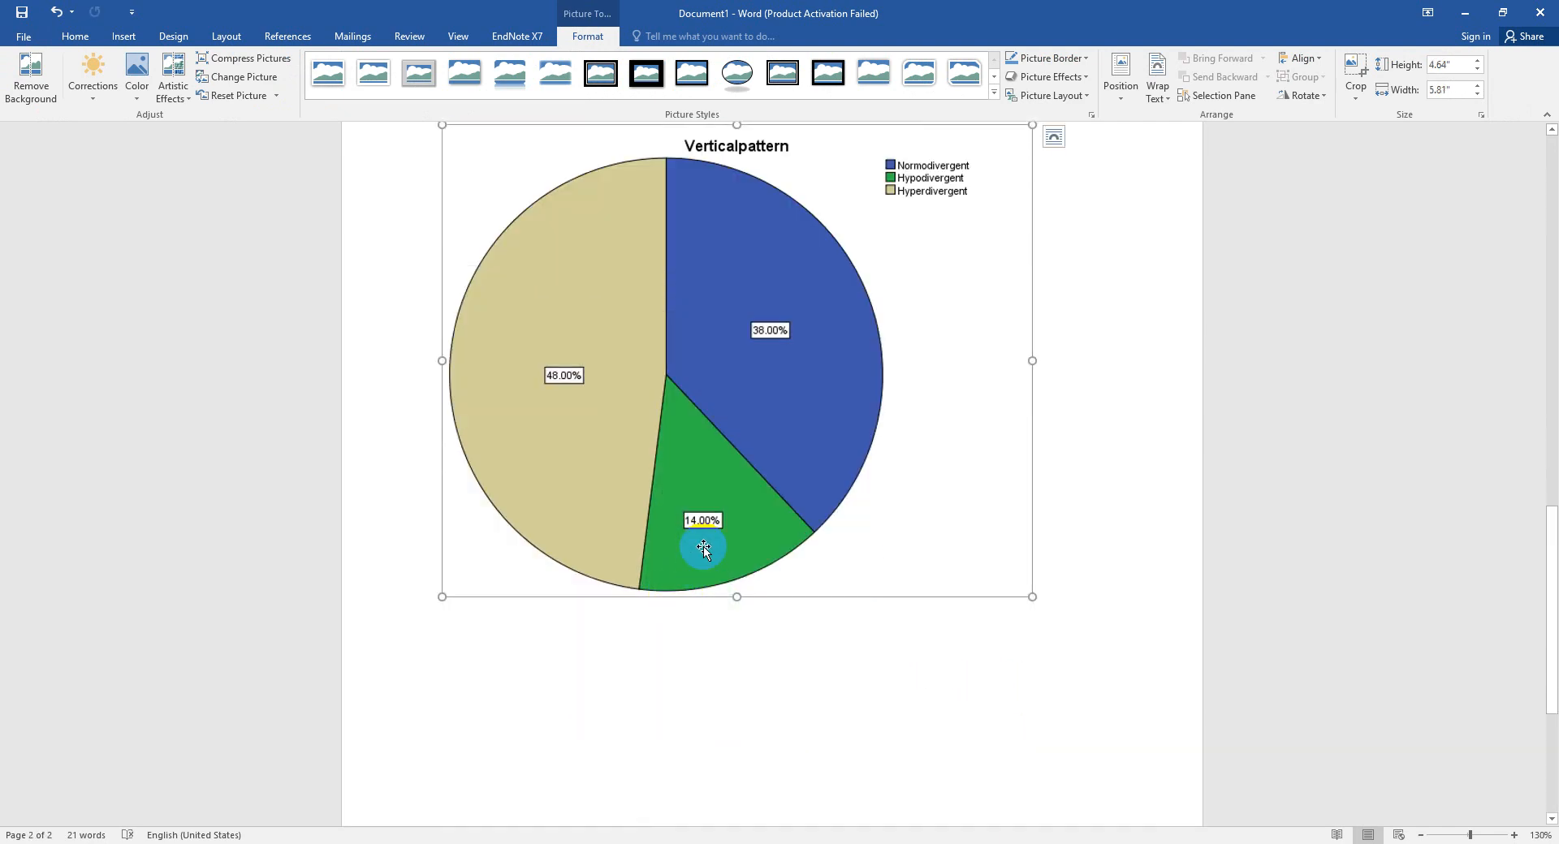
{"action": "key", "text": "Delete"}
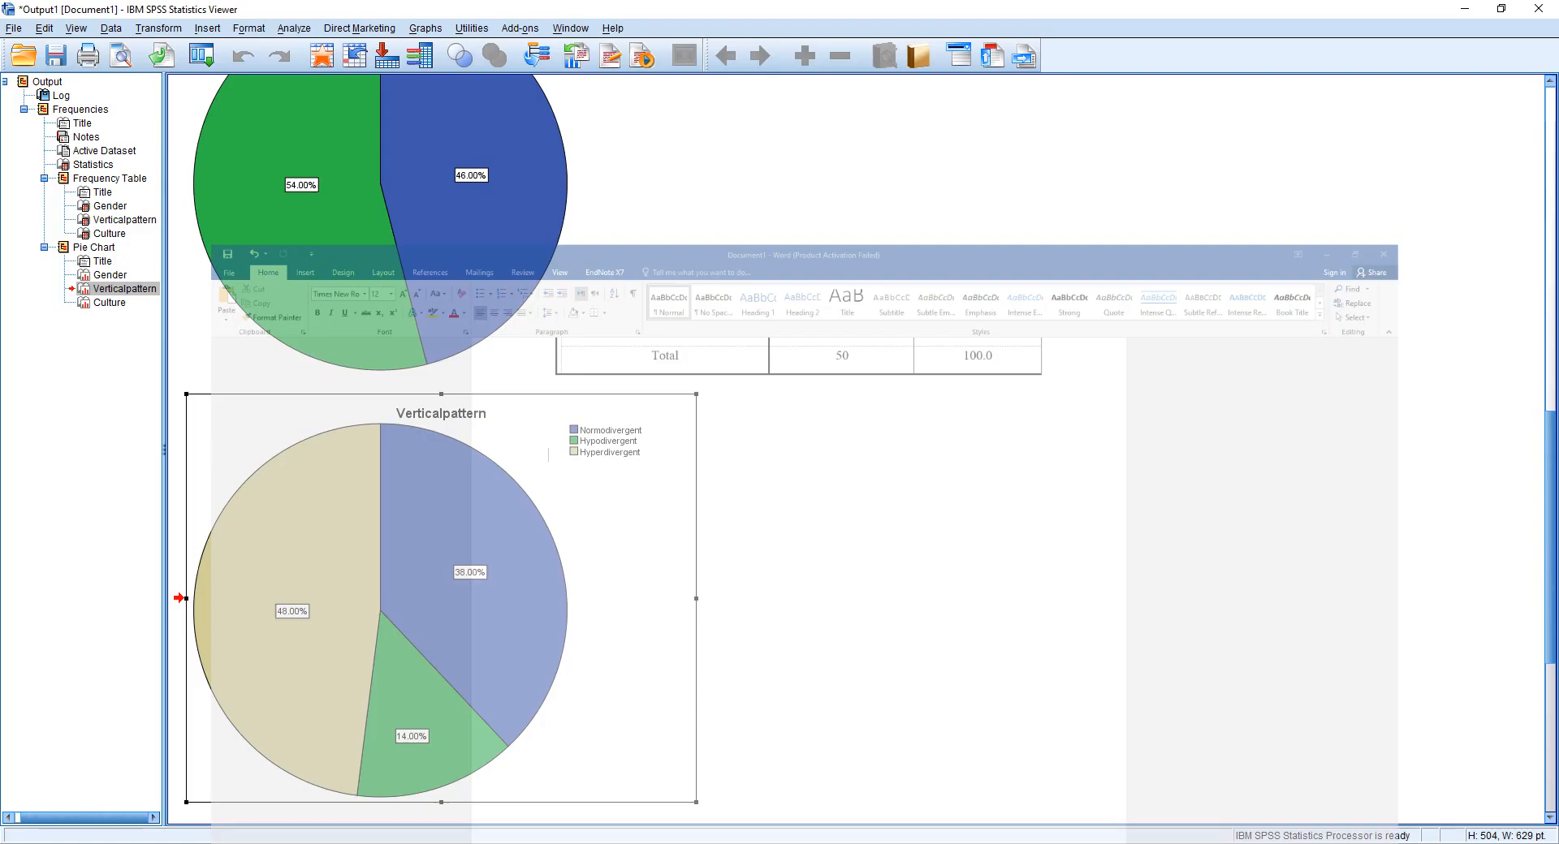
In SPSS, export only the selected Verticalpattern pie chart to the Desktop as a Word/RTF file named ABC.
{"action": "right_click", "coordinate": [495, 624]}
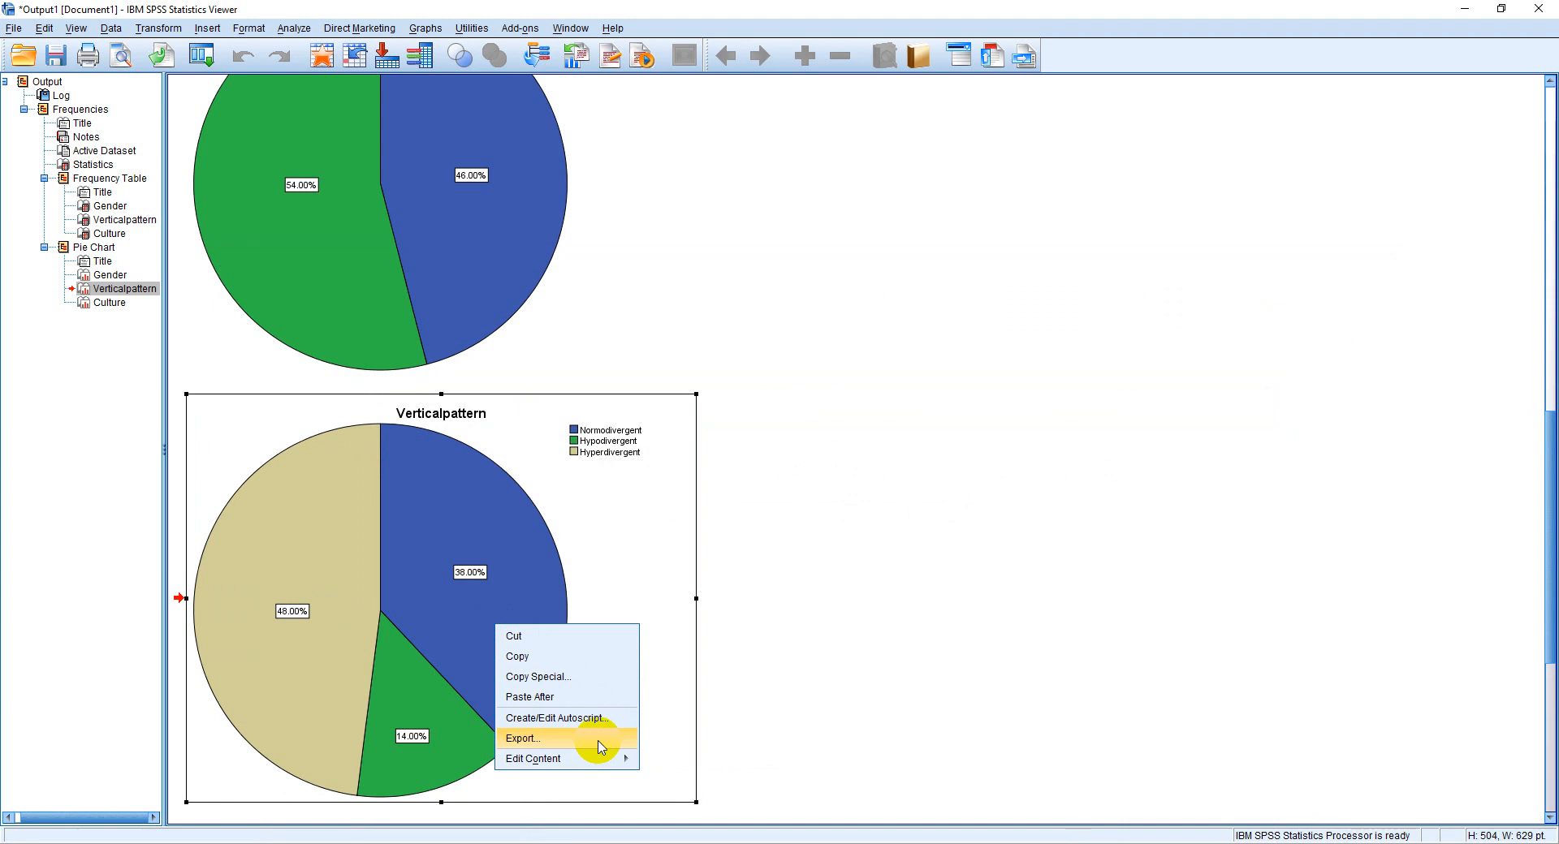
{"action": "left_click", "coordinate": [601, 740]}
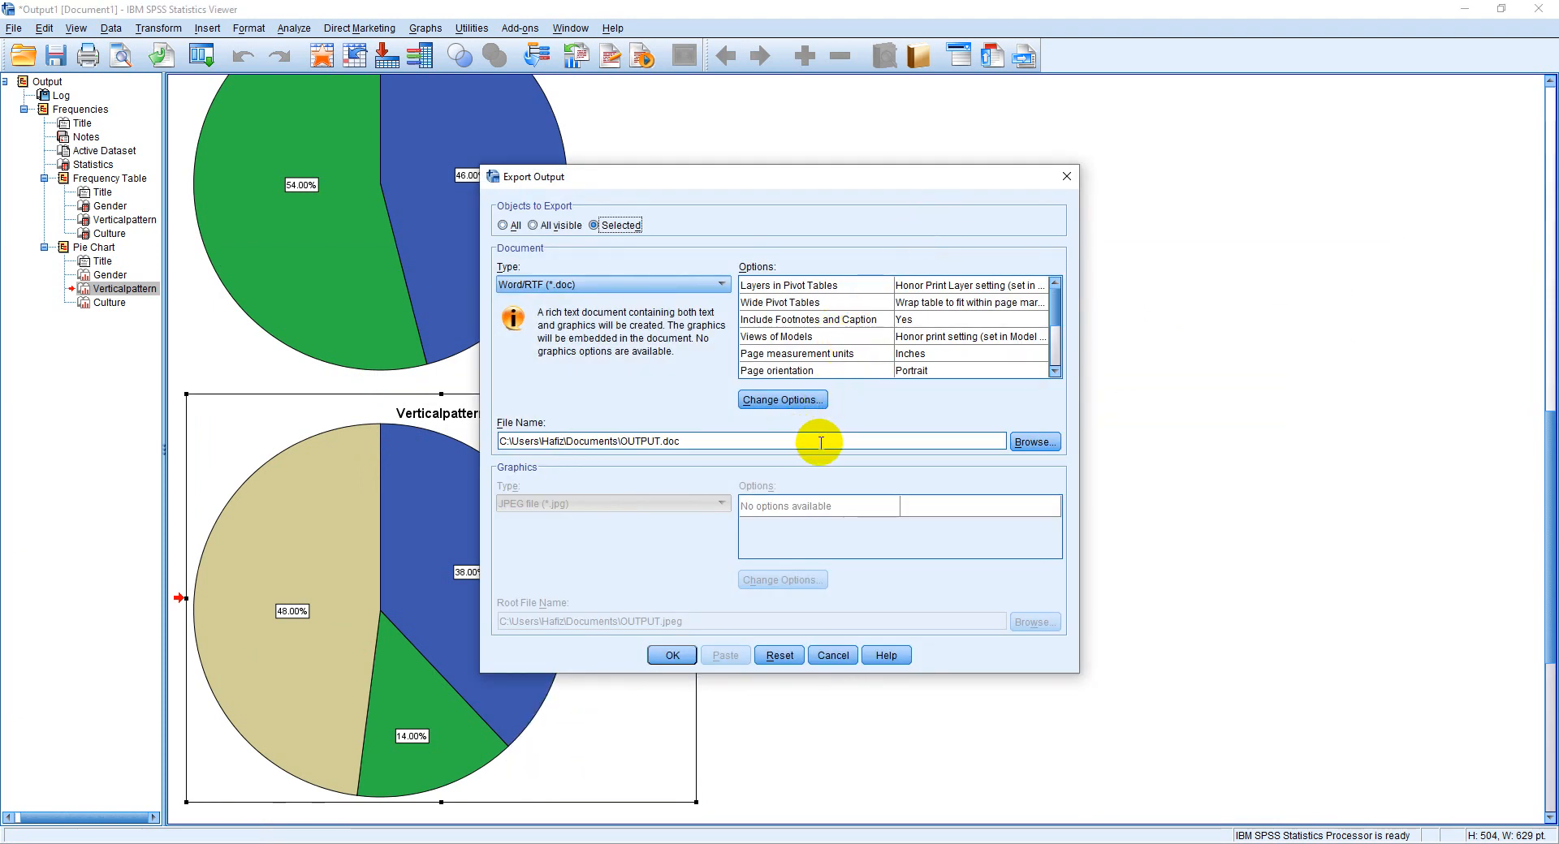
{"action": "left_click", "coordinate": [1032, 444]}
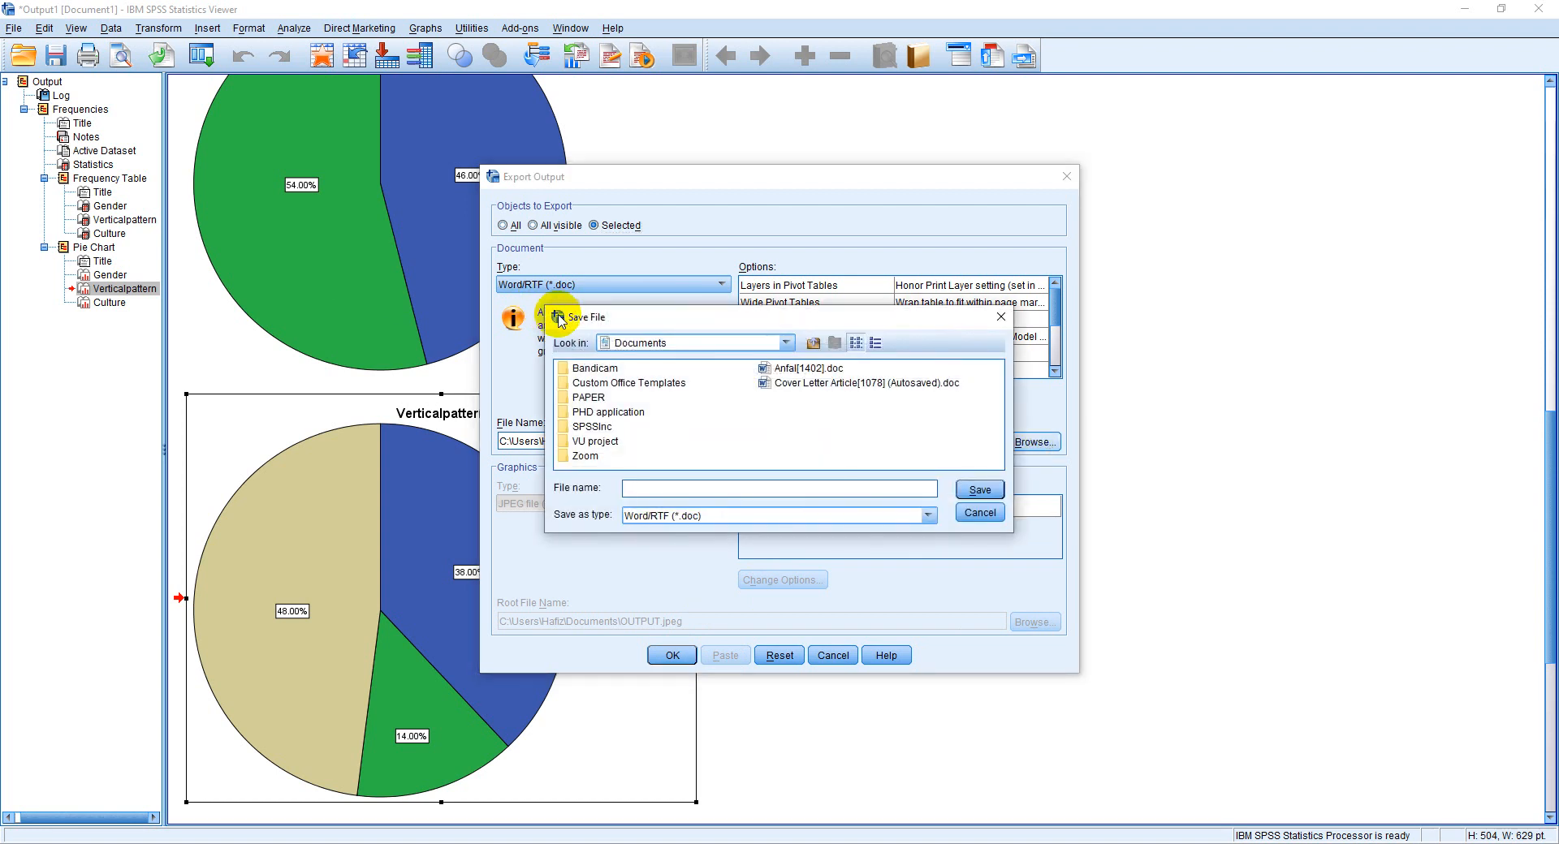
{"action": "left_click", "coordinate": [784, 342]}
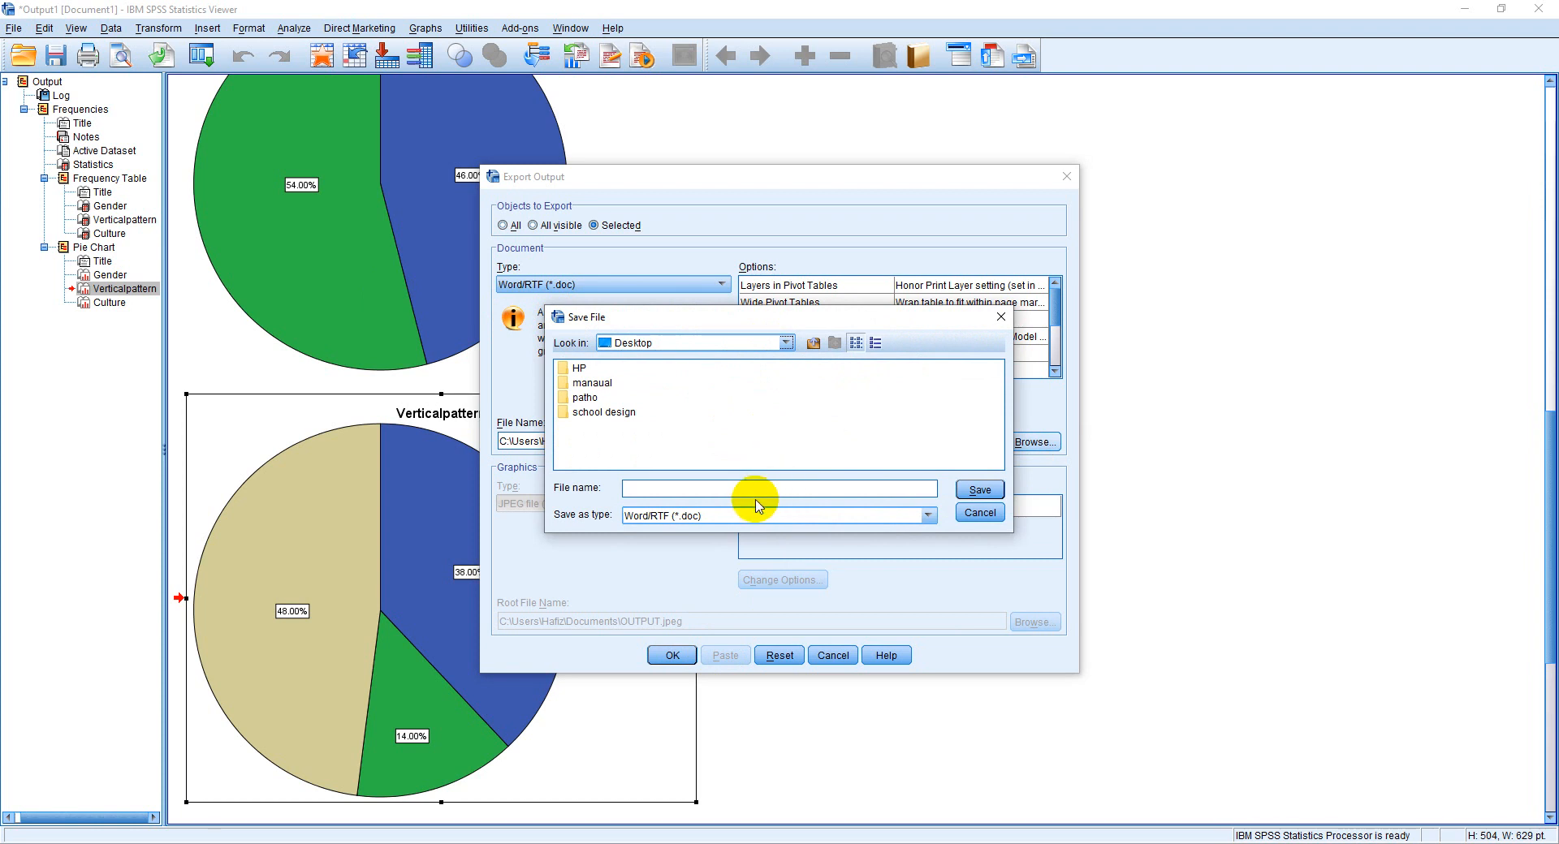
{"action": "type", "text": "A"}
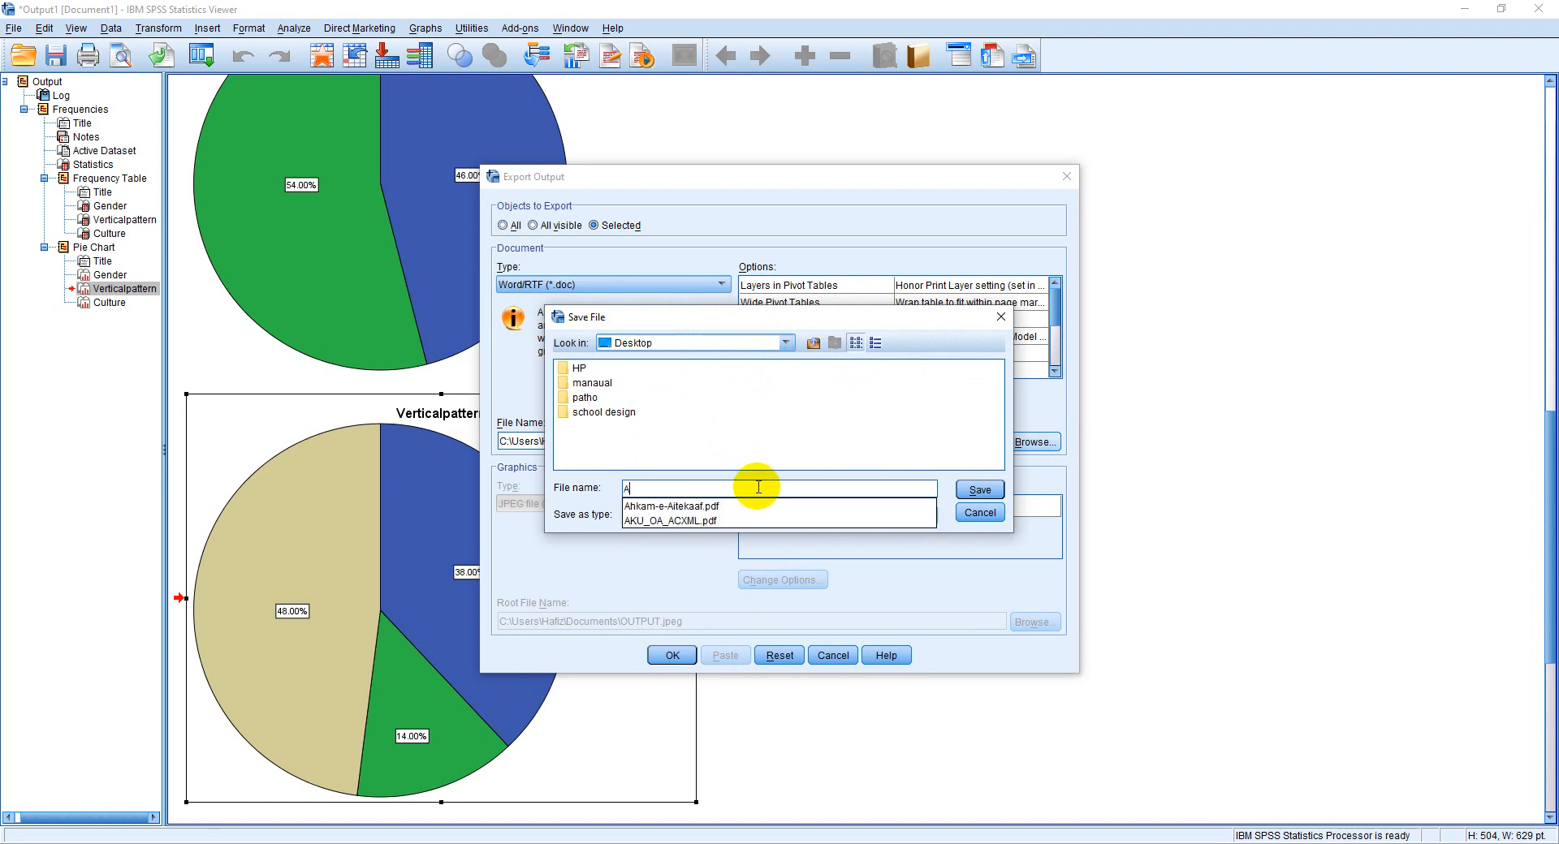
{"action": "type", "text": "BC"}
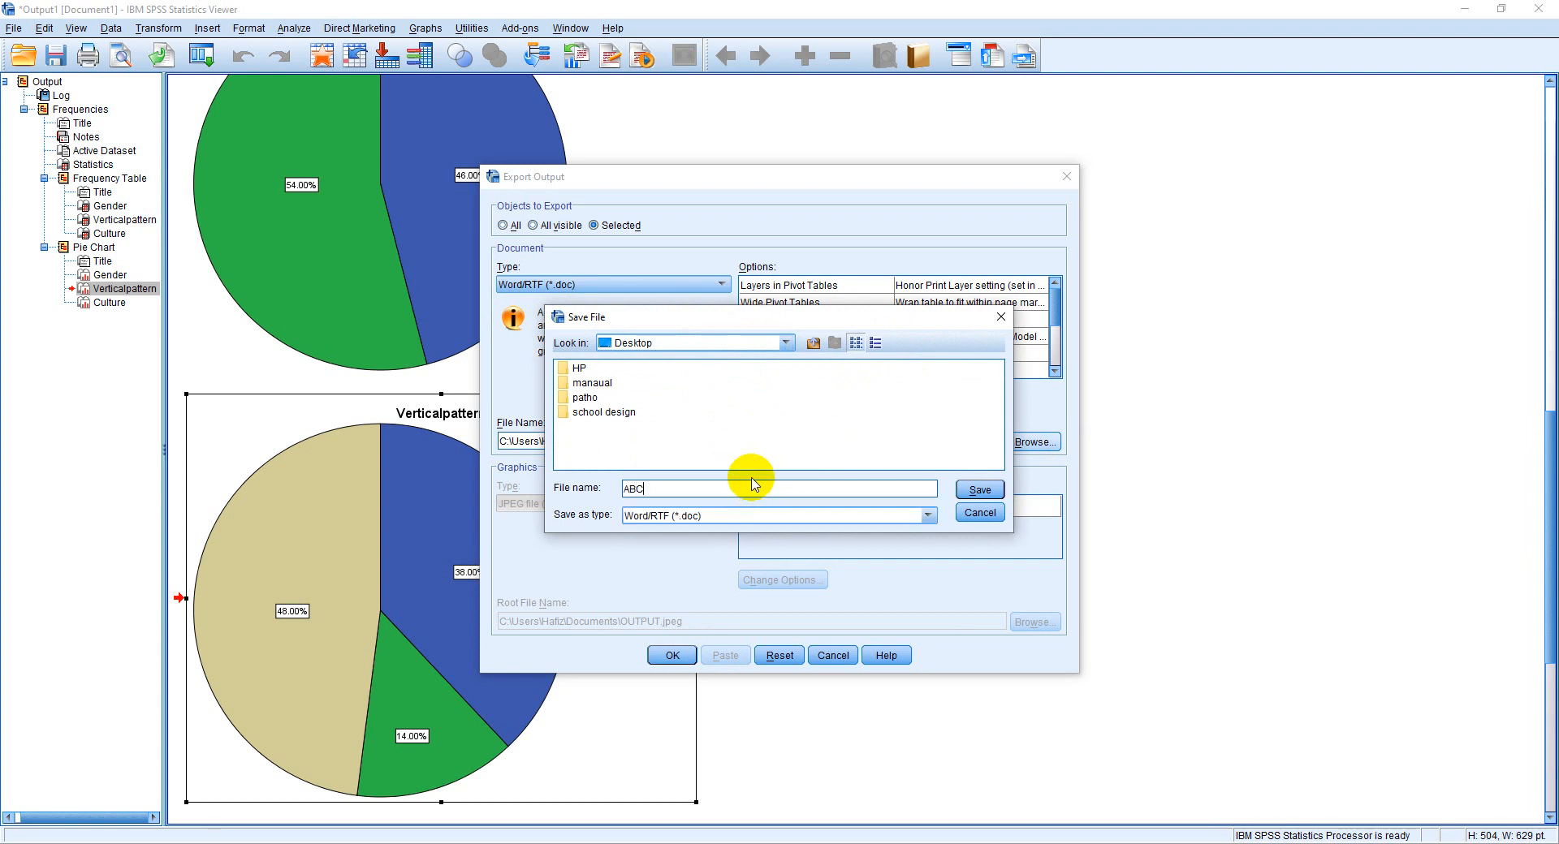
{"action": "left_click", "coordinate": [979, 490]}
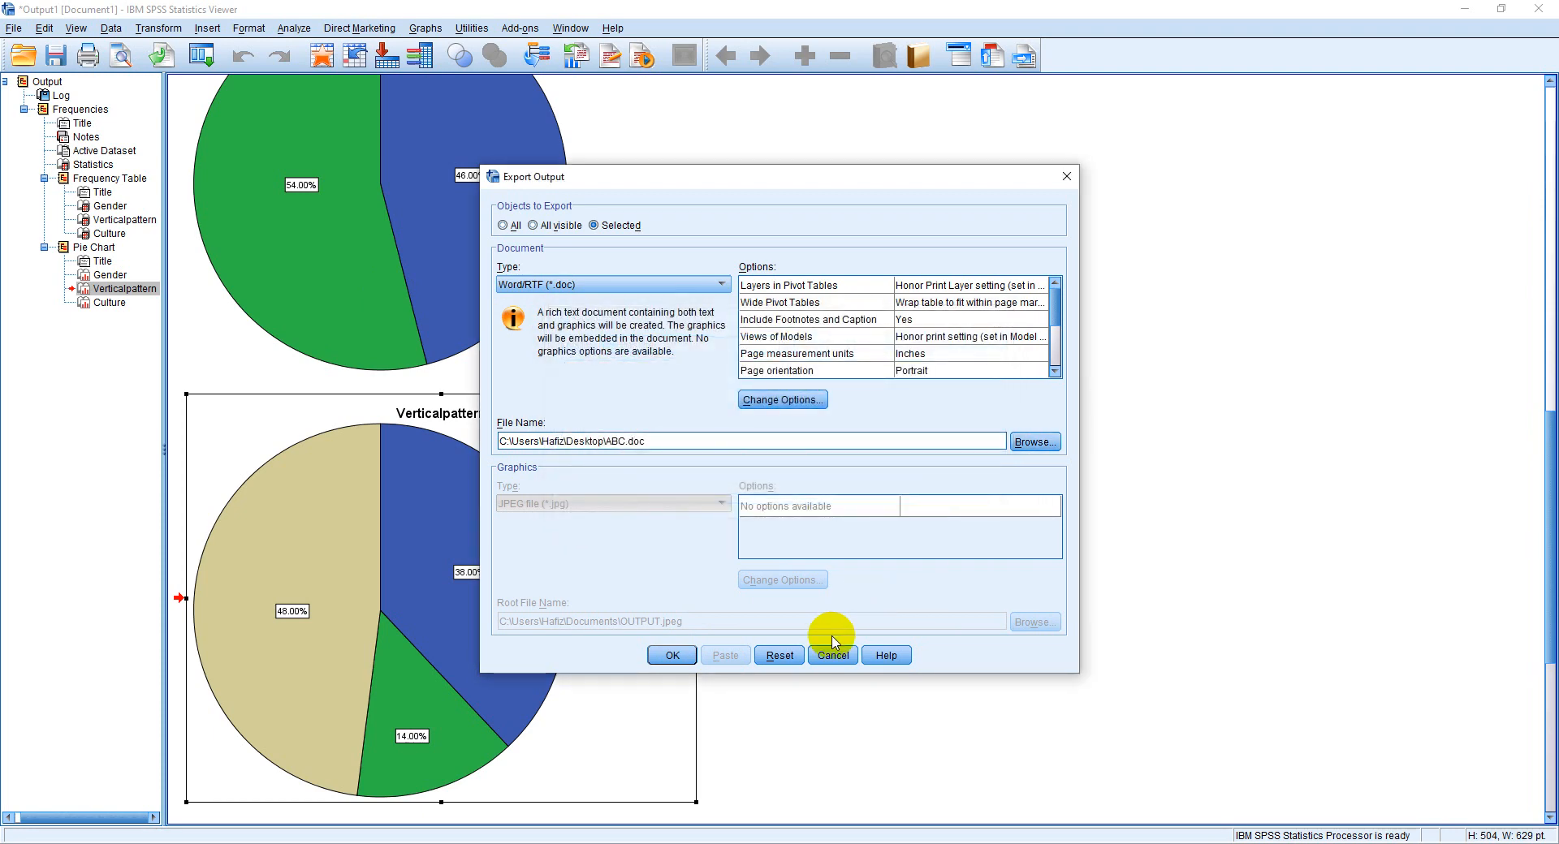
{"action": "left_click", "coordinate": [673, 659]}
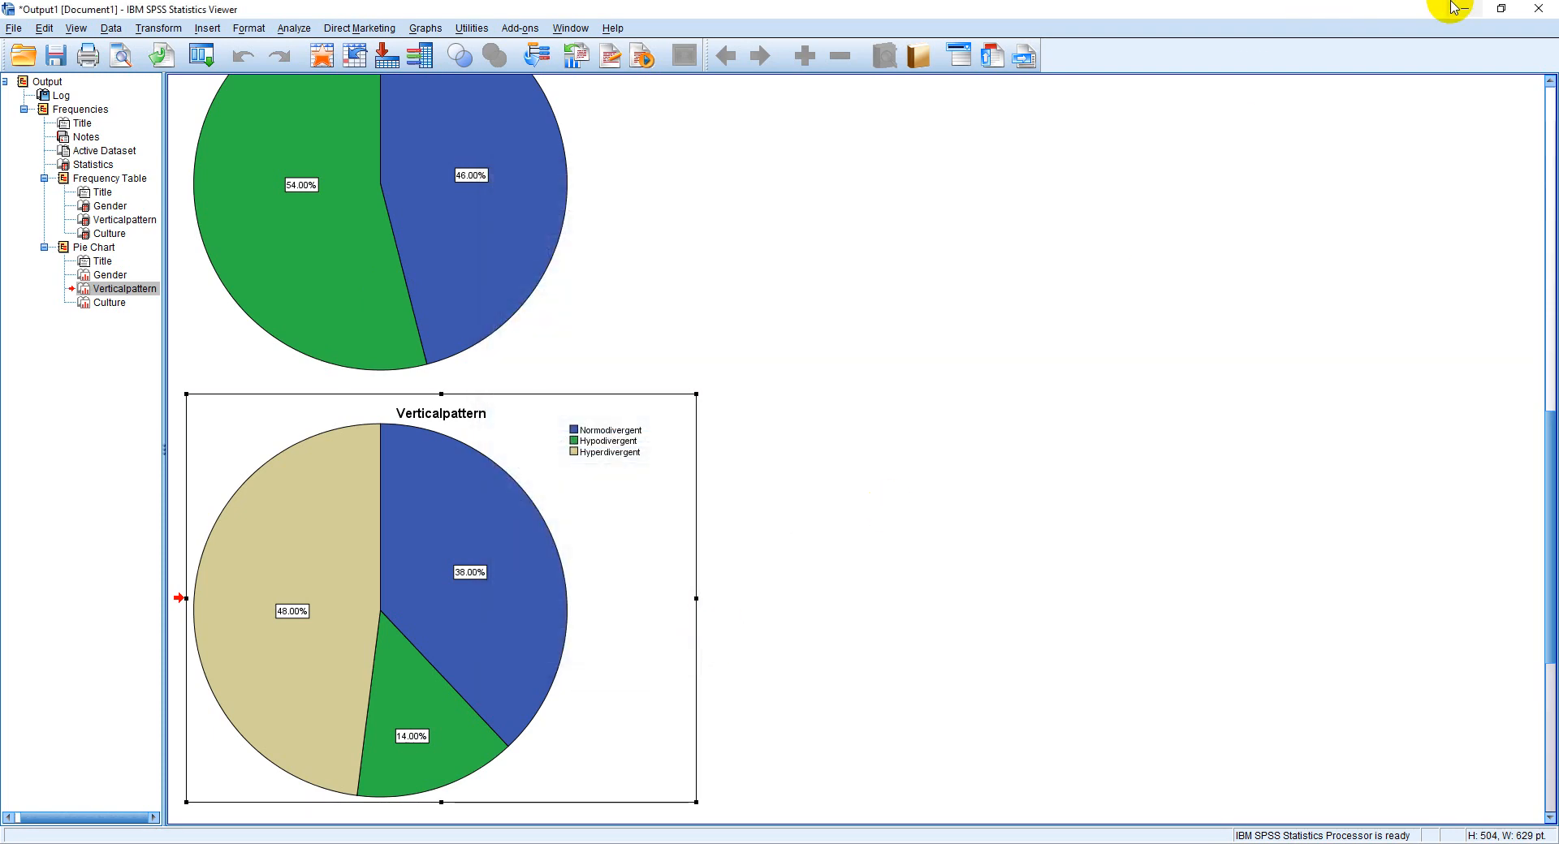
Open the exported ABC document from the desktop, examine the chart in it, and close the document.
{"action": "left_click", "coordinate": [1461, 8]}
{"action": "left_click", "coordinate": [1454, 9]}
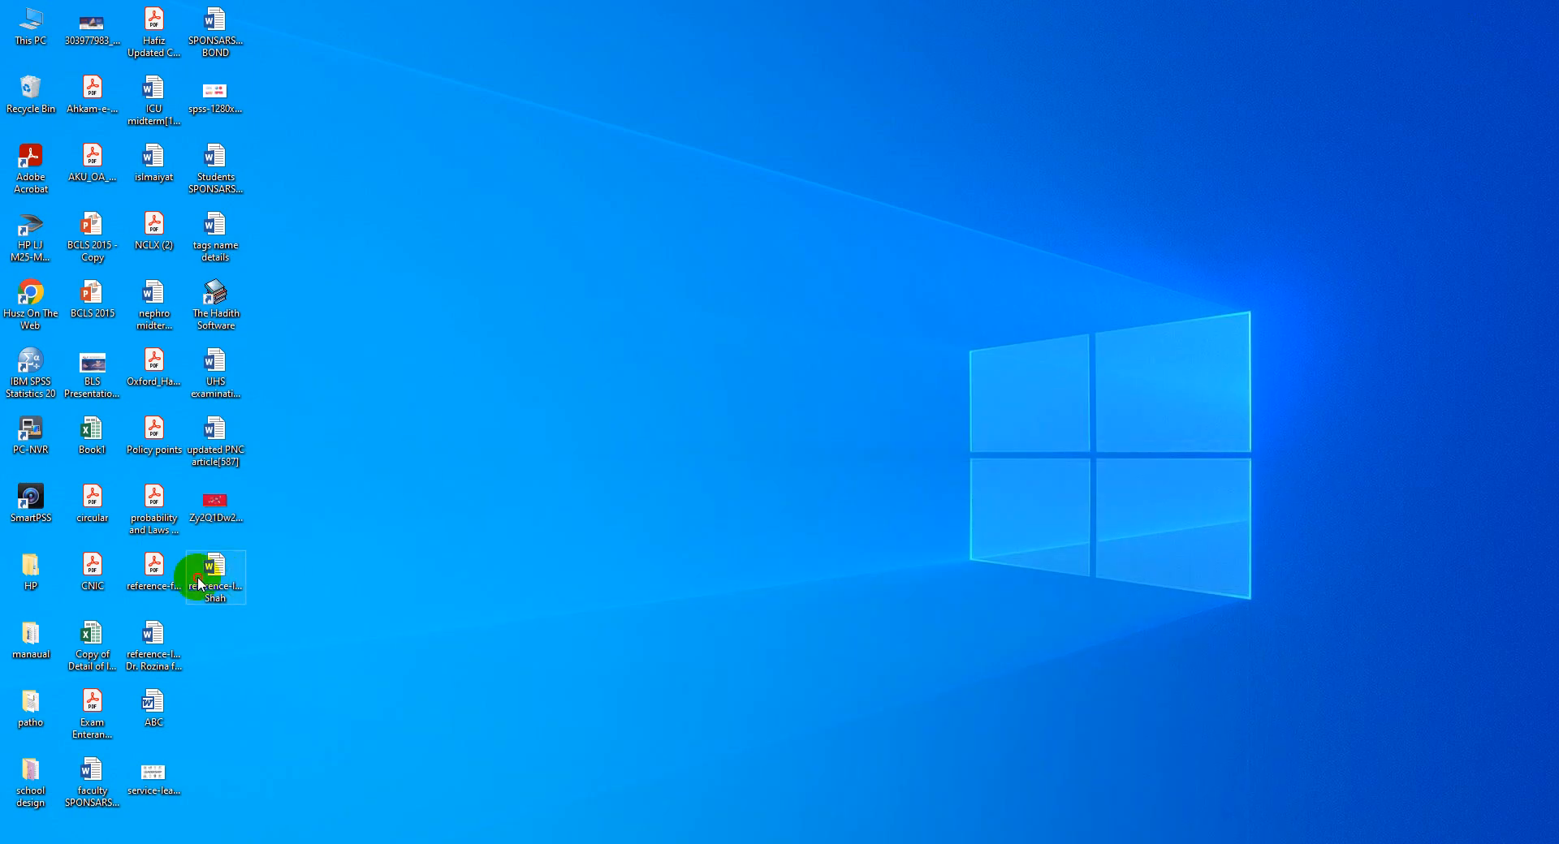
{"action": "double_click", "coordinate": [153, 700]}
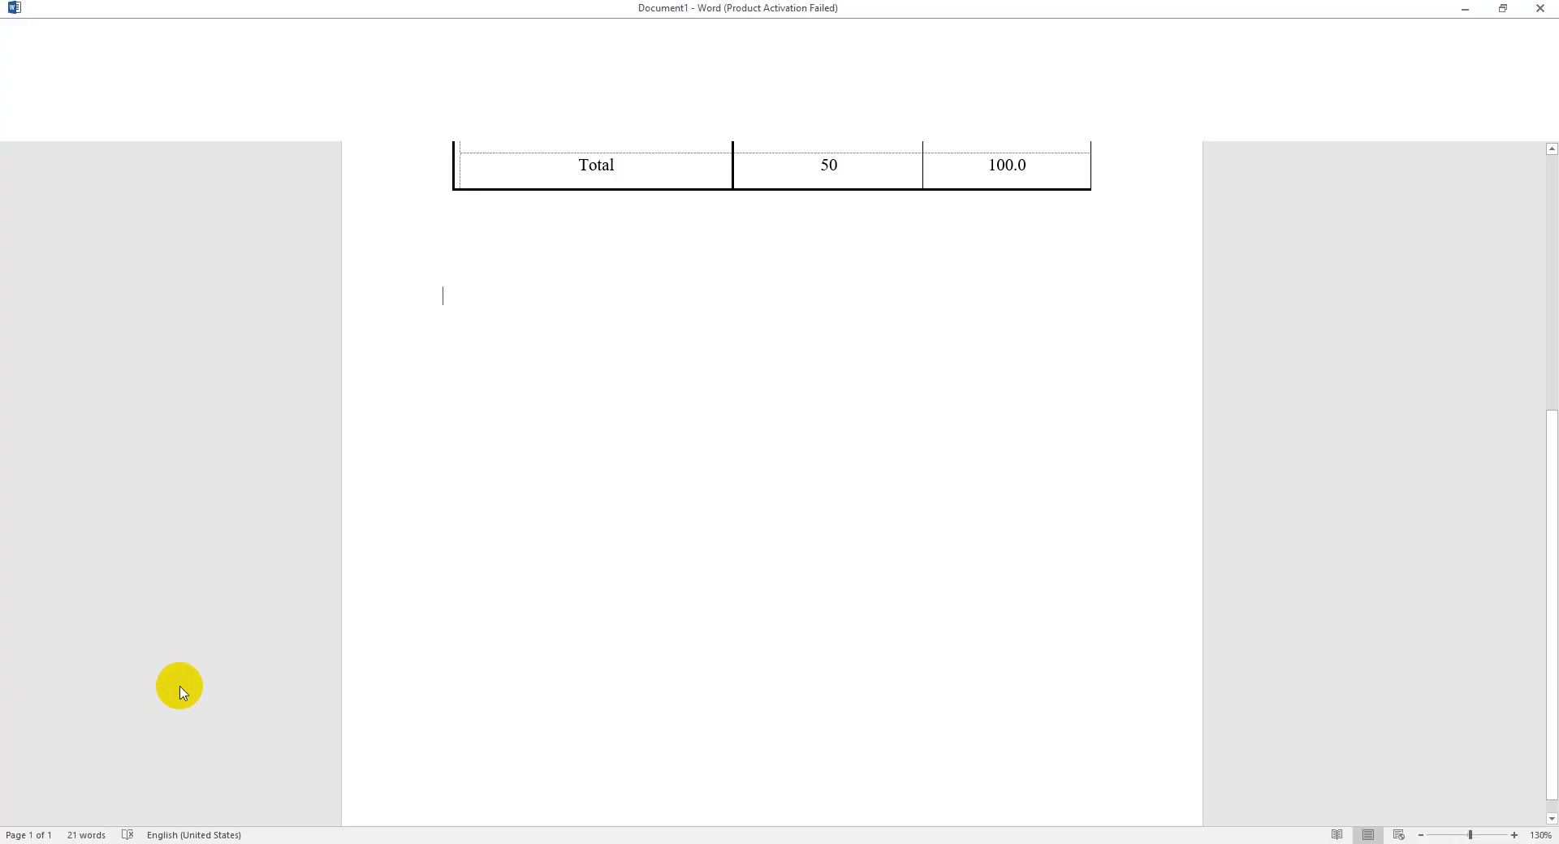
{"action": "scroll", "coordinate": [787, 408], "scroll_direction": "down", "scroll_amount": 8}
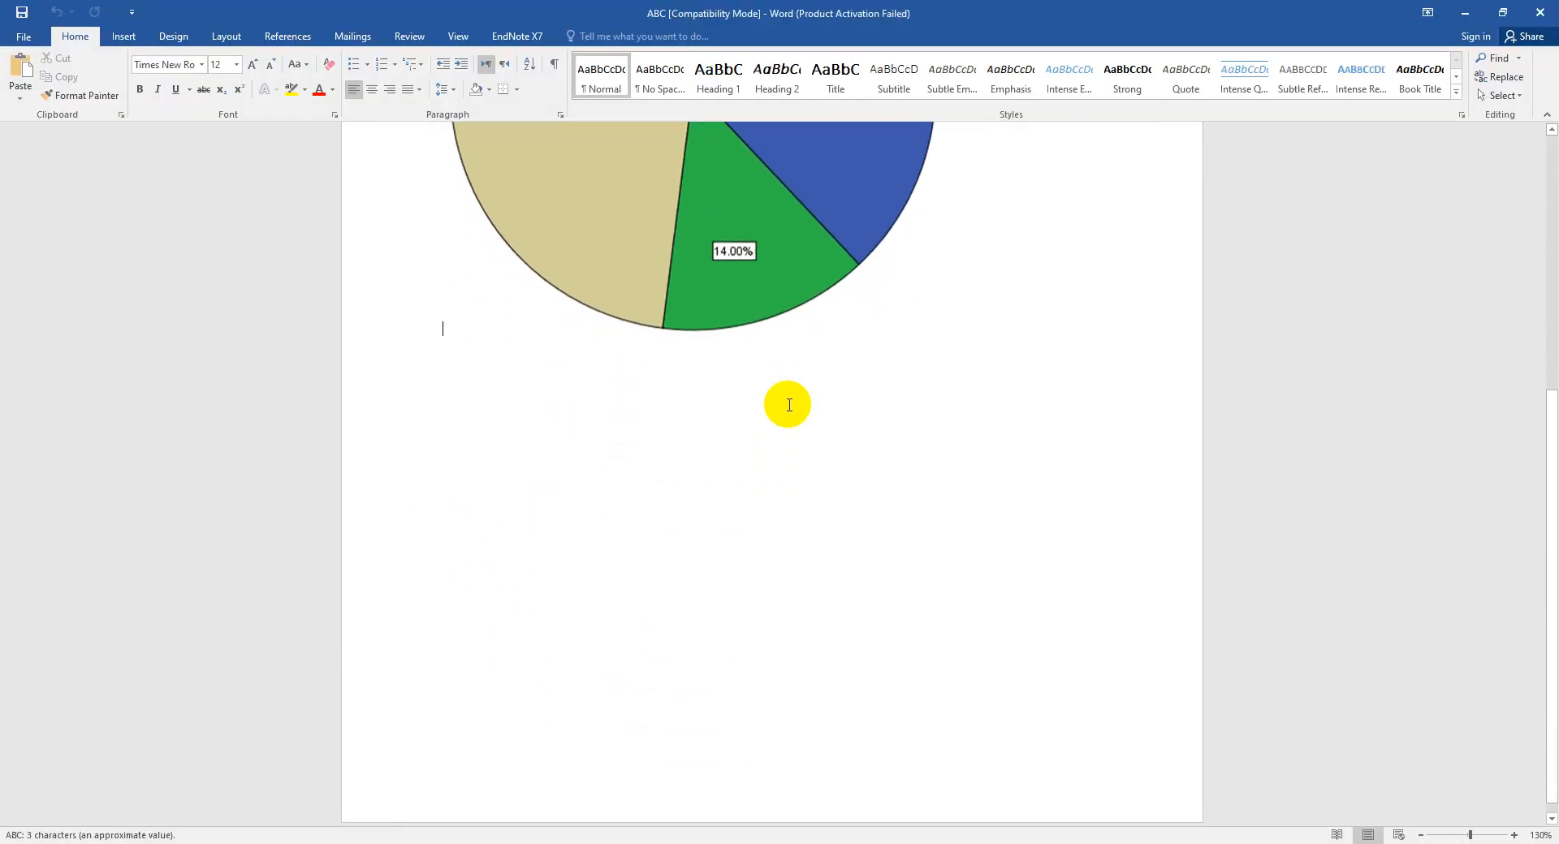
{"action": "scroll", "coordinate": [789, 404], "scroll_direction": "up", "scroll_amount": 5}
{"action": "scroll", "coordinate": [788, 404], "scroll_direction": "up", "scroll_amount": 2}
{"action": "left_click", "coordinate": [788, 404]}
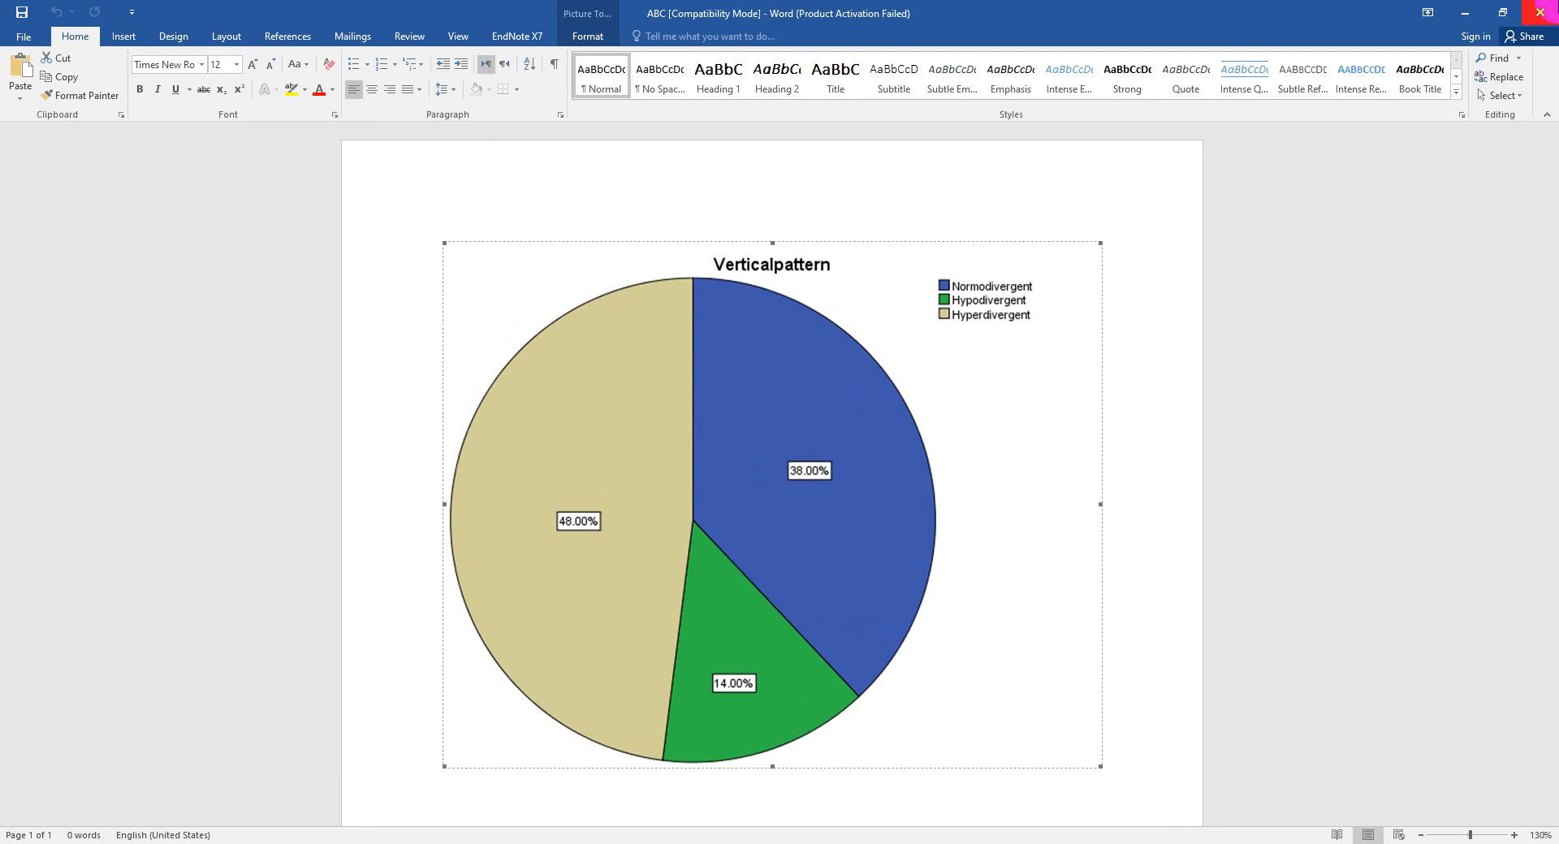
{"action": "left_click", "coordinate": [1543, 11]}
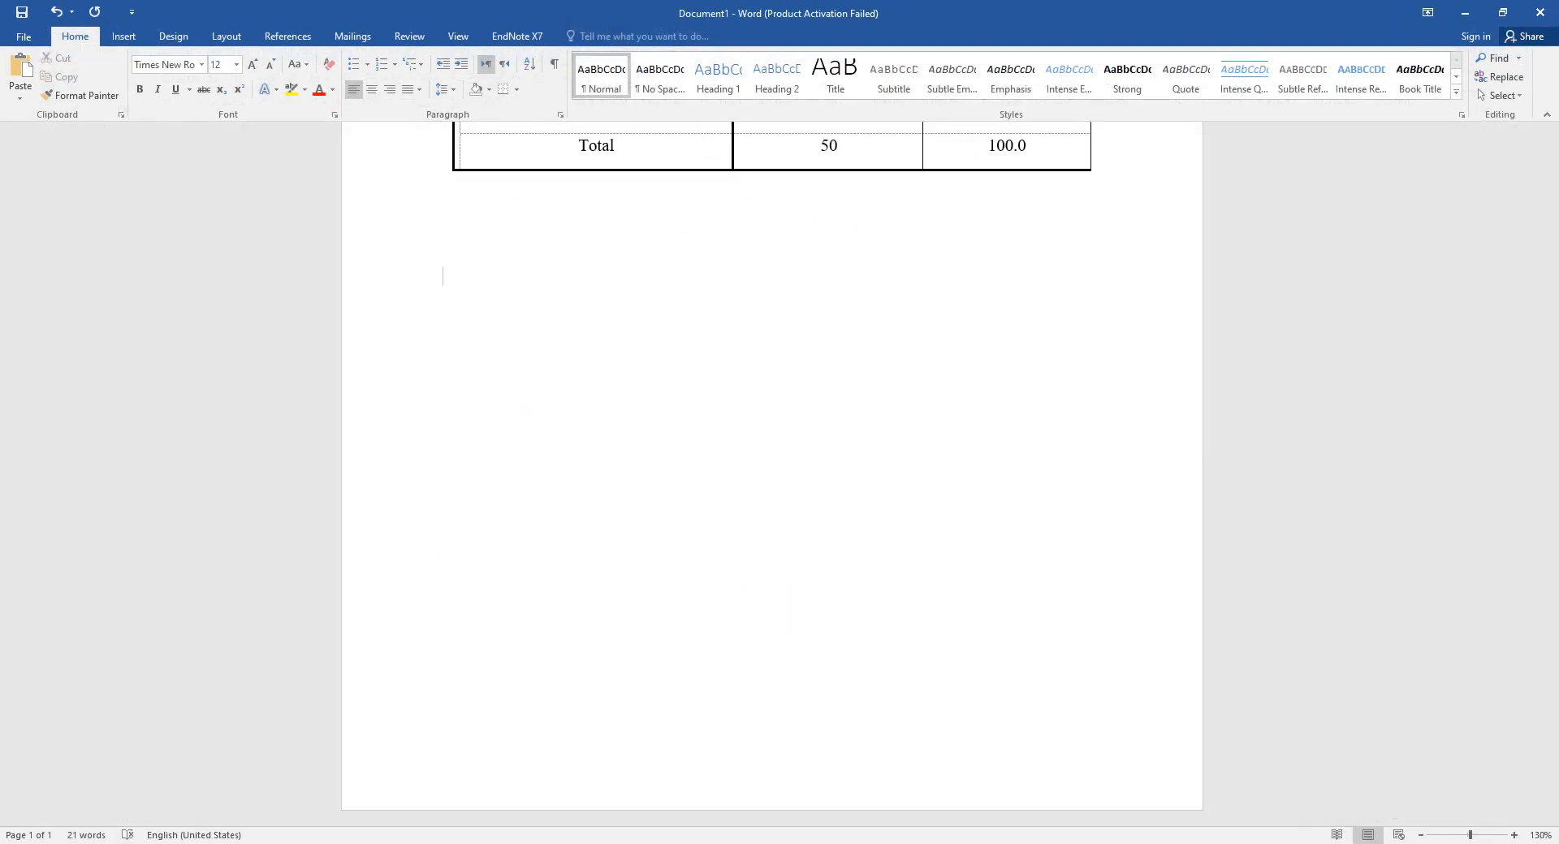
Switch back to the SPSS output, open the Verticalpattern pie chart in the Chart Editor, and try exploding and returning its slices.
{"action": "left_click", "coordinate": [738, 821]}
{"action": "mouse_move", "coordinate": [696, 841]}
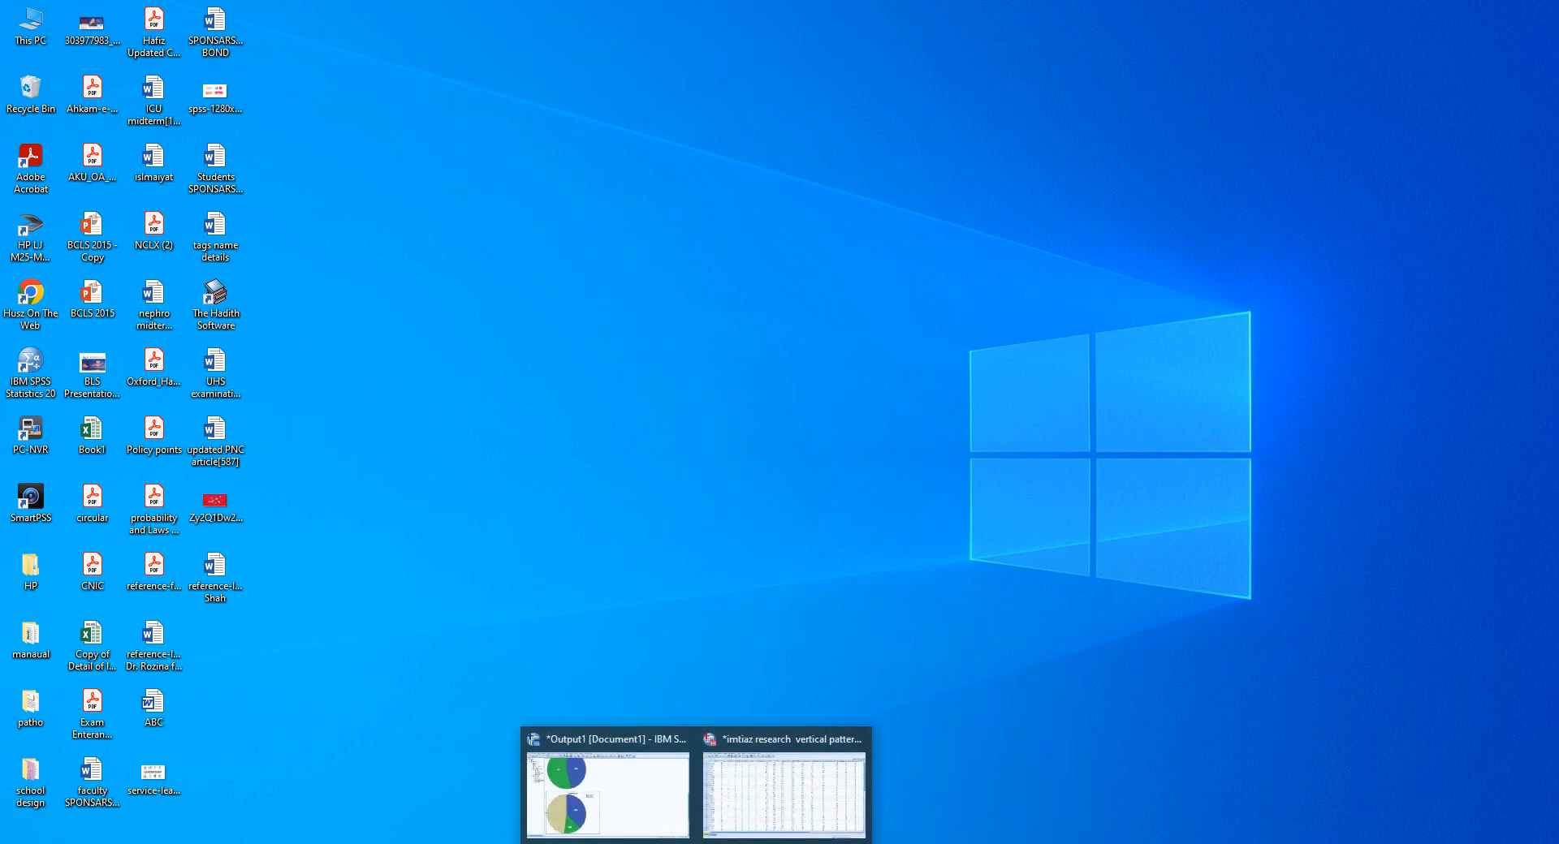
{"action": "left_click", "coordinate": [637, 802]}
{"action": "right_click", "coordinate": [432, 570]}
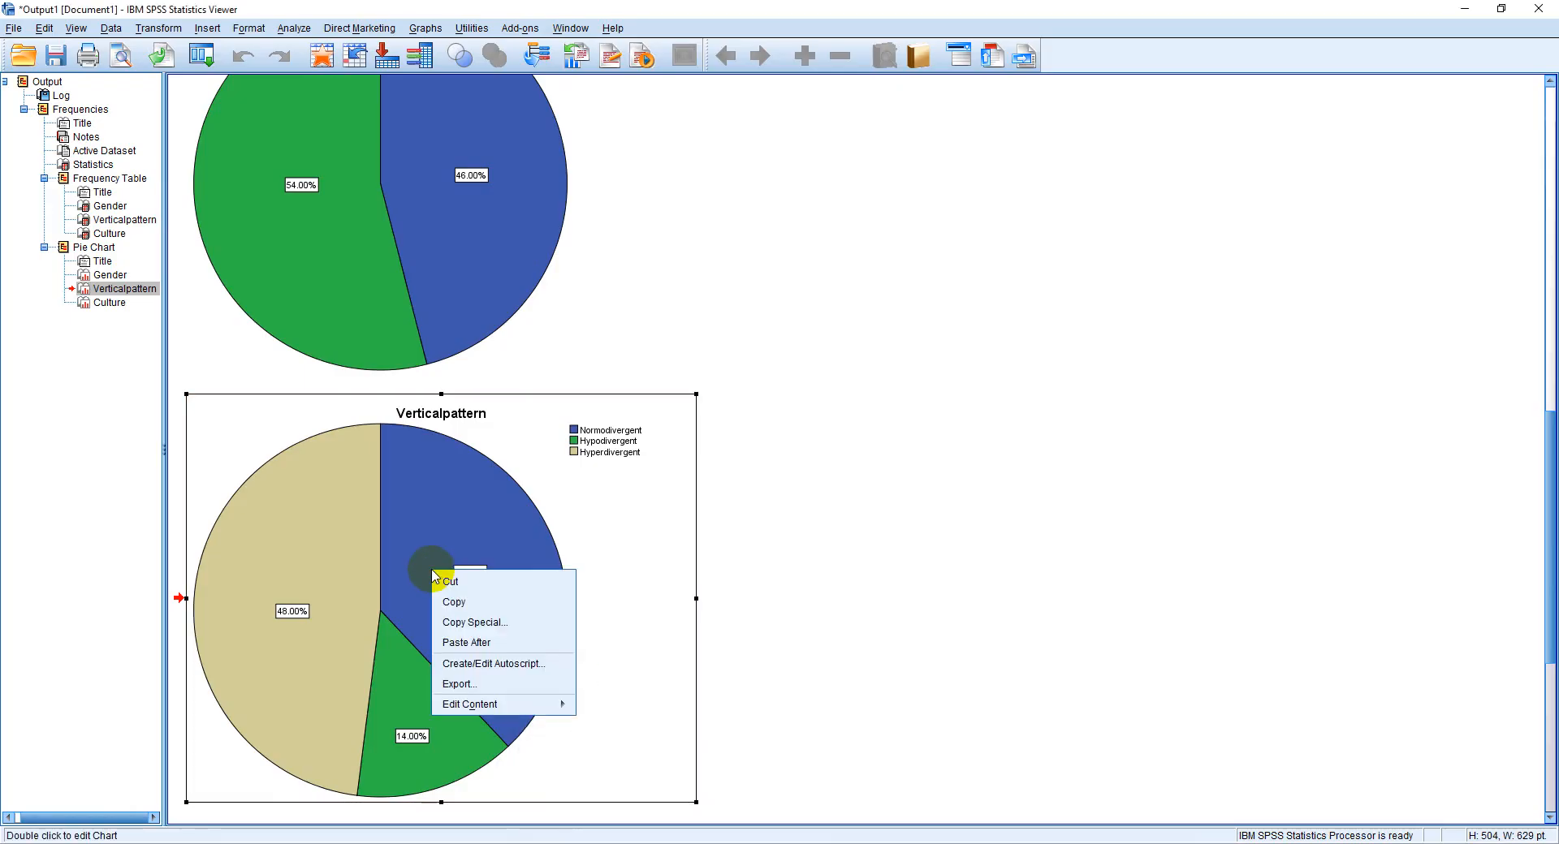
{"action": "double_click", "coordinate": [432, 524]}
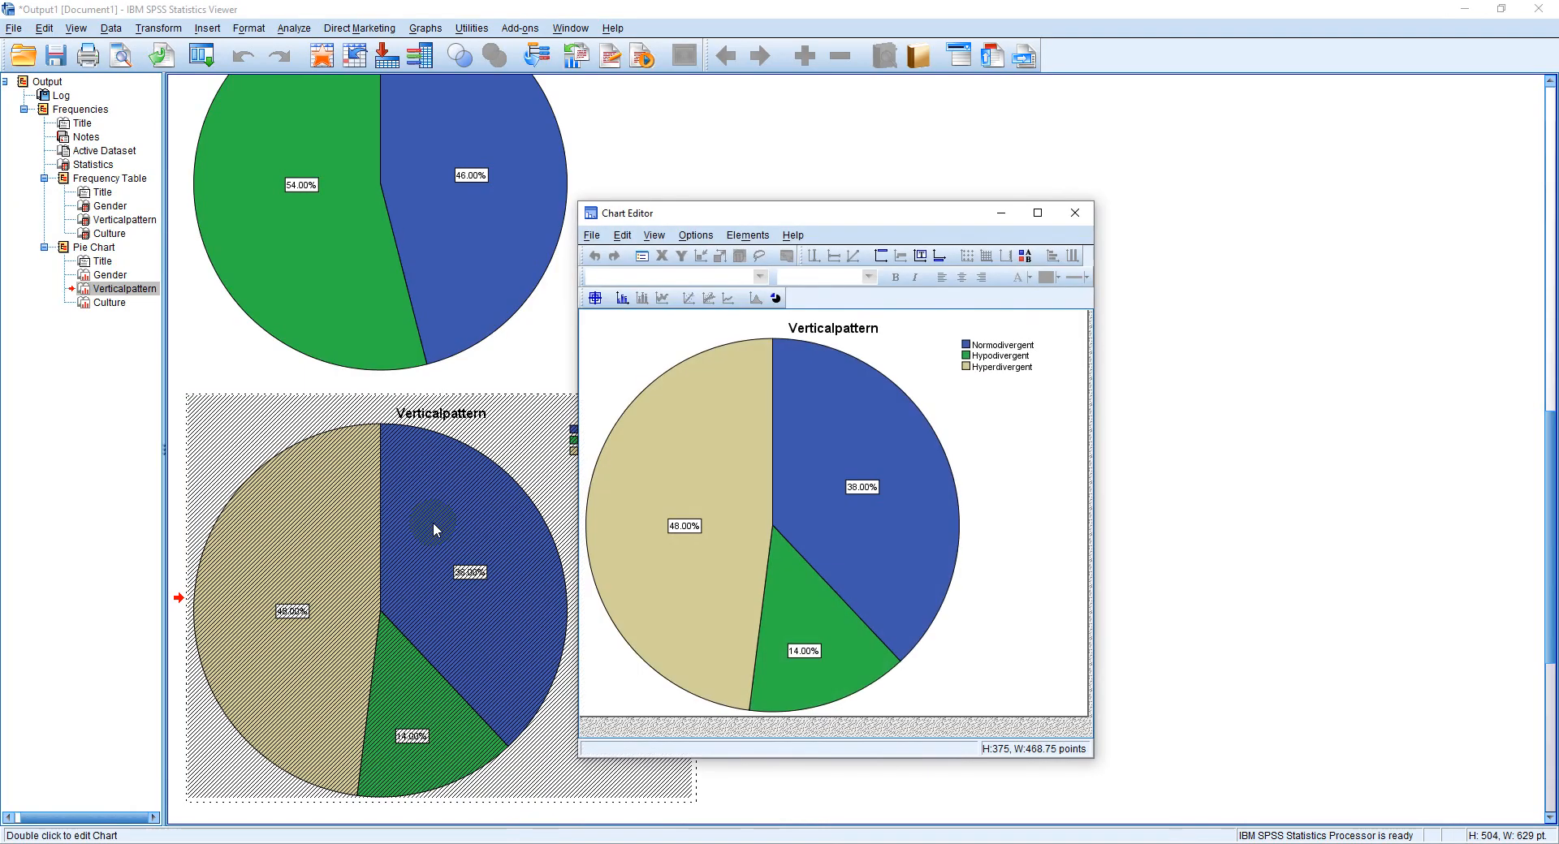
{"action": "left_click", "coordinate": [775, 298]}
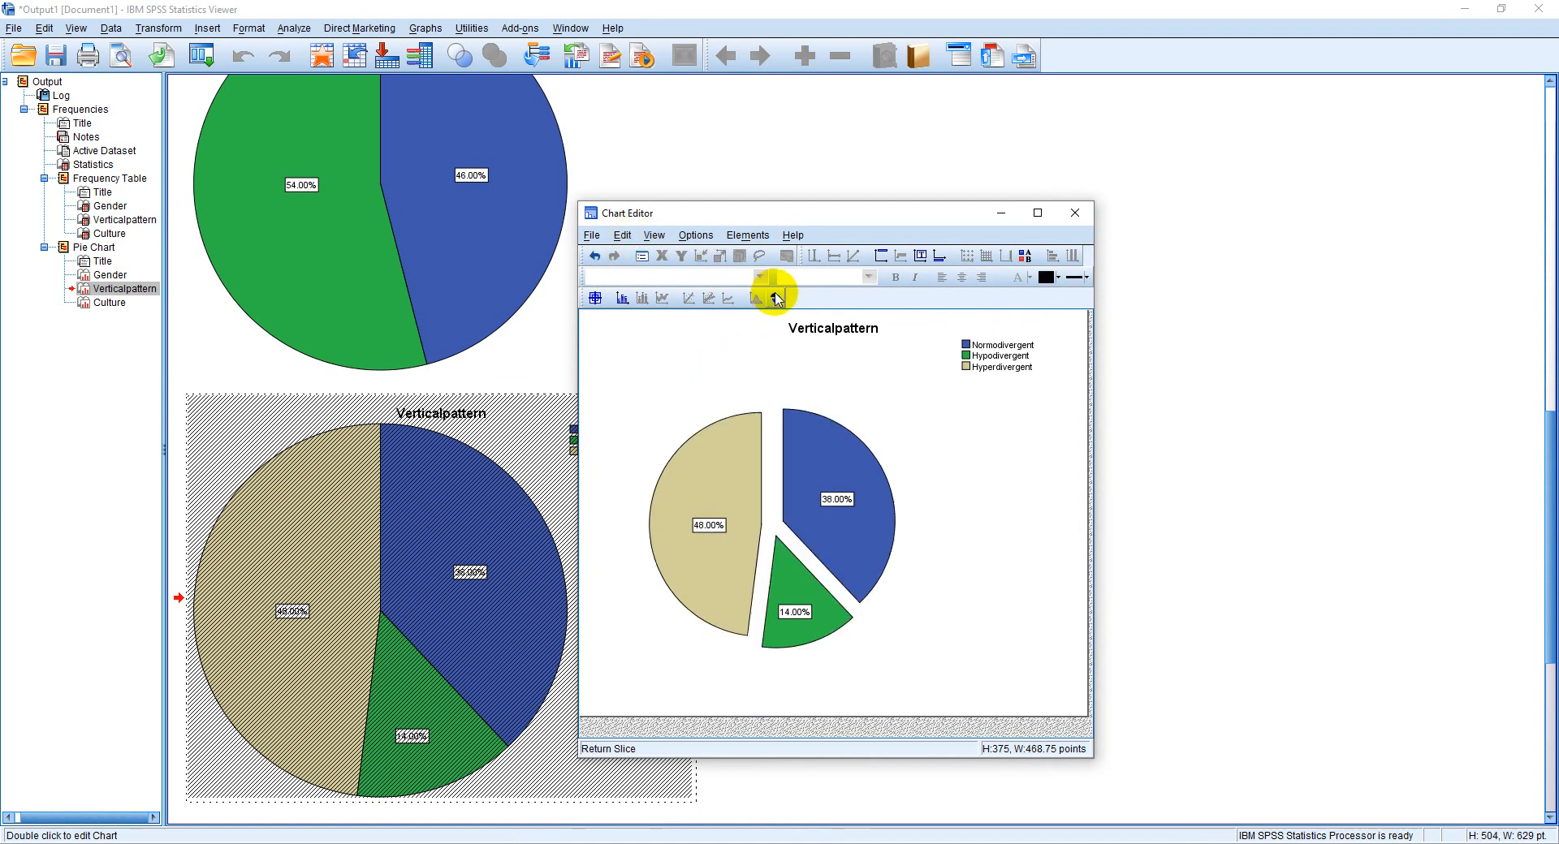
{"action": "left_click", "coordinate": [775, 298]}
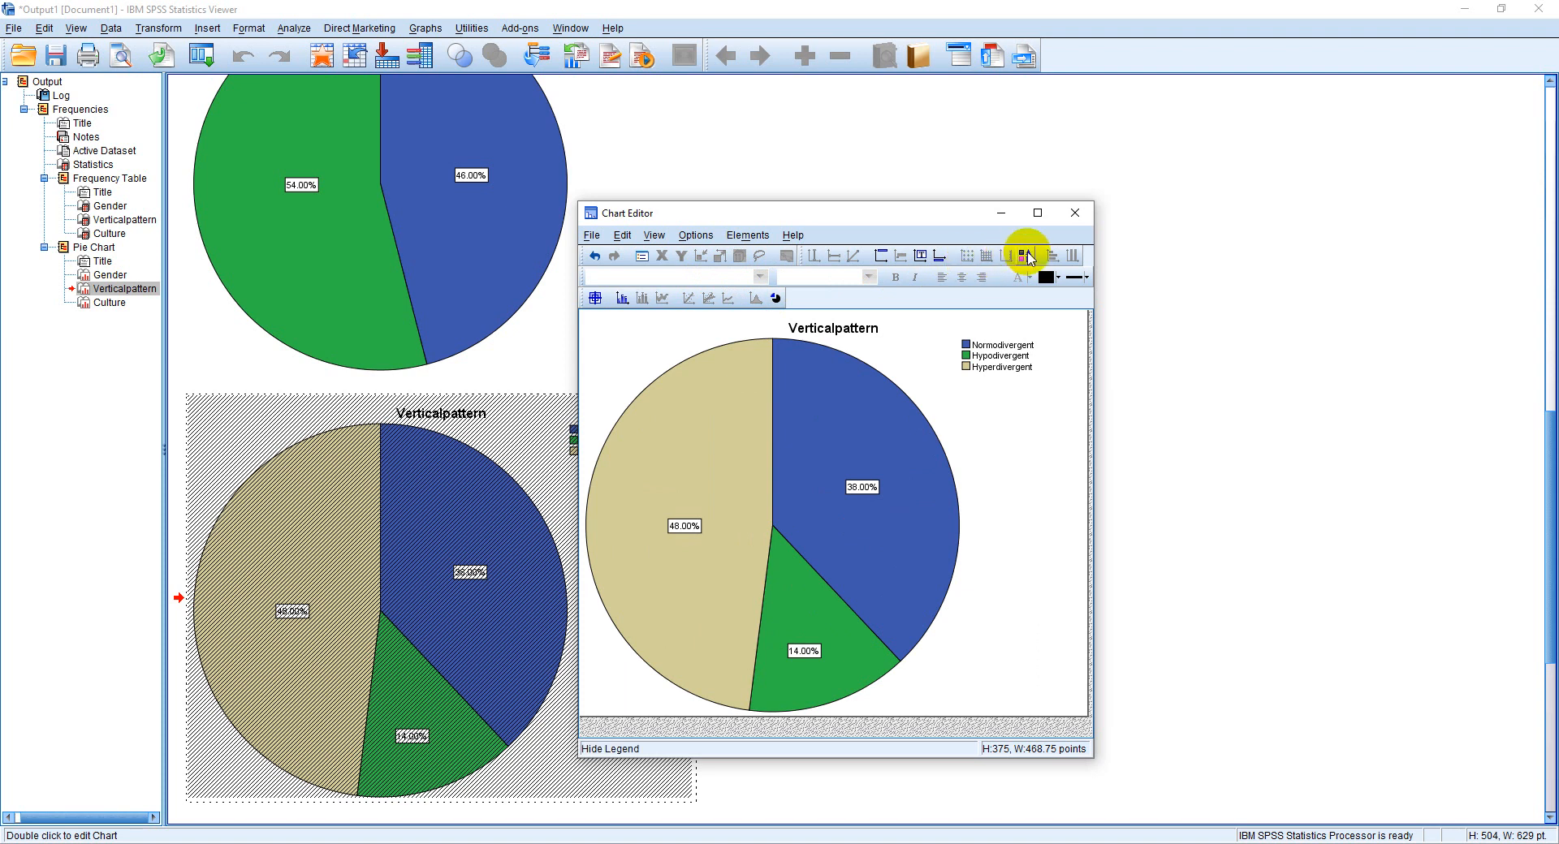
Fill the Verticalpattern chart's background with orange (248, 152, 29).
{"action": "left_click", "coordinate": [596, 298]}
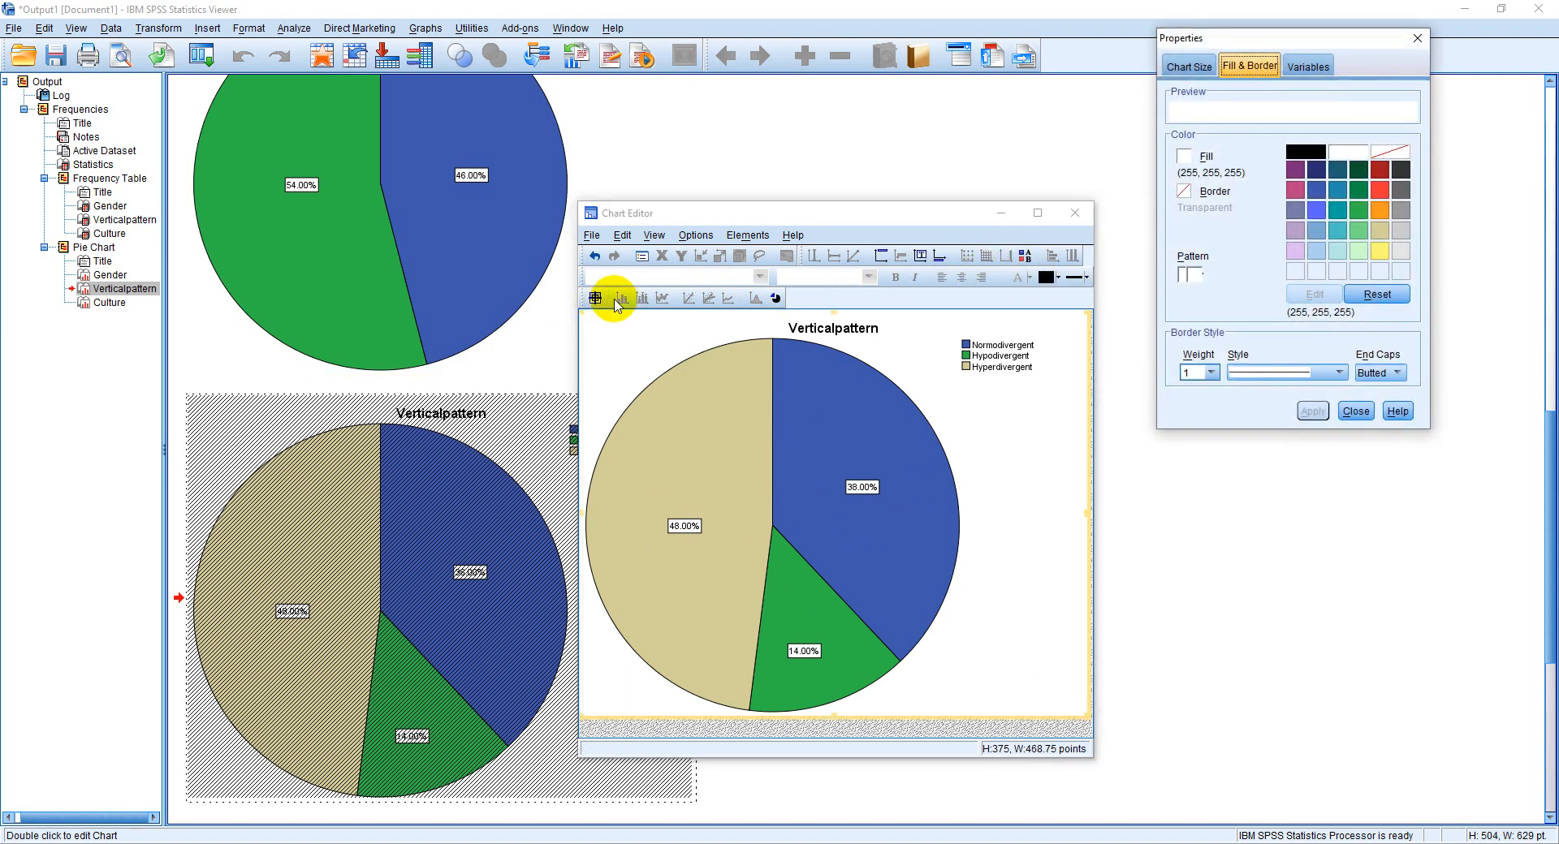
{"action": "left_click", "coordinate": [1379, 210]}
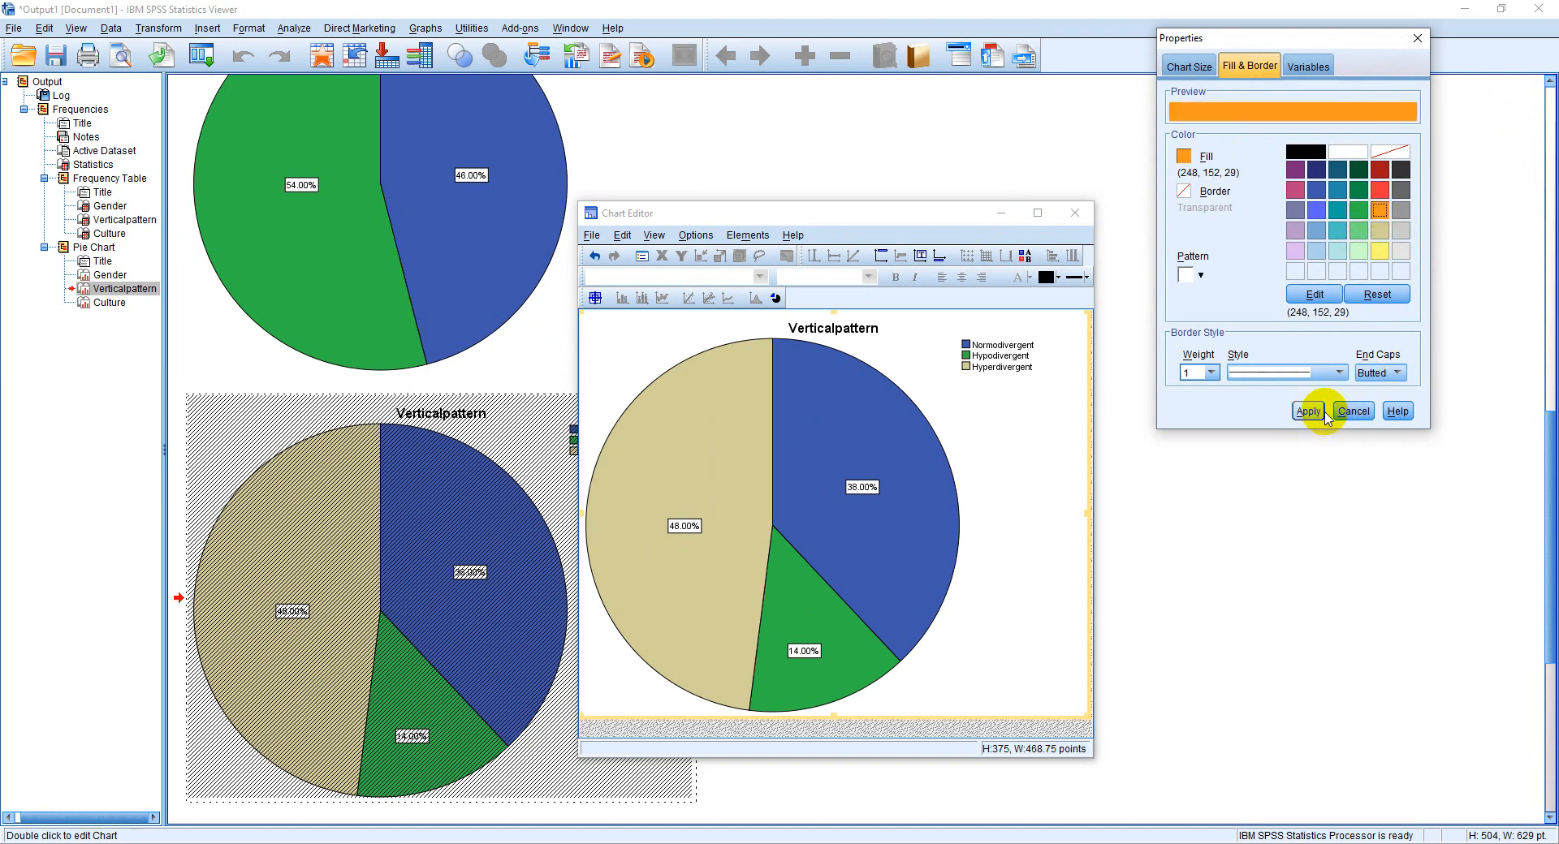
{"action": "left_click", "coordinate": [1309, 411]}
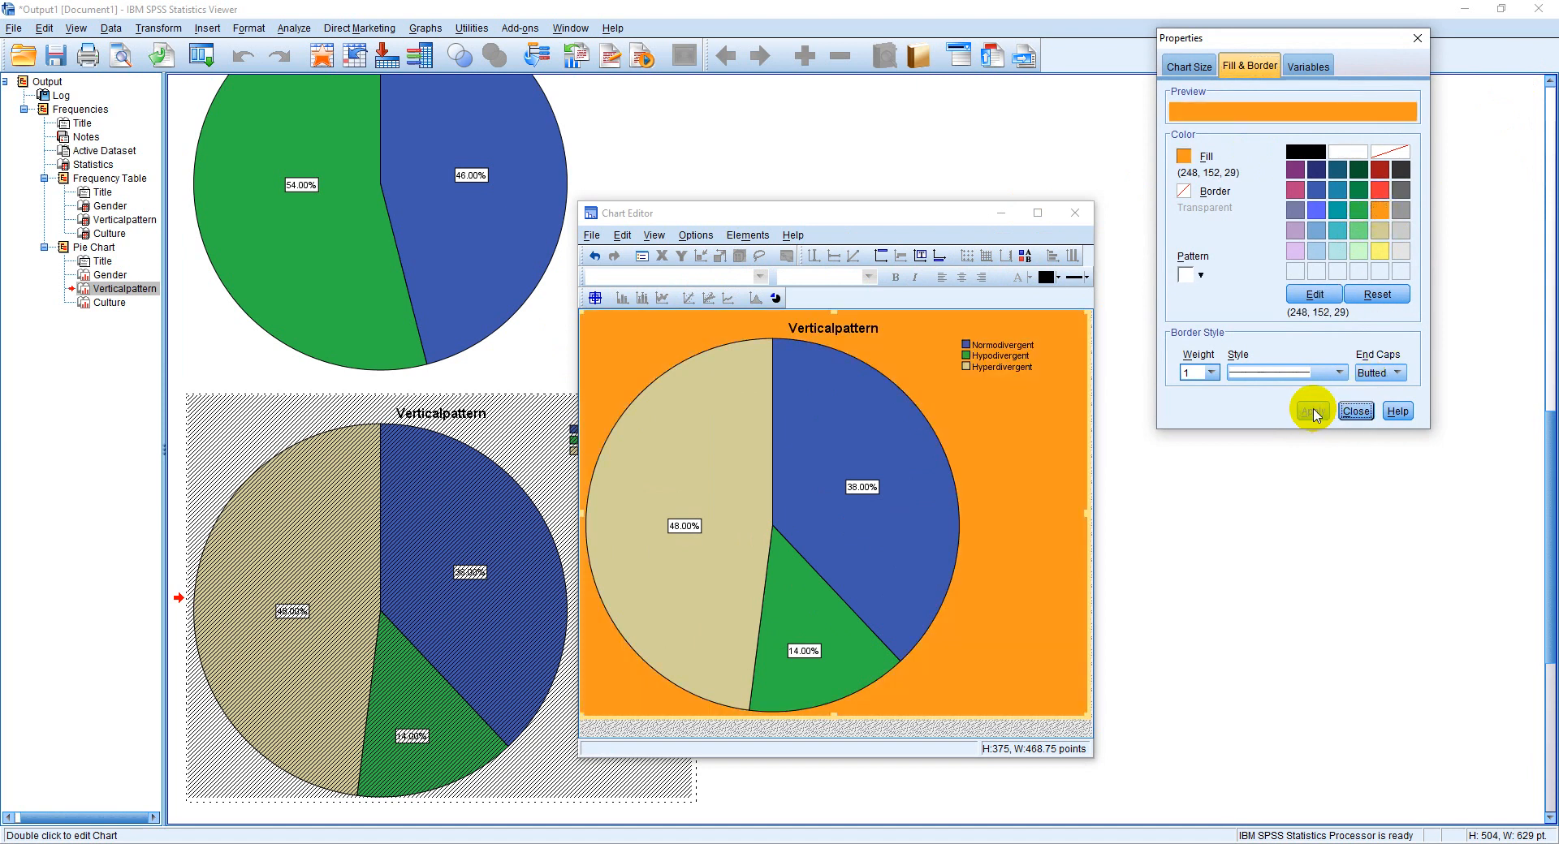
Set the border colour of all the pie slices to green (46, 184, 72).
{"action": "left_click", "coordinate": [831, 421]}
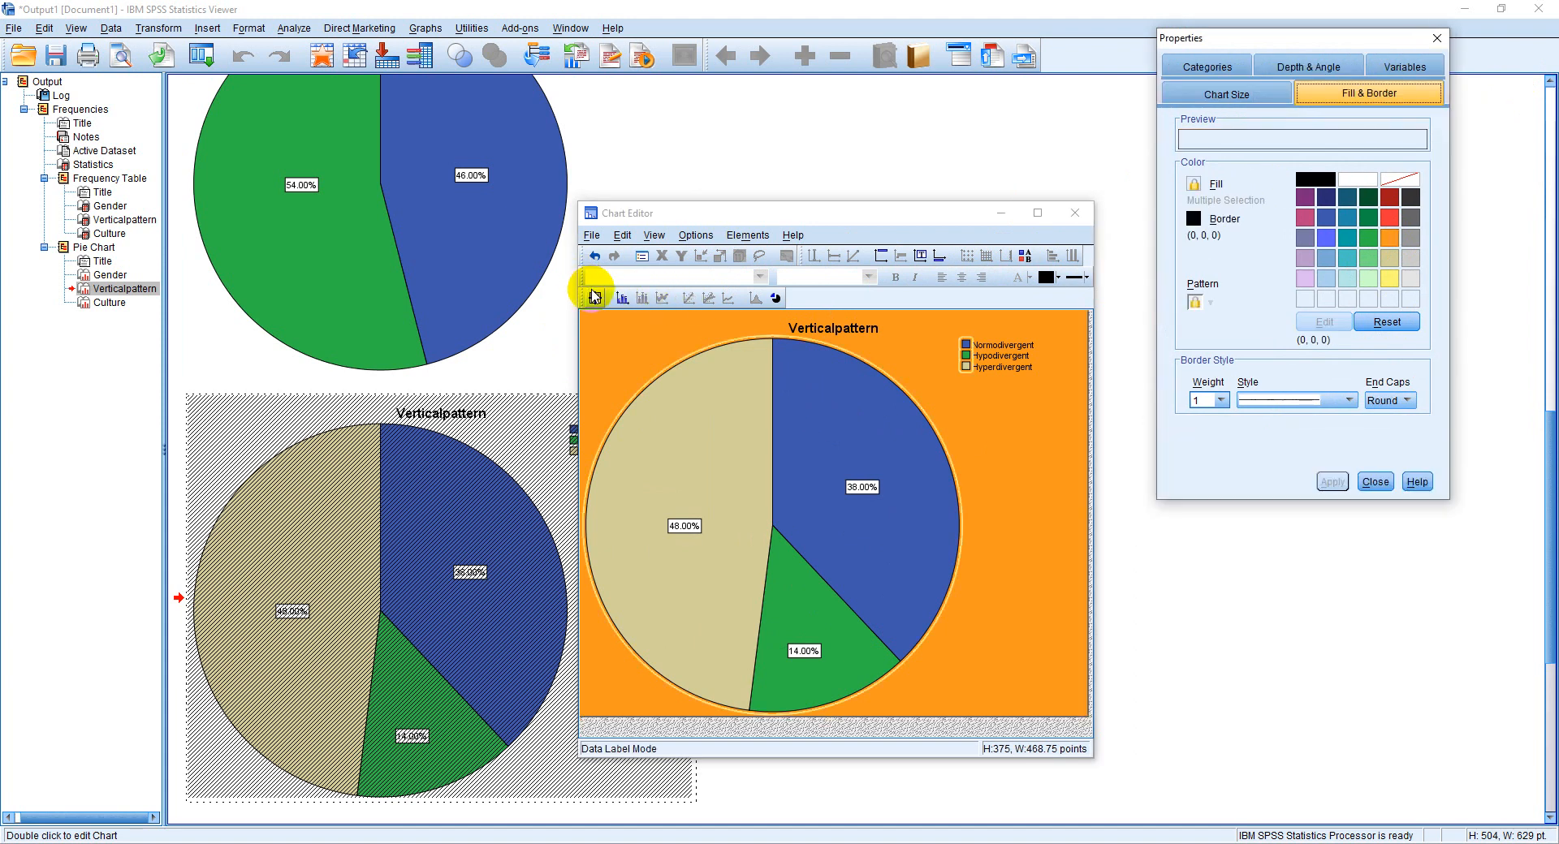
{"action": "left_click", "coordinate": [1368, 237]}
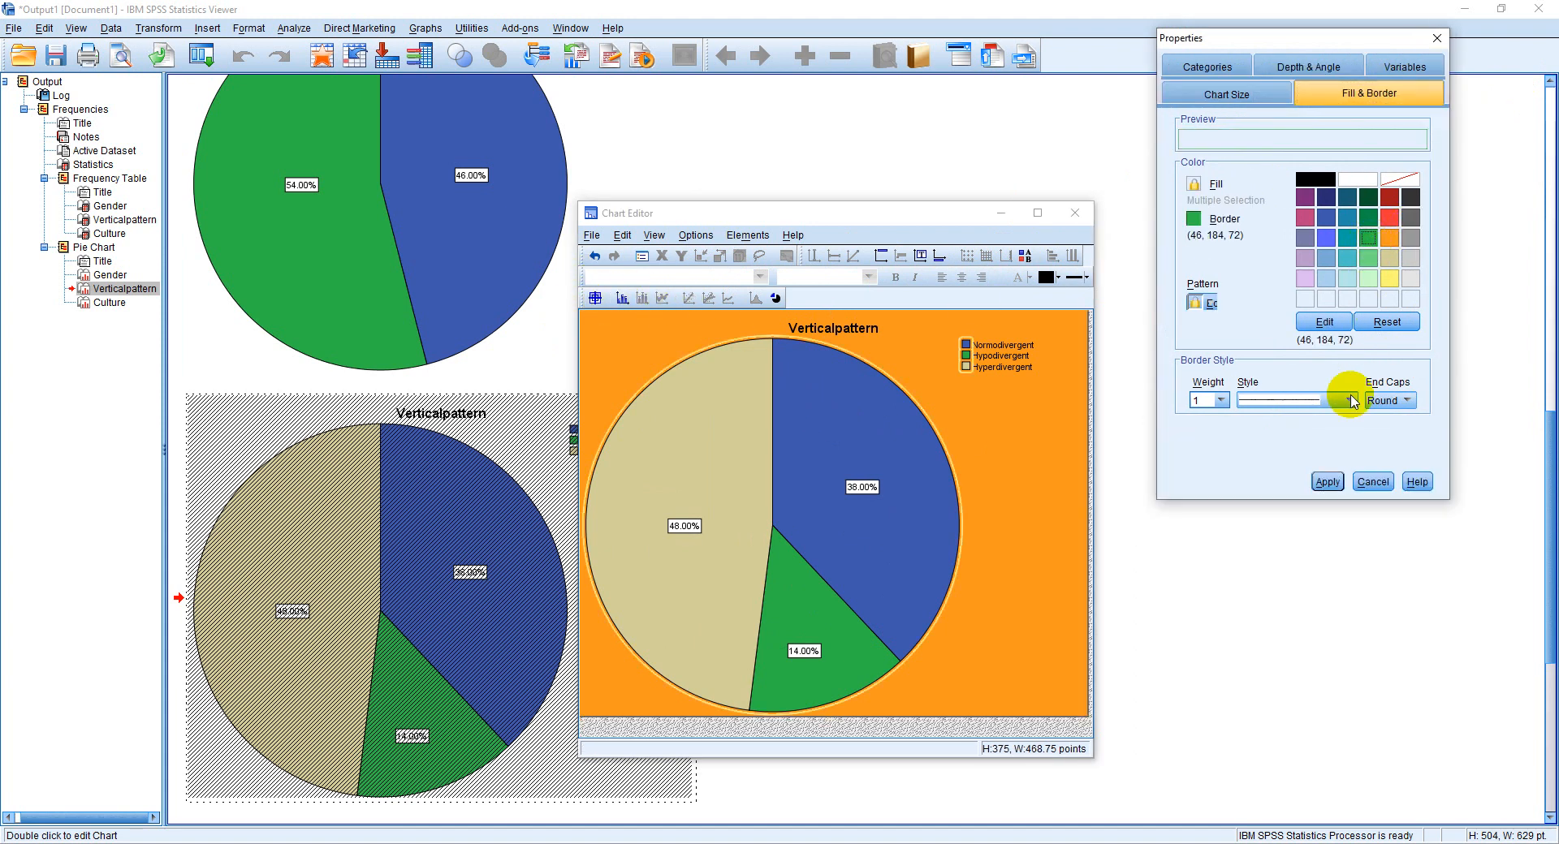
{"action": "left_click", "coordinate": [1328, 482]}
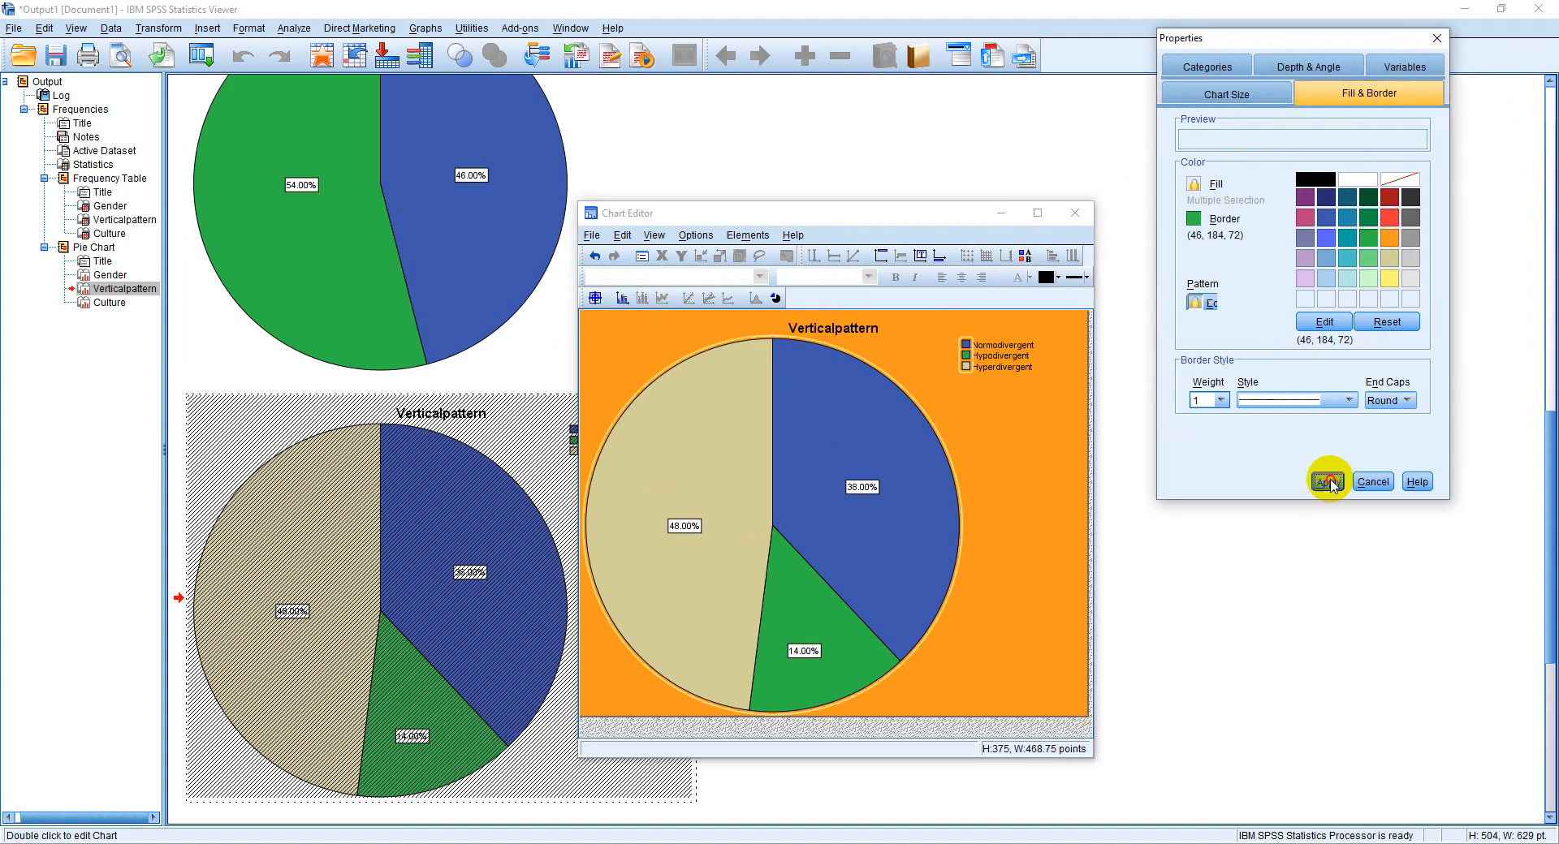
Add the footnote "verticle patter data chart" beneath the Verticalpattern pie chart.
{"action": "left_click", "coordinate": [1036, 528]}
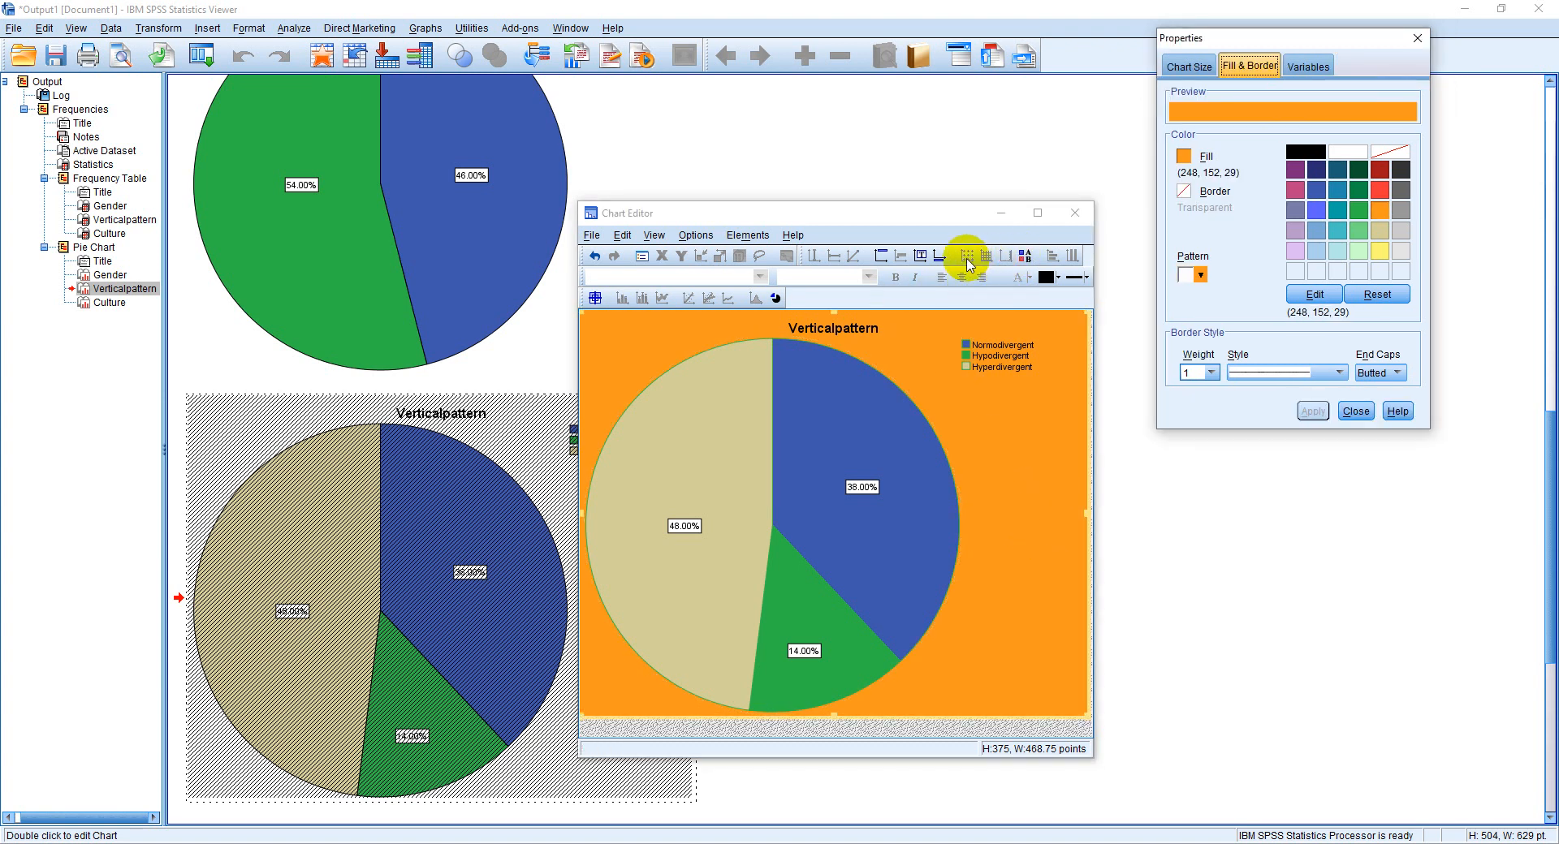
{"action": "left_click", "coordinate": [933, 256]}
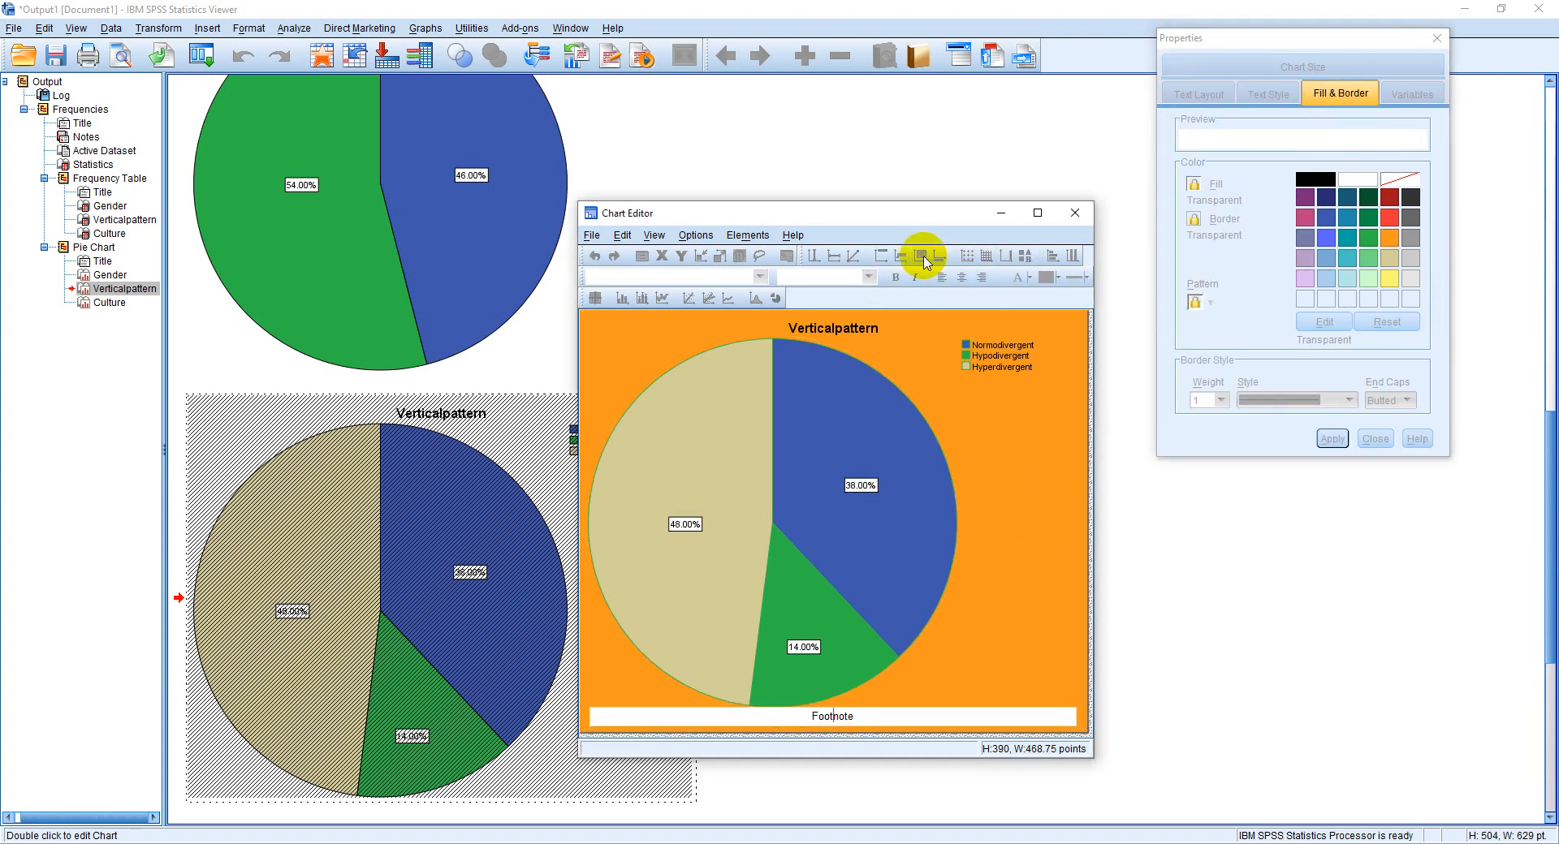
{"action": "left_click", "coordinate": [880, 720]}
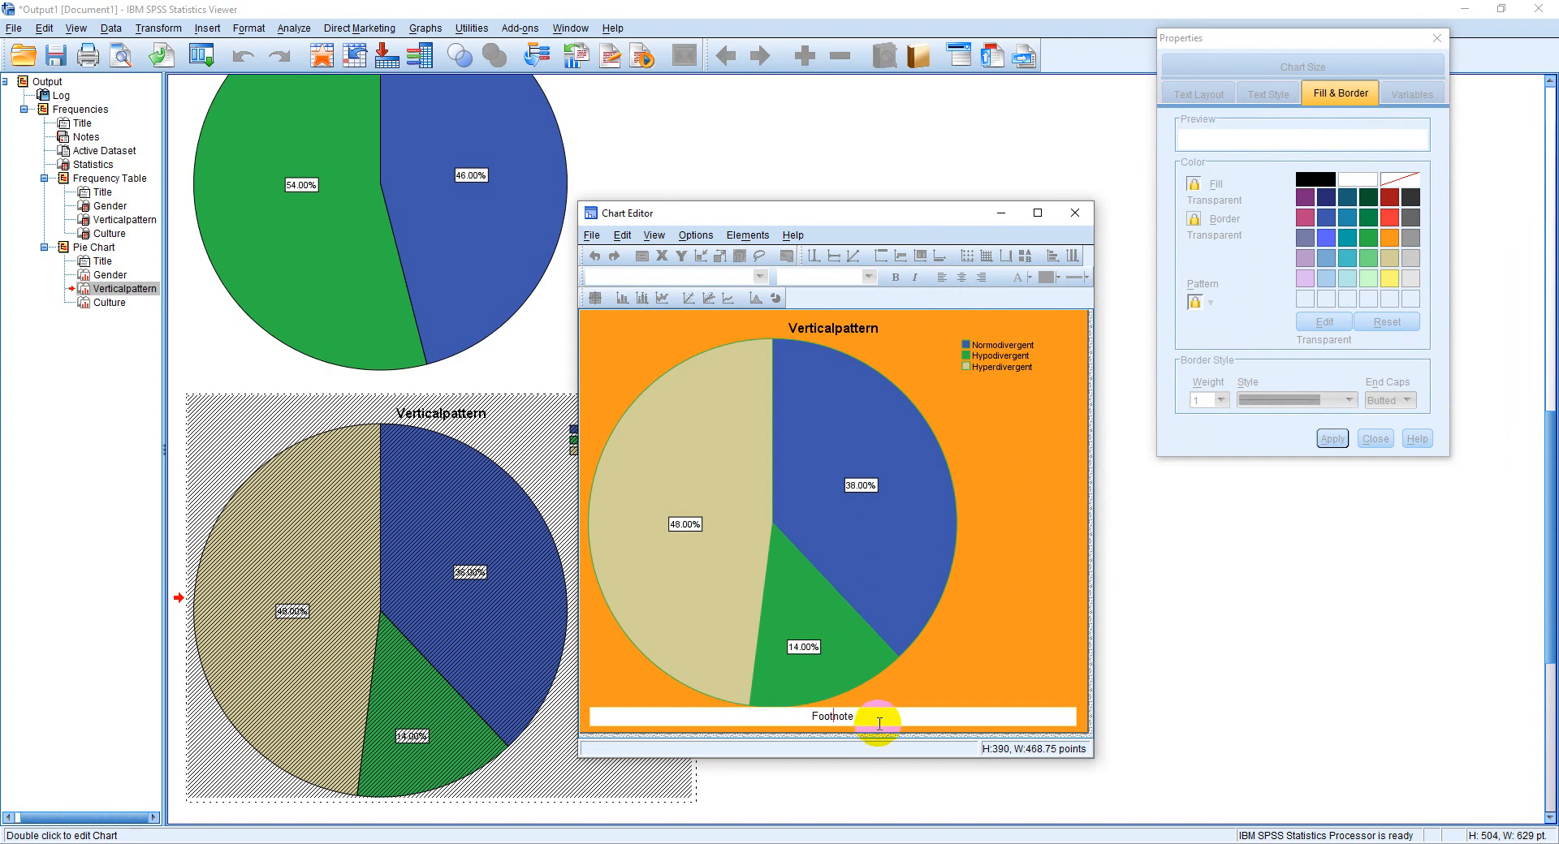
{"action": "left_click", "coordinate": [784, 716]}
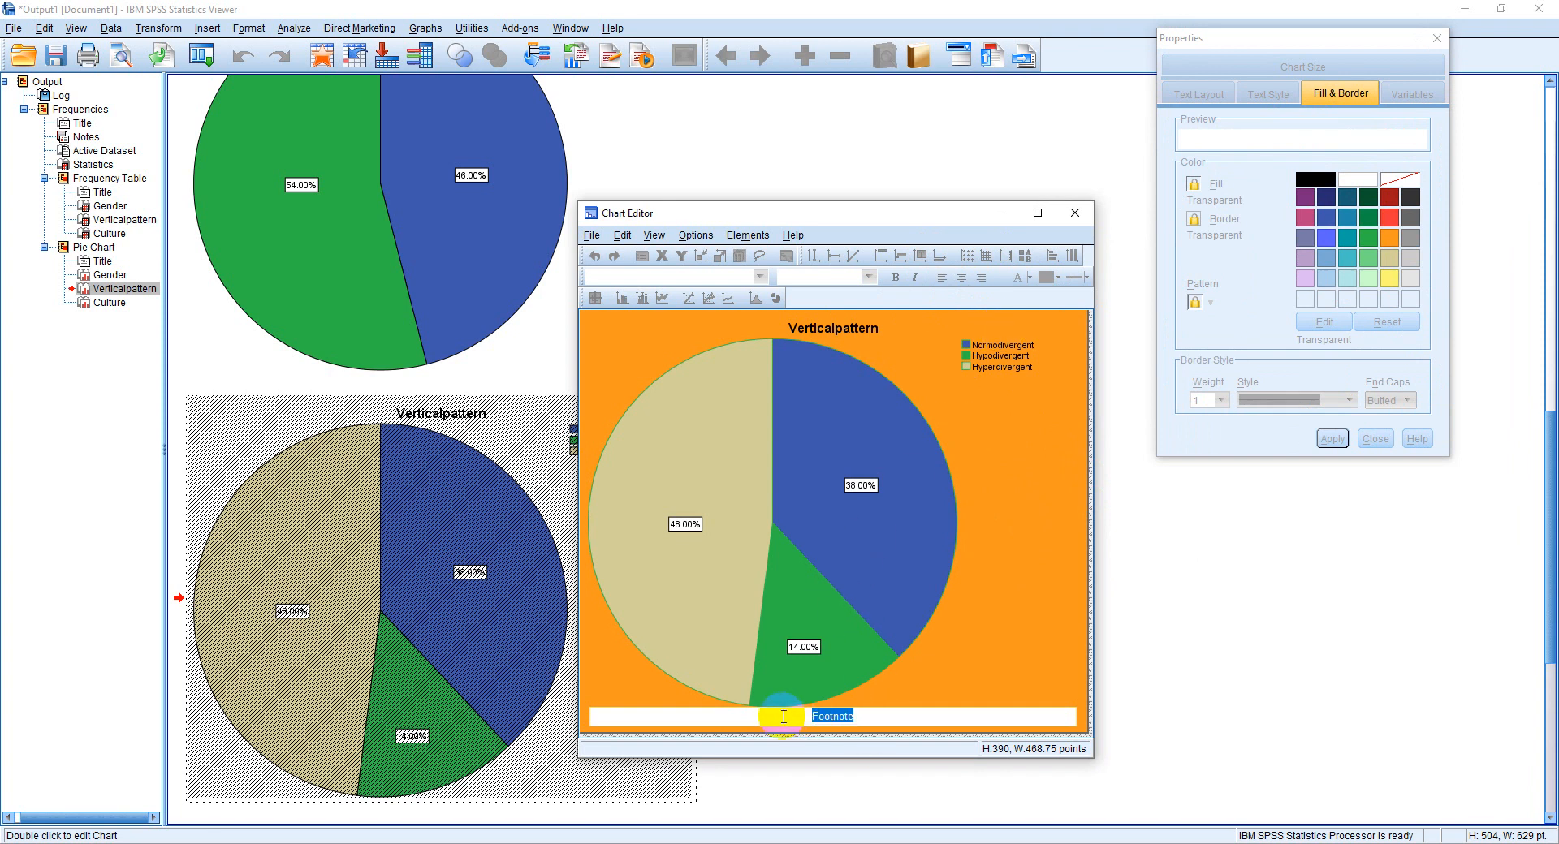
{"action": "type", "text": "verticle patter data chart"}
{"action": "left_click", "coordinate": [785, 722]}
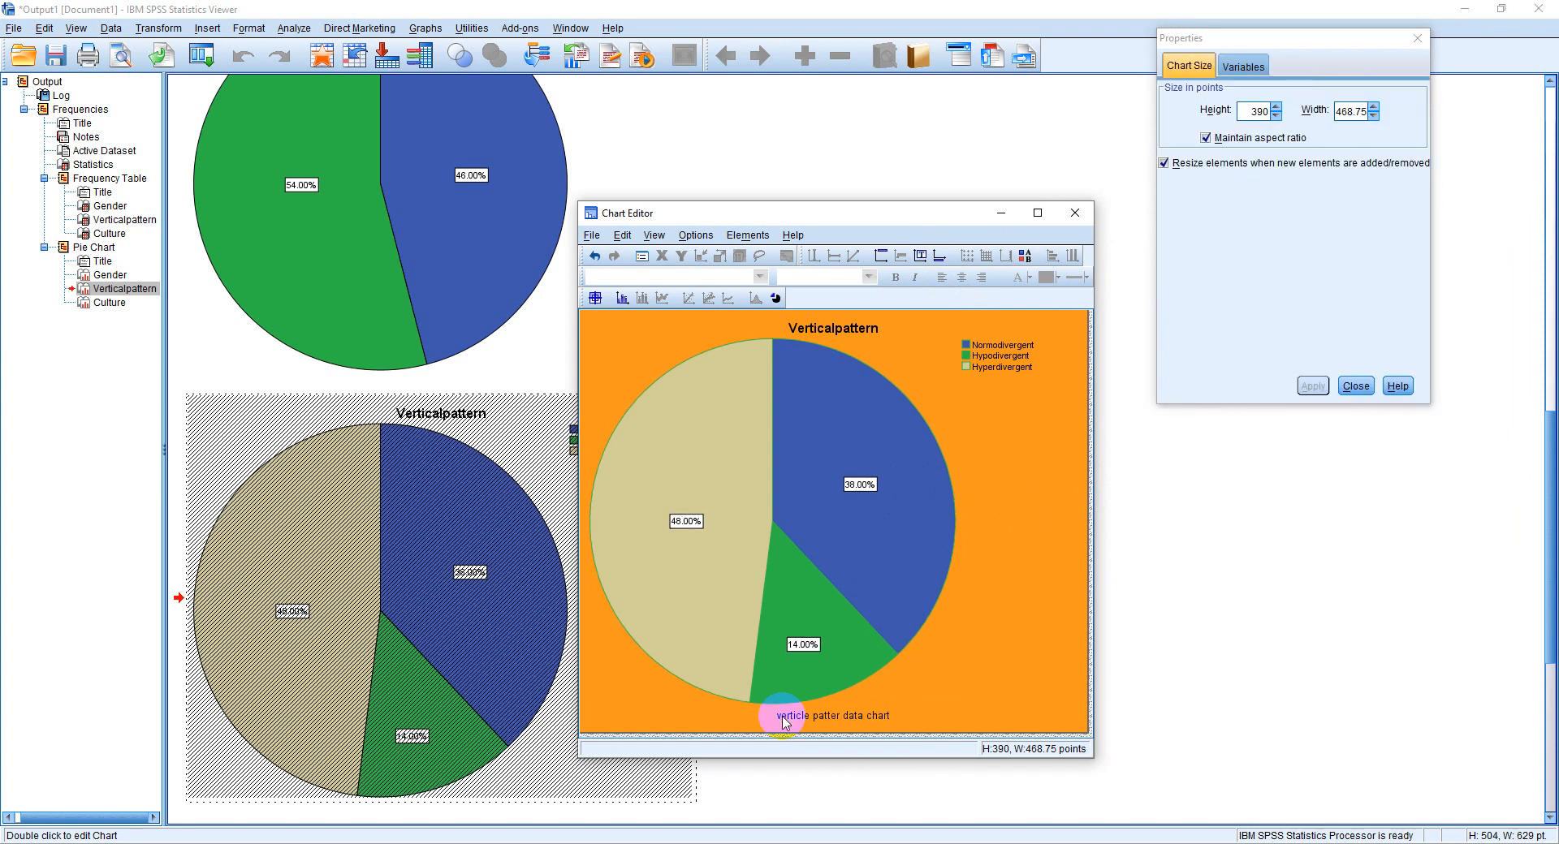
Close the Chart Editor and review the restyled Verticalpattern chart and the Culture chart in the output.
{"action": "right_click", "coordinate": [1001, 585]}
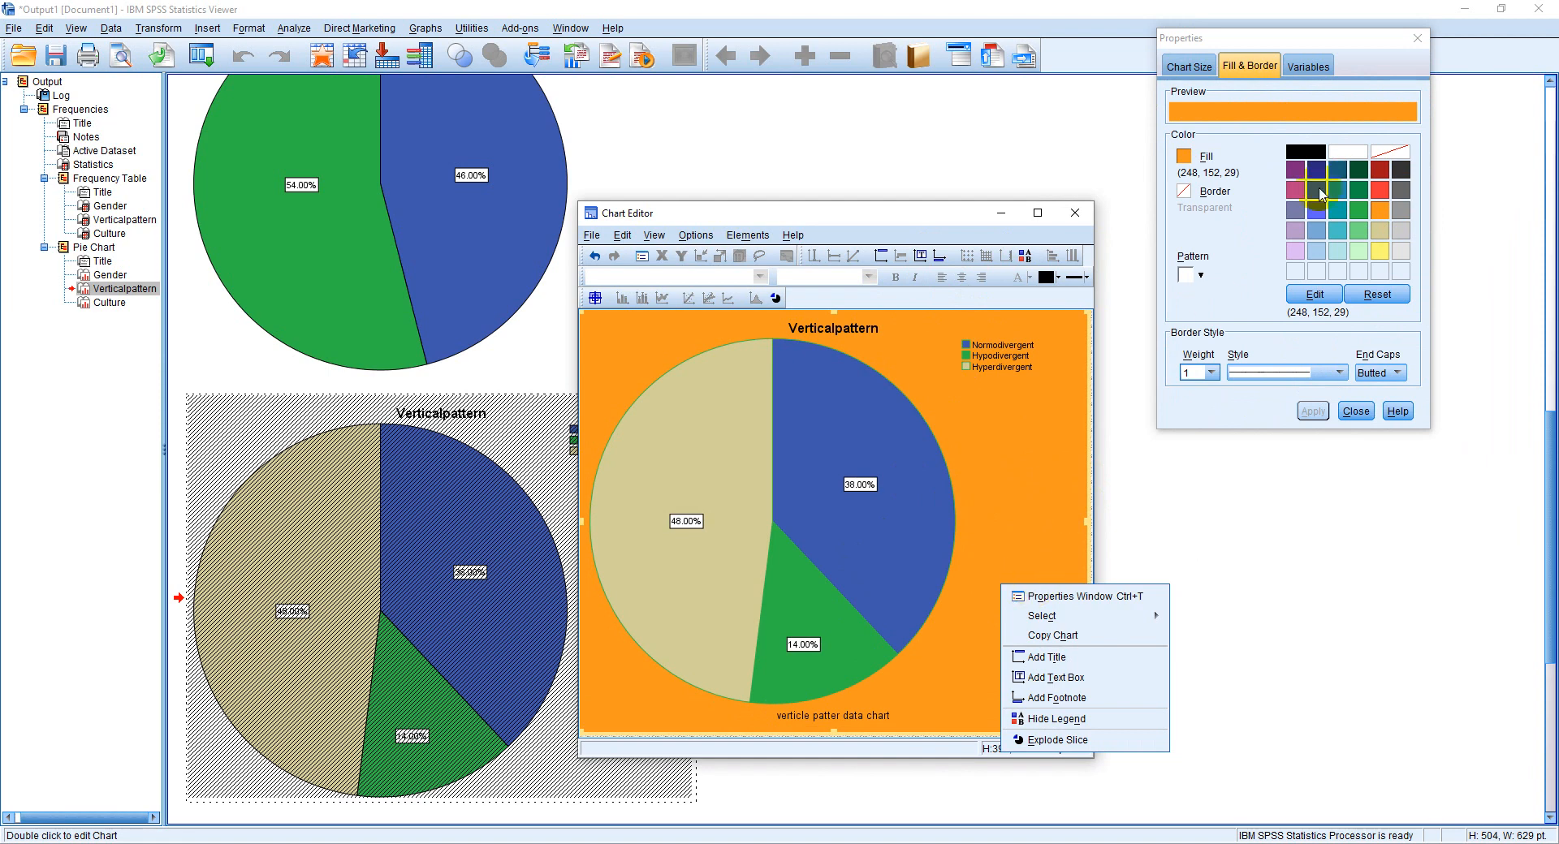
{"action": "left_click", "coordinate": [1076, 215]}
{"action": "left_click", "coordinate": [1075, 214]}
{"action": "left_click", "coordinate": [660, 658]}
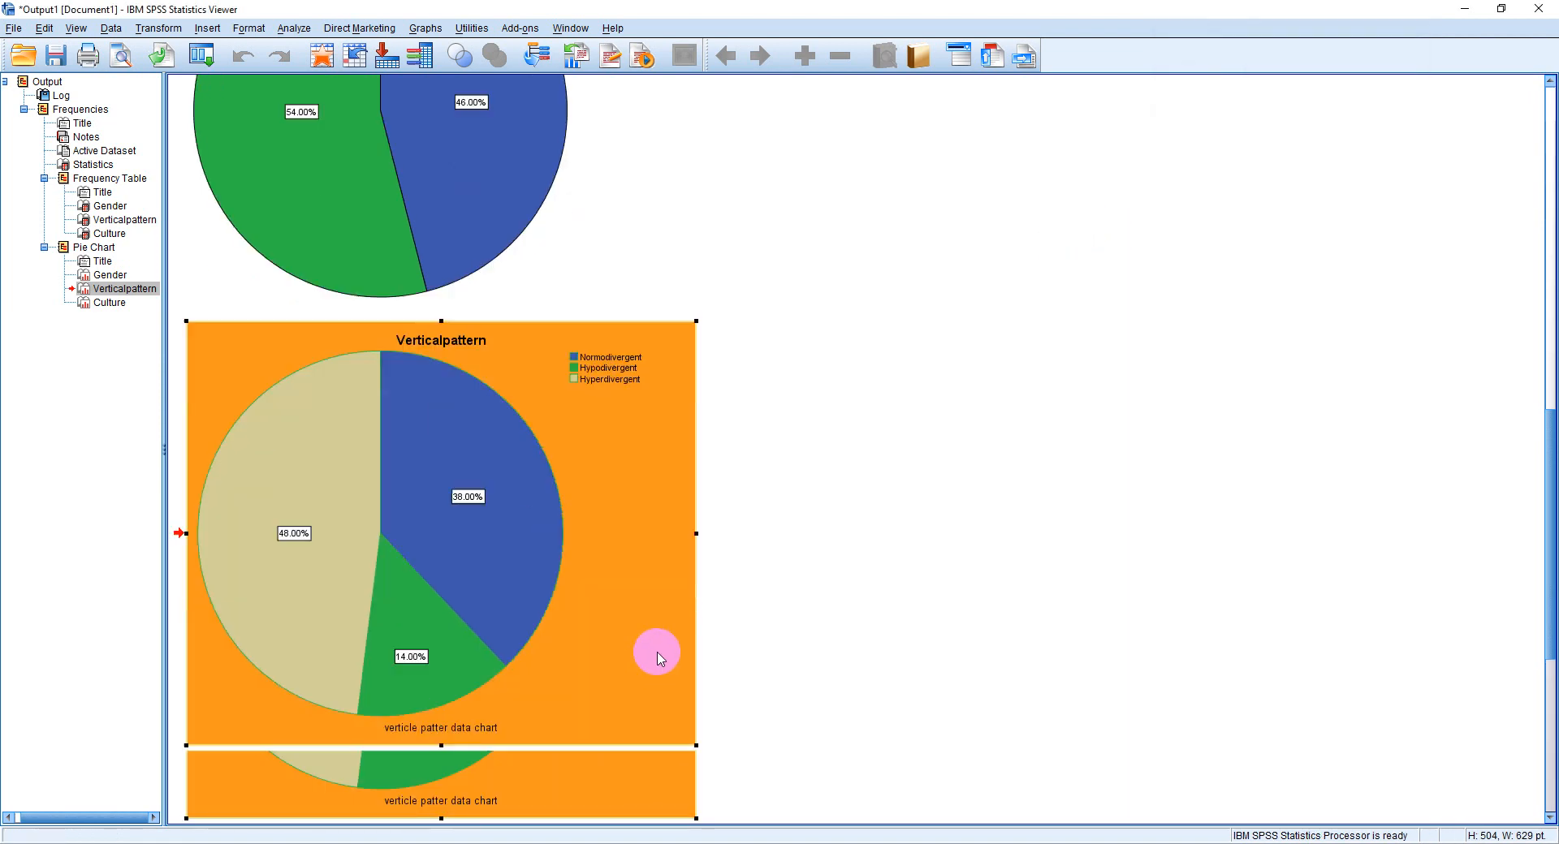
{"action": "scroll", "coordinate": [660, 658], "scroll_direction": "down", "scroll_amount": 3}
{"action": "left_click", "coordinate": [954, 603]}
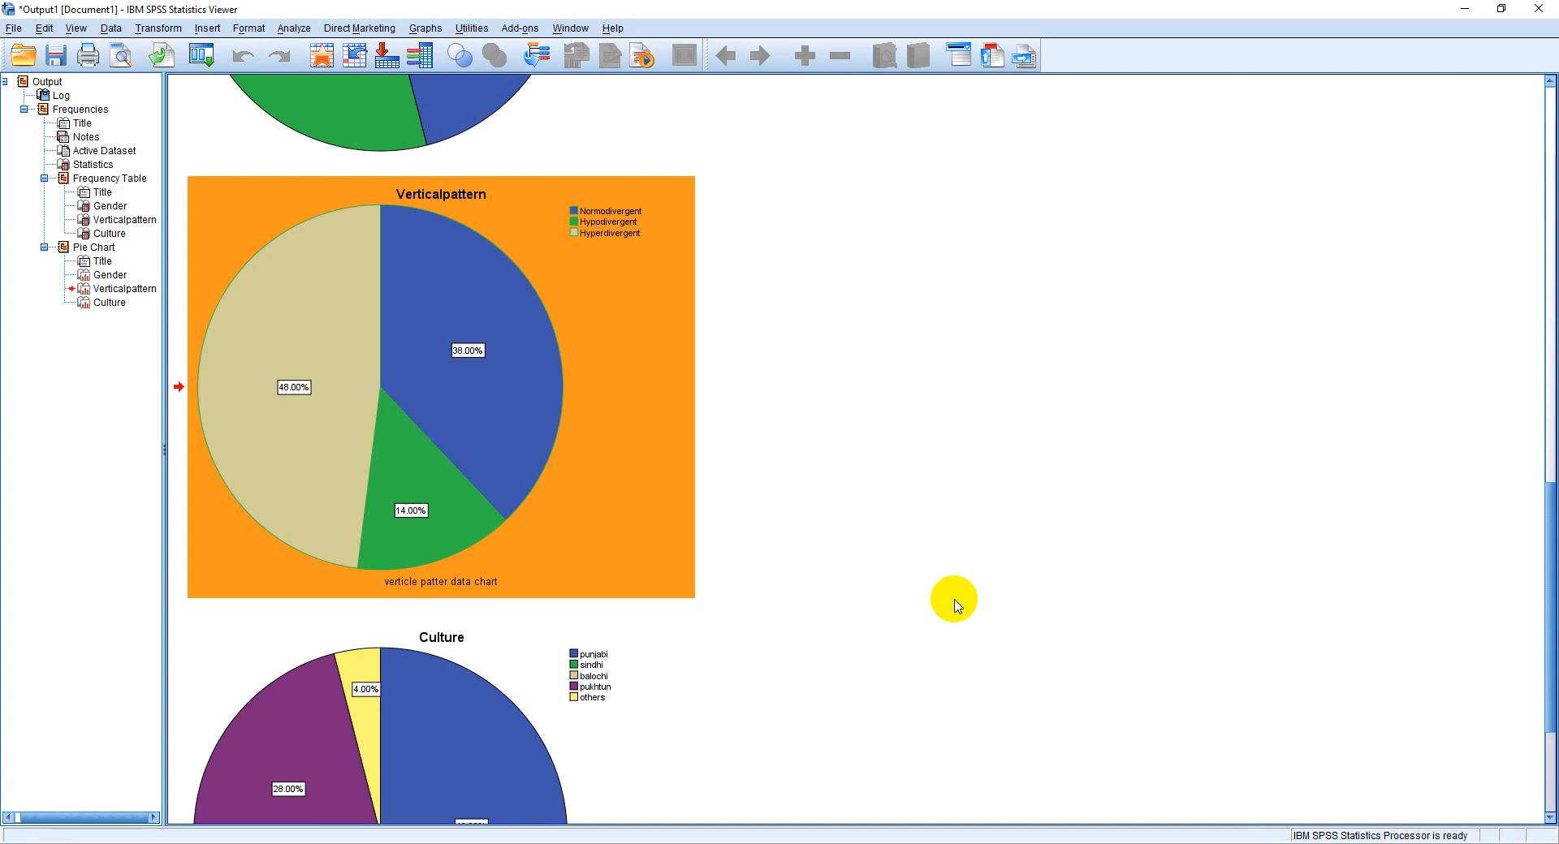
{"action": "scroll", "coordinate": [1110, 591], "scroll_direction": "down", "scroll_amount": 5}
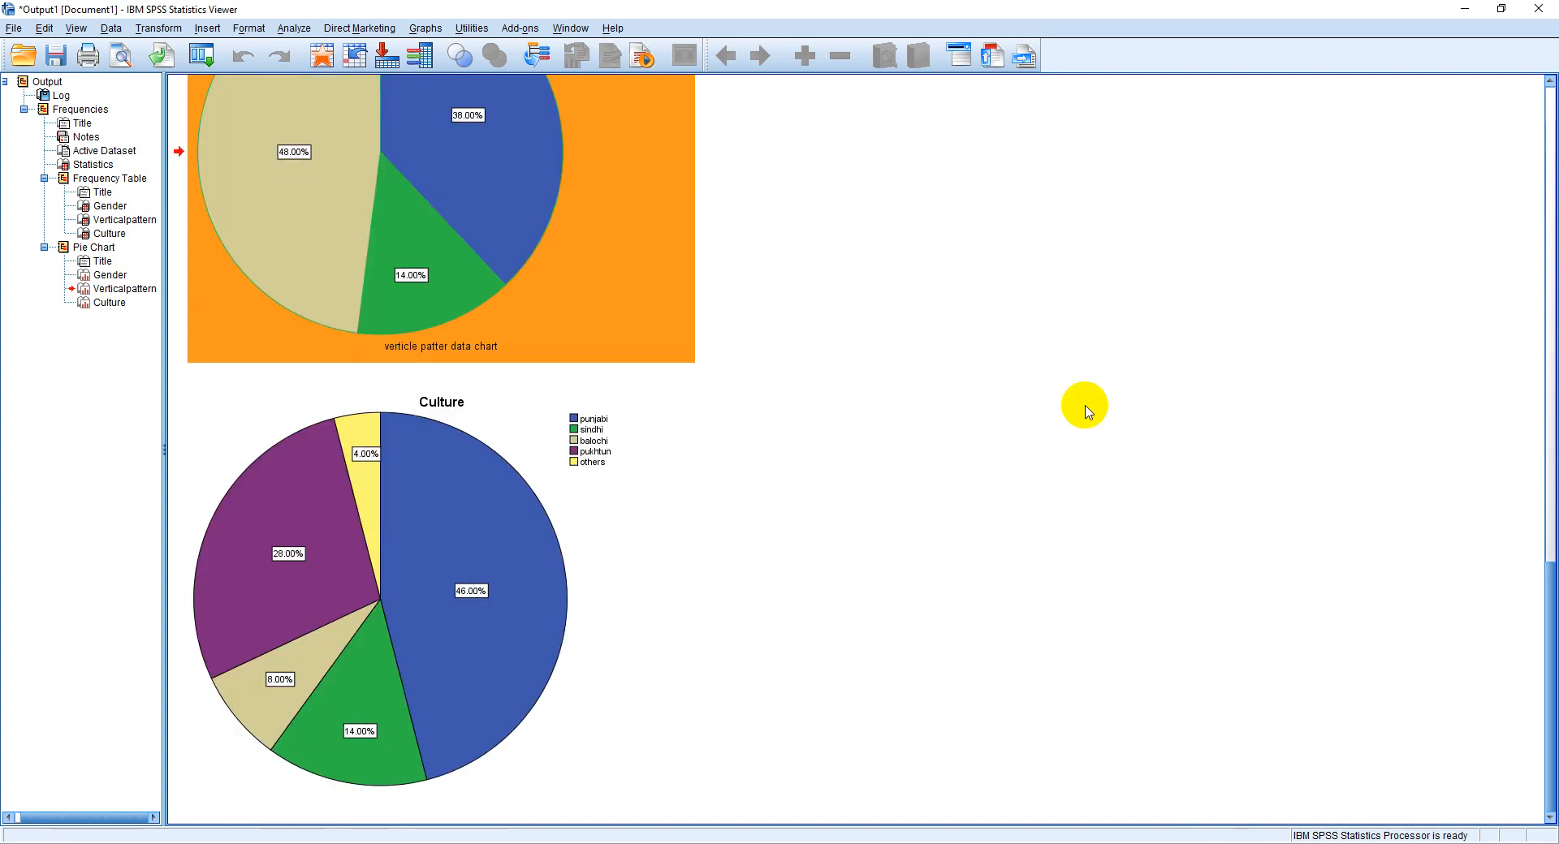
Switch from the output to the vertical pattern dataset and start a Descriptives analysis.
{"action": "left_click", "coordinate": [1459, 8]}
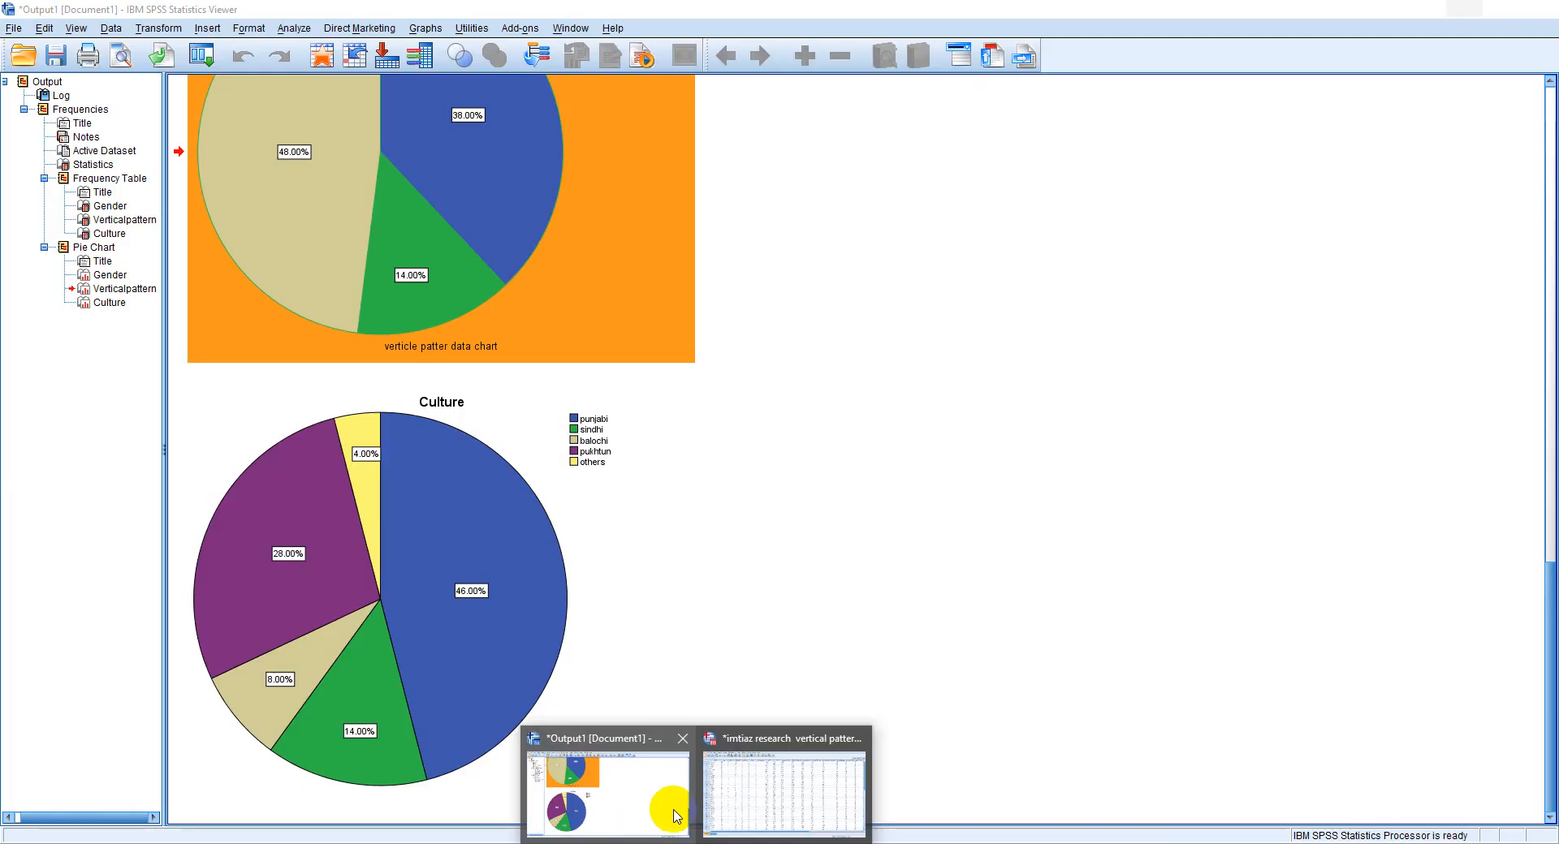
{"action": "left_click", "coordinate": [759, 793]}
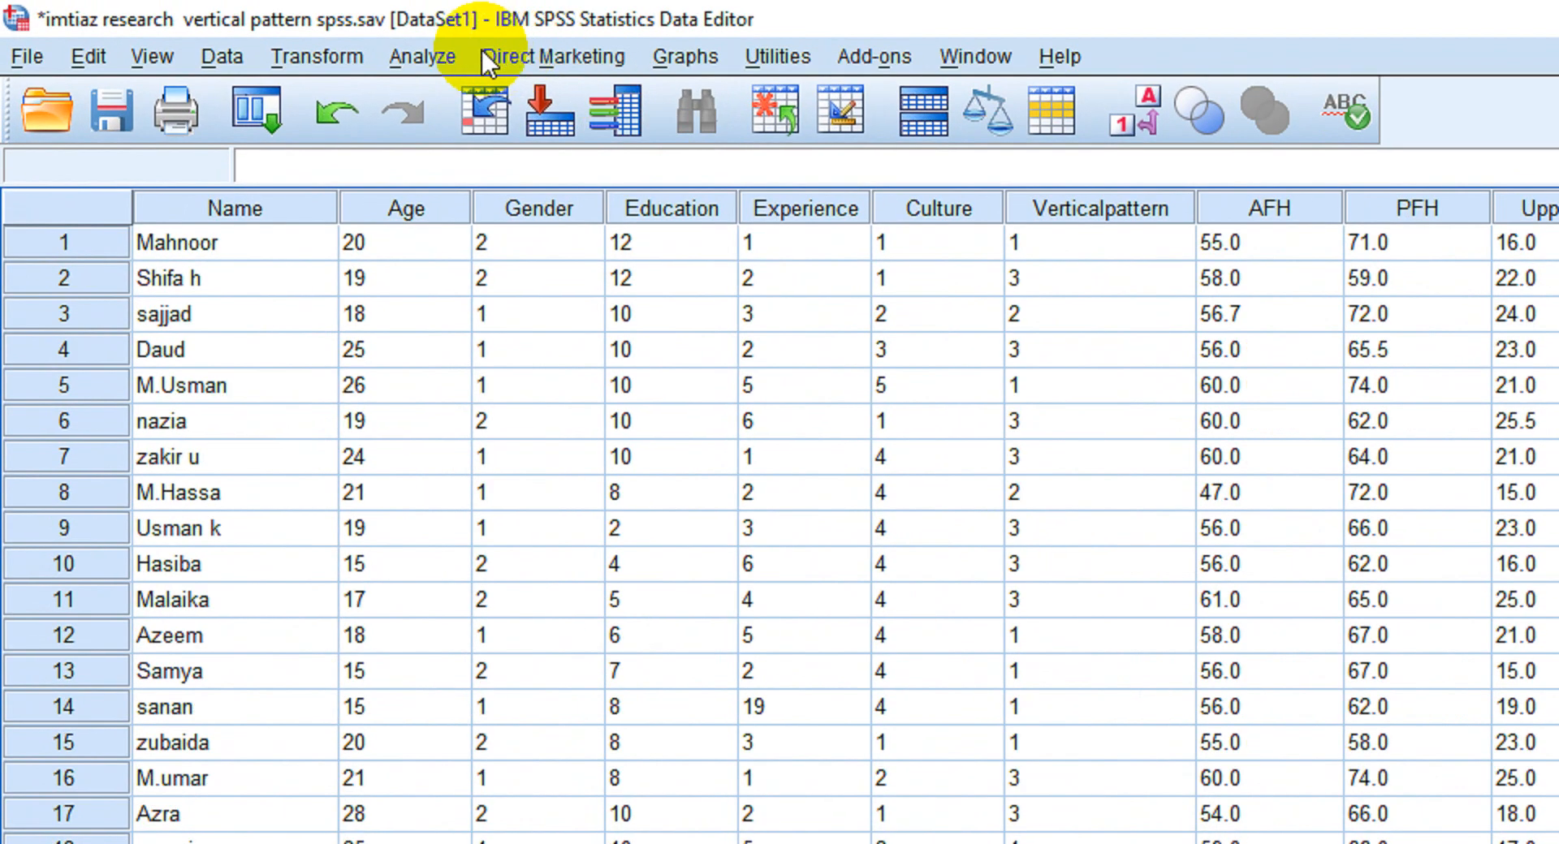
{"action": "left_click", "coordinate": [421, 61]}
{"action": "mouse_move", "coordinate": [450, 119]}
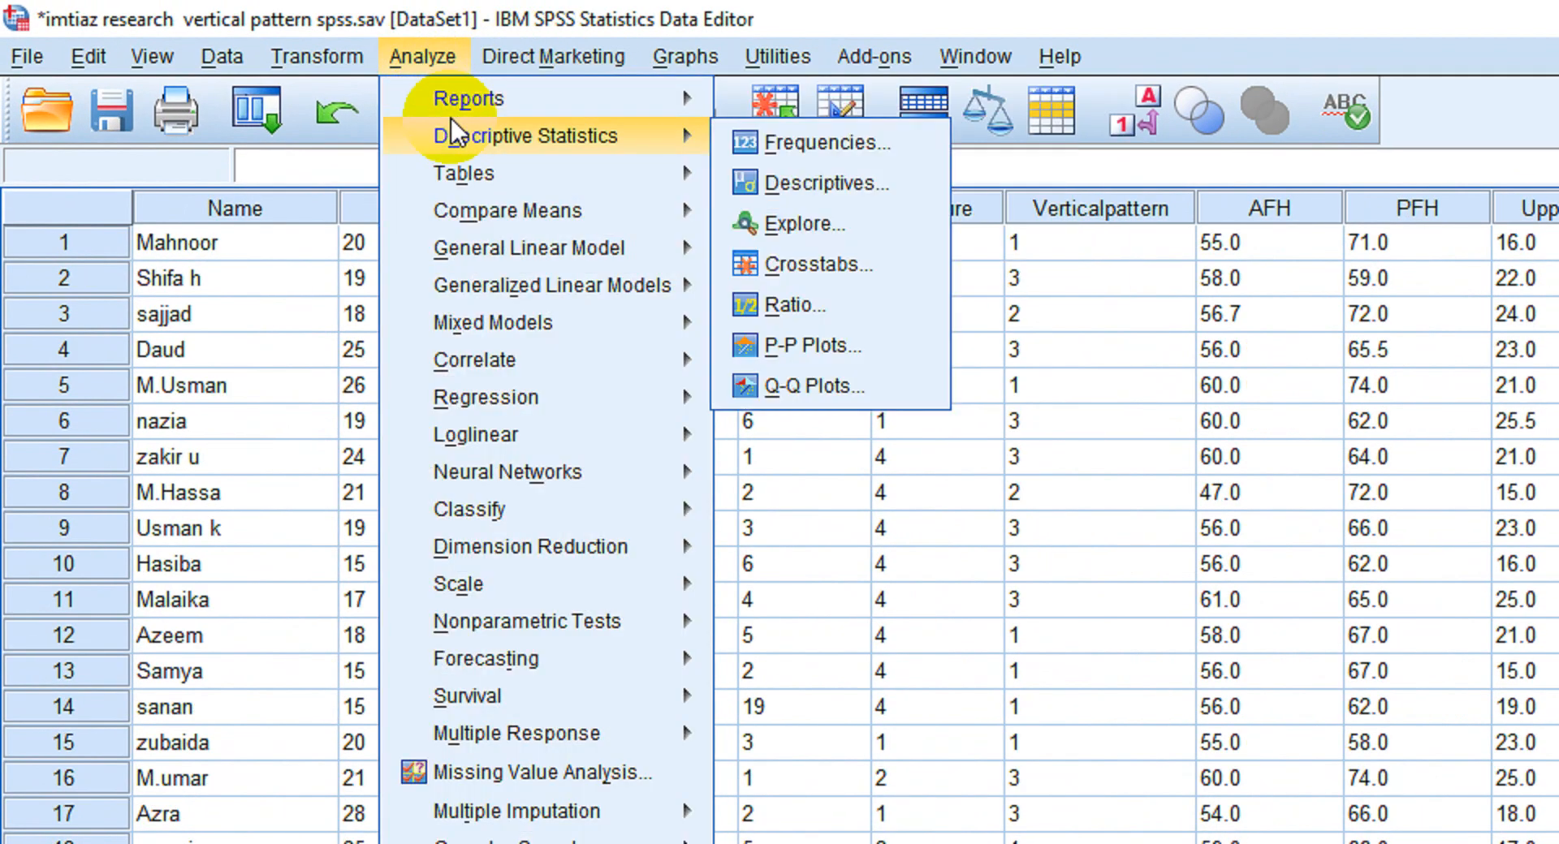
{"action": "left_click", "coordinate": [845, 182]}
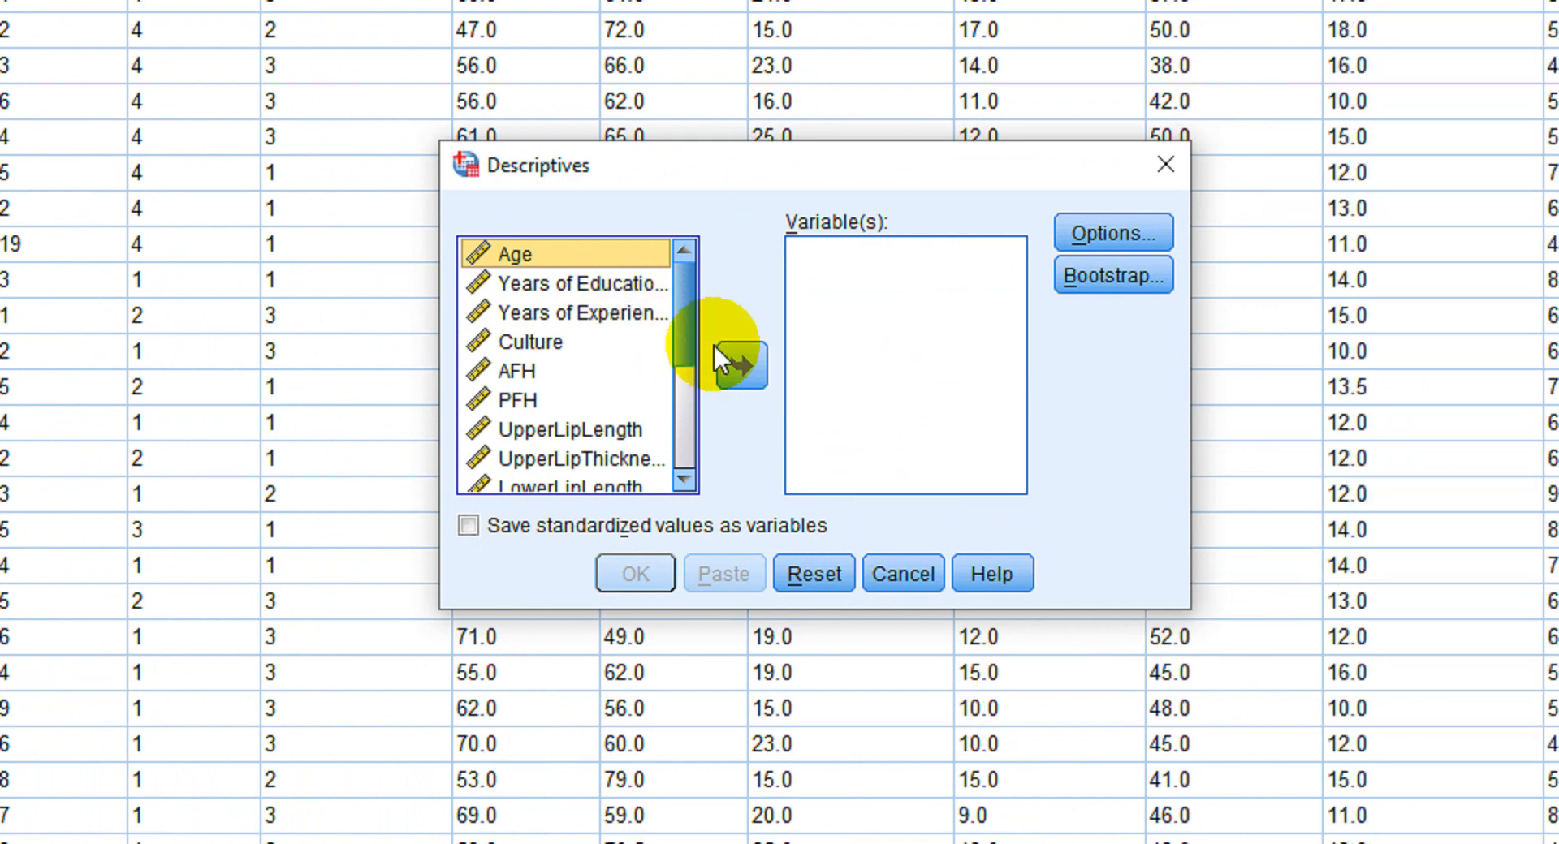
Add Age, Years of Education and Years of Experience as the variables of the Descriptives analysis.
{"action": "left_click", "coordinate": [719, 354]}
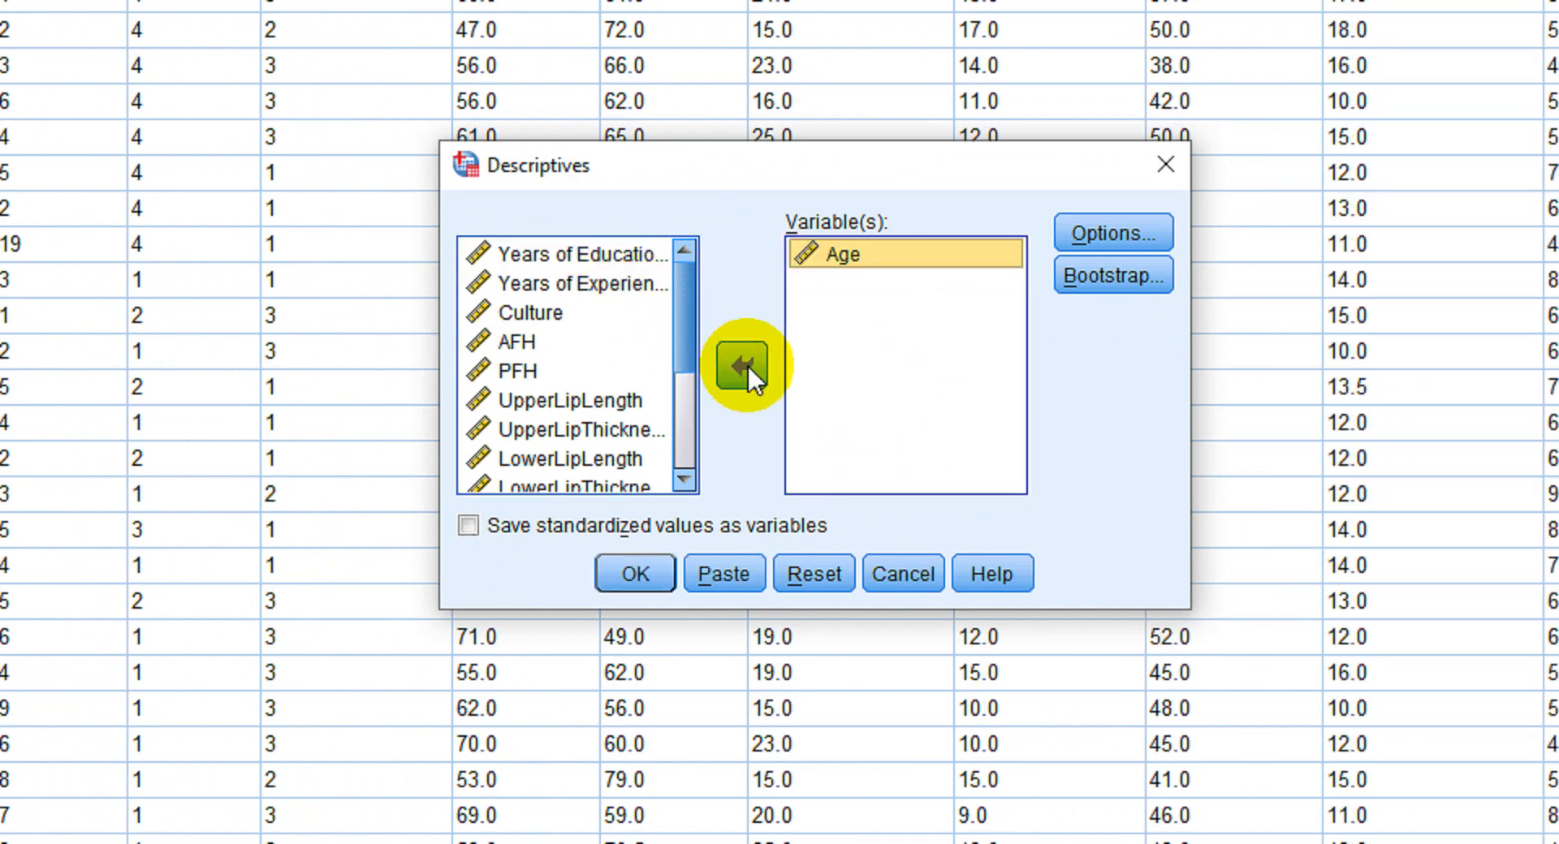
{"action": "left_click", "coordinate": [617, 256]}
{"action": "left_click", "coordinate": [731, 358]}
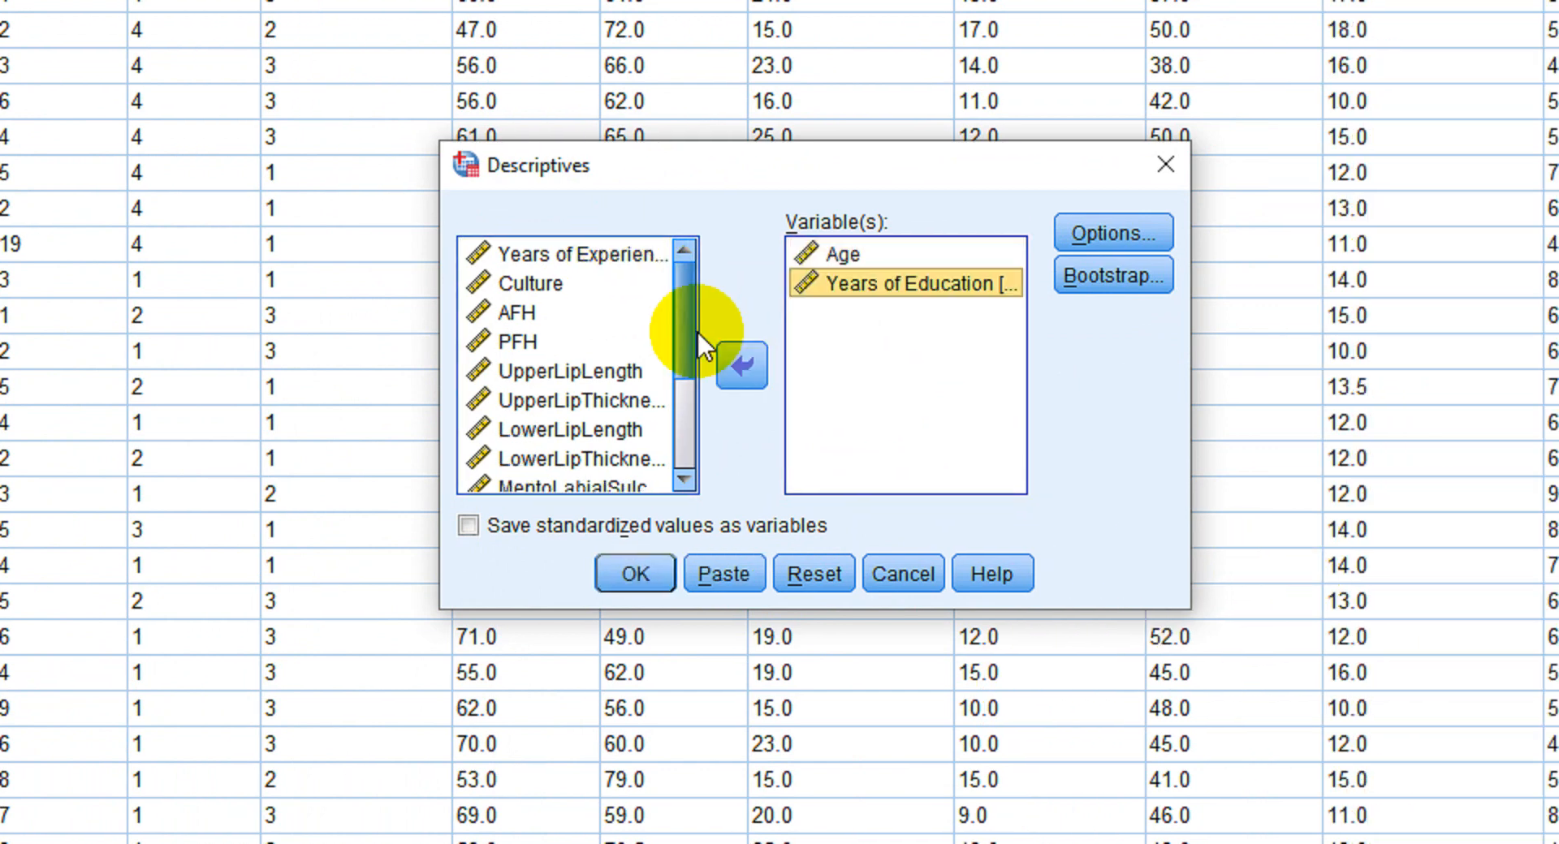
{"action": "left_click", "coordinate": [573, 253]}
{"action": "left_click", "coordinate": [732, 367]}
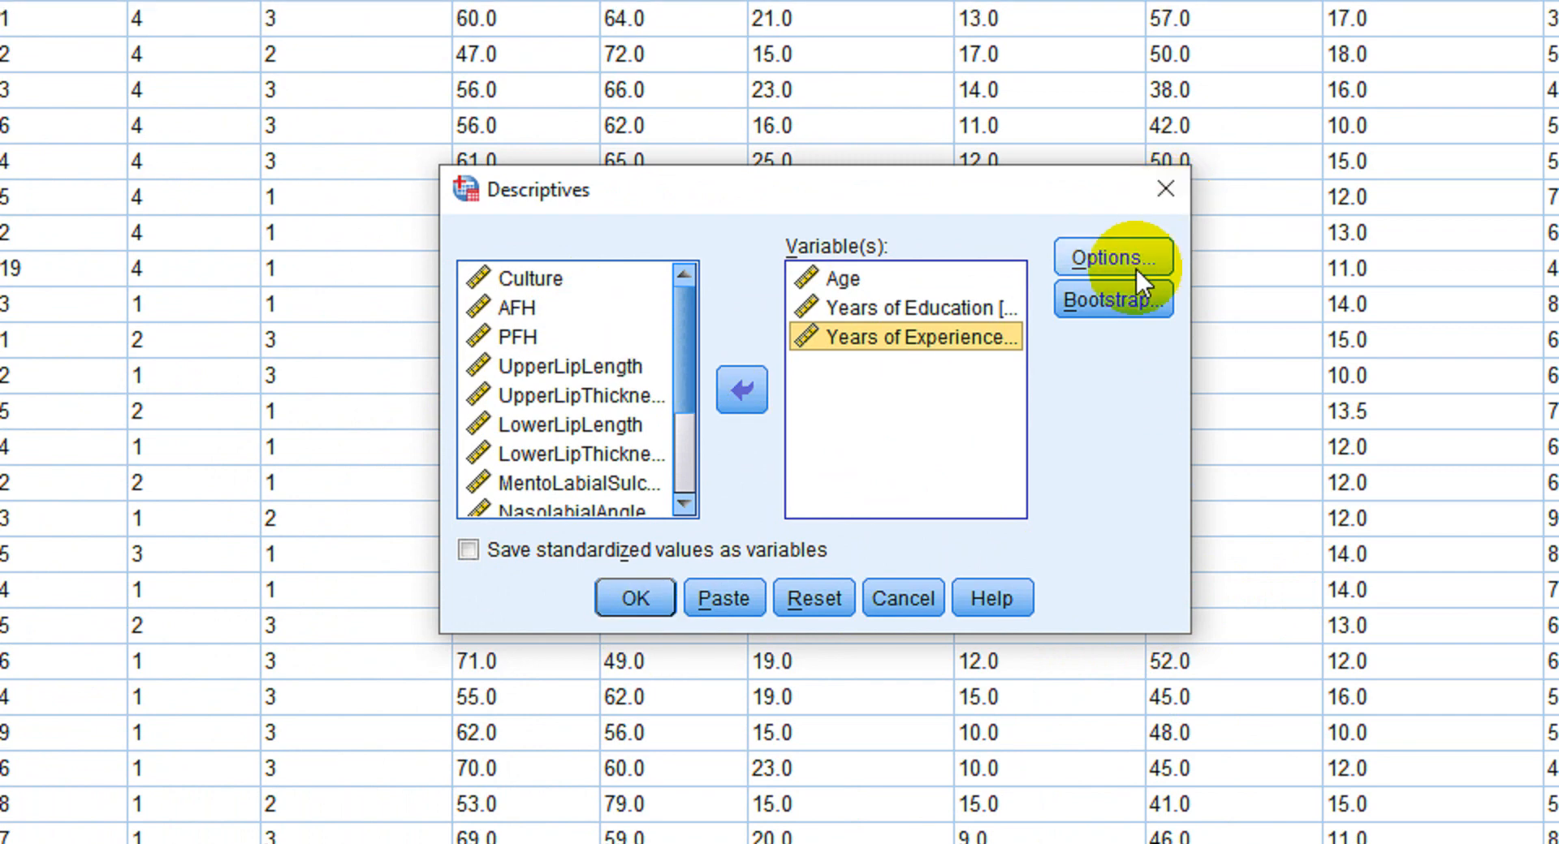
Set the Descriptives statistics to mean, standard deviation, variance and range, excluding minimum and maximum.
{"action": "left_click", "coordinate": [1137, 245]}
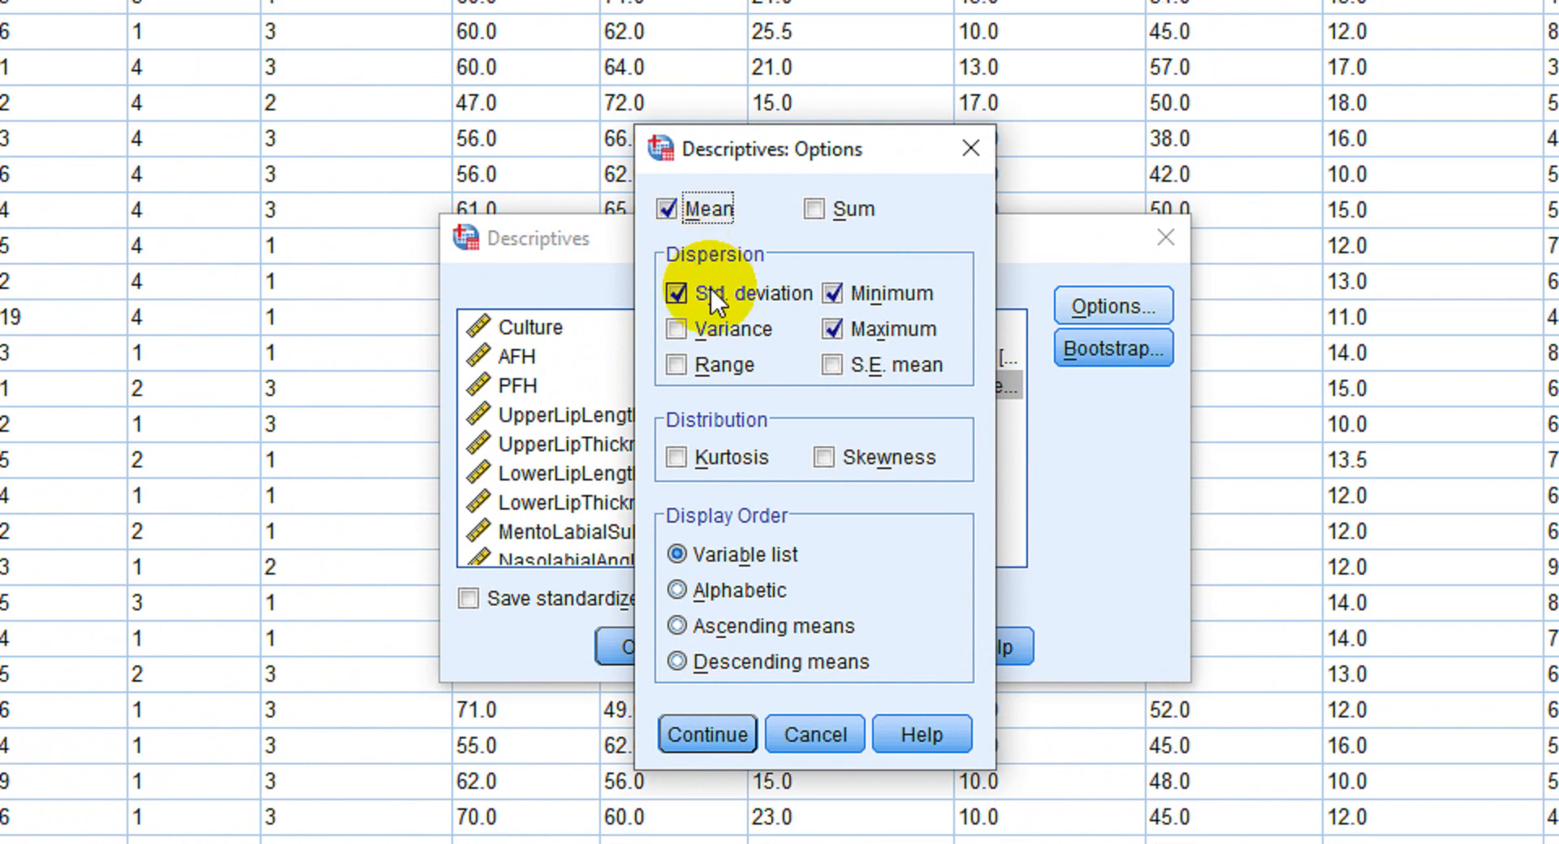
{"action": "left_click", "coordinate": [833, 294]}
{"action": "left_click", "coordinate": [828, 329]}
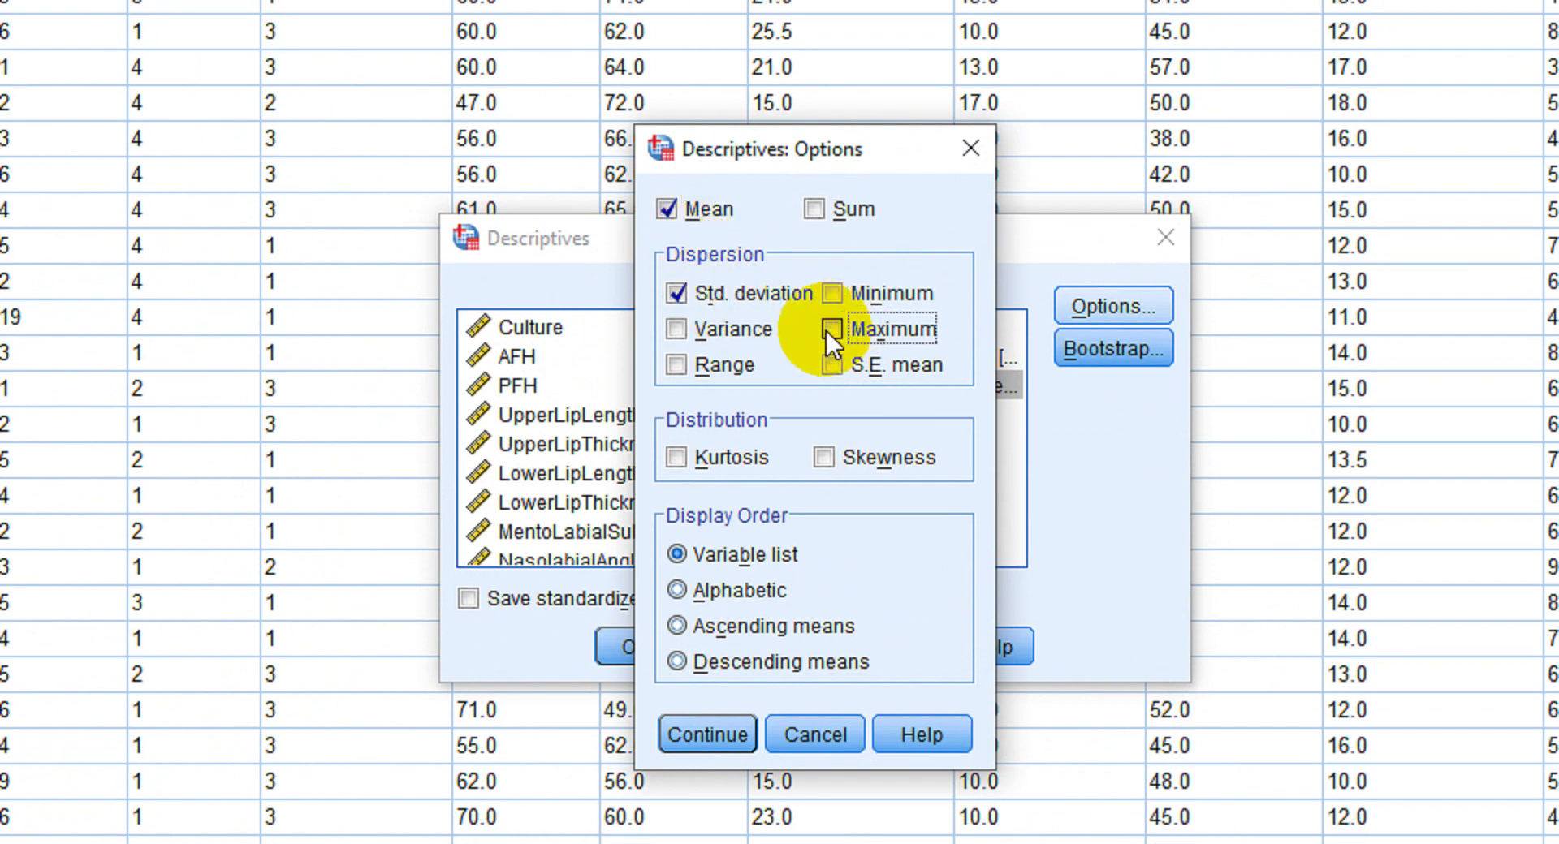
{"action": "left_click", "coordinate": [728, 363]}
{"action": "left_click", "coordinate": [727, 335]}
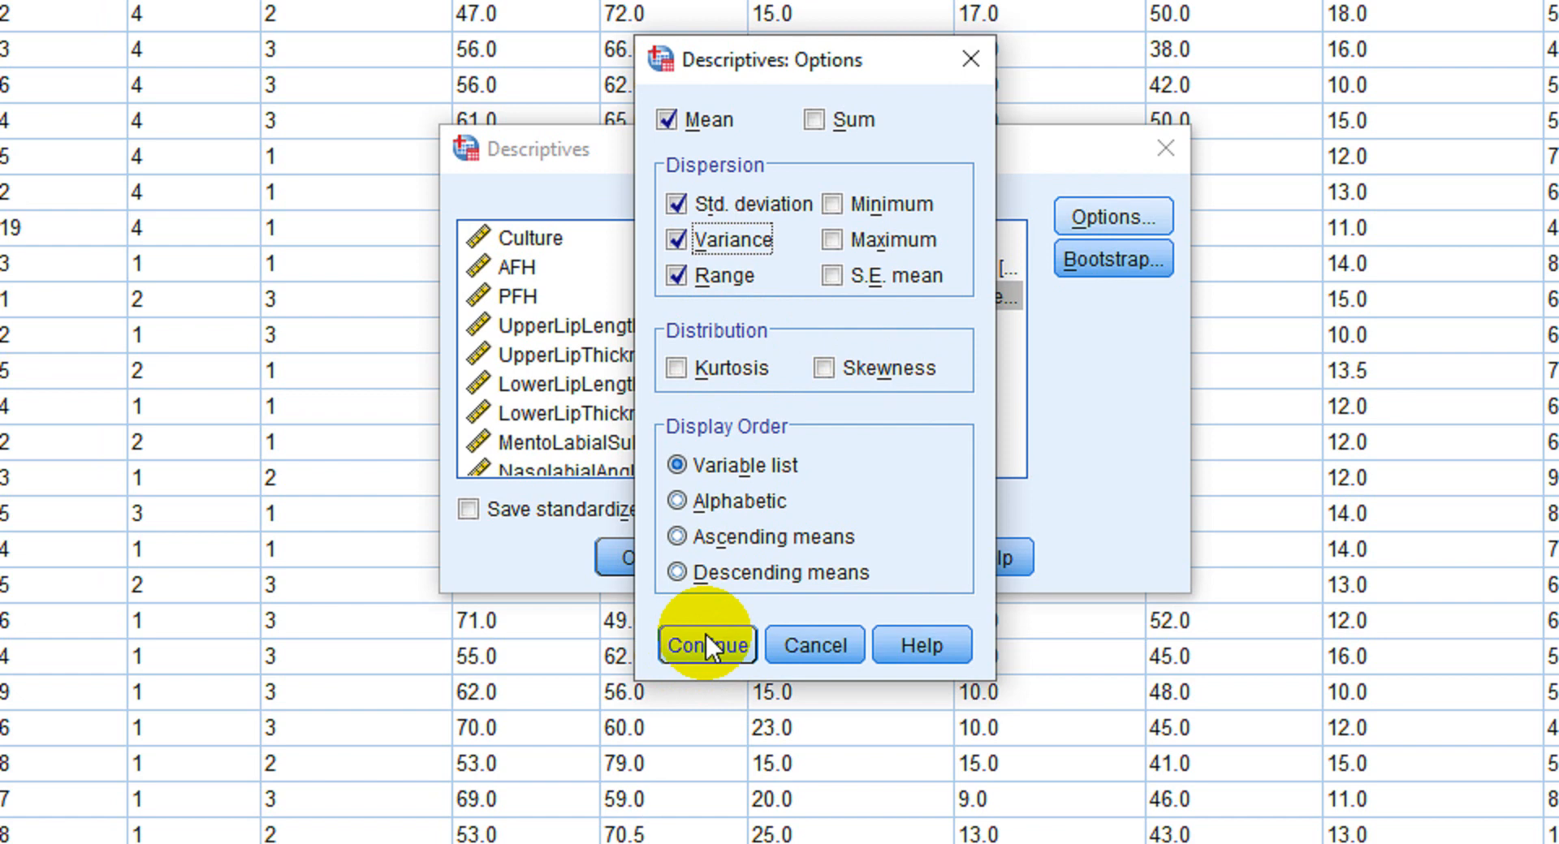
{"action": "left_click", "coordinate": [705, 635]}
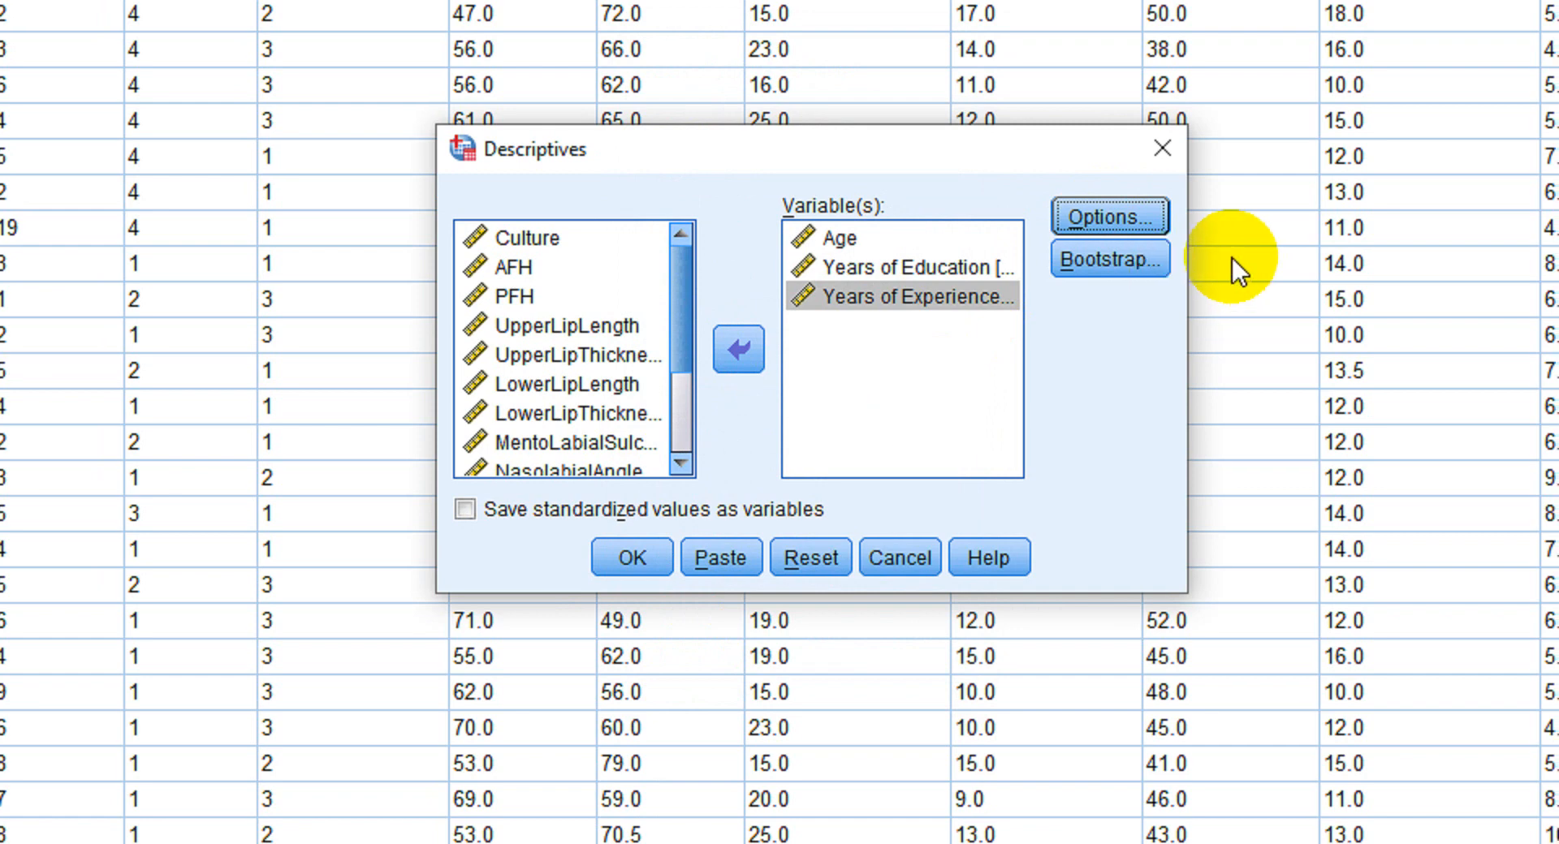
Run the Descriptives analysis, maximize the output window and examine the Descriptive Statistics table.
{"action": "left_click", "coordinate": [660, 554]}
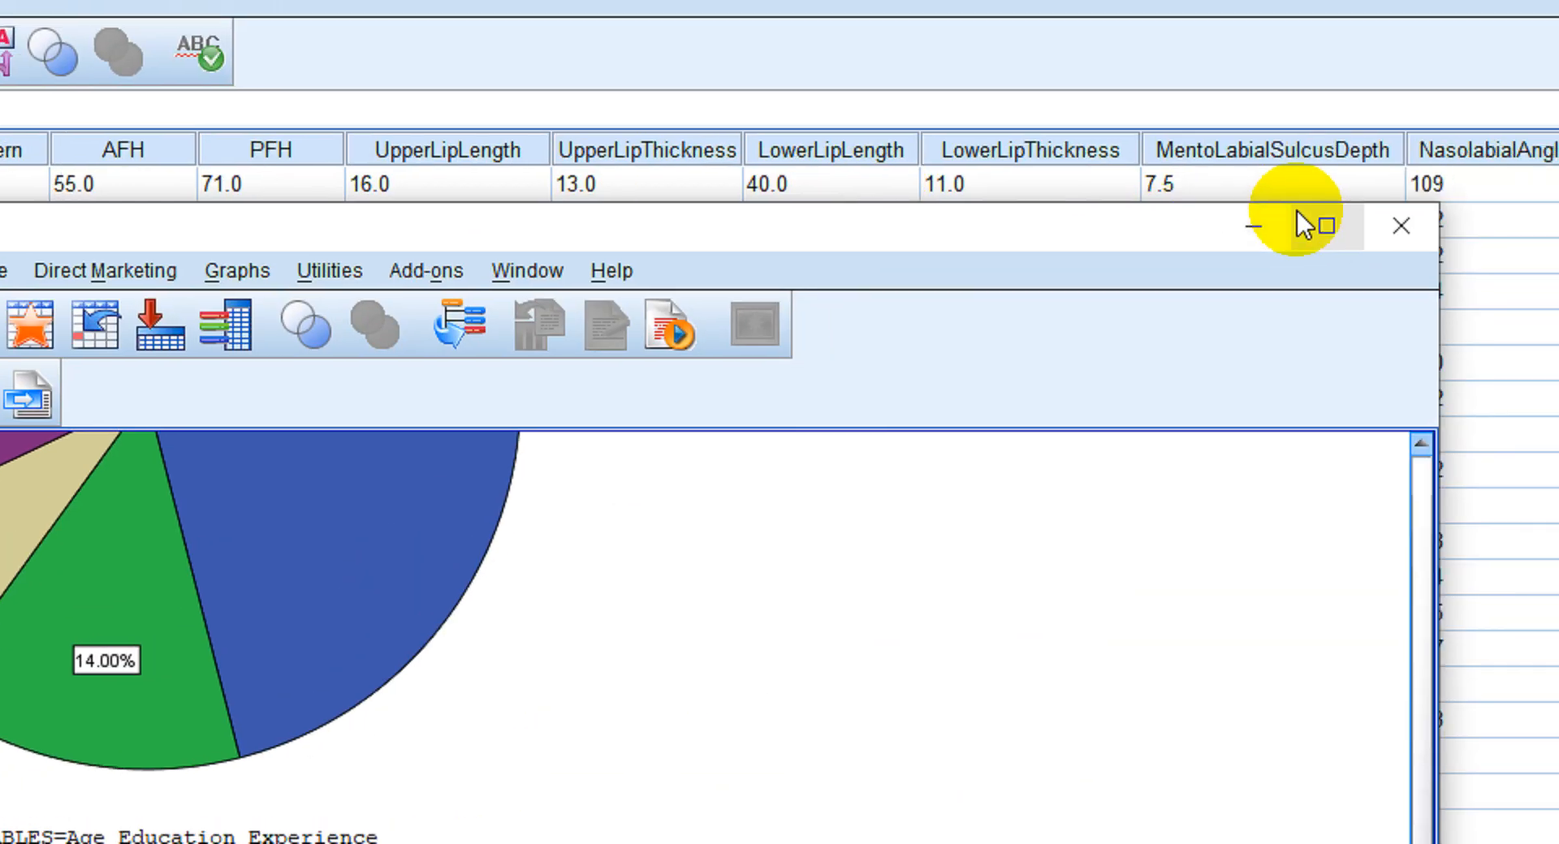
{"action": "left_click", "coordinate": [1326, 225]}
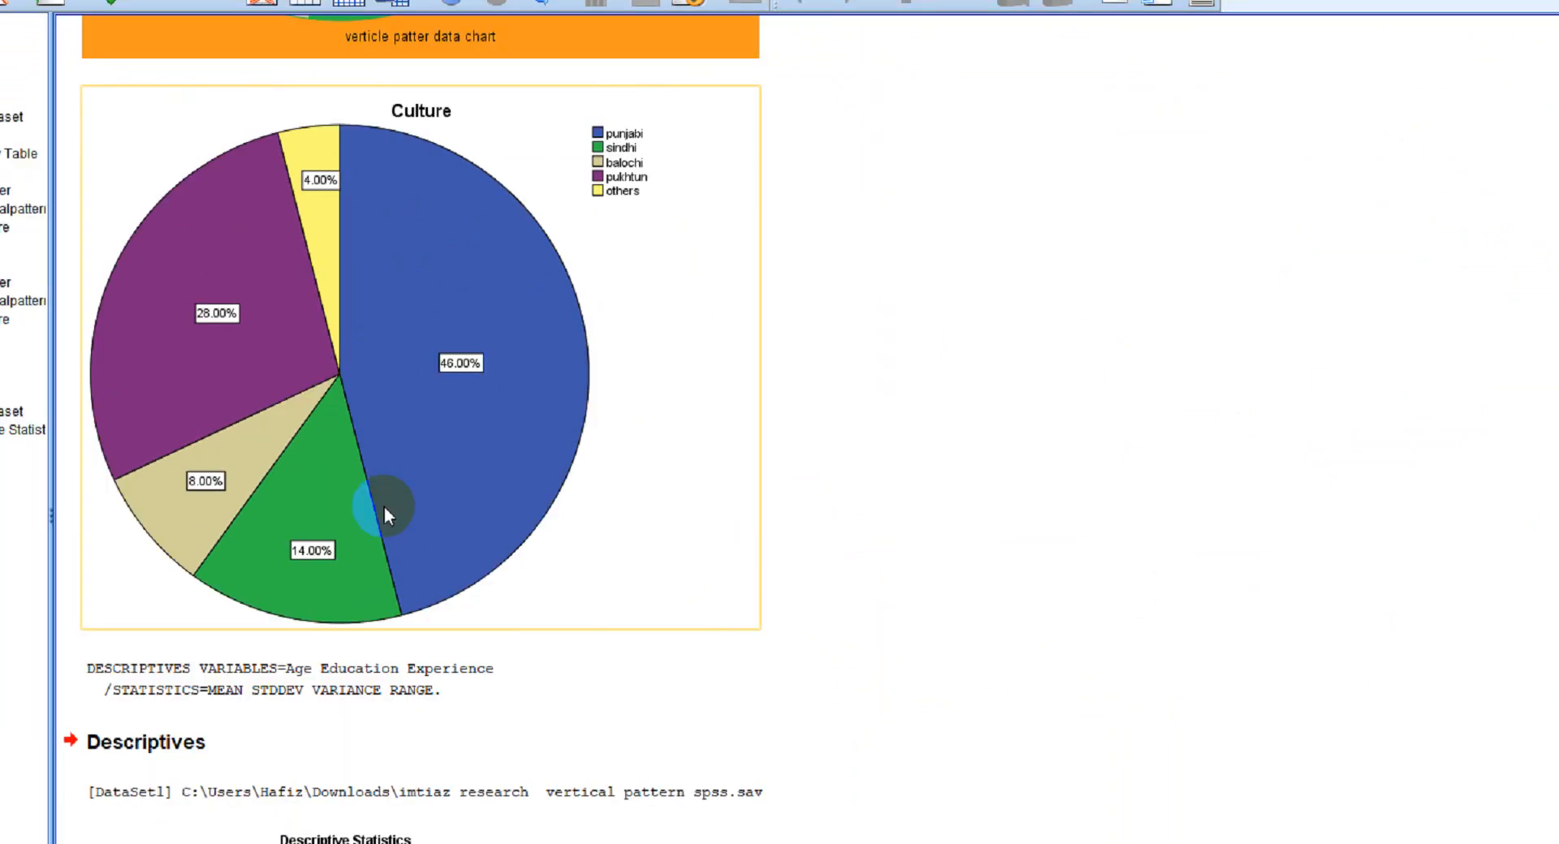
{"action": "scroll", "coordinate": [898, 585], "scroll_direction": "up", "scroll_amount": 3}
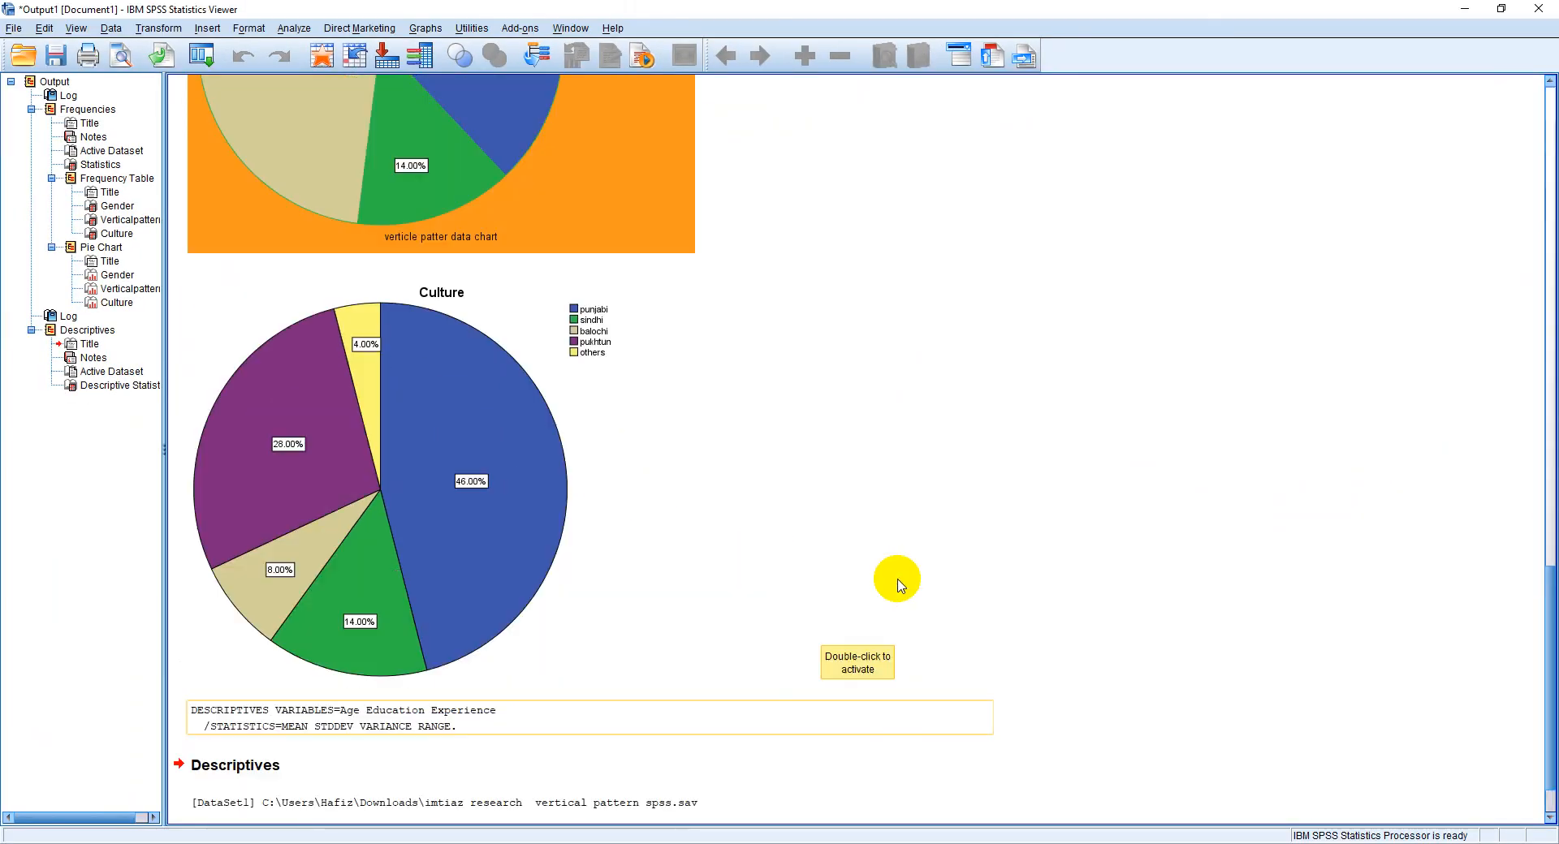
{"action": "scroll", "coordinate": [896, 585], "scroll_direction": "down", "scroll_amount": 4}
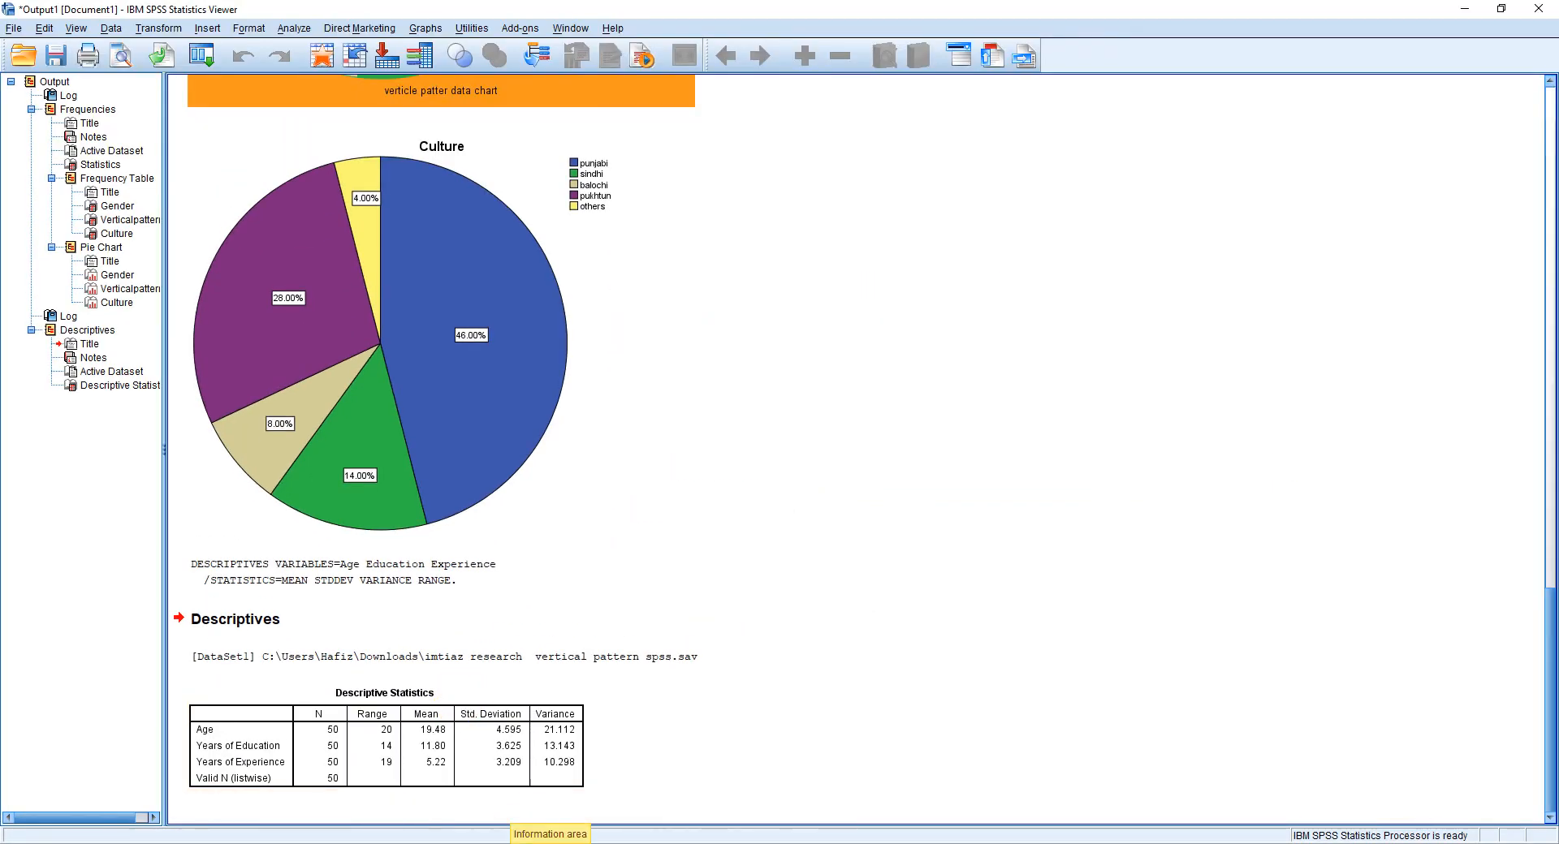
Return to the dataset and look through the measurement columns from AFH to MentoLabialSulcusDepth.
{"action": "left_click", "coordinate": [773, 822]}
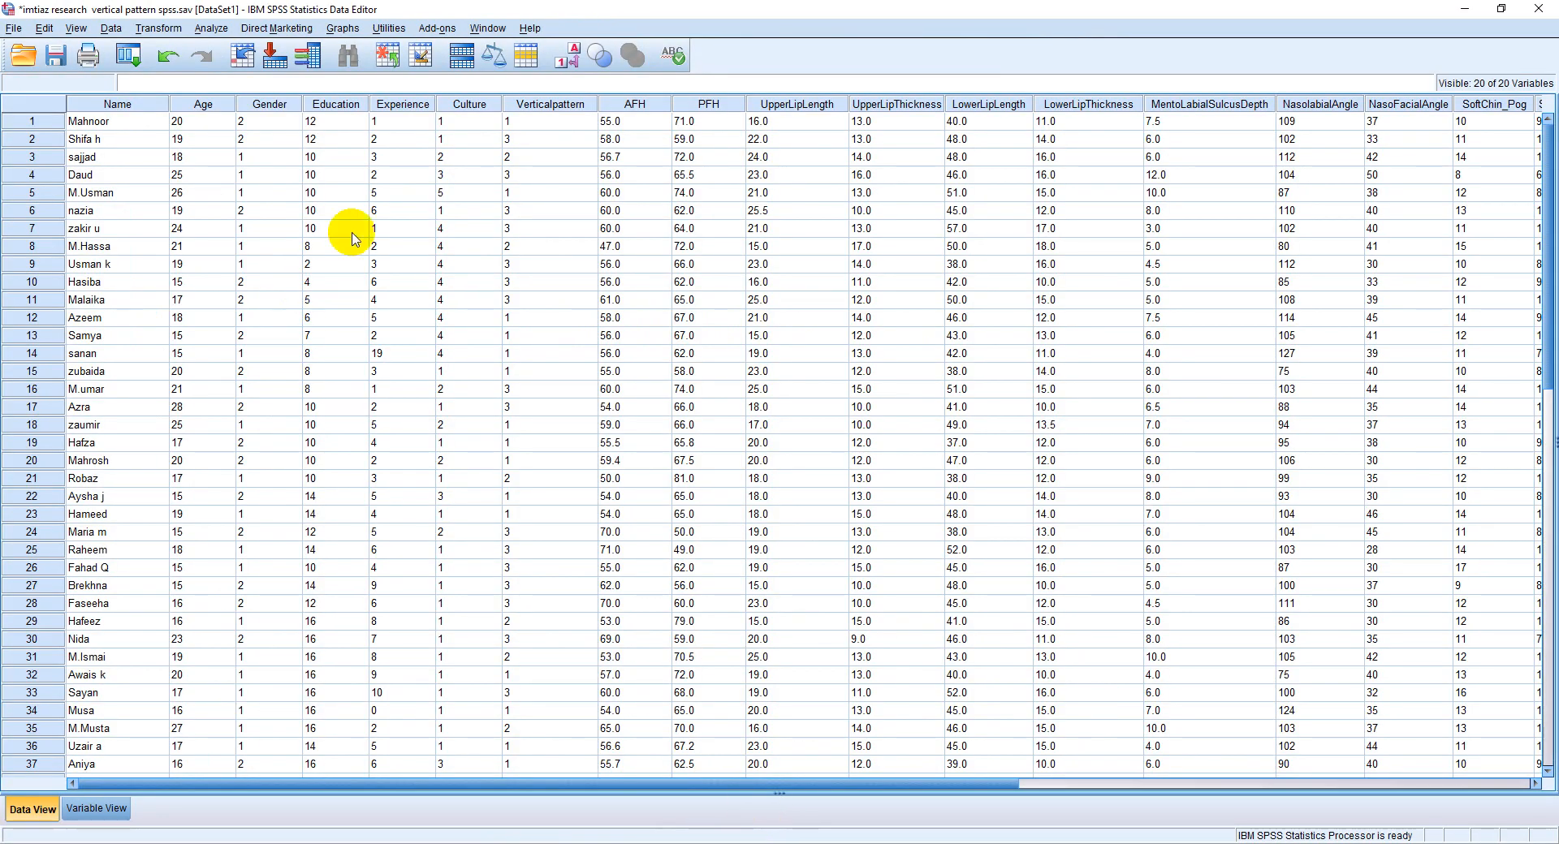
{"action": "left_click", "coordinate": [630, 108]}
{"action": "left_click", "coordinate": [689, 104]}
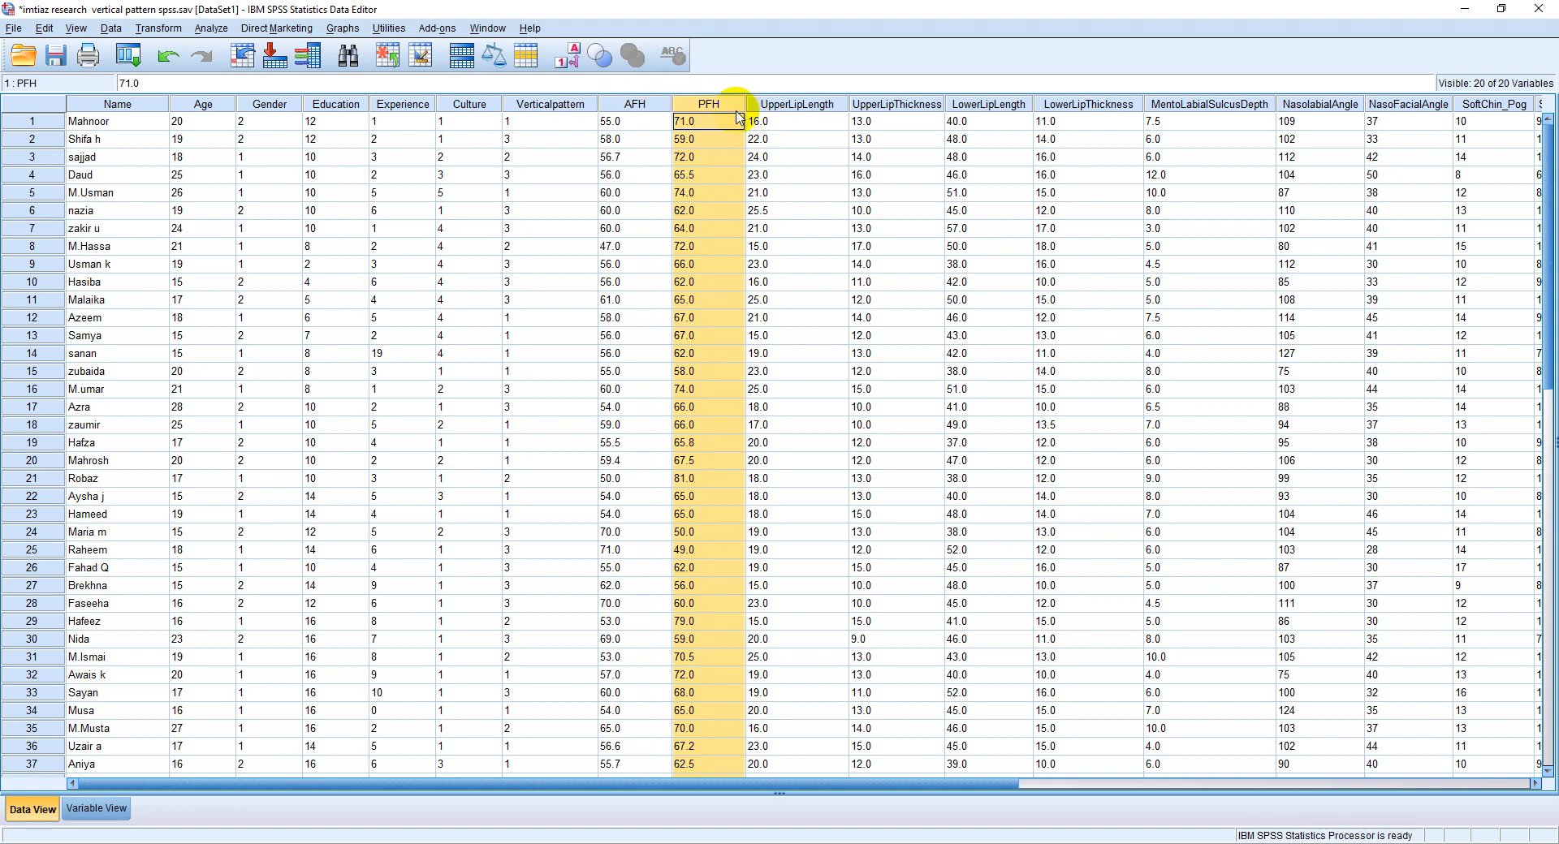
{"action": "left_click", "coordinate": [824, 108]}
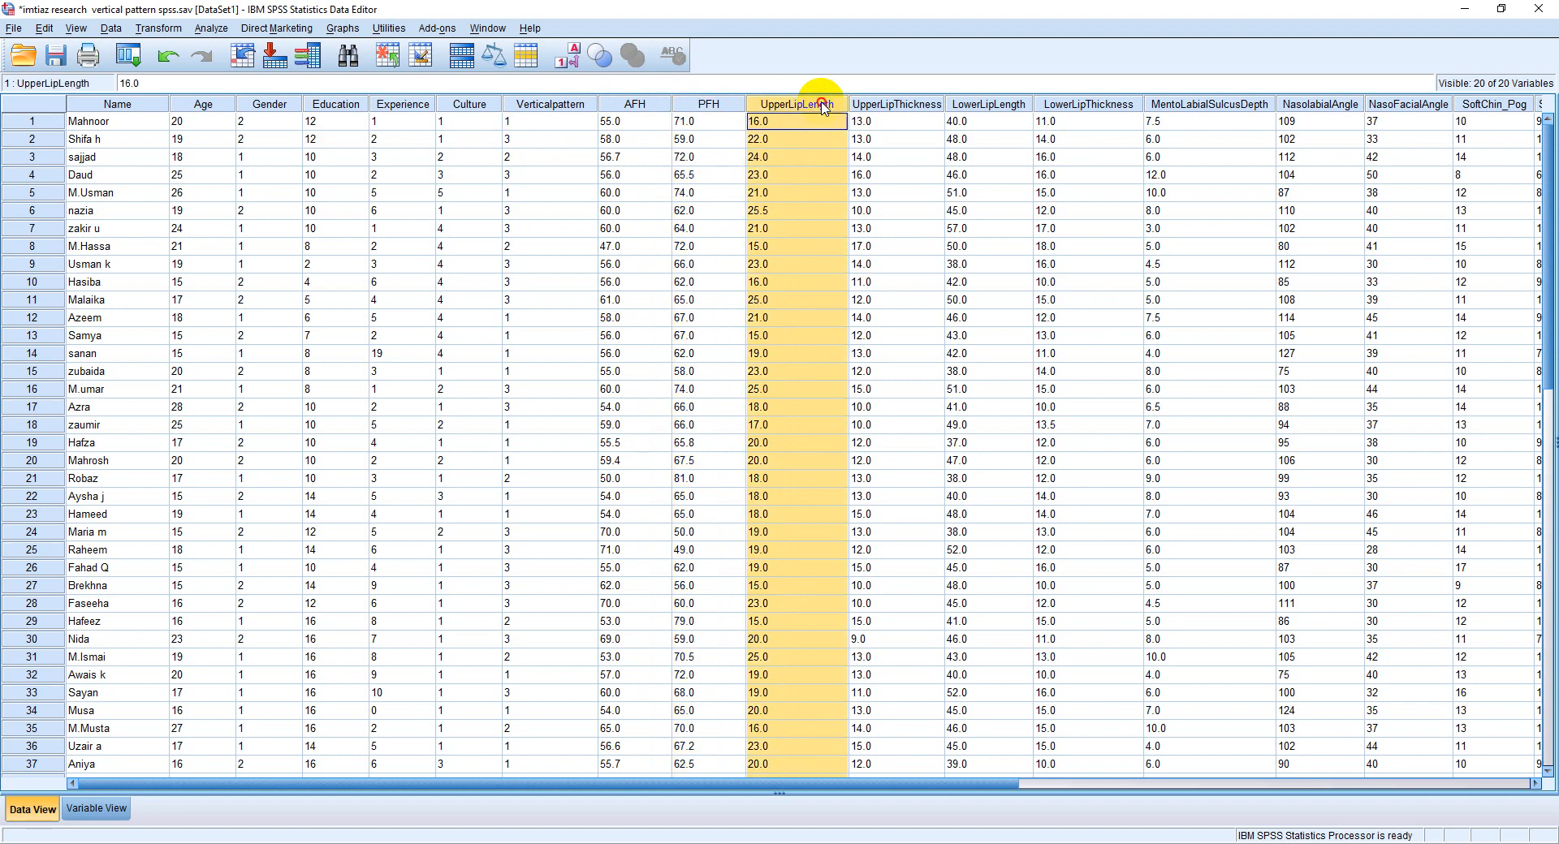
{"action": "left_click", "coordinate": [875, 108]}
{"action": "left_click", "coordinate": [973, 108]}
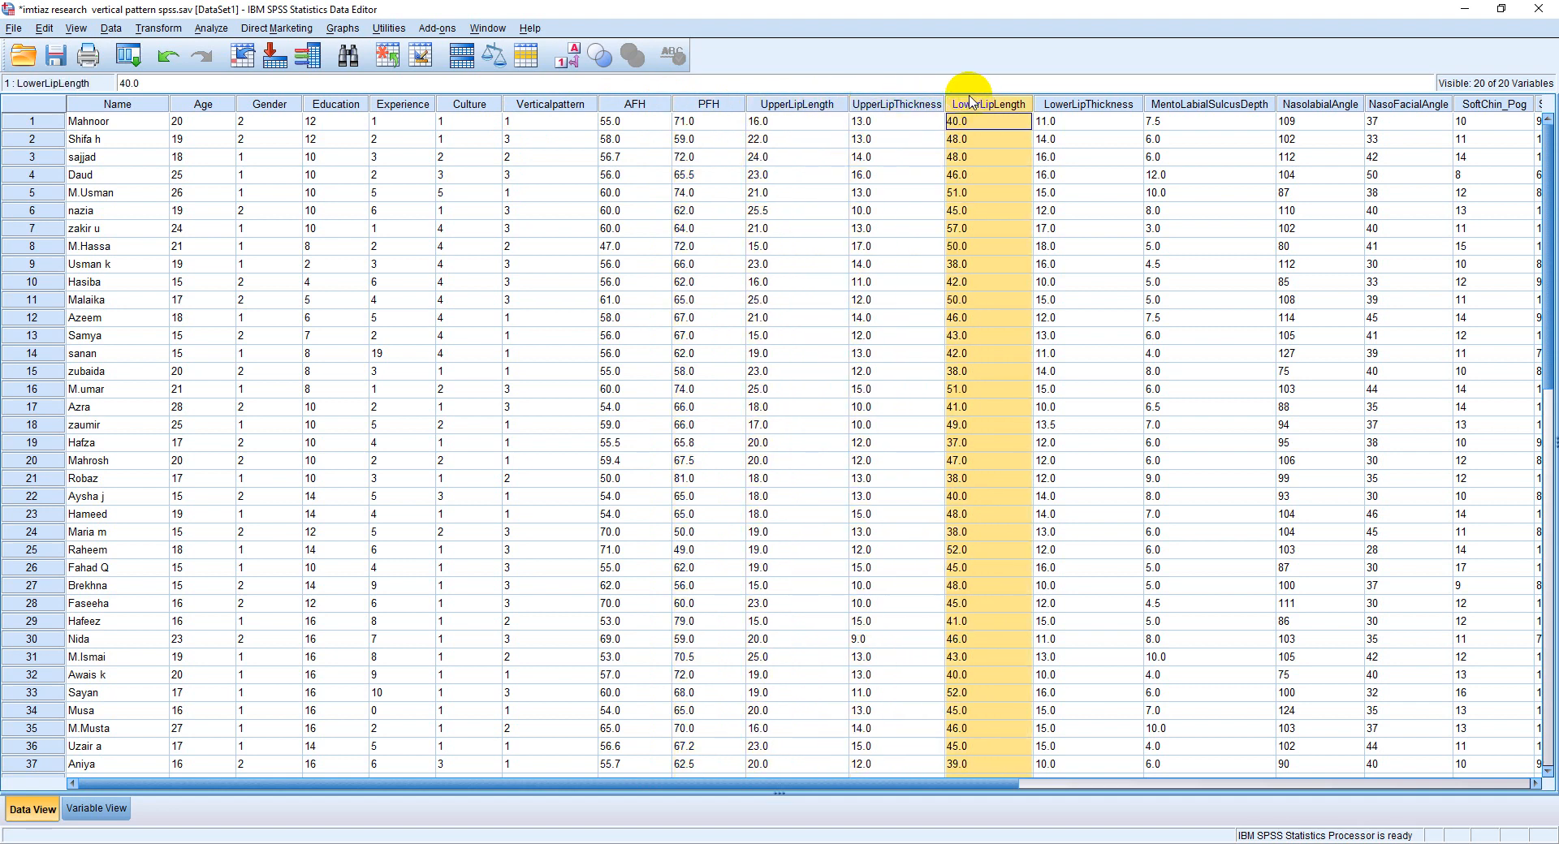
{"action": "left_click", "coordinate": [1056, 108]}
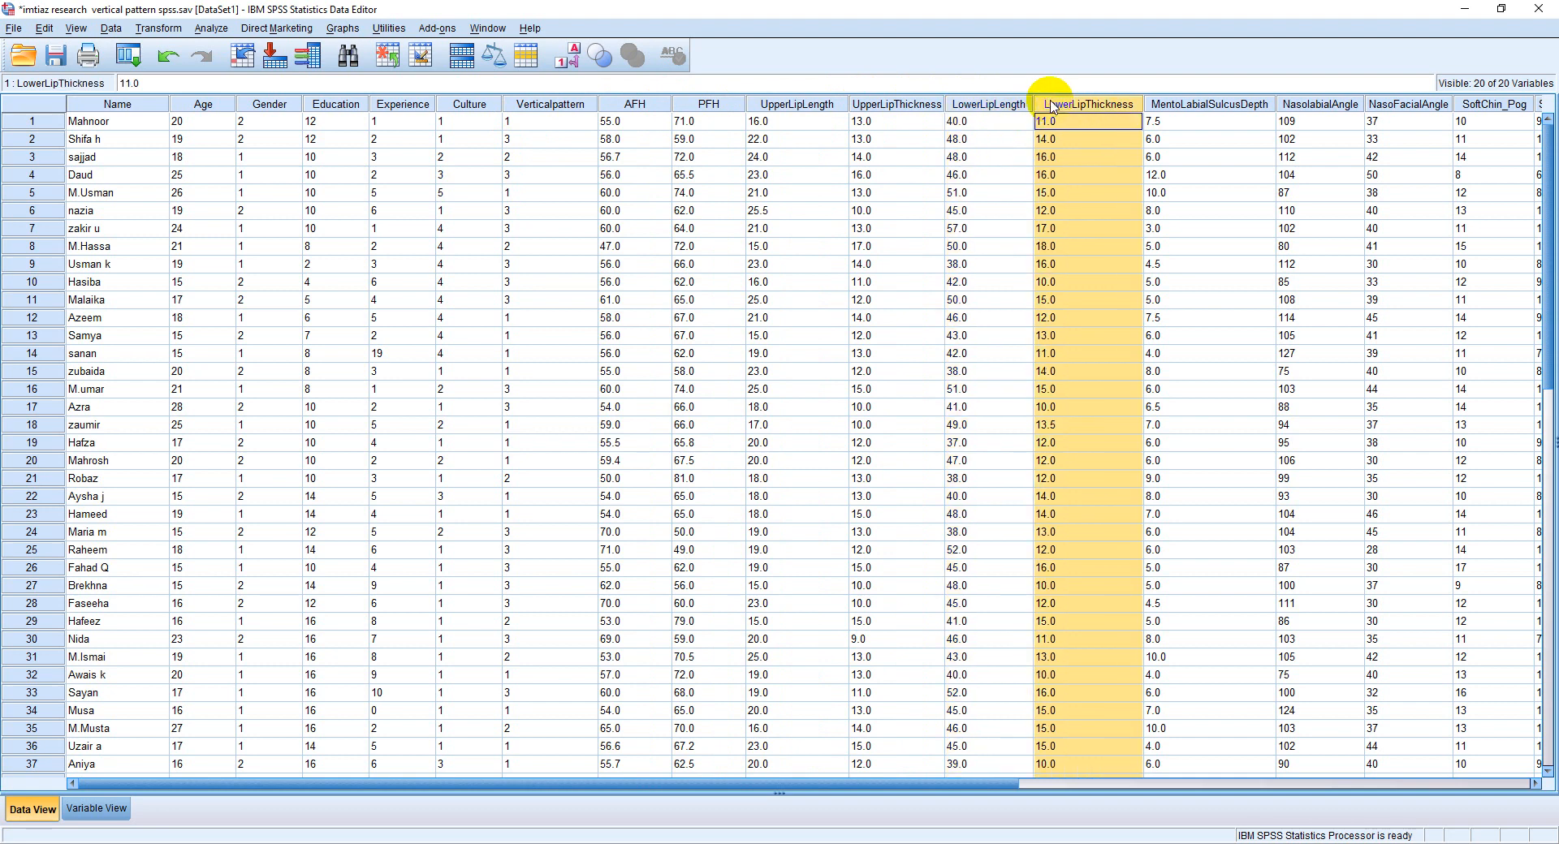
{"action": "left_click", "coordinate": [1161, 104]}
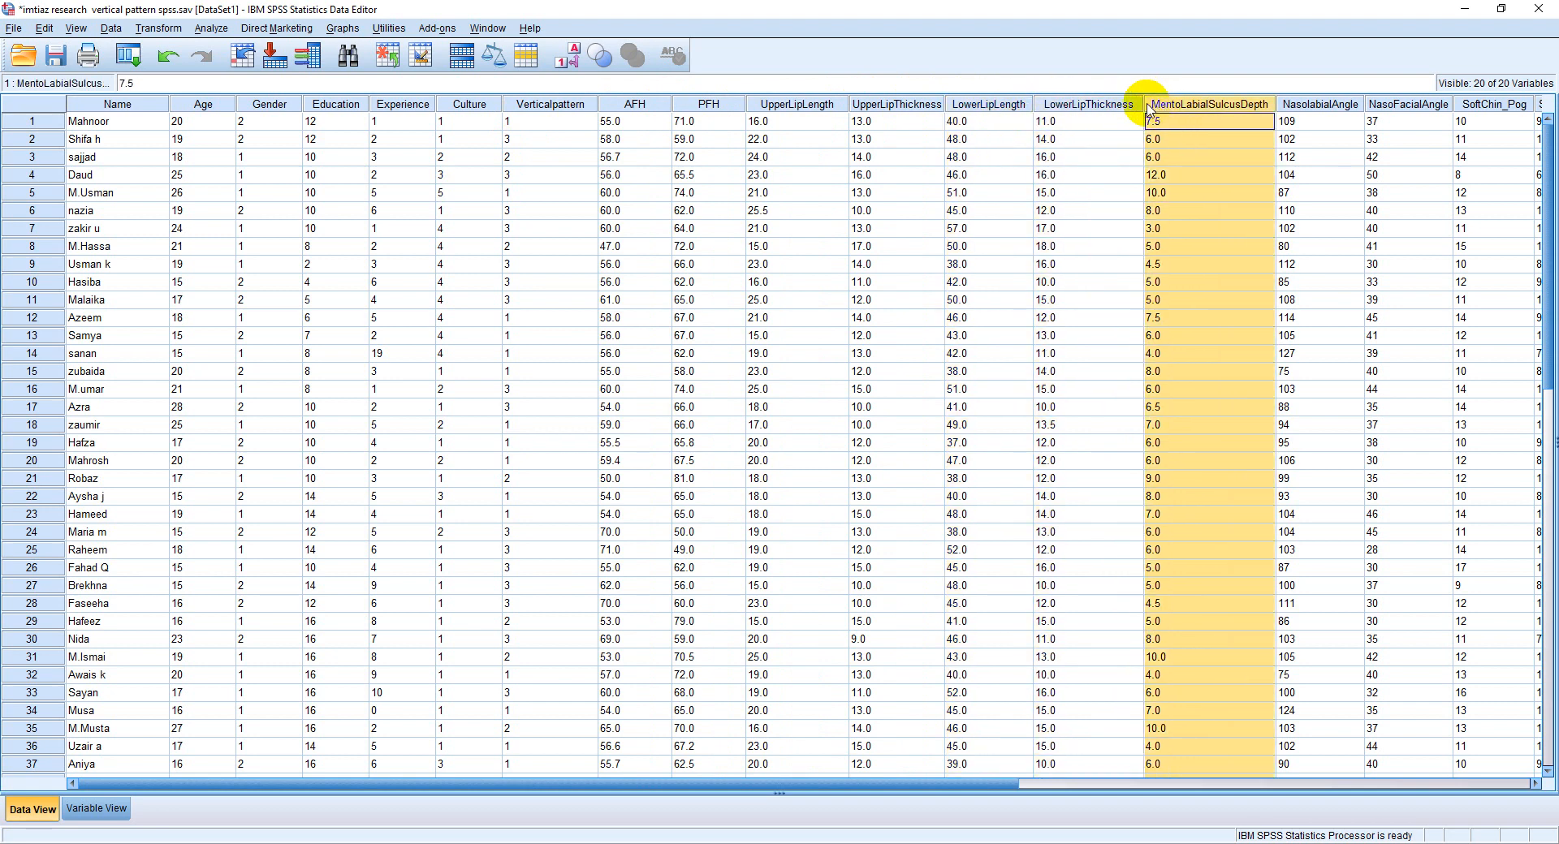
{"action": "left_click", "coordinate": [638, 174]}
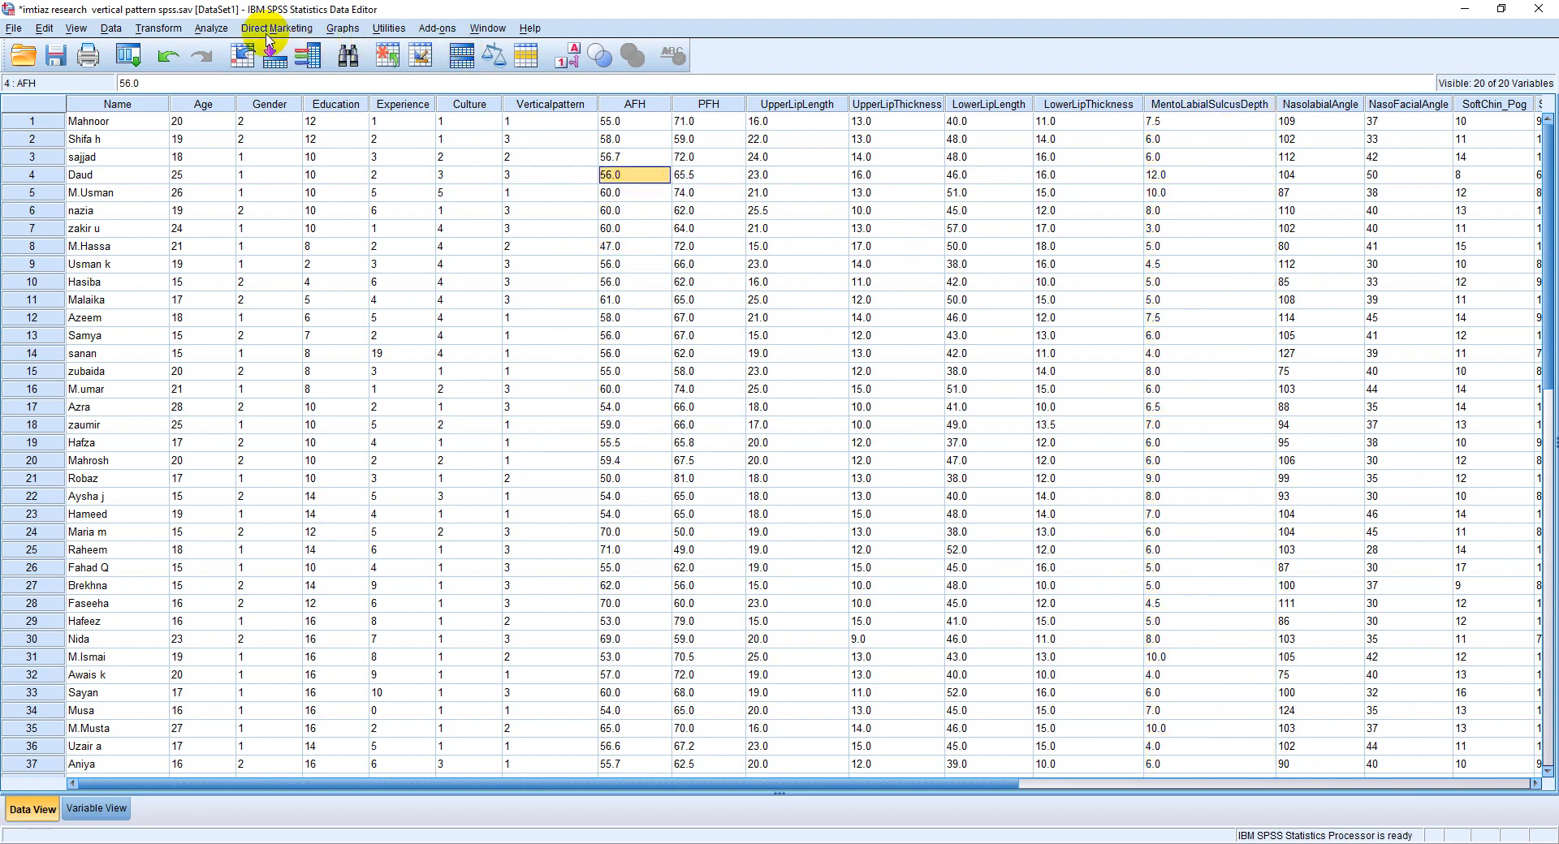
Reopen the Descriptives analysis and remove Age, Years of Education and Years of Experience from its variables.
{"action": "left_click", "coordinate": [211, 27]}
{"action": "mouse_move", "coordinate": [234, 71]}
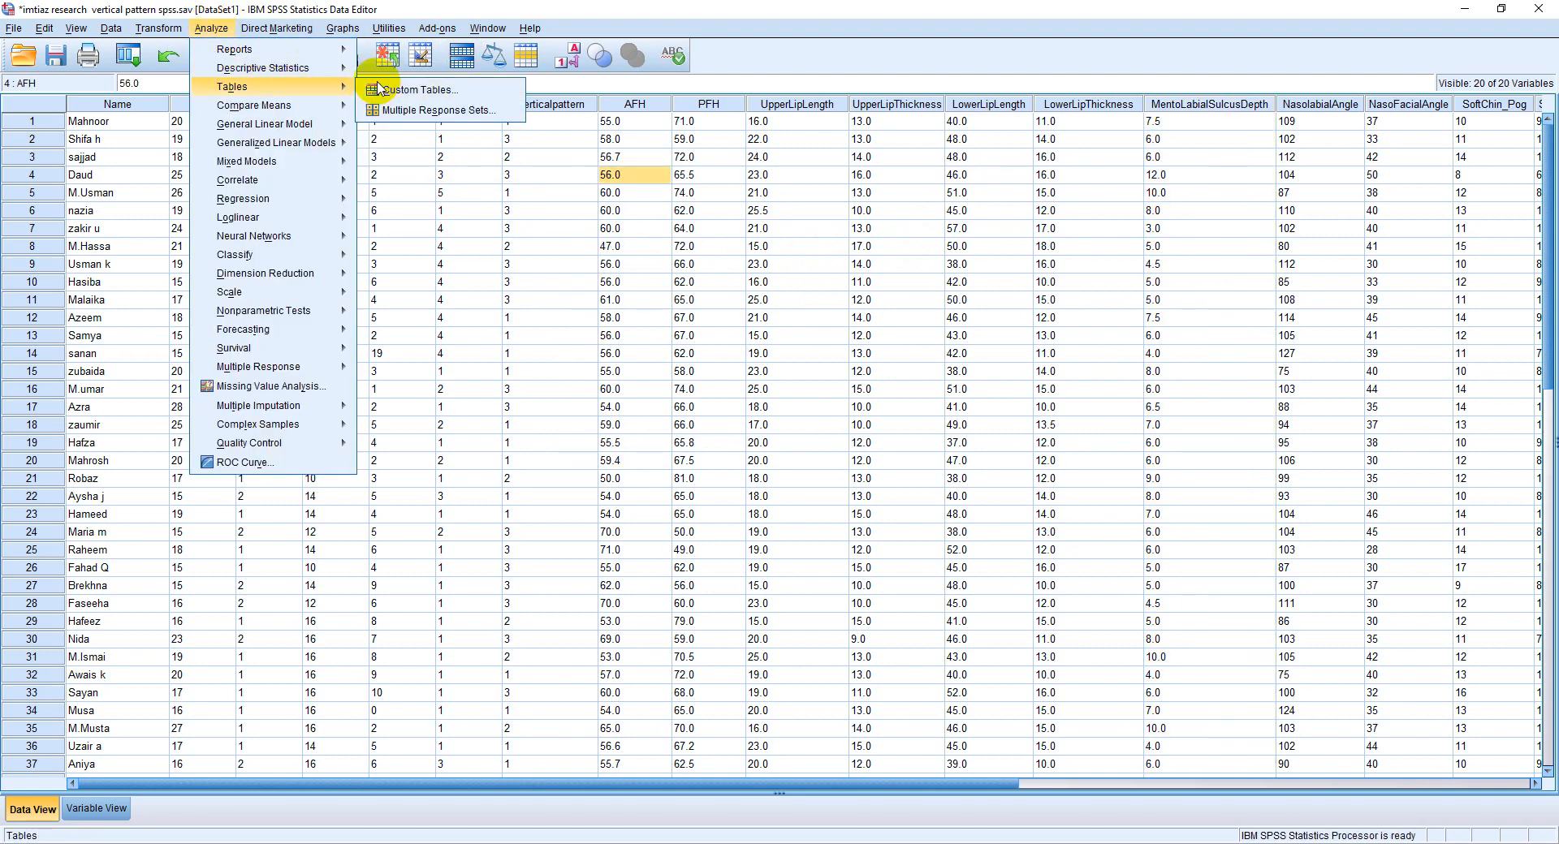
{"action": "left_click", "coordinate": [390, 94]}
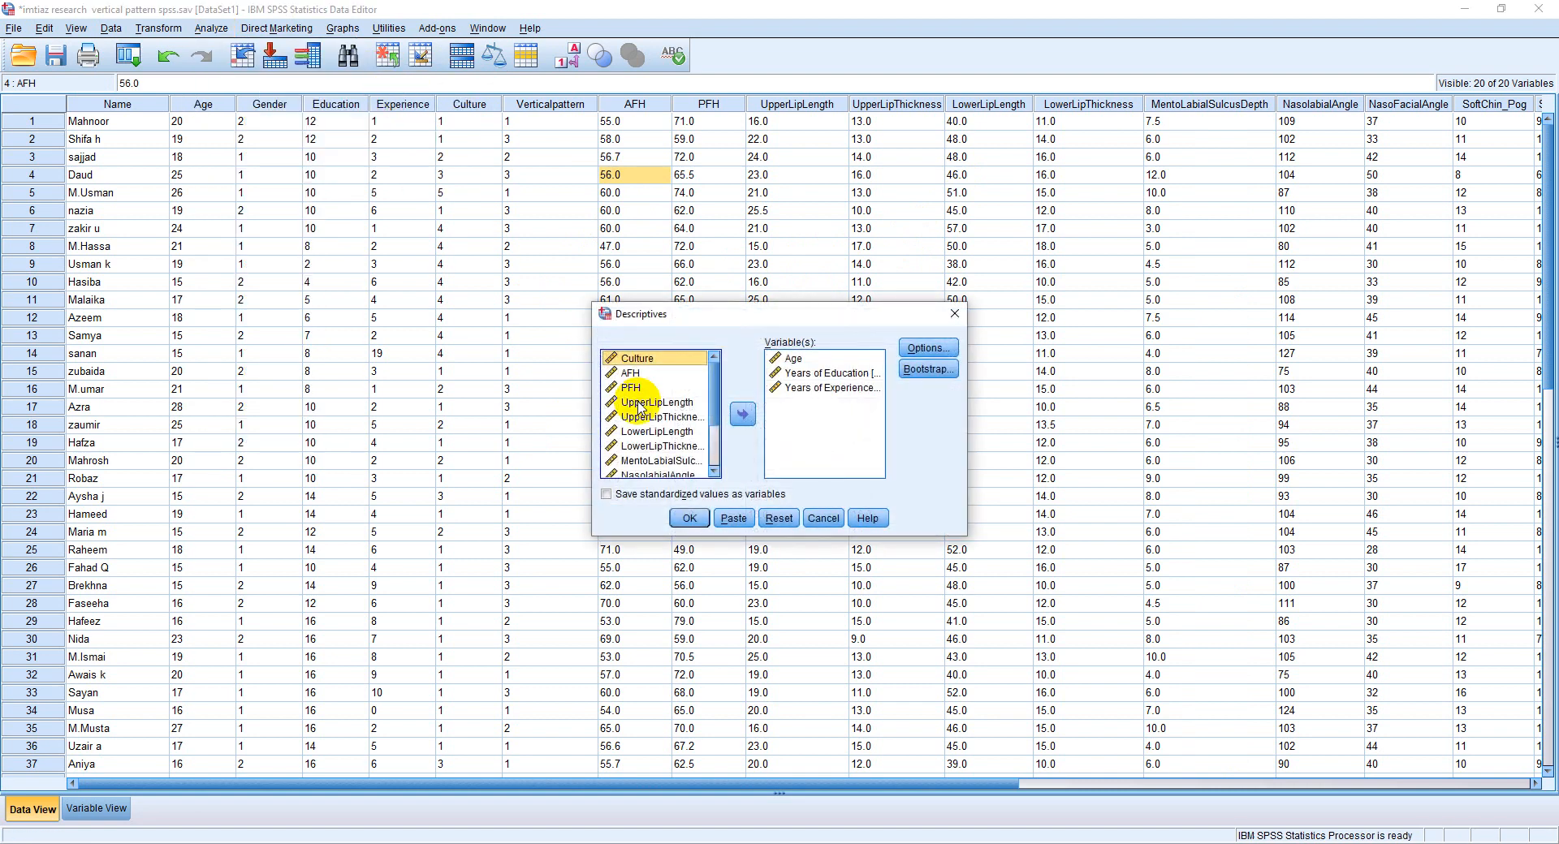
{"action": "left_click", "coordinate": [804, 376]}
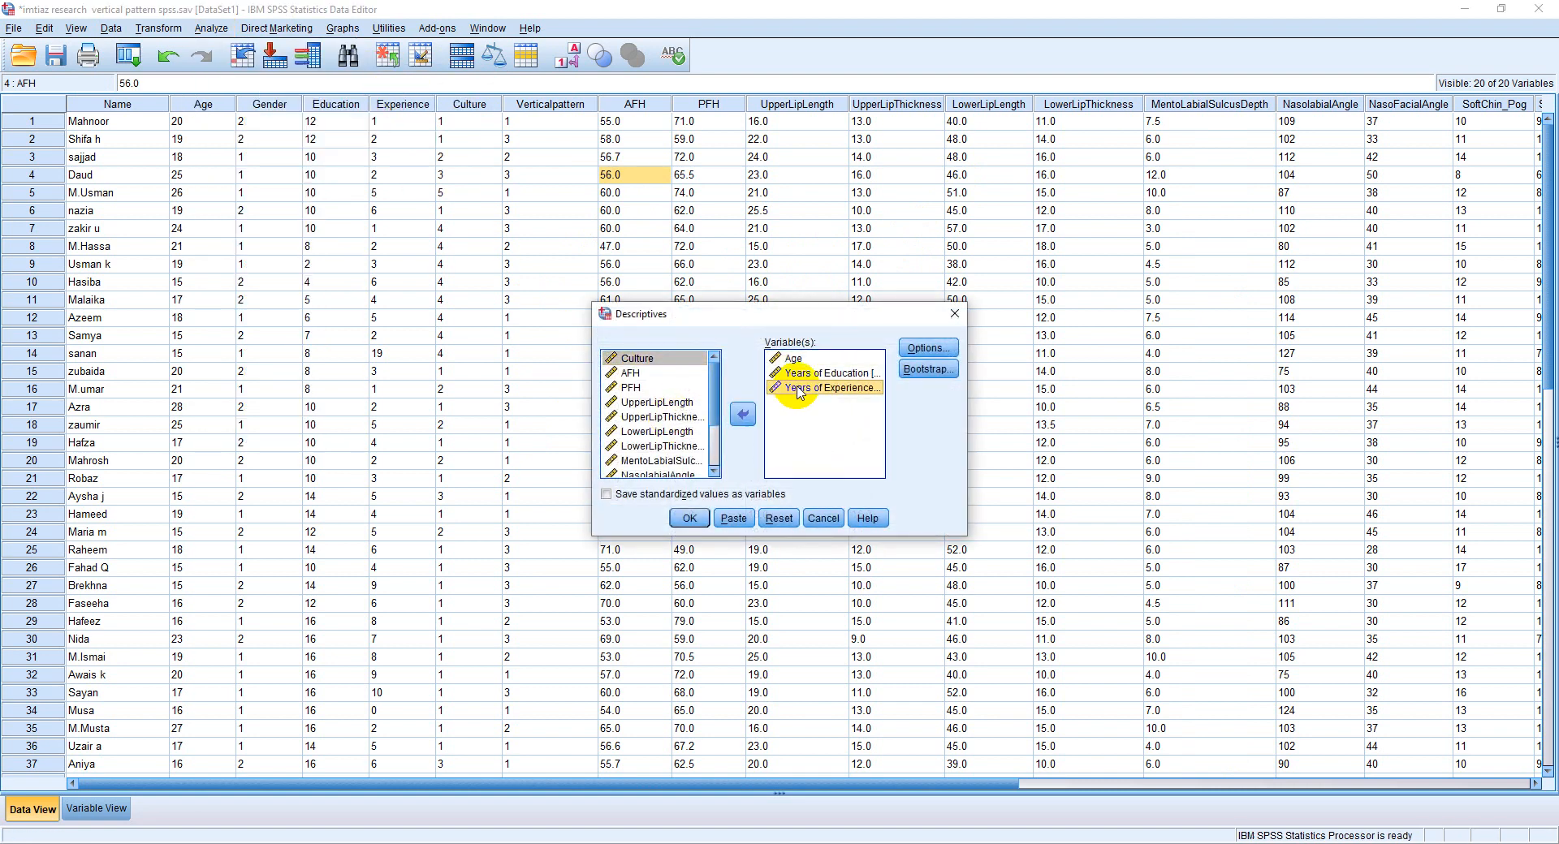
{"action": "left_click", "coordinate": [788, 358]}
{"action": "left_click", "coordinate": [799, 388], "text": "shift"}
{"action": "left_click", "coordinate": [743, 413]}
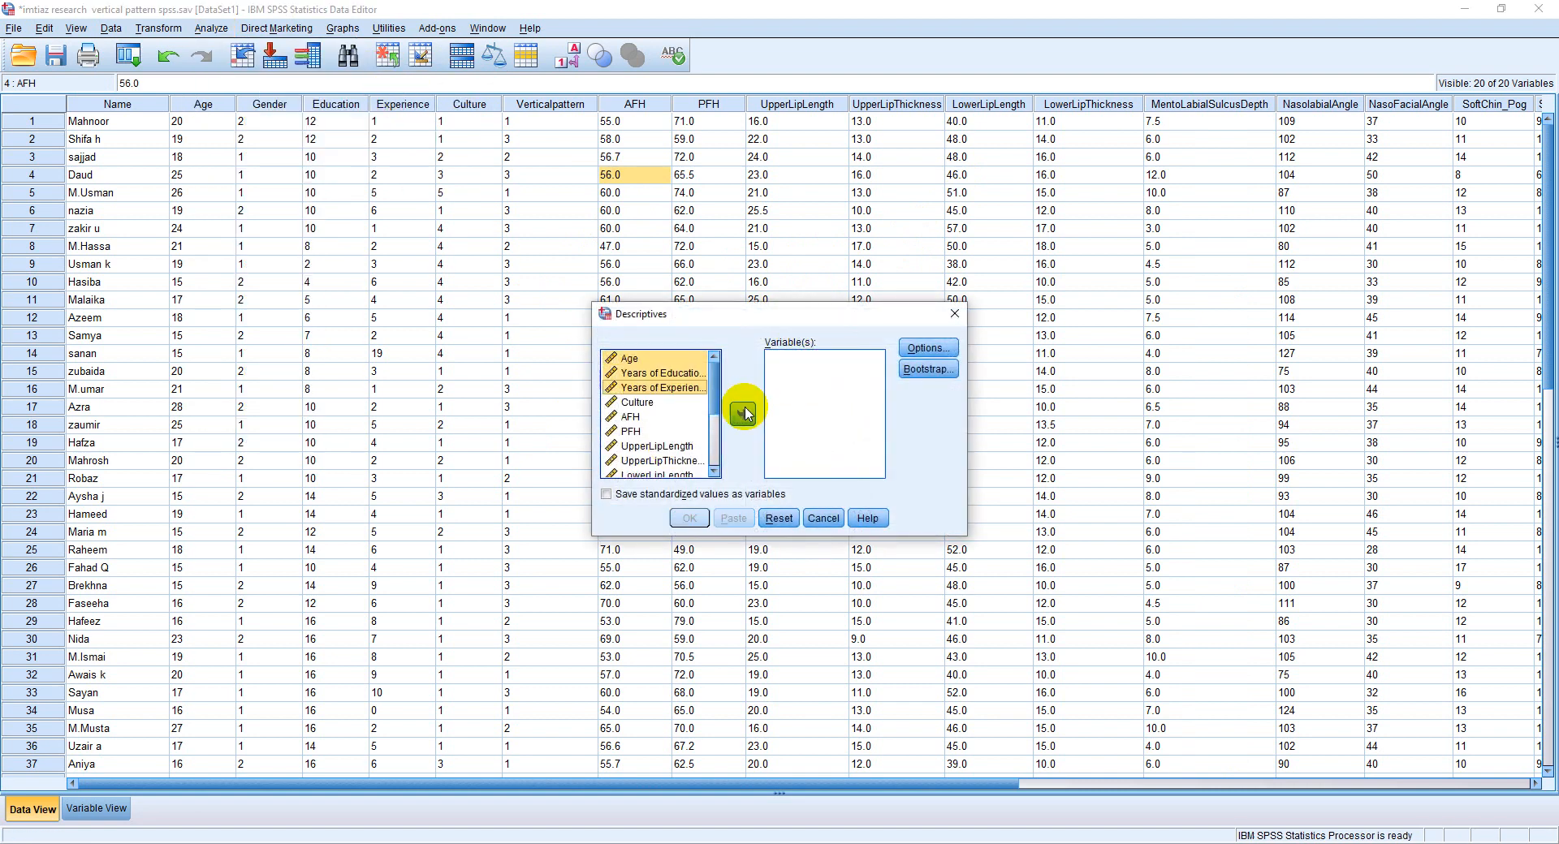
Add AFH, PFH, UpperLipLength, UpperLipThickness, LowerLipLength, LowerLipThickness, MentoLabialSulcusDepth and NasolabialAngle to the Descriptives variables.
{"action": "left_click", "coordinate": [631, 418]}
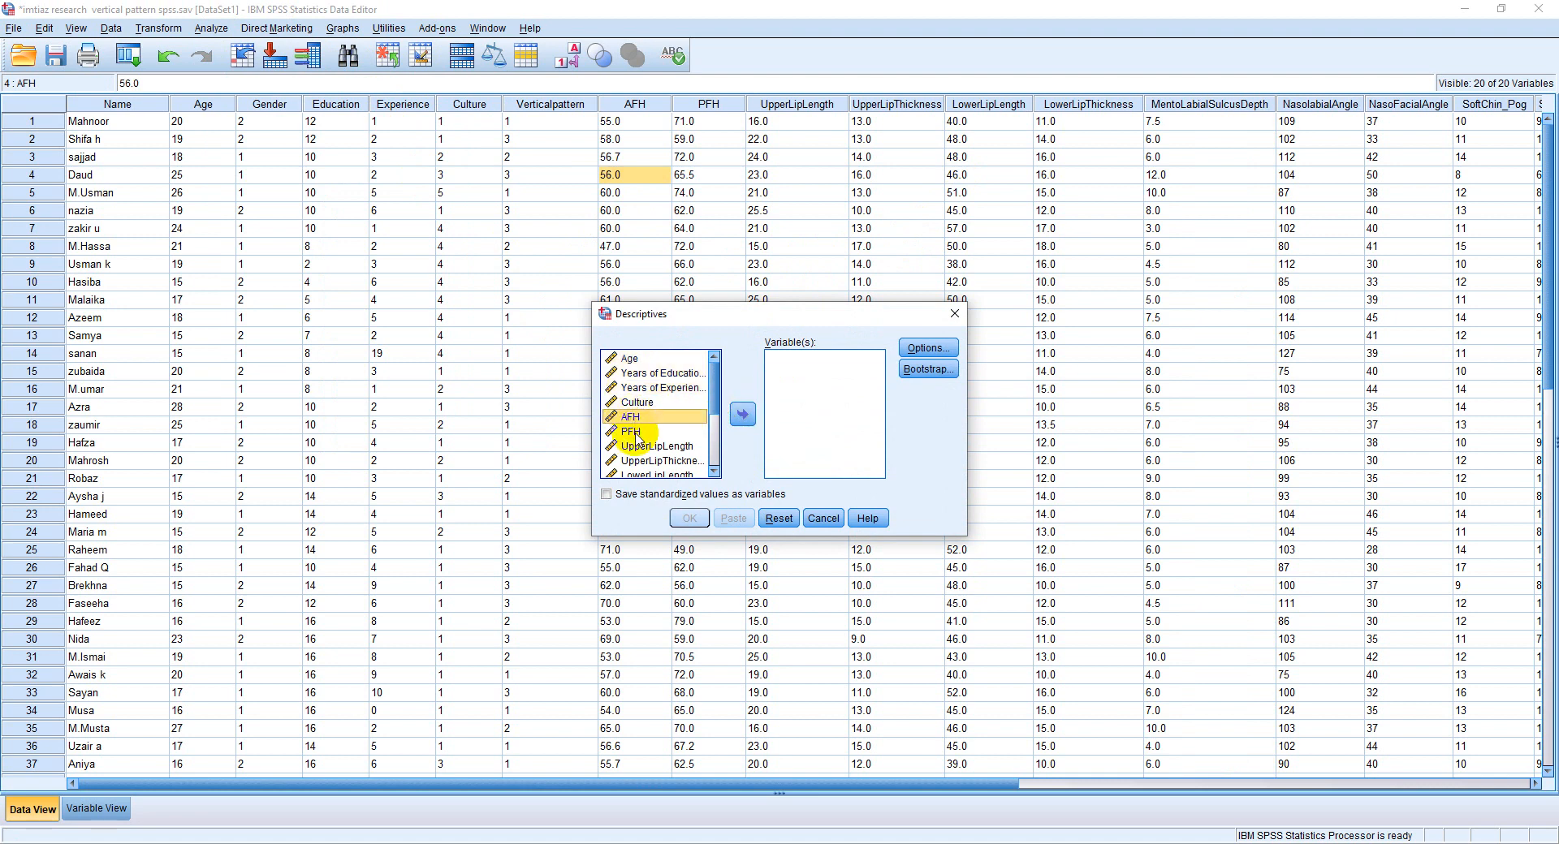
{"action": "left_click", "coordinate": [633, 432], "text": "shift"}
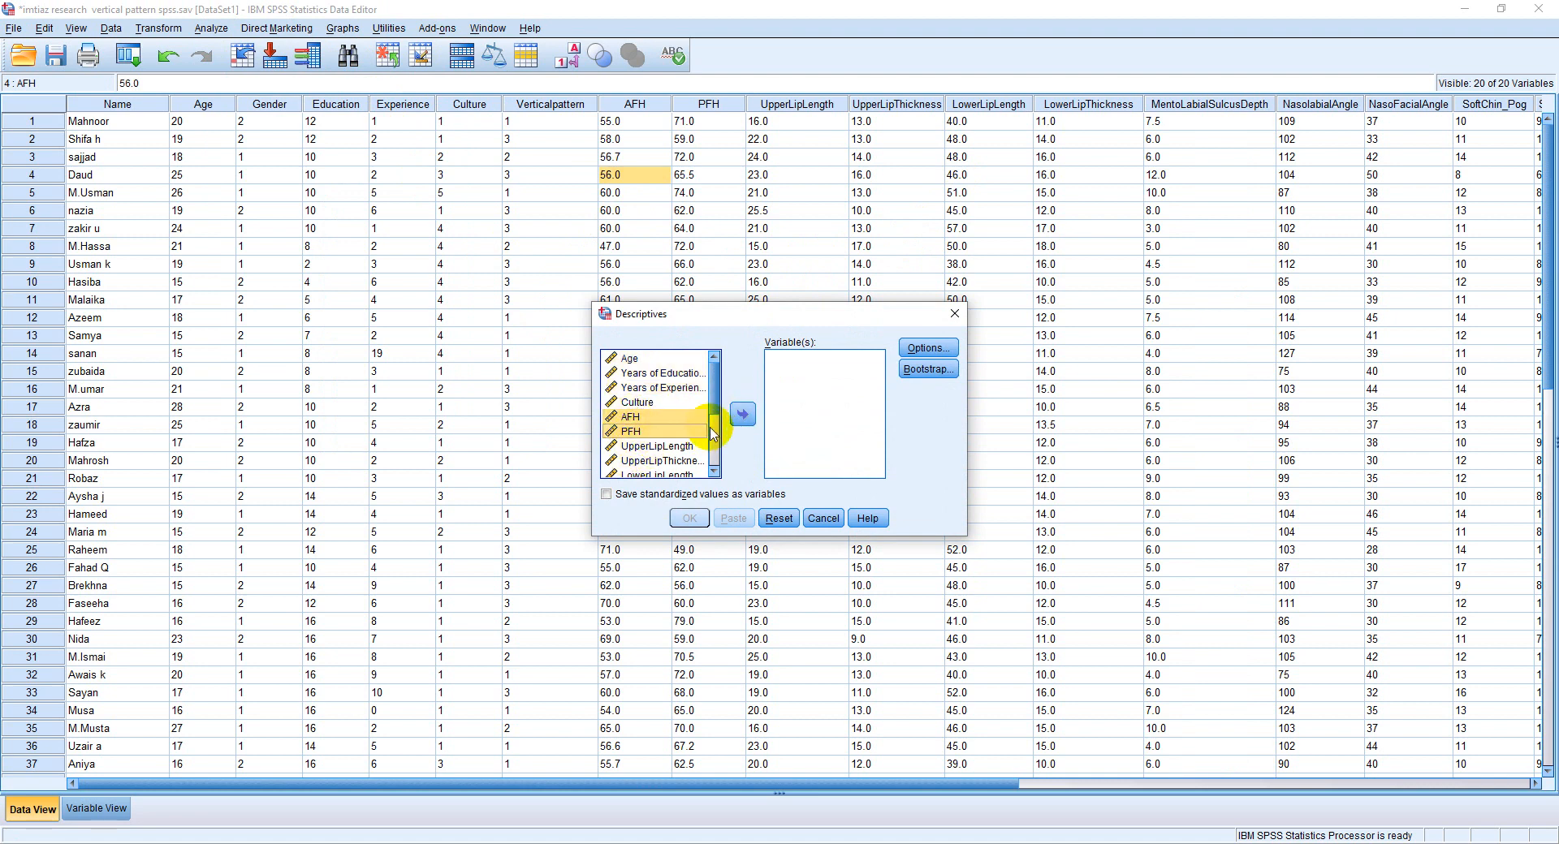
{"action": "scroll", "coordinate": [702, 422], "scroll_direction": "down", "scroll_amount": 2}
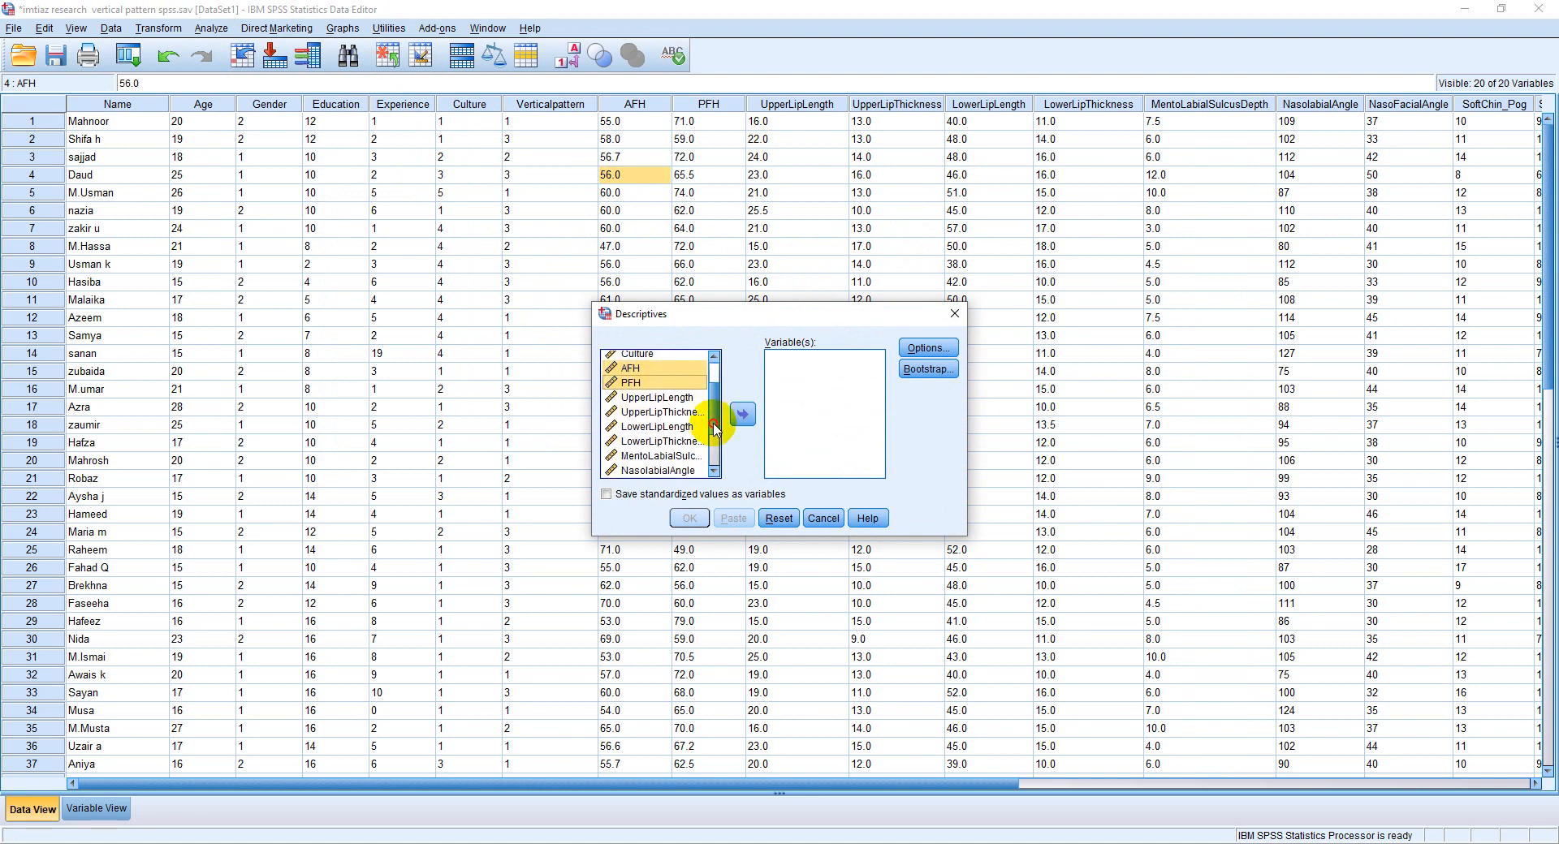
{"action": "left_click", "coordinate": [674, 392], "text": "shift"}
{"action": "left_click", "coordinate": [673, 406], "text": "shift"}
{"action": "left_click", "coordinate": [676, 422], "text": "shift"}
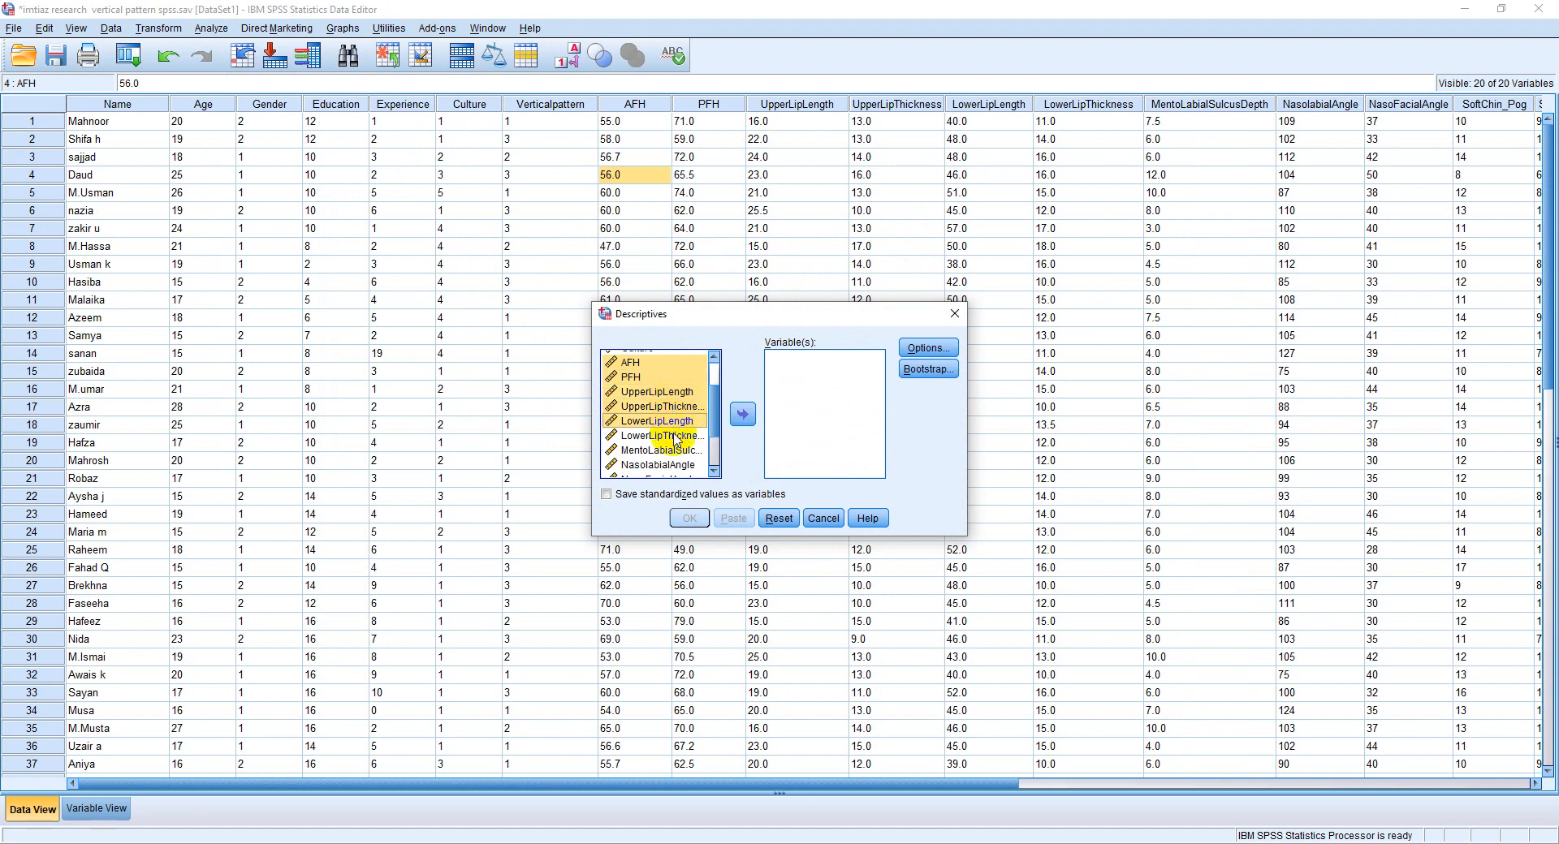
{"action": "left_click", "coordinate": [677, 436], "text": "shift"}
{"action": "left_click", "coordinate": [676, 451], "text": "shift"}
{"action": "left_click", "coordinate": [674, 465], "text": "shift"}
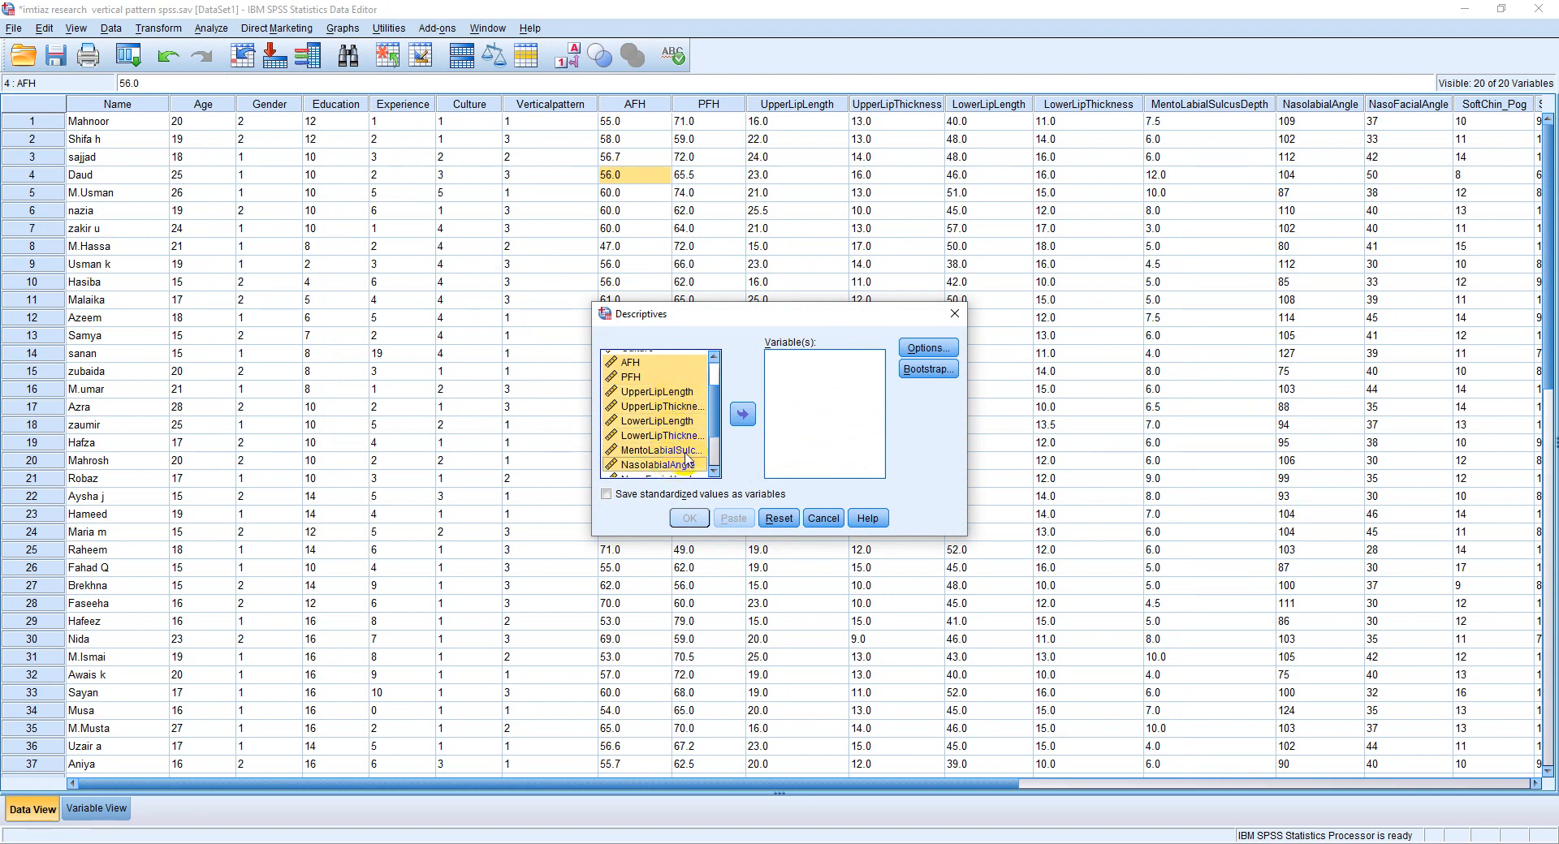
{"action": "left_click", "coordinate": [743, 414]}
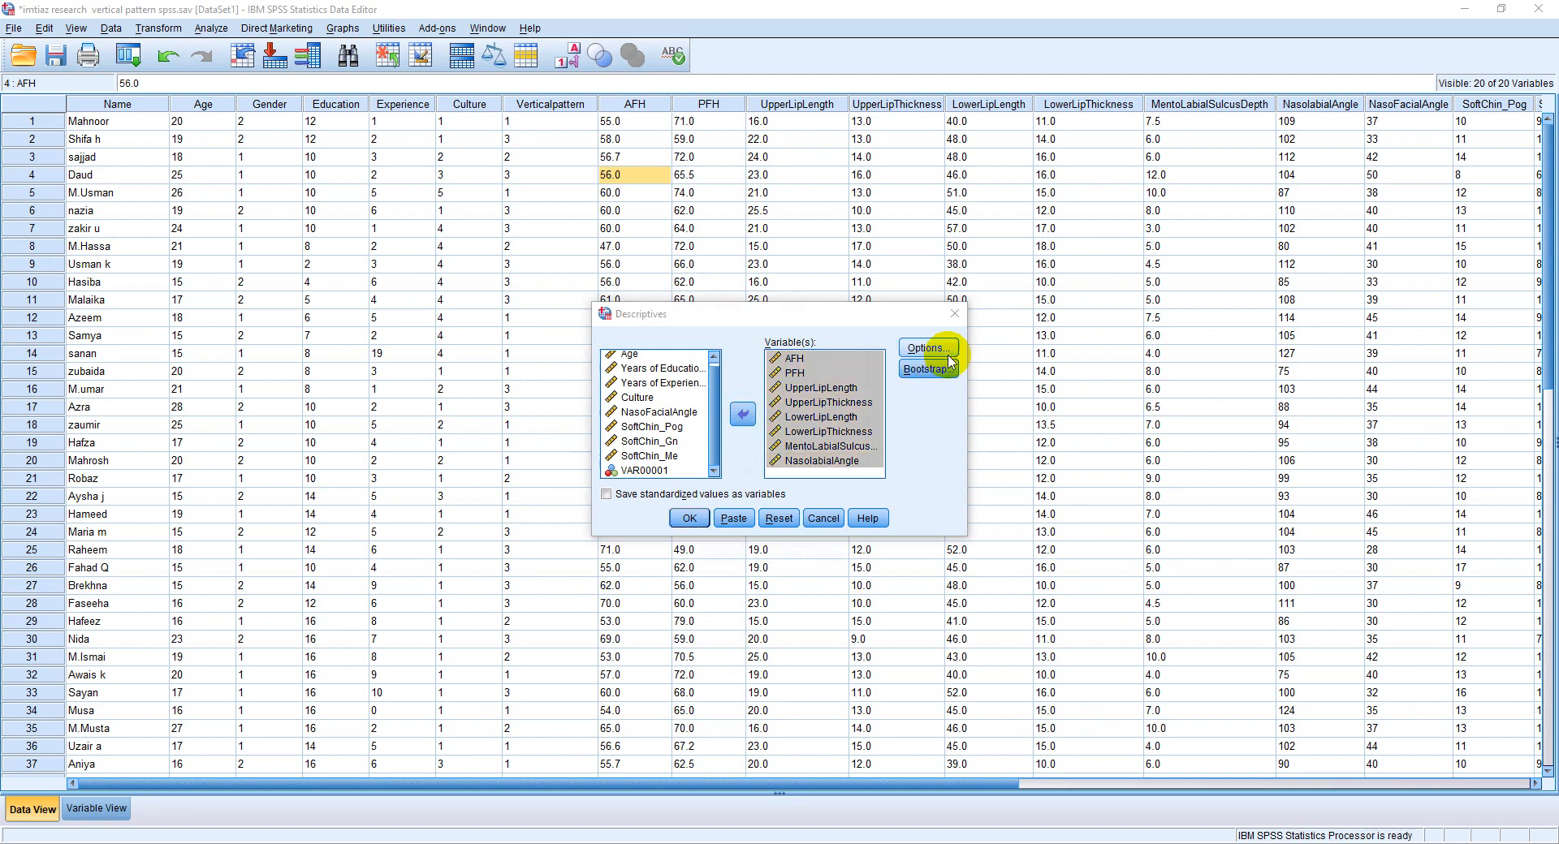
Limit the Descriptives statistics to mean and standard deviation by excluding variance and range, and run the analysis.
{"action": "left_click", "coordinate": [926, 347]}
{"action": "left_click", "coordinate": [711, 359]}
{"action": "left_click", "coordinate": [712, 377]}
{"action": "left_click", "coordinate": [731, 380]}
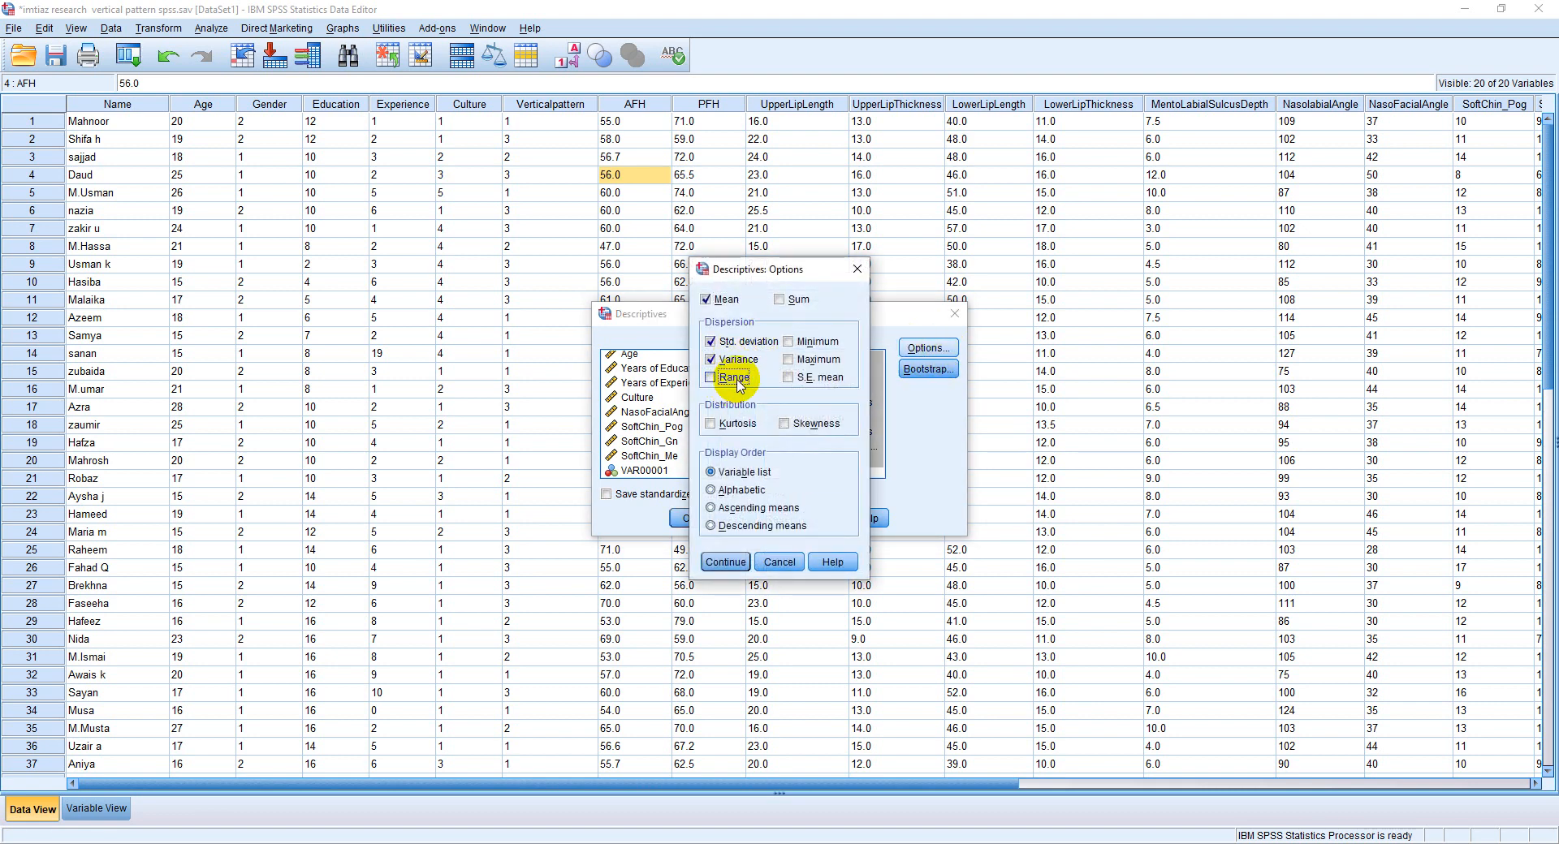
{"action": "left_click", "coordinate": [738, 359]}
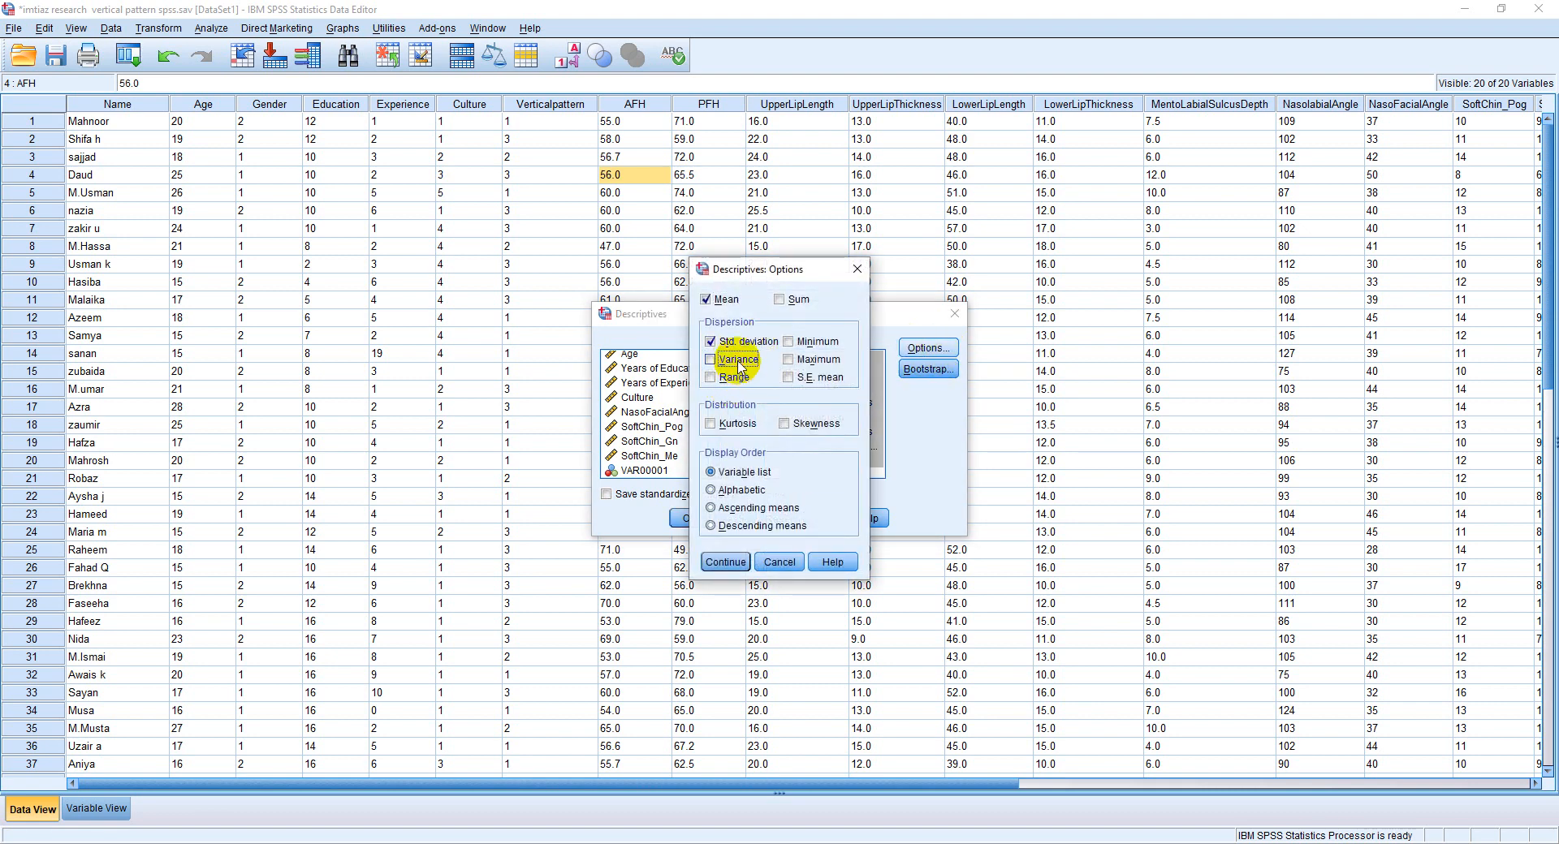
{"action": "left_click", "coordinate": [724, 560]}
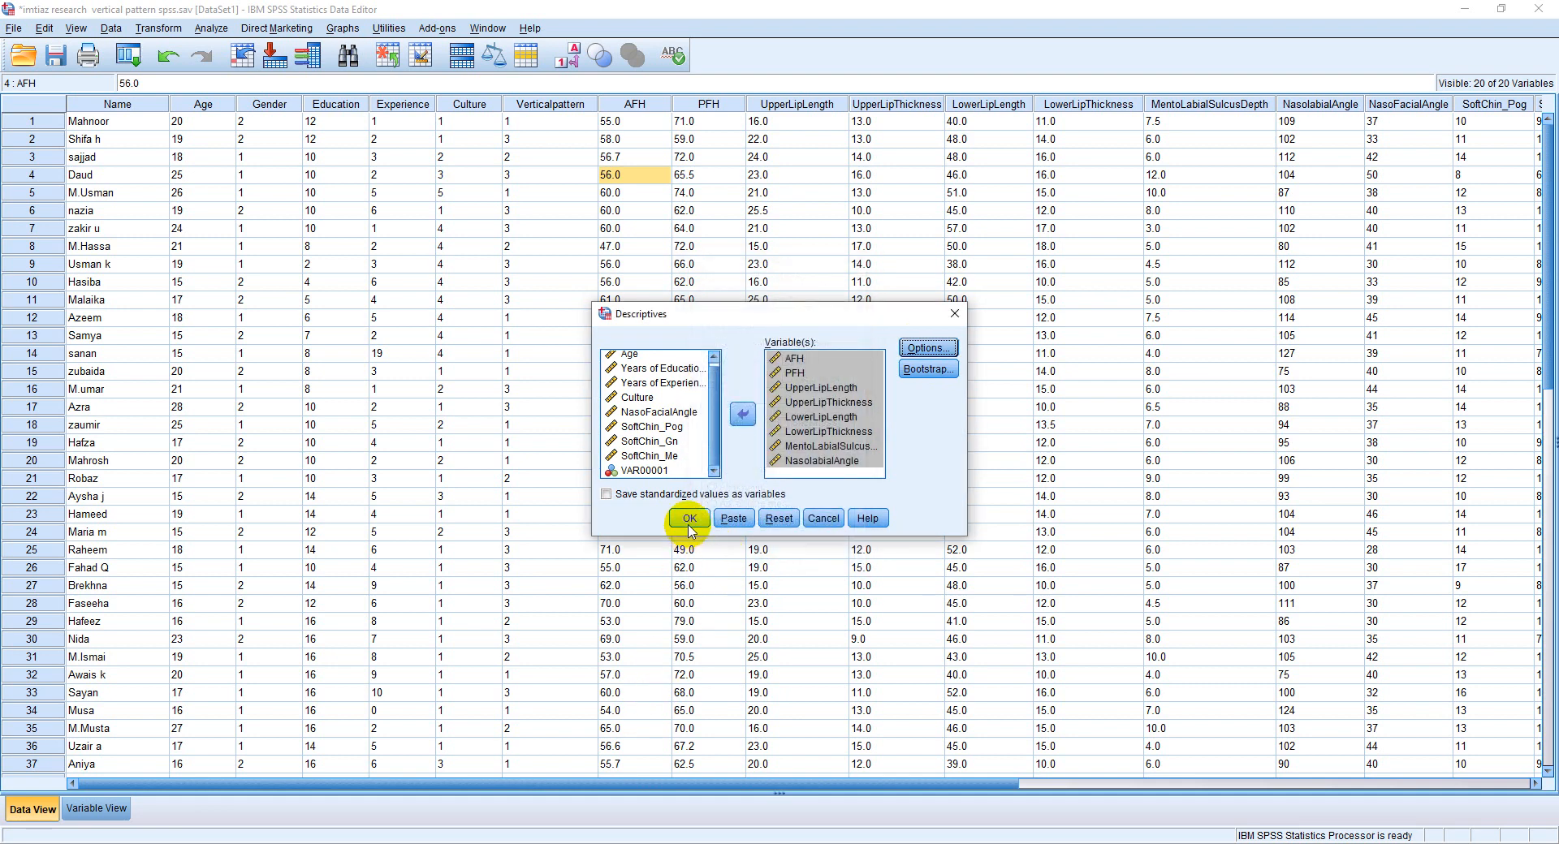
{"action": "left_click", "coordinate": [689, 520]}
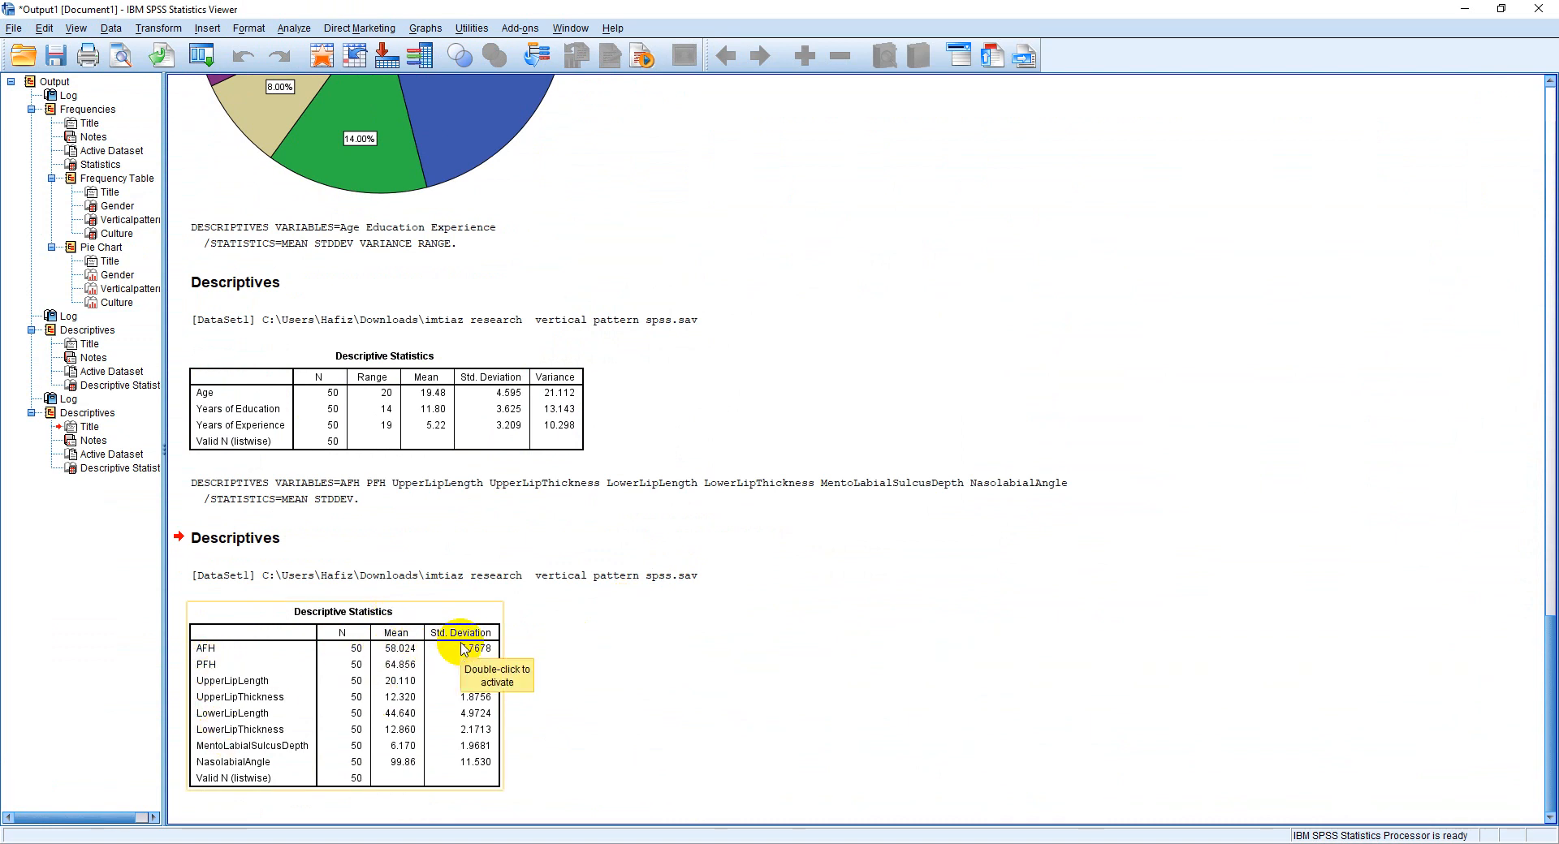
Reopen the Descriptives analysis, include the range alongside mean and standard deviation, and run it again.
{"action": "left_click", "coordinate": [293, 28]}
{"action": "mouse_move", "coordinate": [307, 68]}
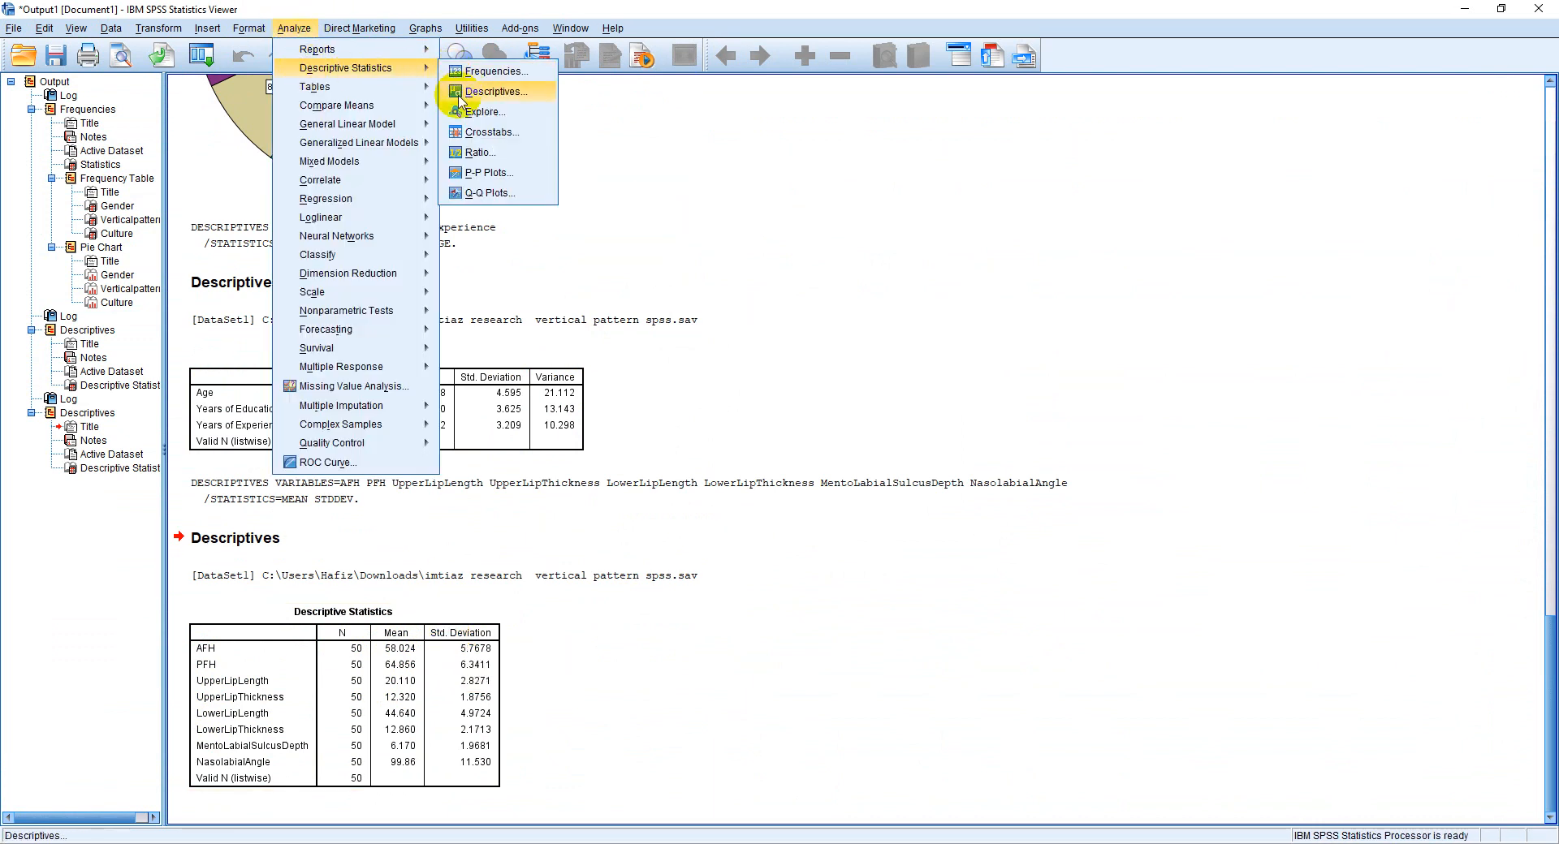
{"action": "left_click", "coordinate": [458, 101]}
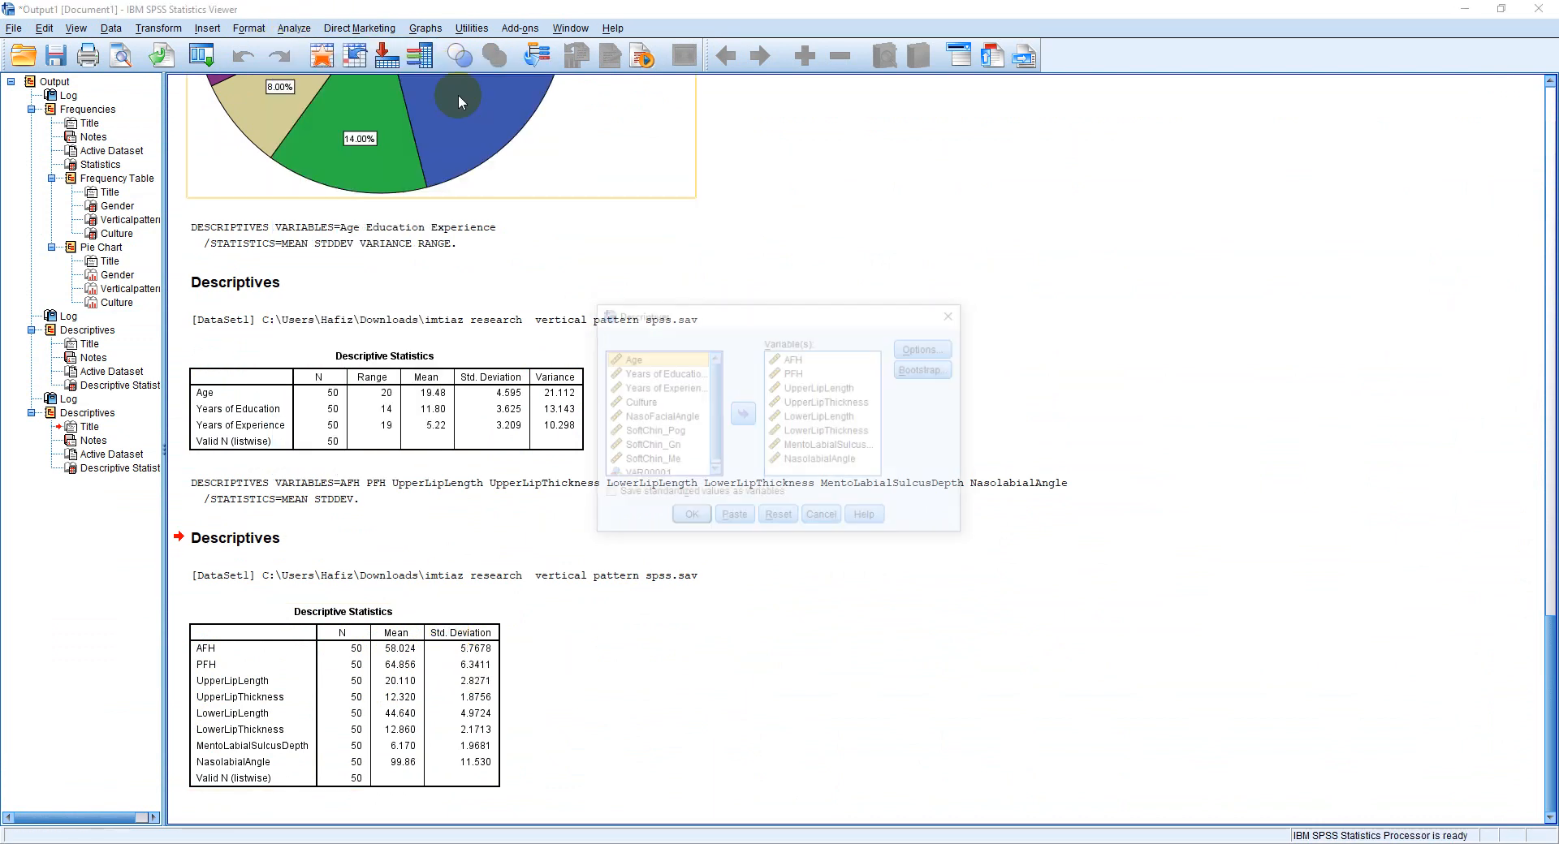
{"action": "left_click", "coordinate": [910, 345]}
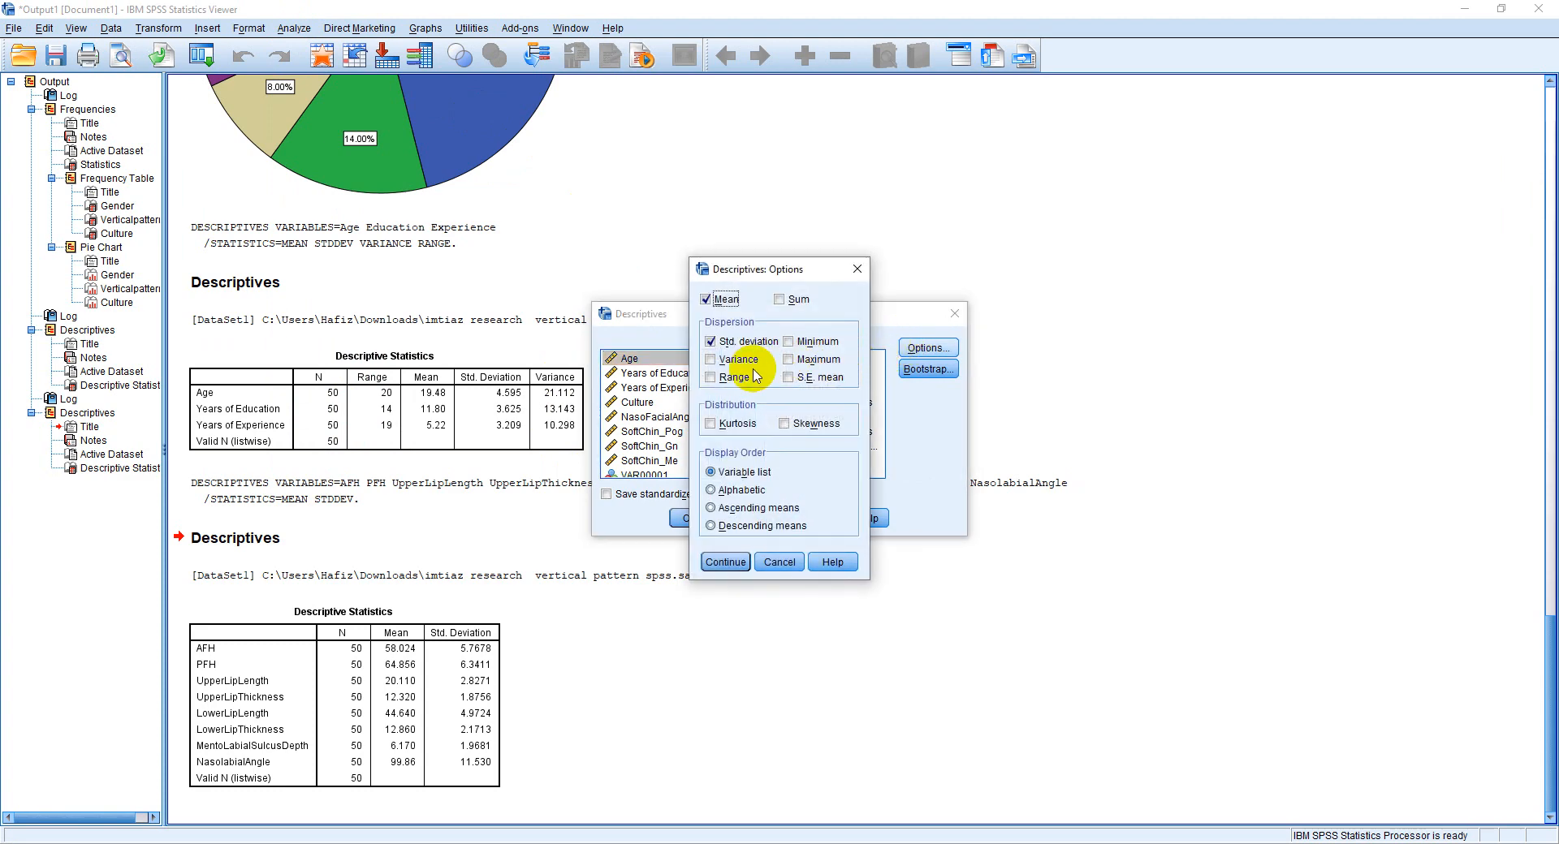
{"action": "left_click", "coordinate": [733, 378]}
{"action": "left_click", "coordinate": [722, 562]}
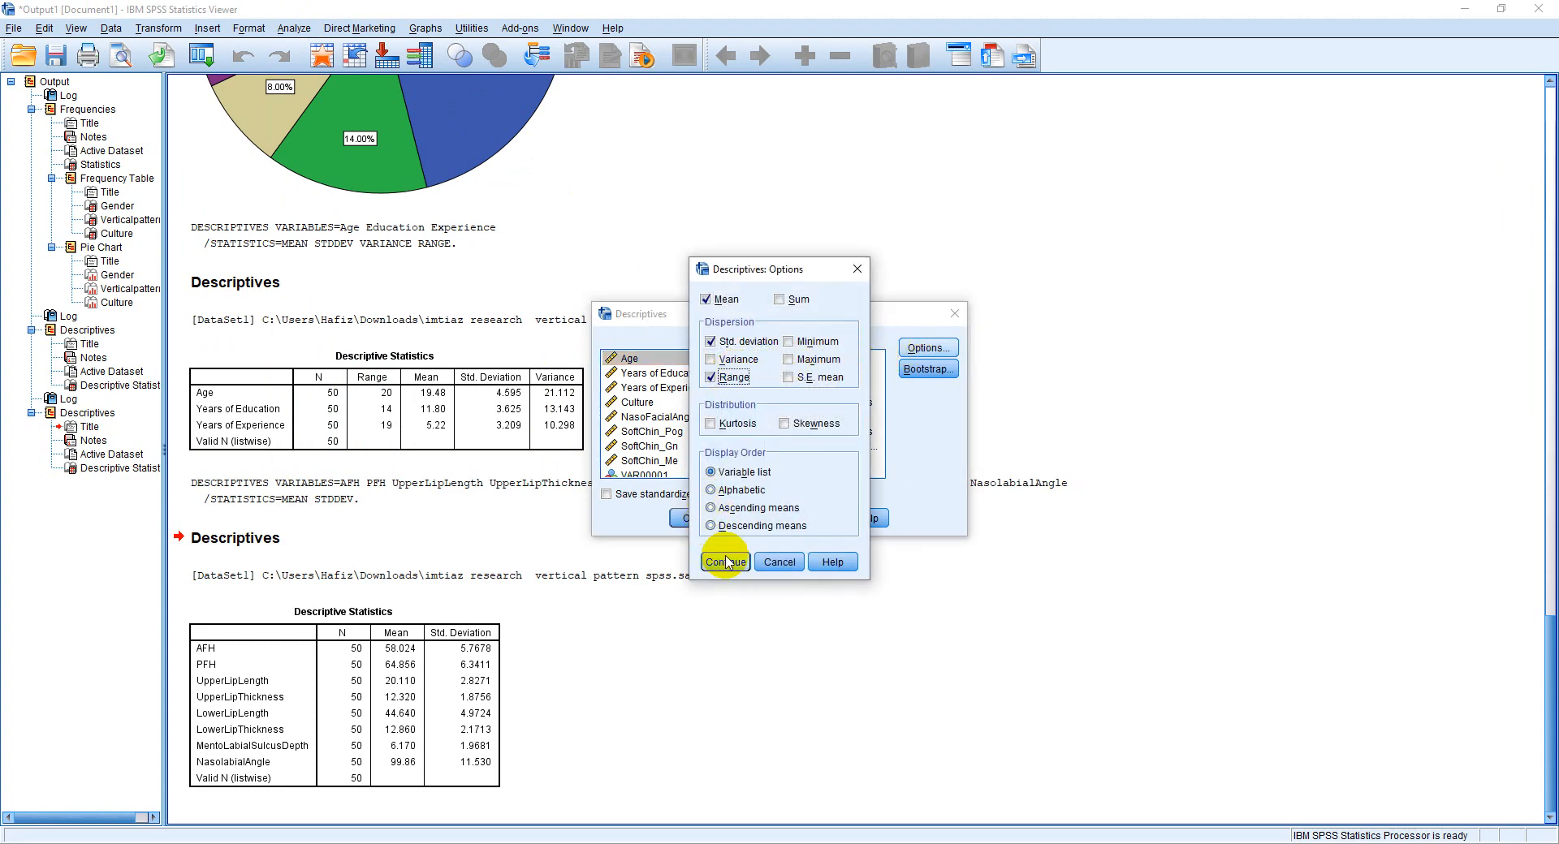
{"action": "left_click", "coordinate": [691, 519]}
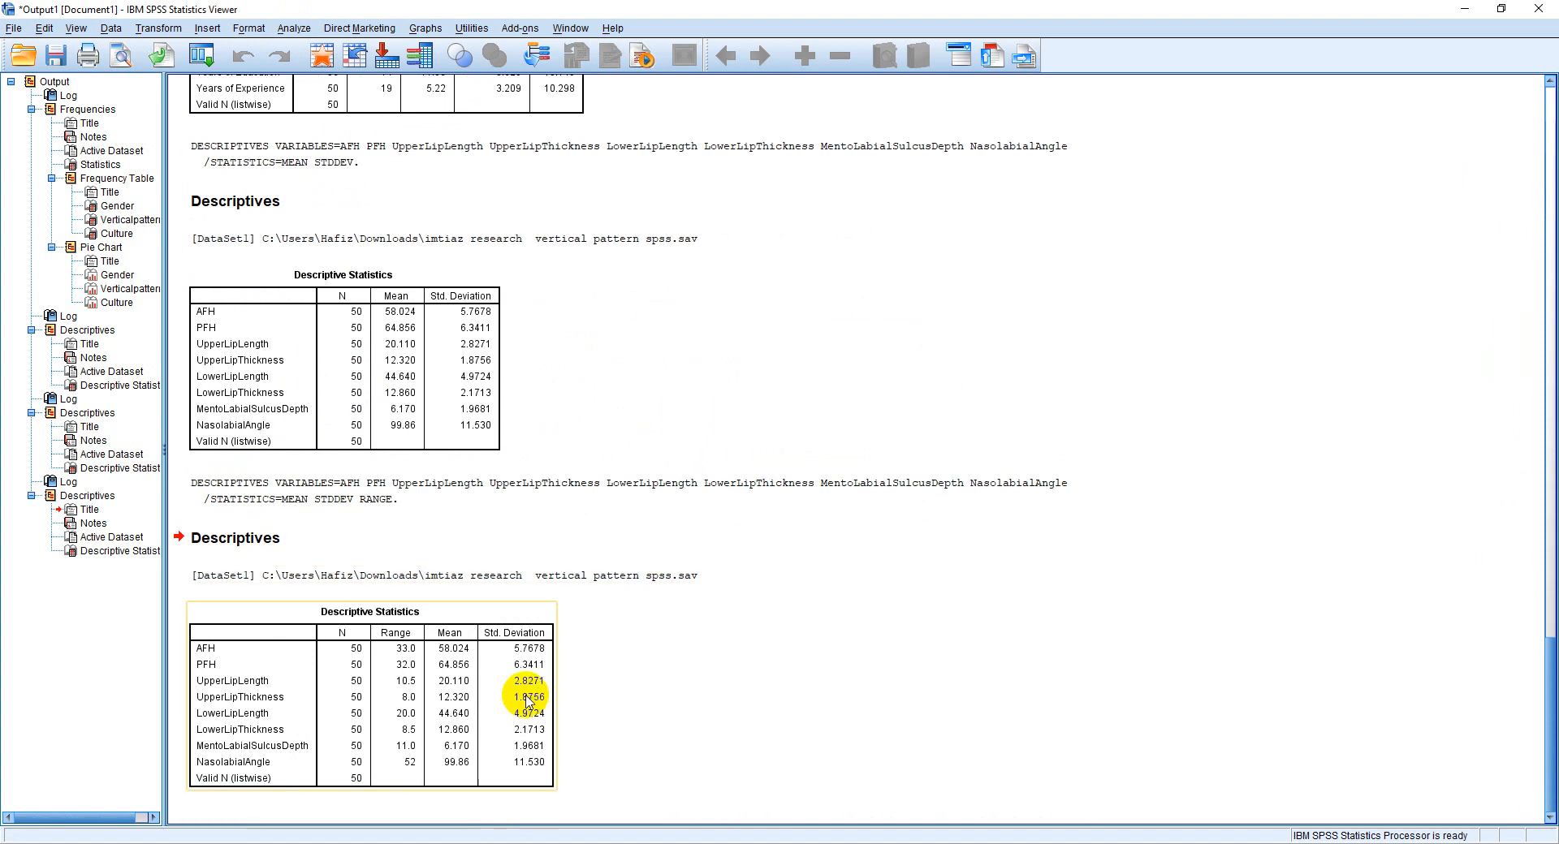
Copy the newest Descriptive Statistics table into the Word document below the culture frequency table and check its placement.
{"action": "left_click", "coordinate": [339, 735]}
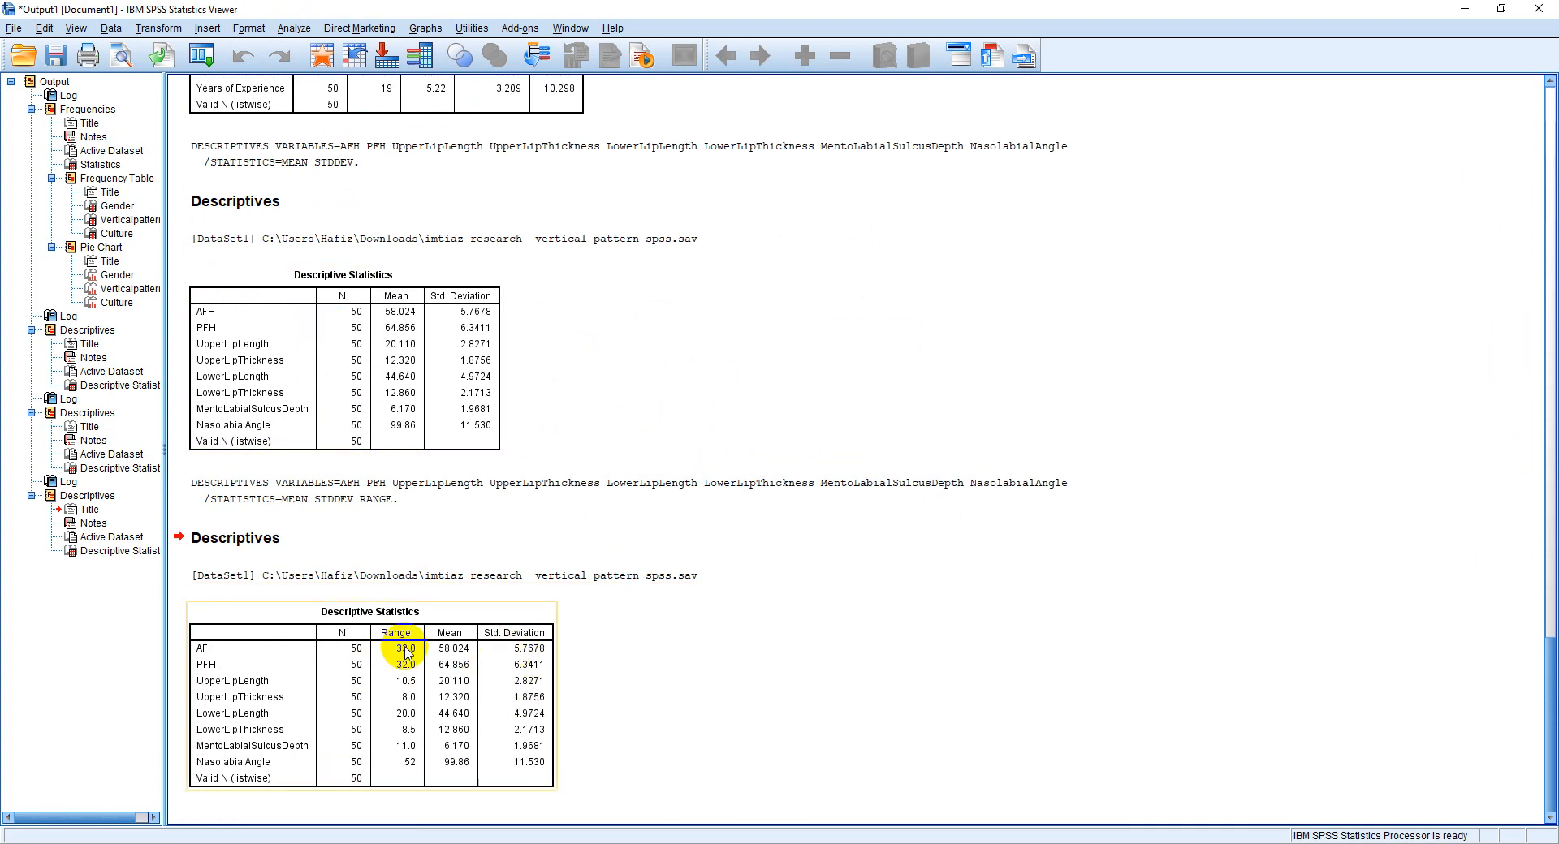
{"action": "left_click", "coordinate": [400, 722]}
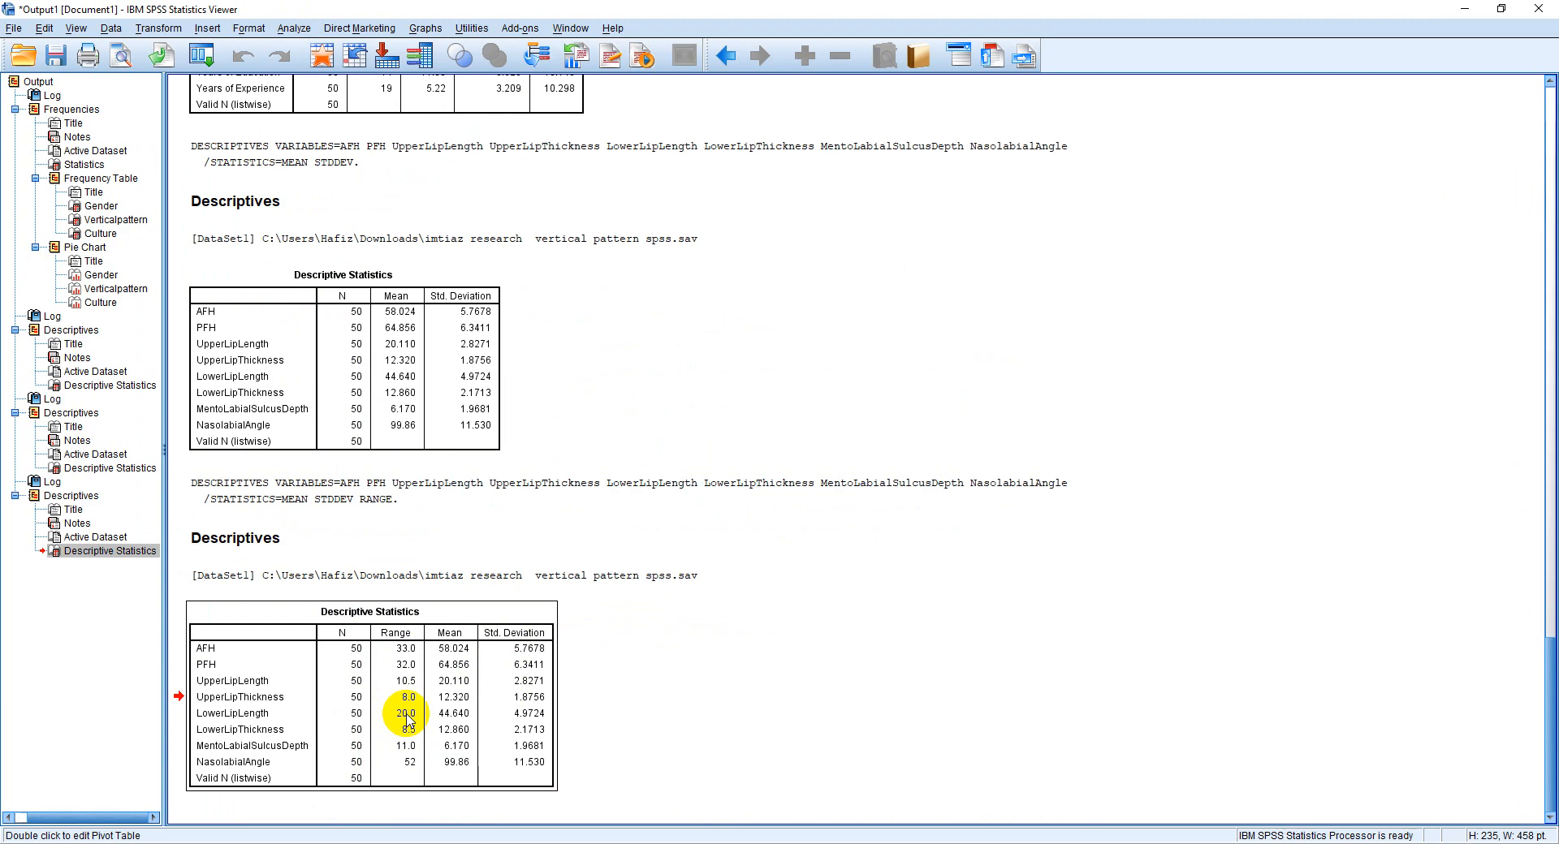
{"action": "key", "text": "alt+Tab"}
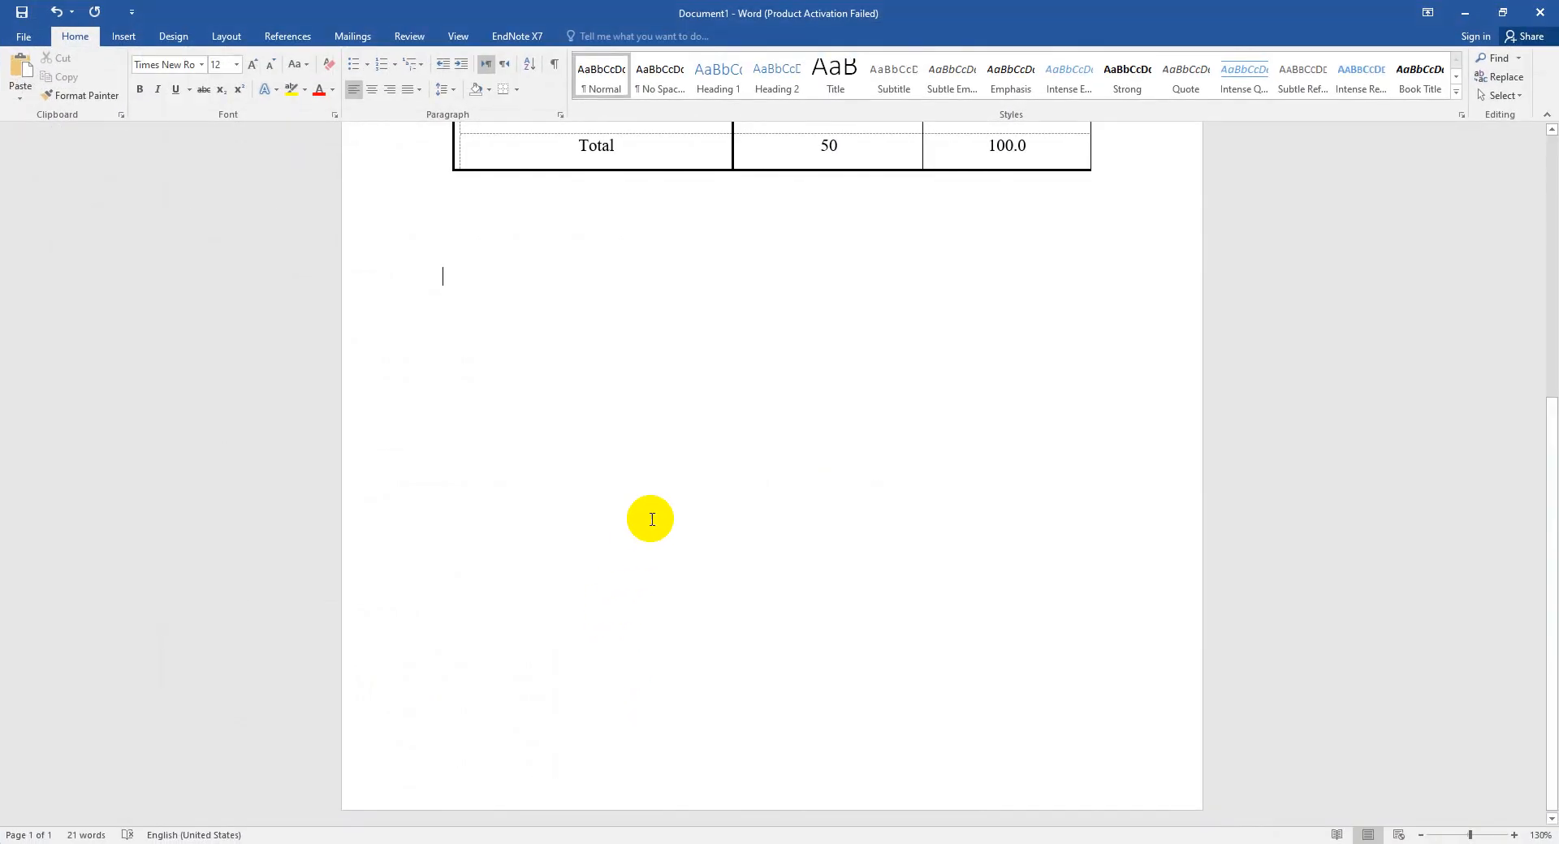
{"action": "key", "text": "ctrl+v"}
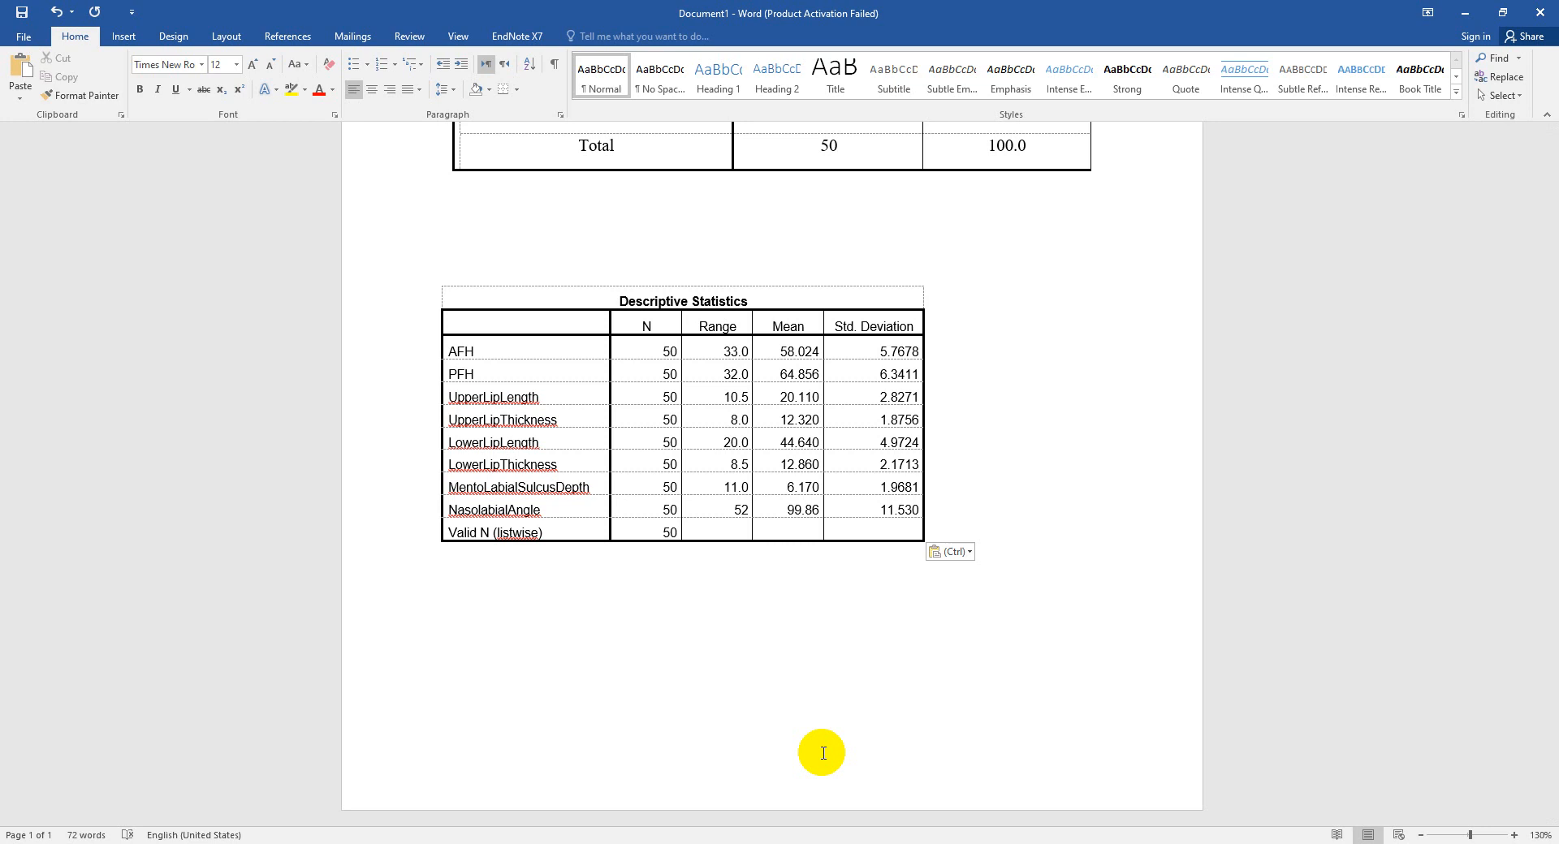
{"action": "scroll", "coordinate": [828, 734], "scroll_direction": "up", "scroll_amount": 3}
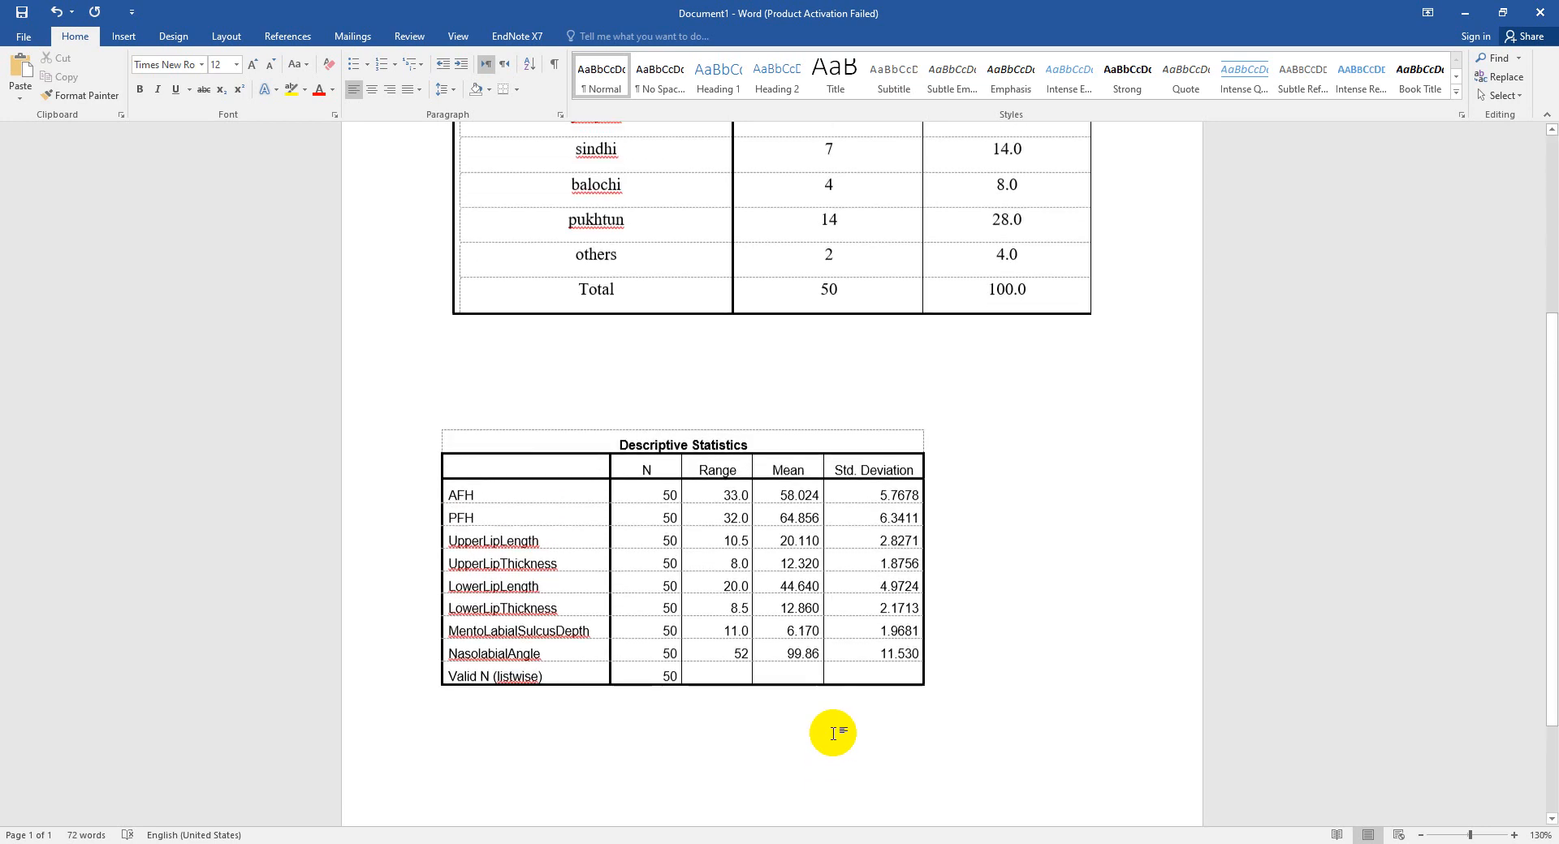
{"action": "scroll", "coordinate": [834, 734], "scroll_direction": "down", "scroll_amount": 3}
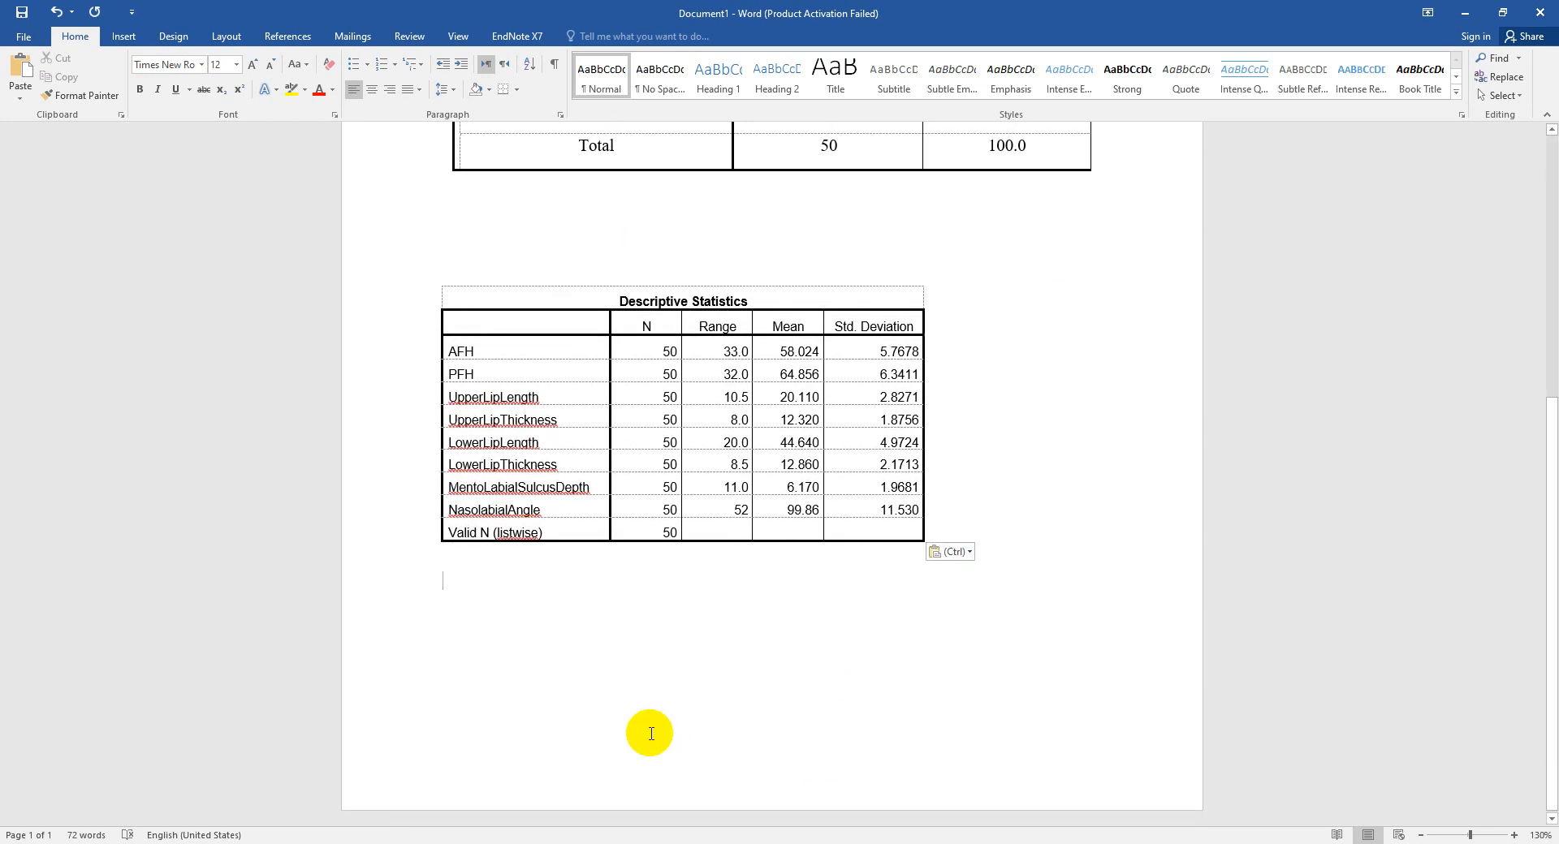
{"action": "scroll", "coordinate": [846, 689], "scroll_direction": "up", "scroll_amount": 5}
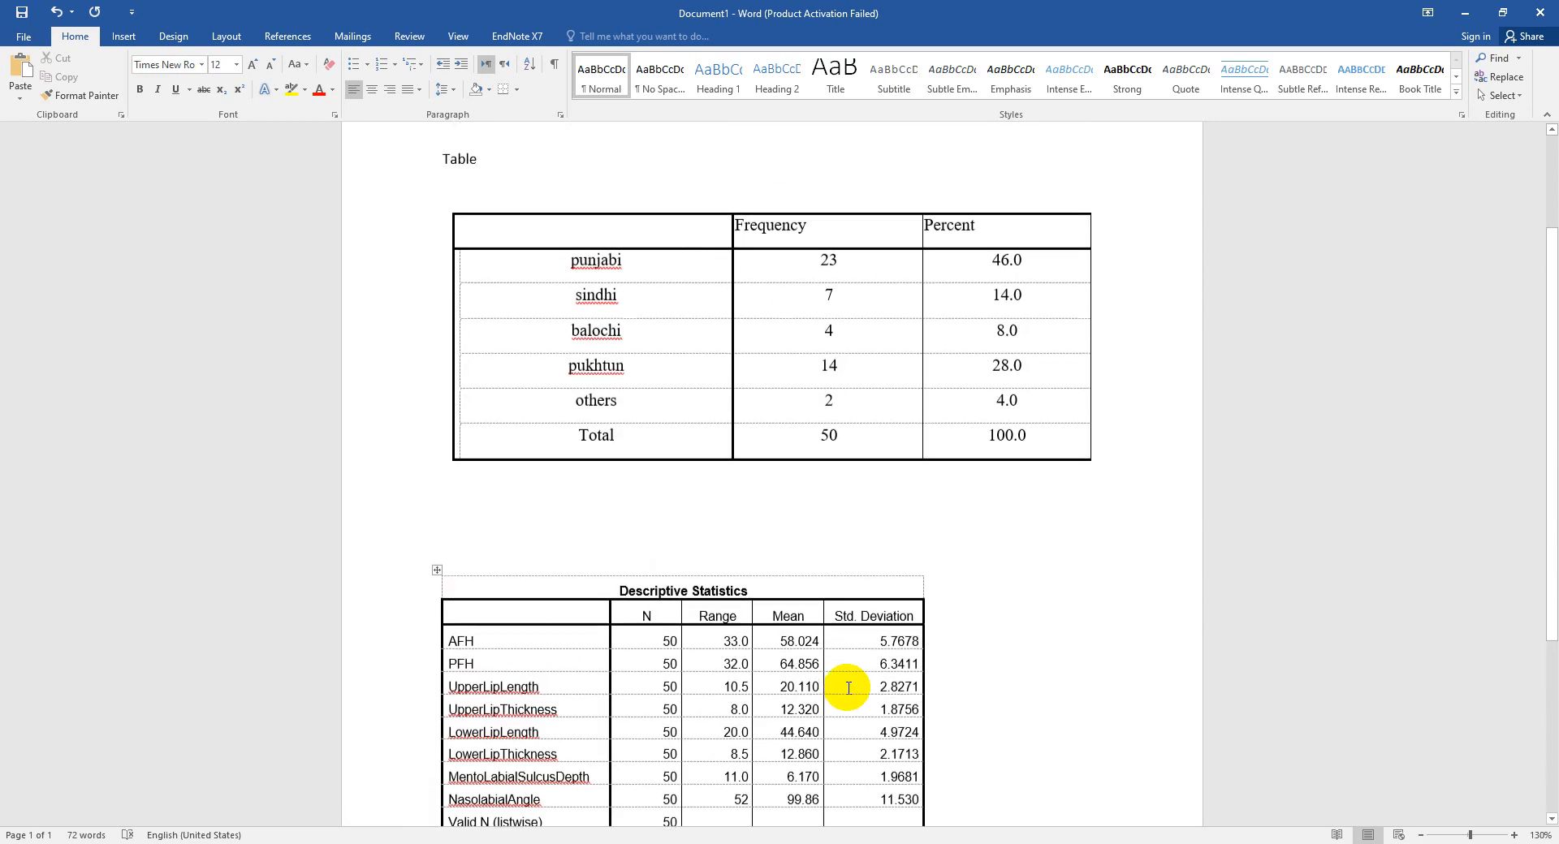
{"action": "left_click", "coordinate": [761, 503]}
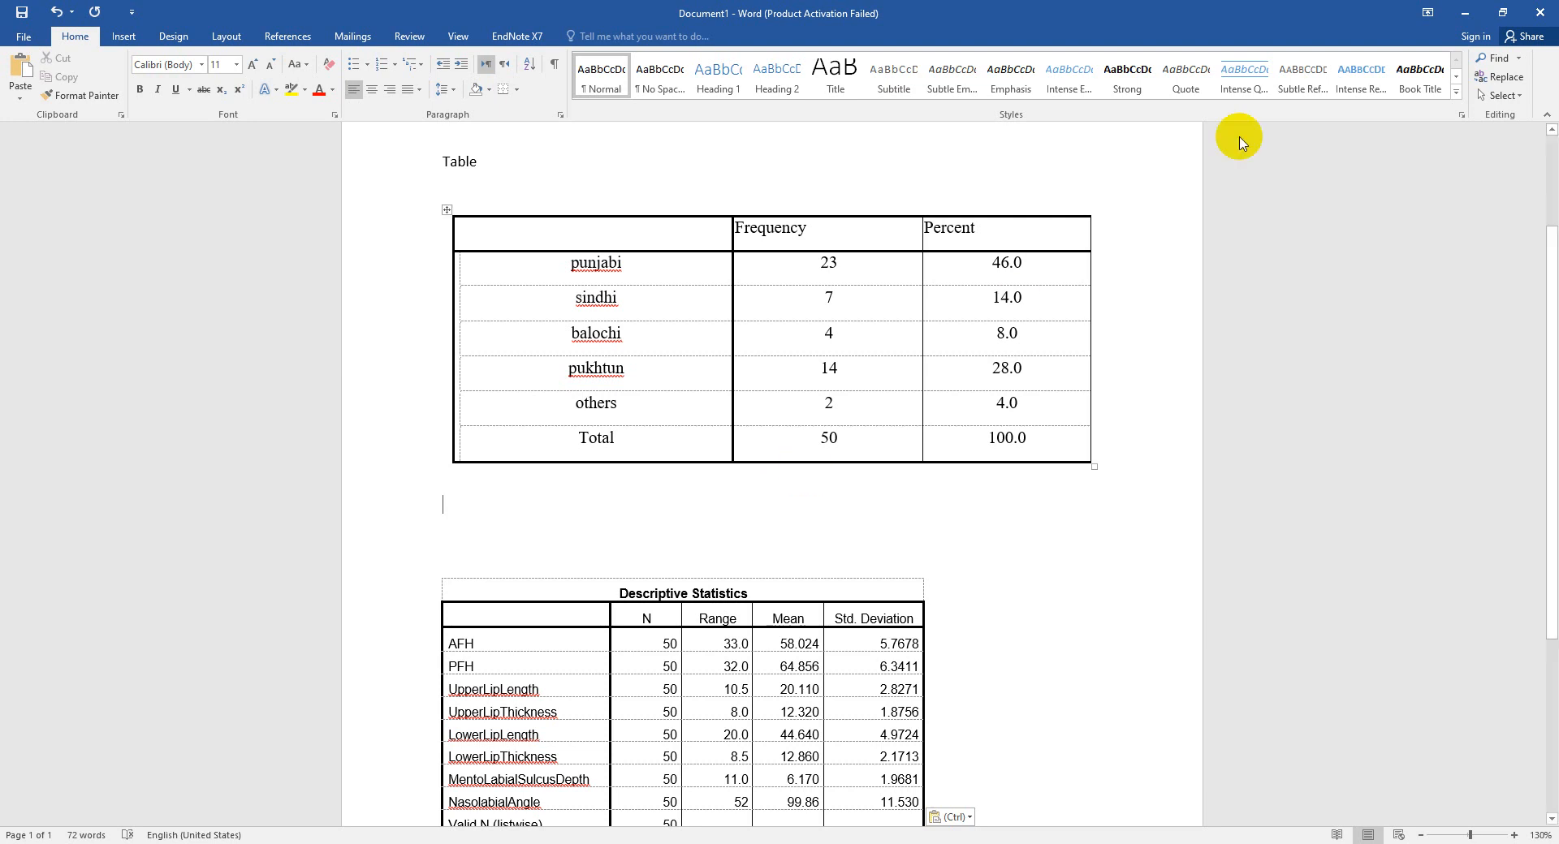
Switch back to the SPSS output and look back through the descriptive tables and pie charts.
{"action": "left_click", "coordinate": [738, 843]}
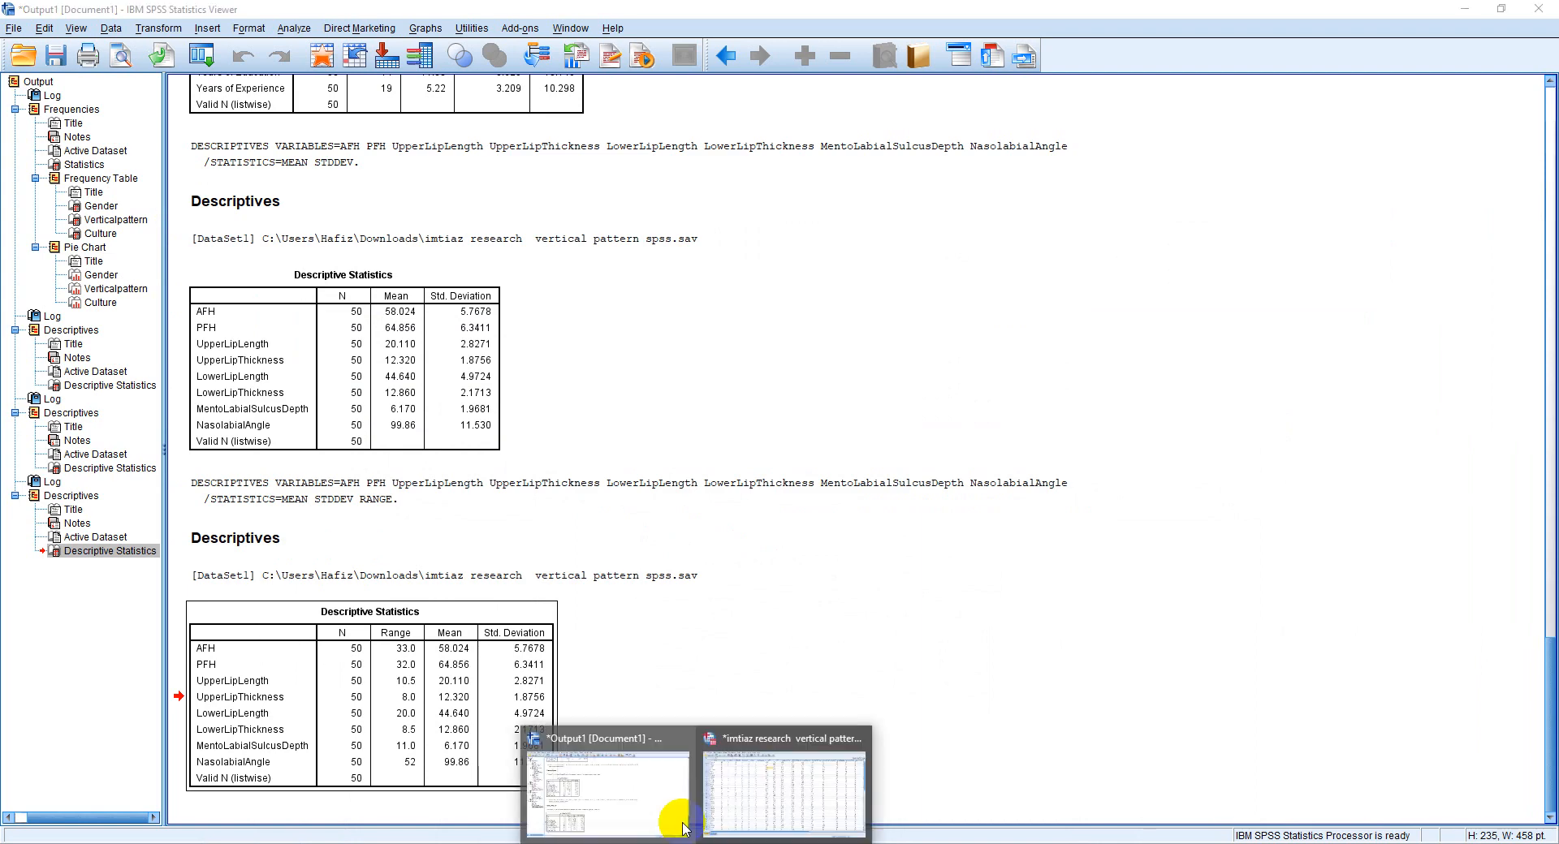
{"action": "scroll", "coordinate": [843, 581], "scroll_direction": "up", "scroll_amount": 10}
{"action": "scroll", "coordinate": [843, 581], "scroll_direction": "up", "scroll_amount": 15}
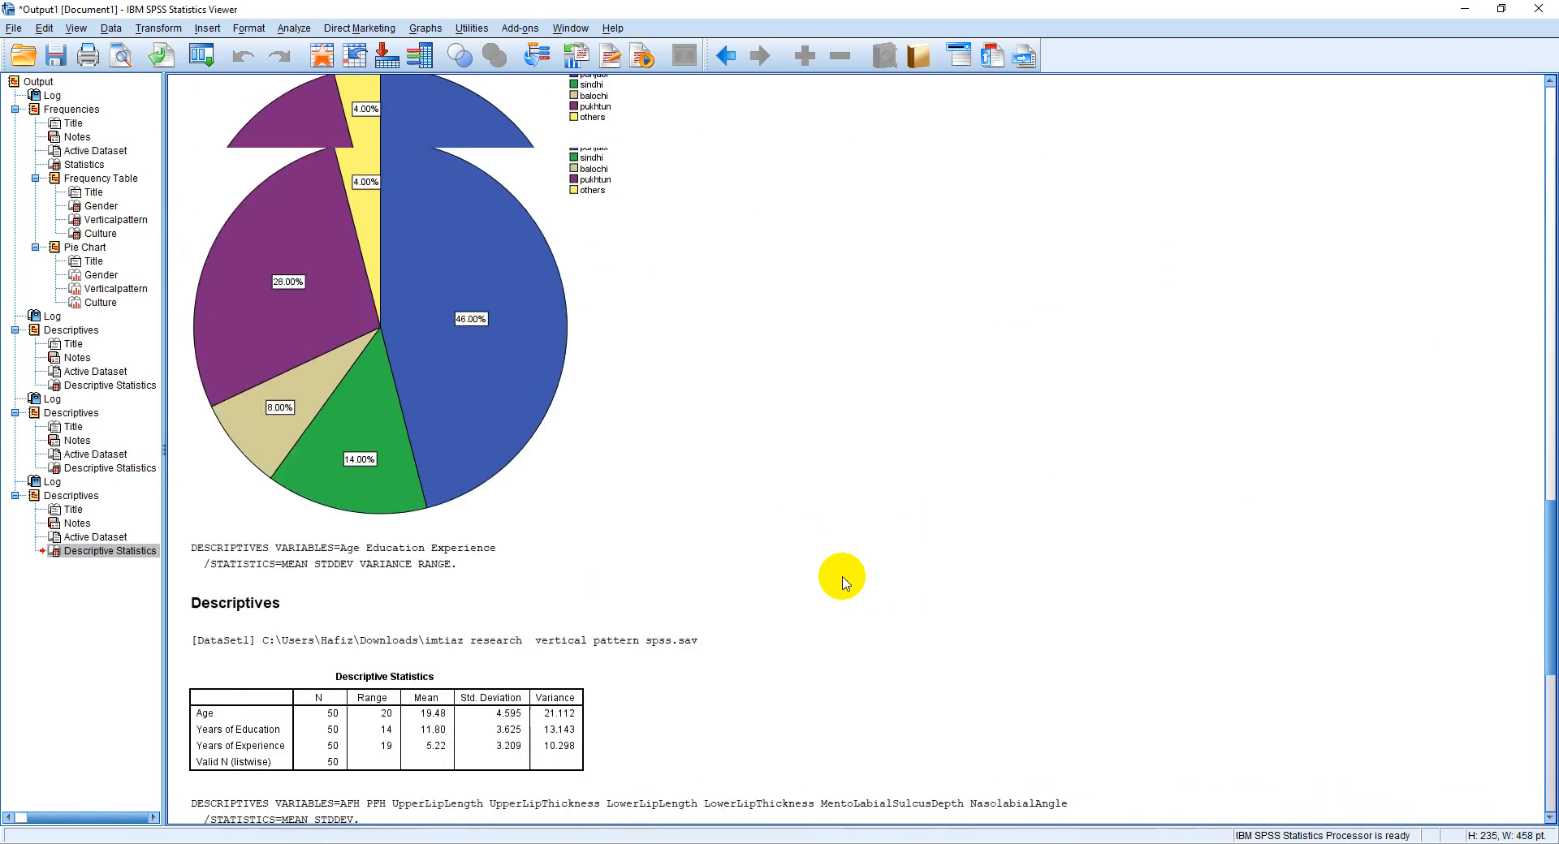
{"action": "mouse_move", "coordinate": [696, 843]}
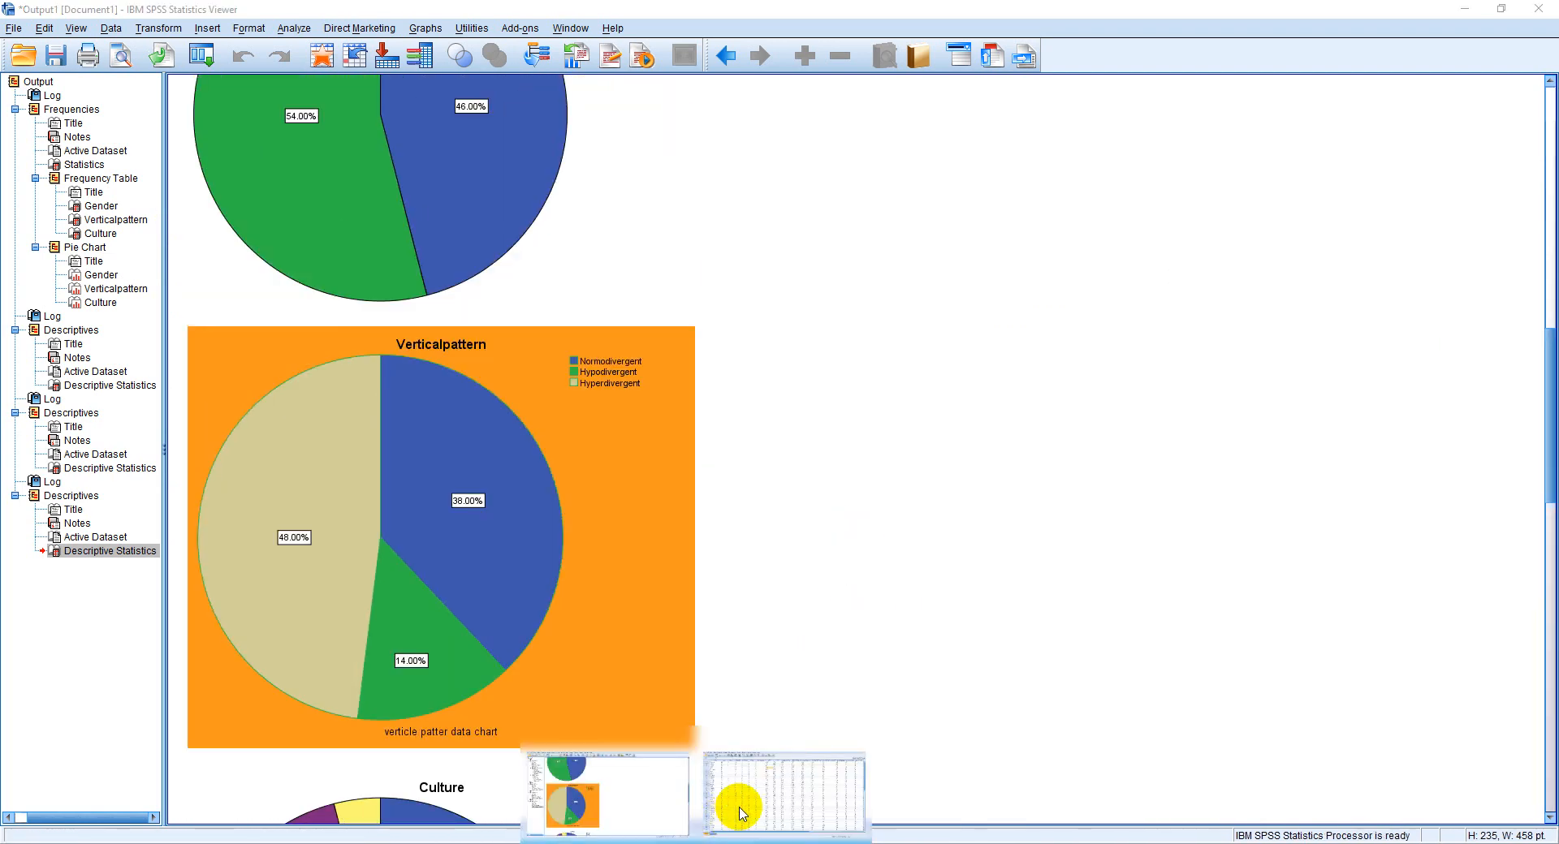
Switch to the dataset and go through the measurement columns from AFH to LowerLipLength one by one.
{"action": "left_click", "coordinate": [739, 800]}
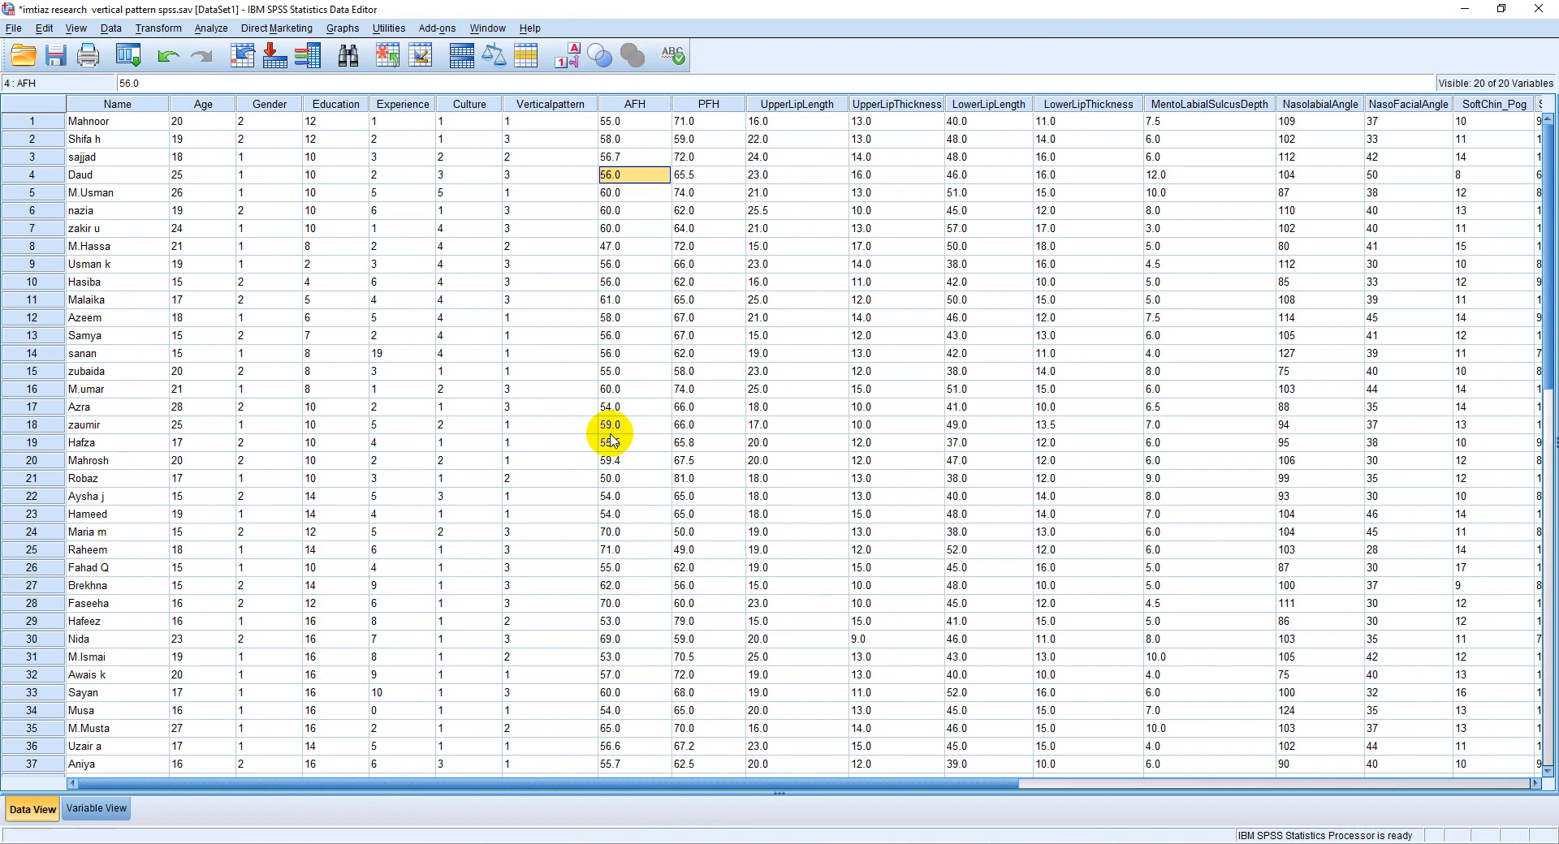
{"action": "left_click", "coordinate": [632, 104]}
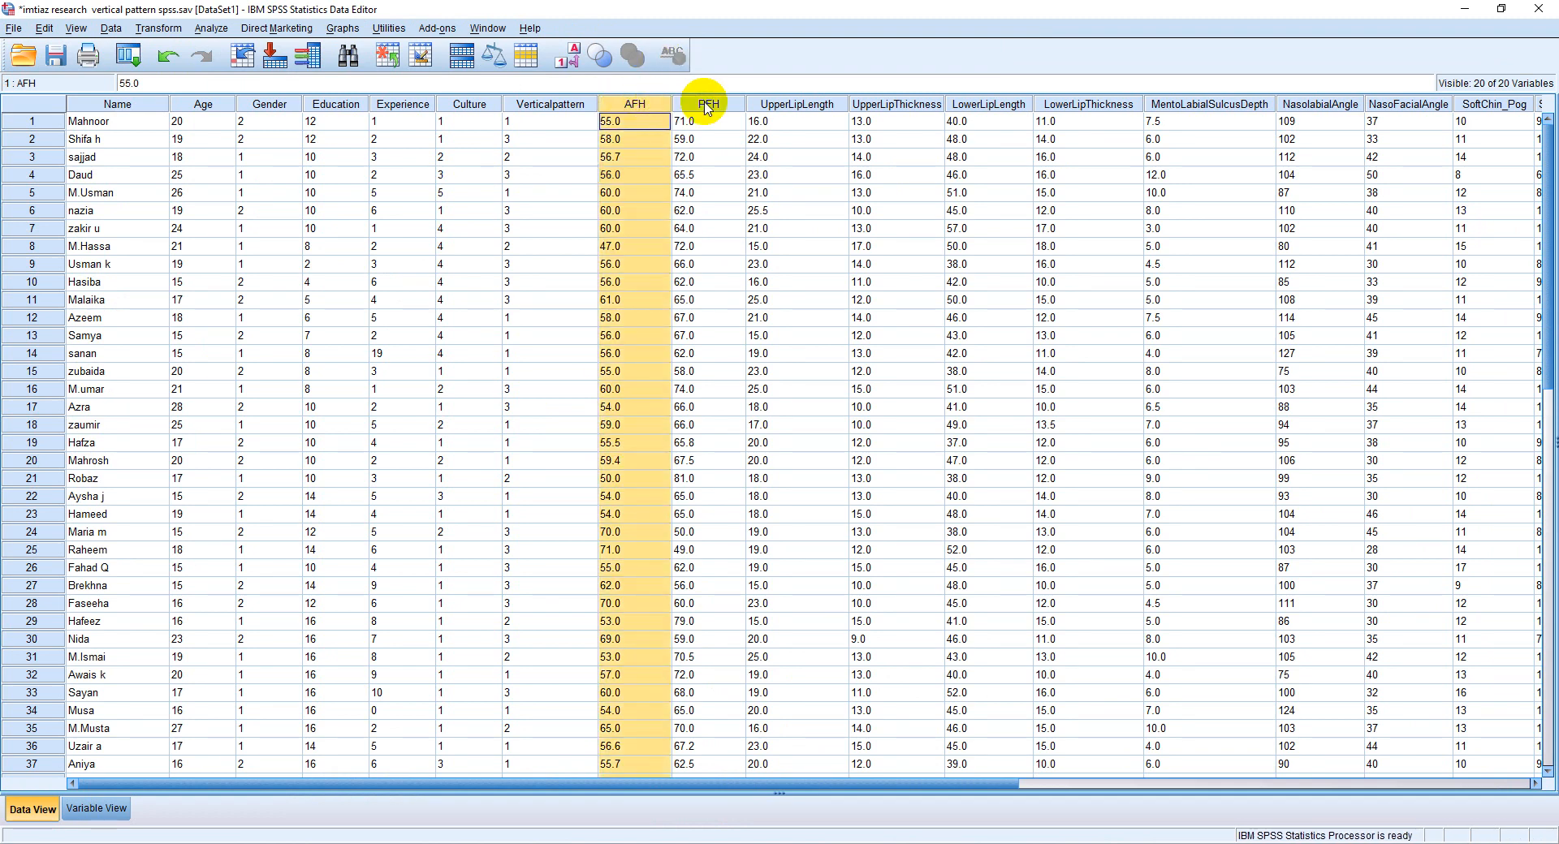
{"action": "left_click", "coordinate": [703, 104]}
{"action": "left_click", "coordinate": [794, 107]}
{"action": "left_click", "coordinate": [867, 104]}
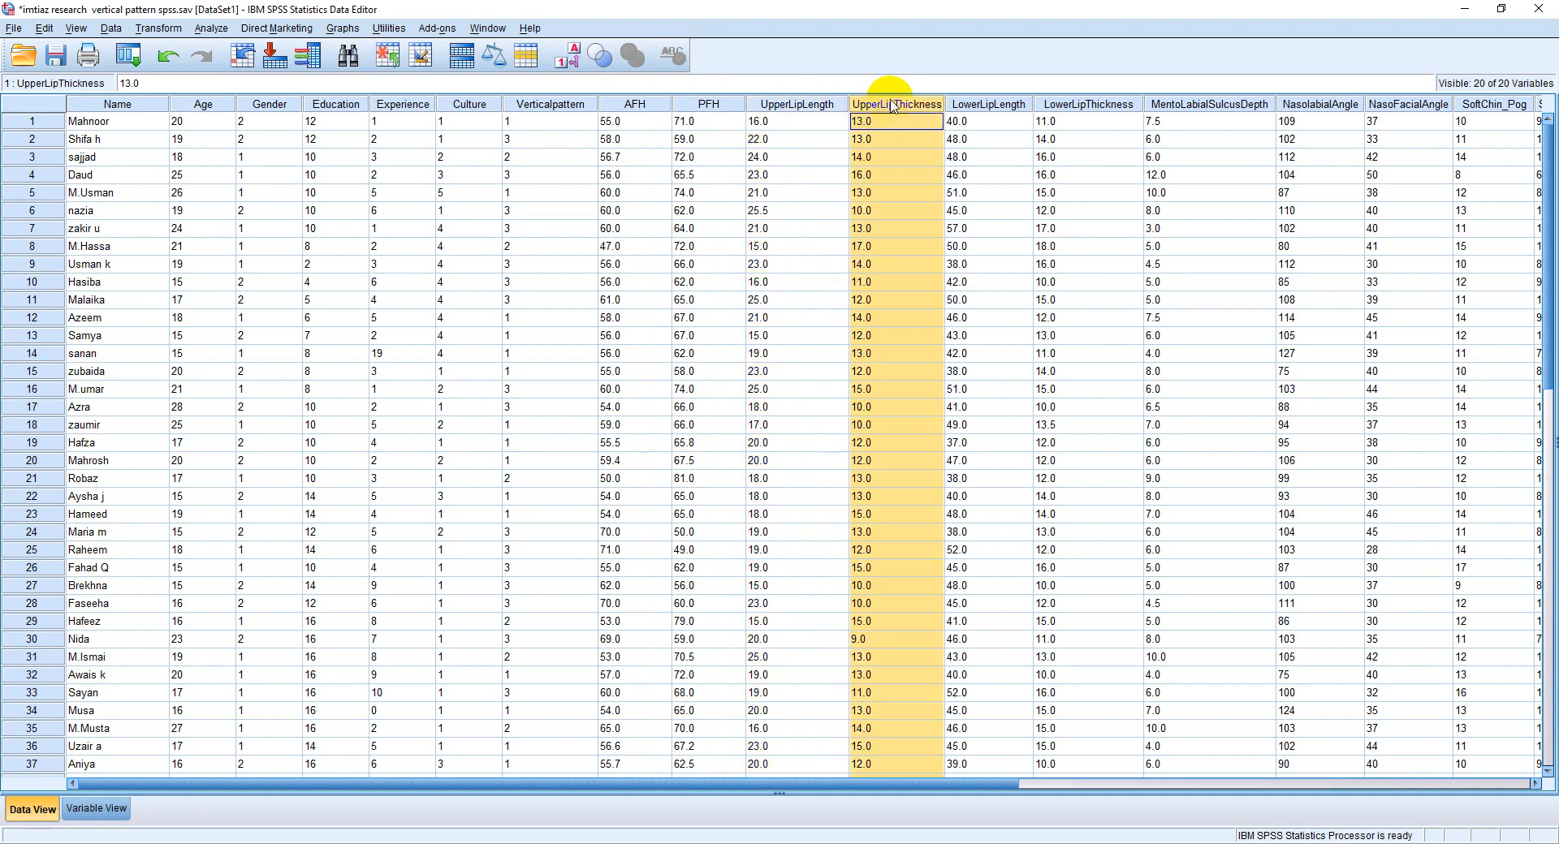
{"action": "left_click", "coordinate": [985, 106]}
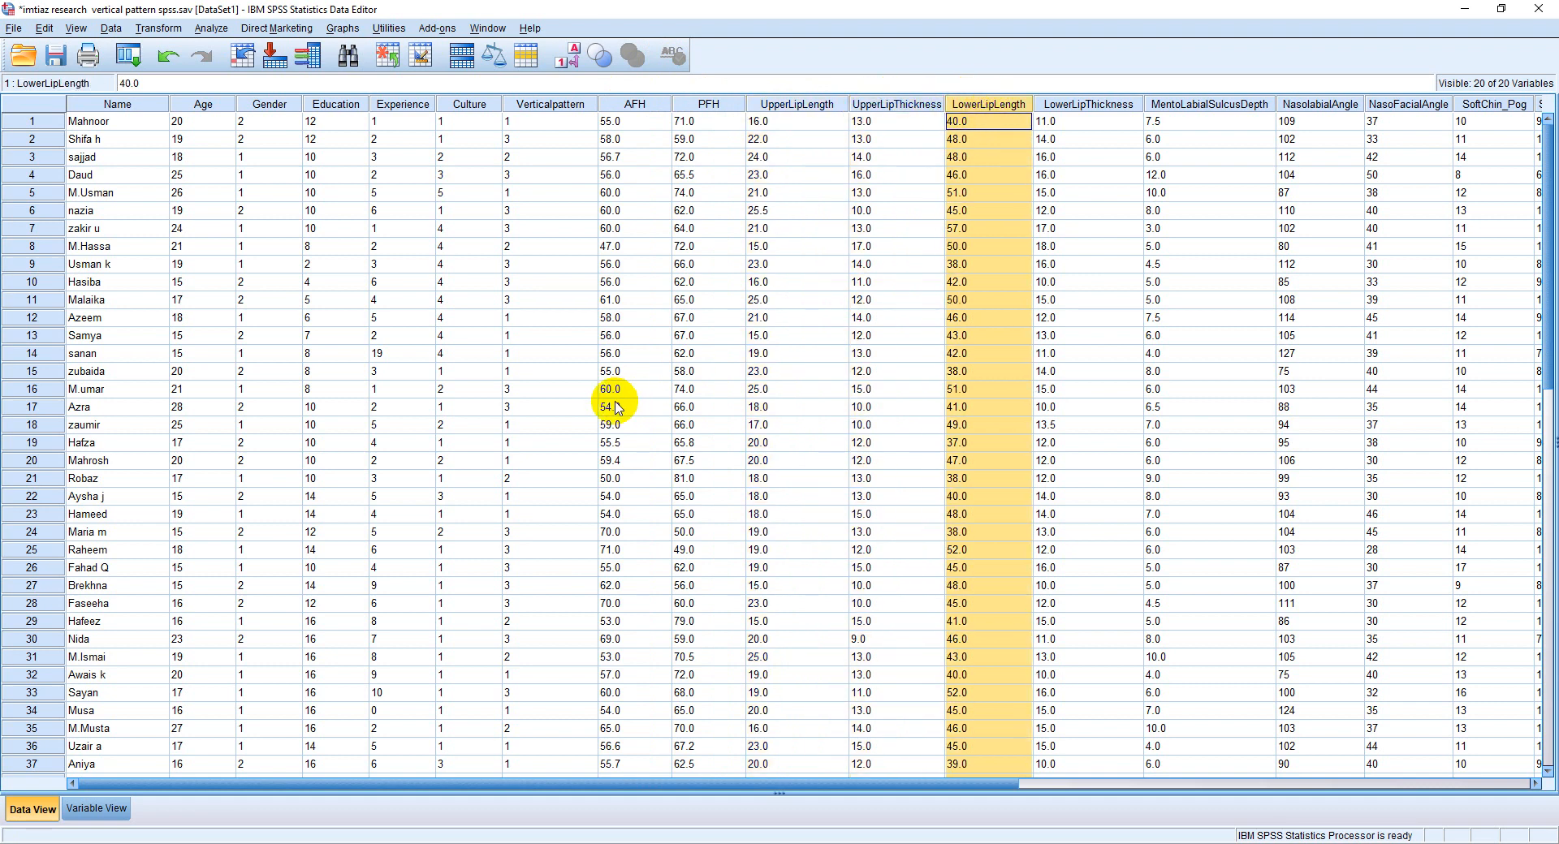
Save the dataset and clear the column selection.
{"action": "key", "text": "ctrl+s"}
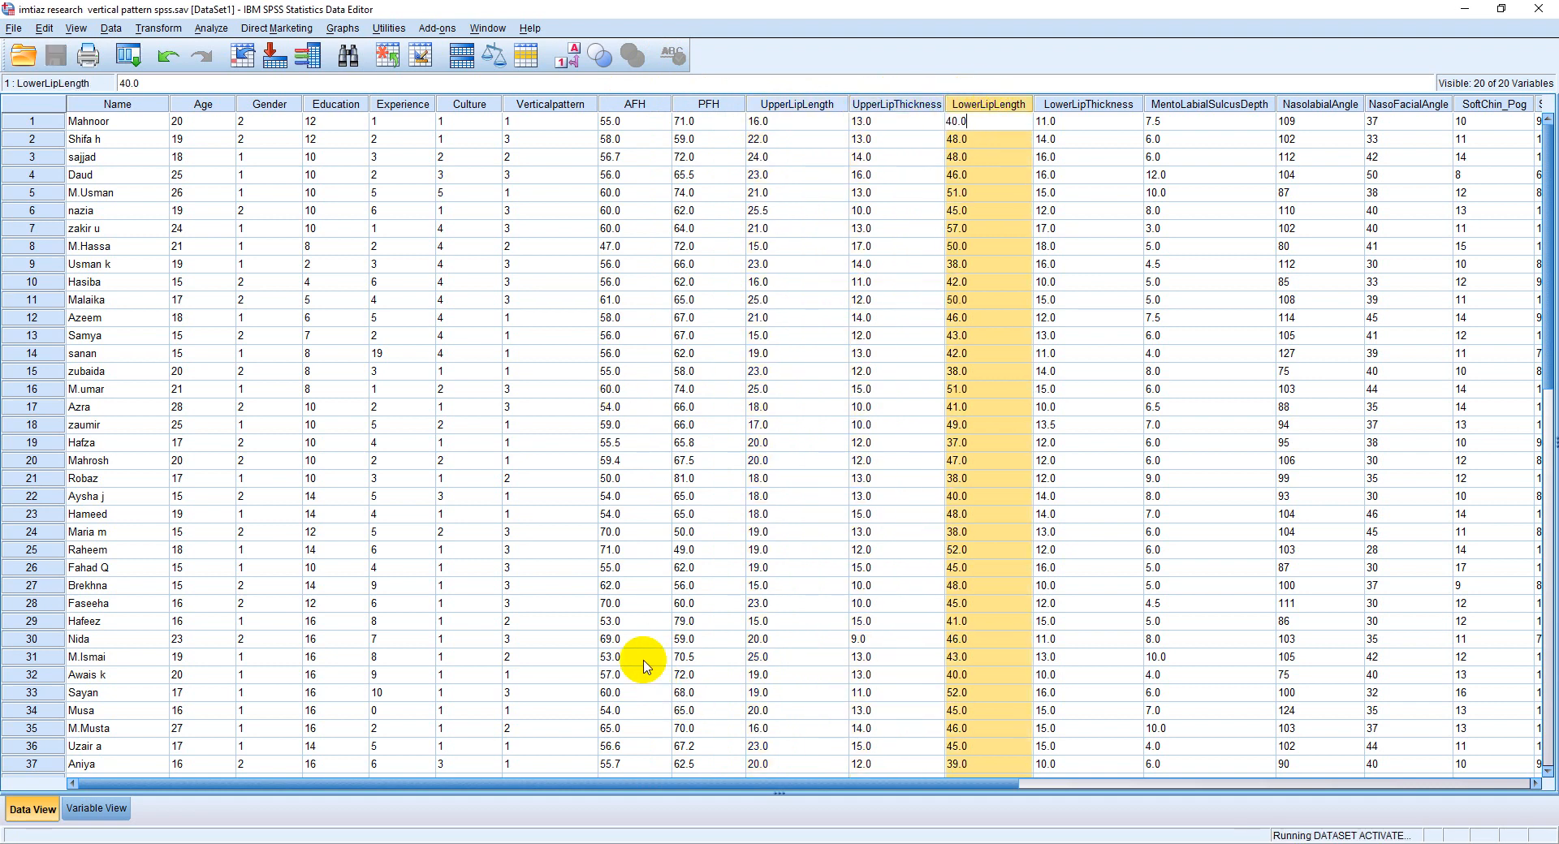
{"action": "left_click", "coordinate": [698, 497]}
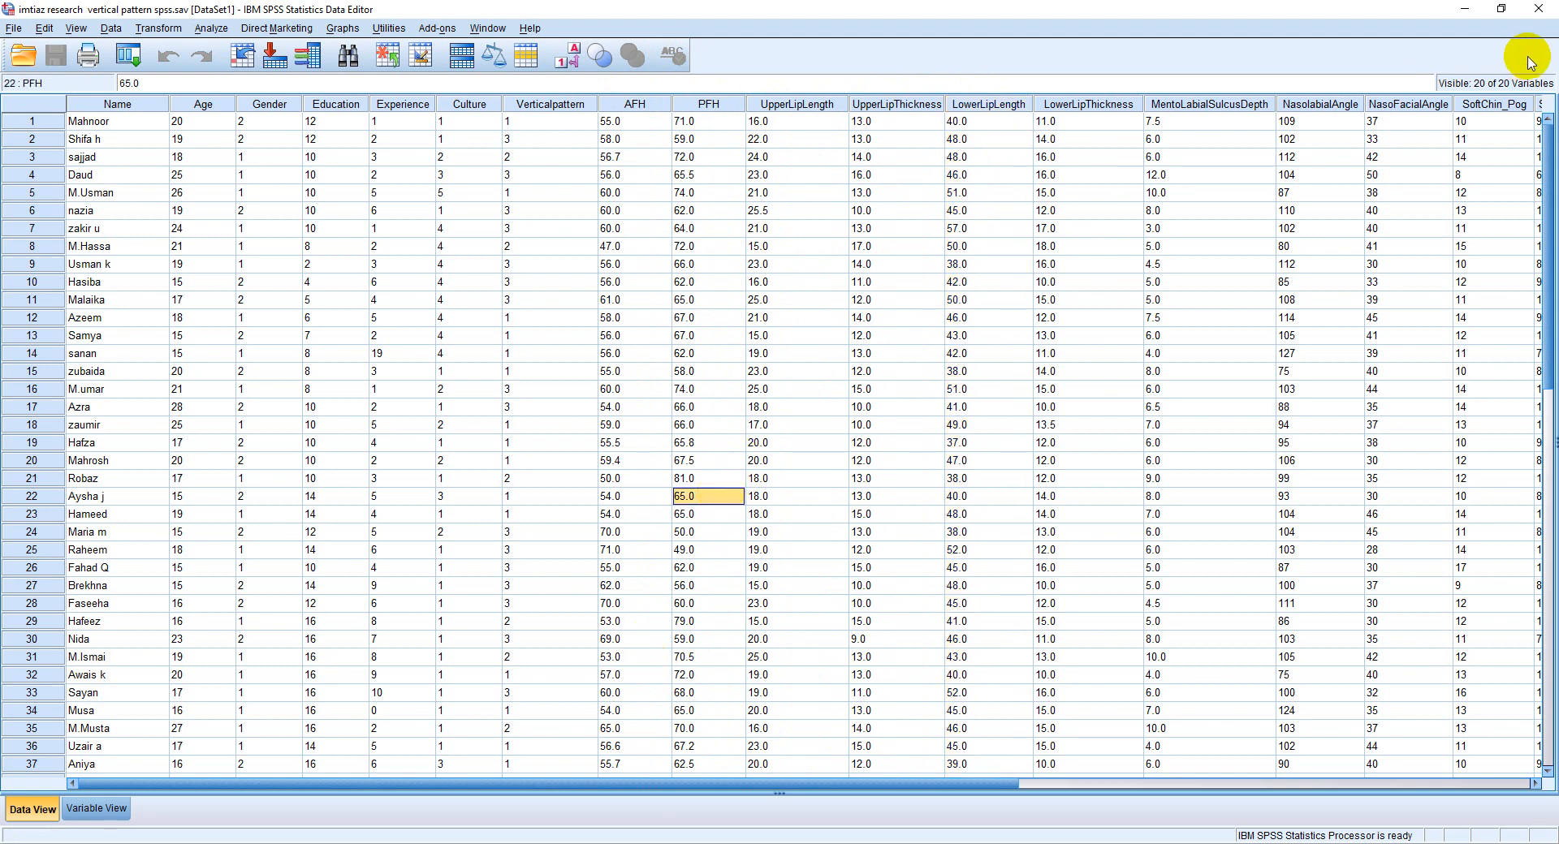